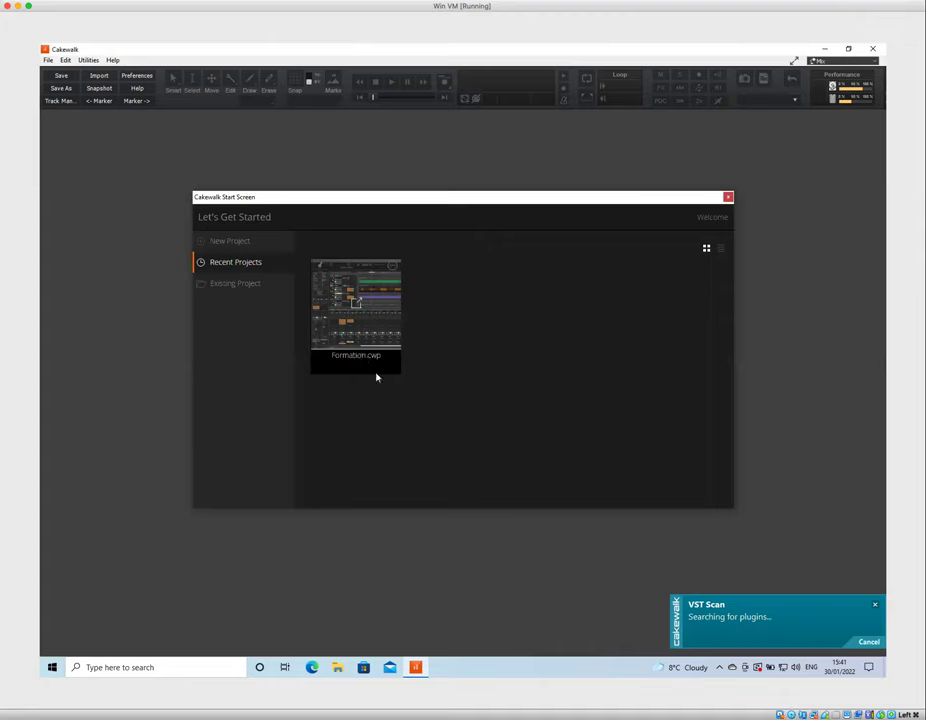
Open the recent project Formation.cwp
click(386, 317)
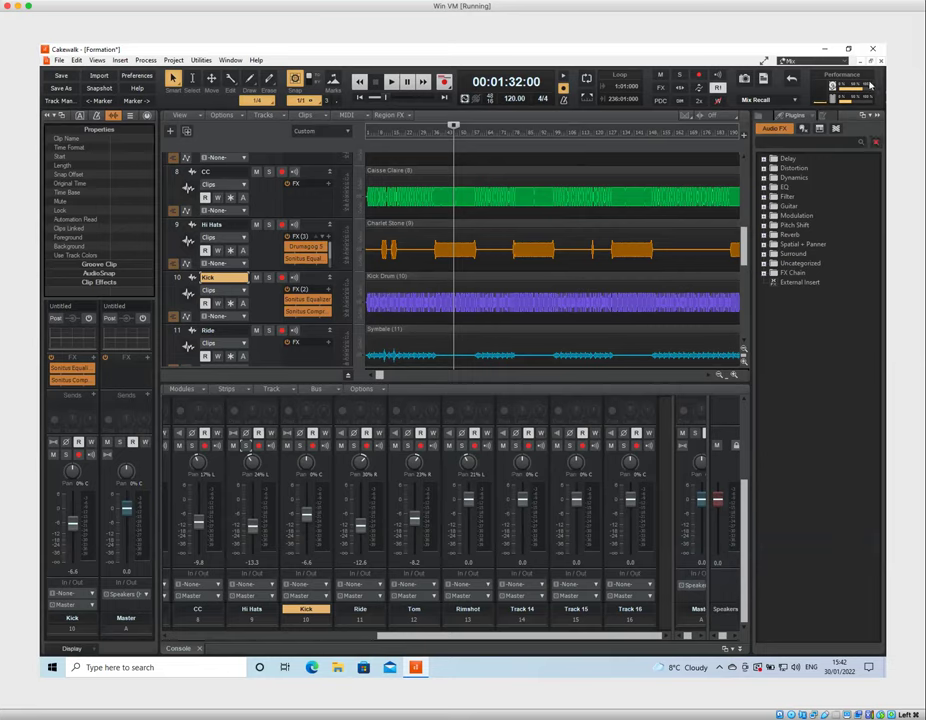
Switch to Google Chrome with the named personal profile, search Google for drumagog and open the Drumagog 5 website
click(834, 55)
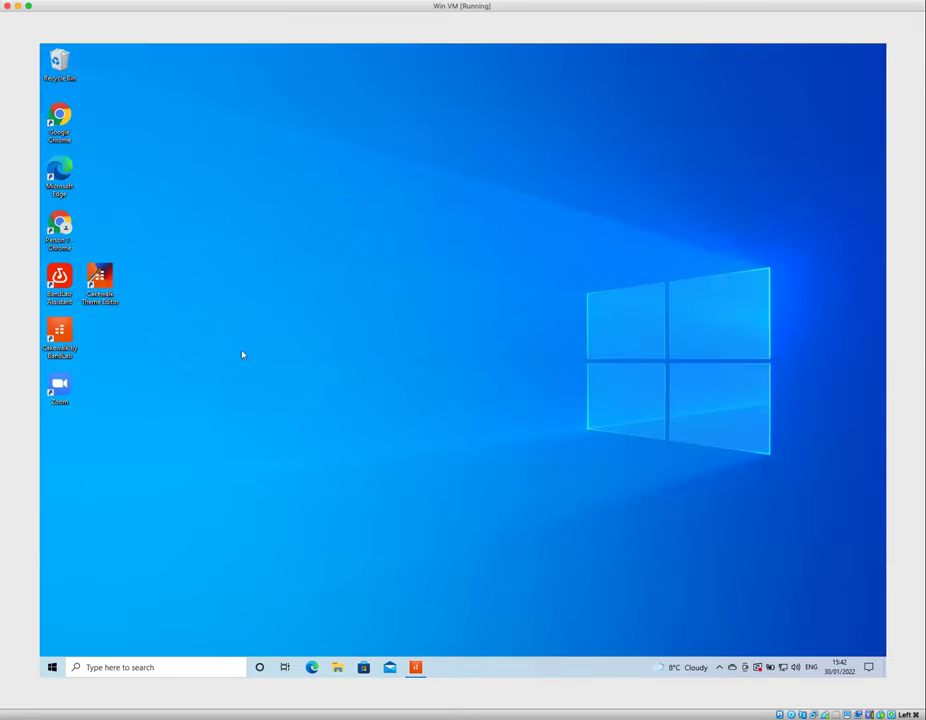
click(71, 117)
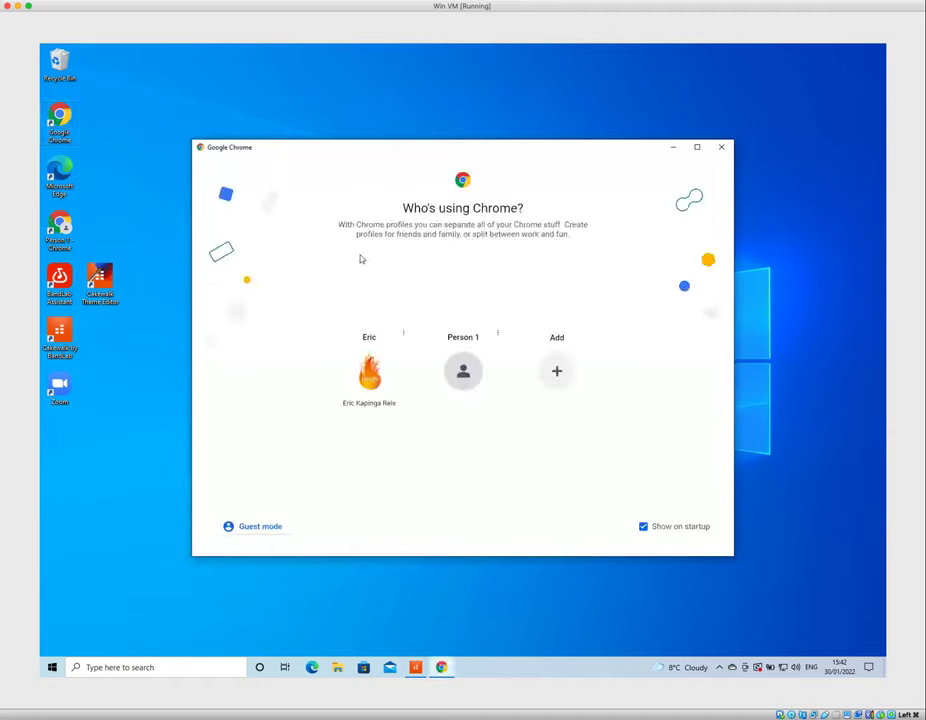
click(369, 375)
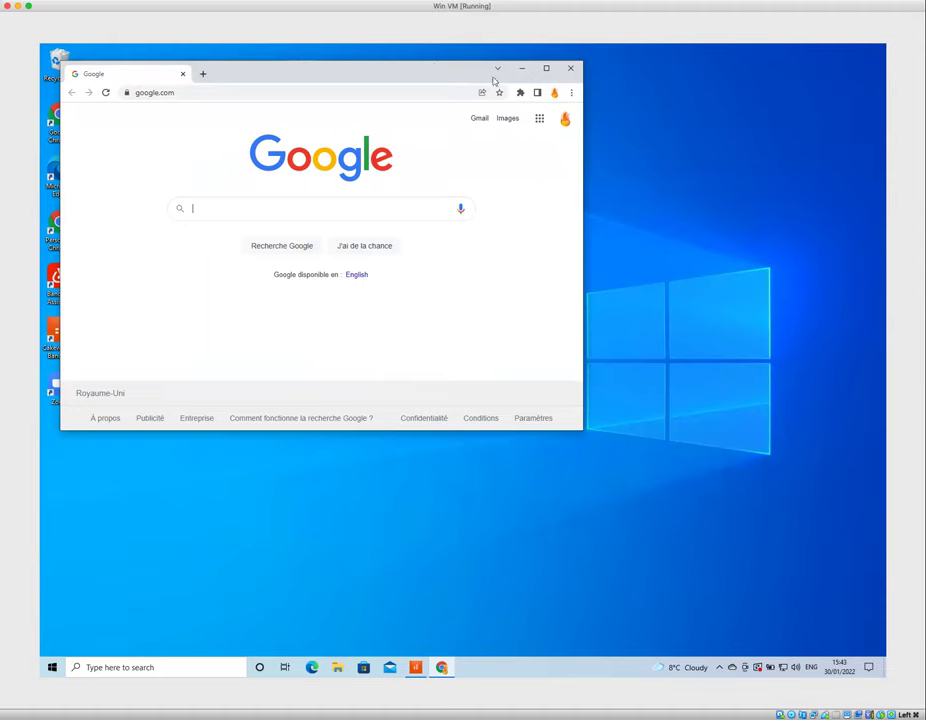
double_click(432, 68)
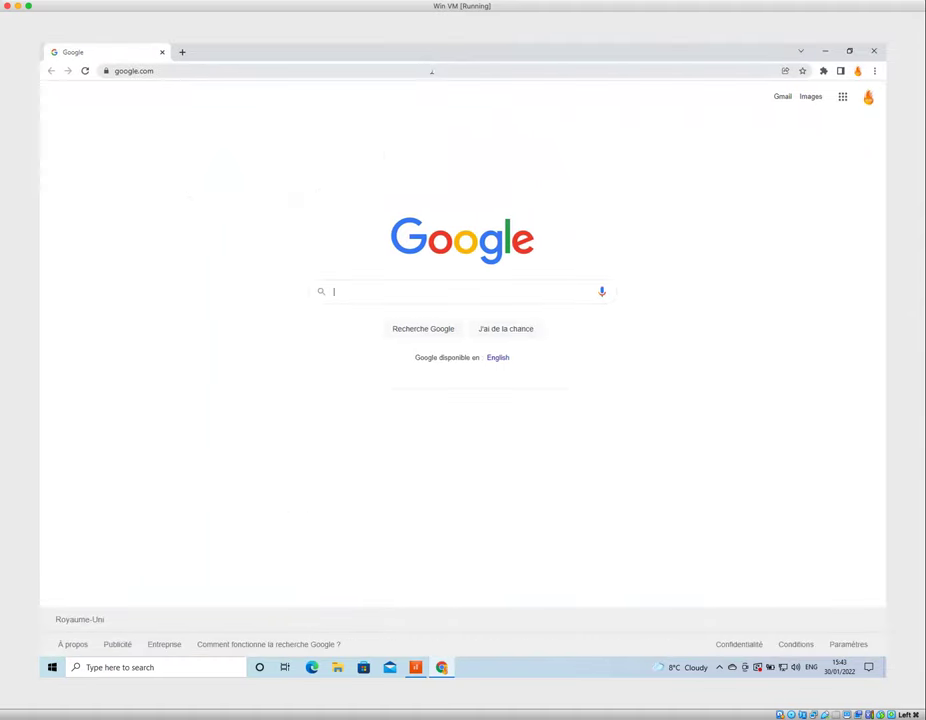
click(401, 299)
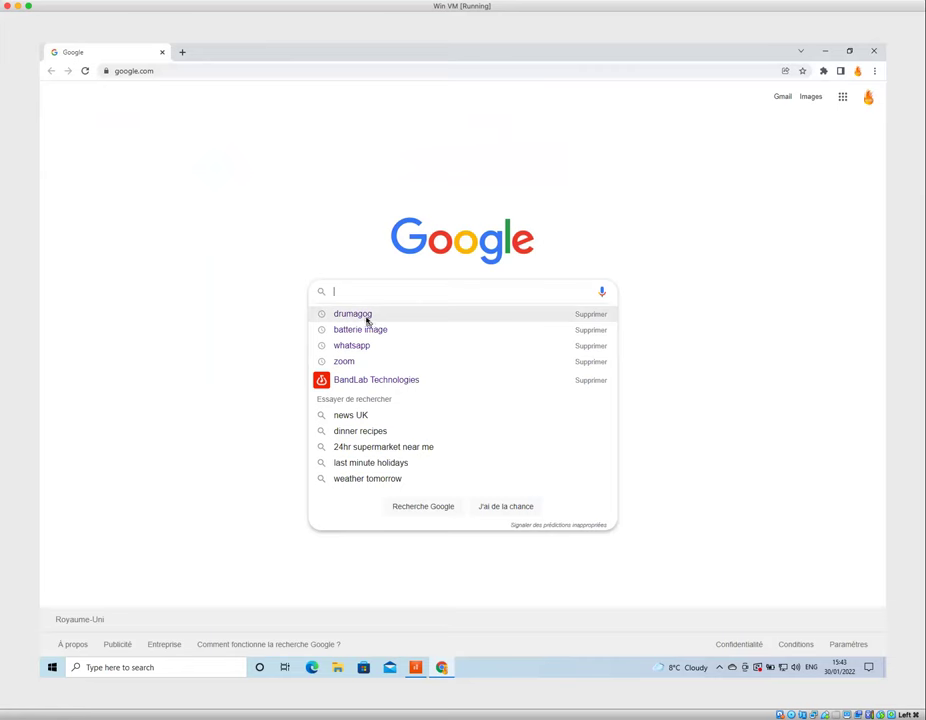
click(360, 314)
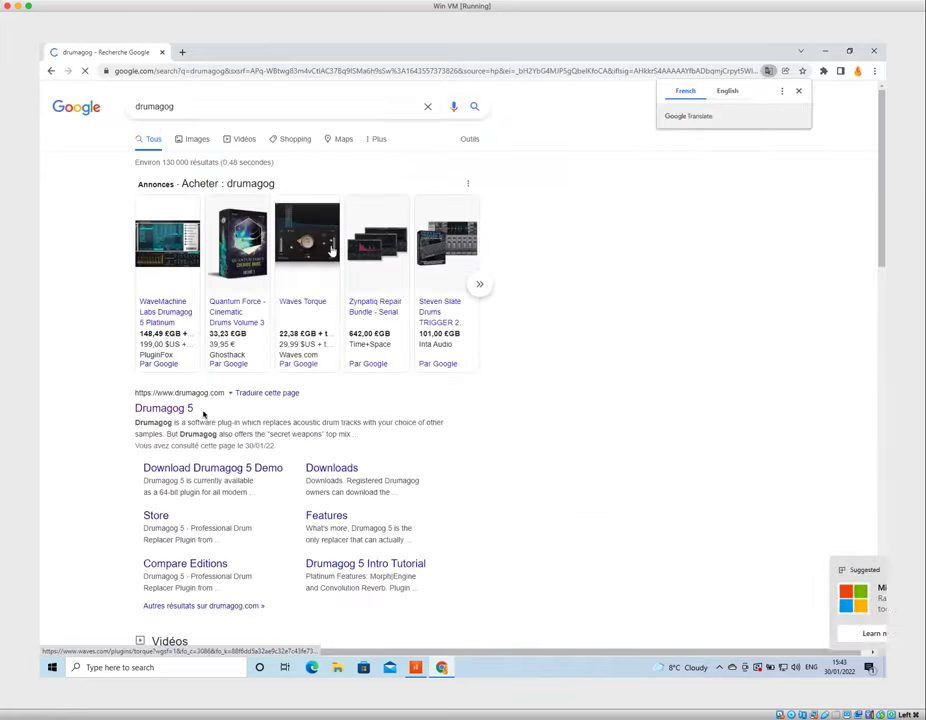
click(179, 410)
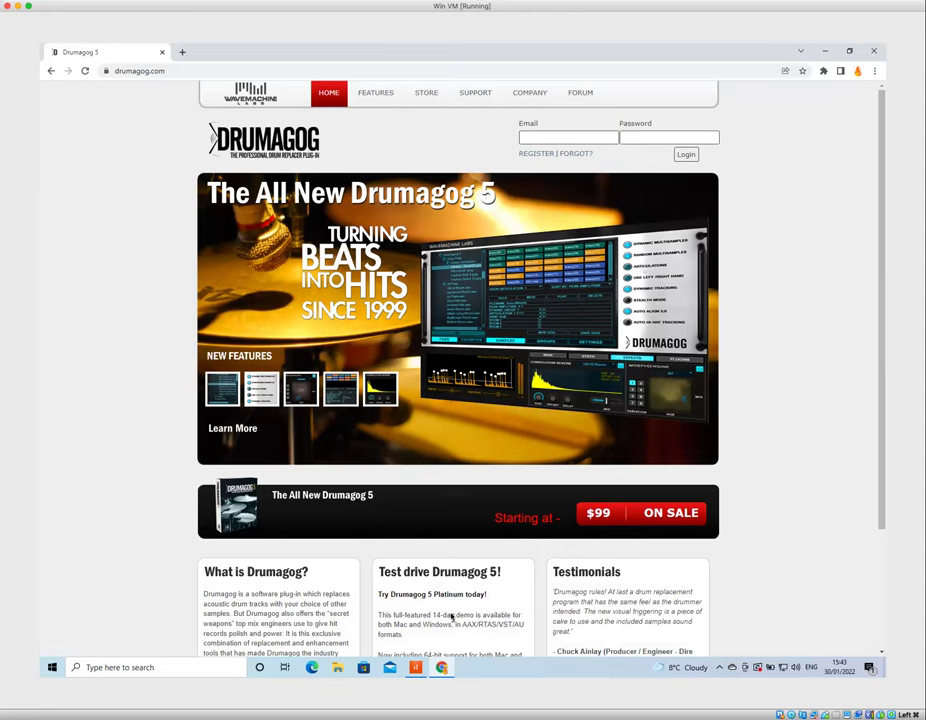
Return to Cakewalk and bypass the Drumagog 5 effect on the Hi Hats track
mouse_move(418, 670)
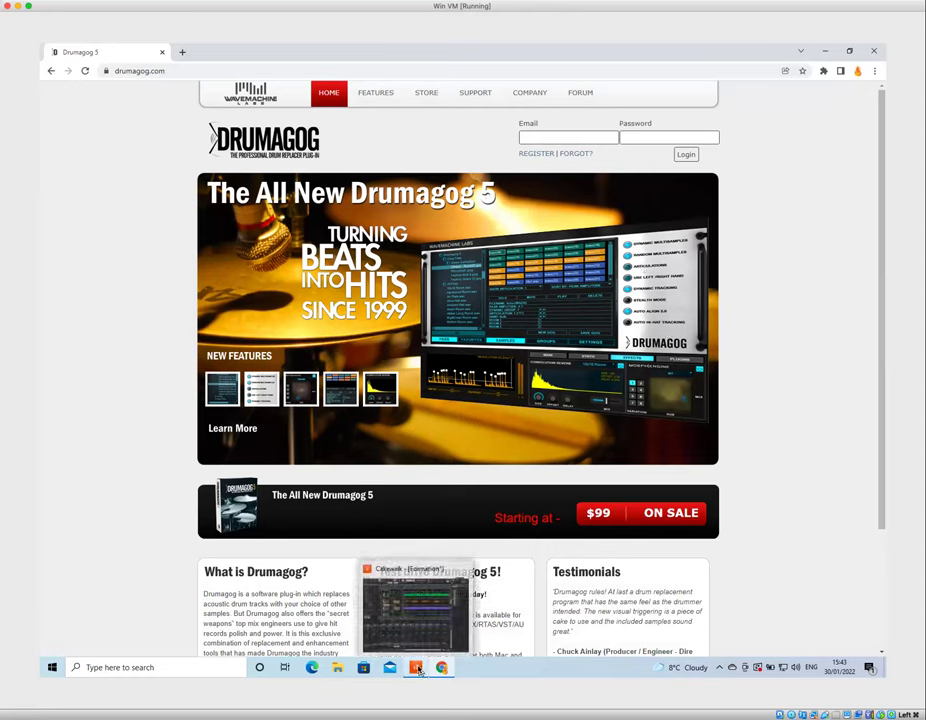
click(440, 596)
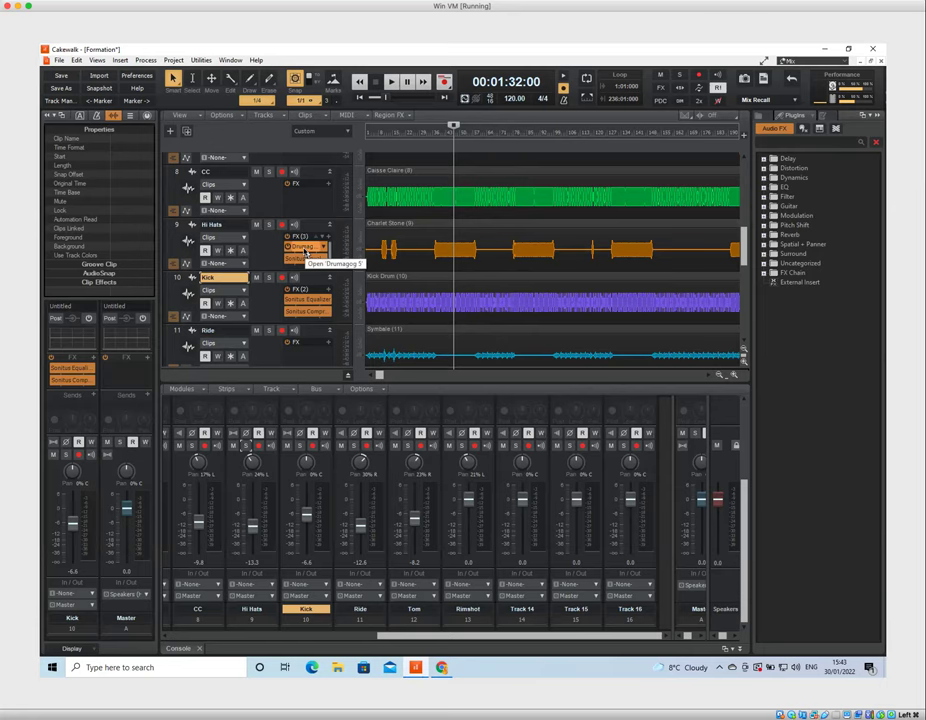
drag(305, 251, 325, 268)
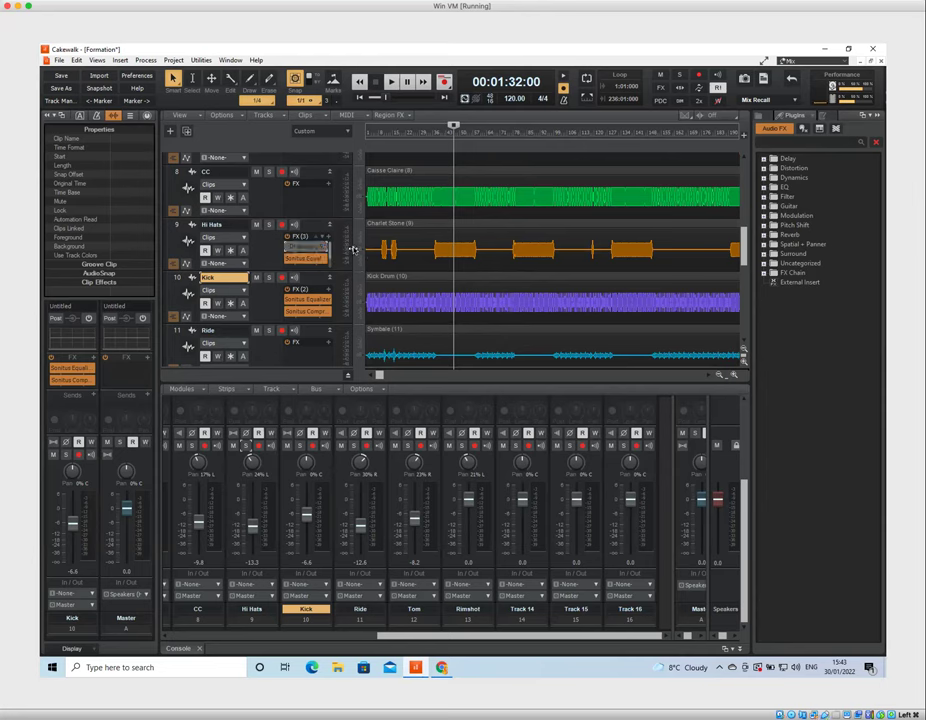
Place the playhead at 00:01:16:00 on the hi-hat clip and listen to the full mix from there
click(437, 245)
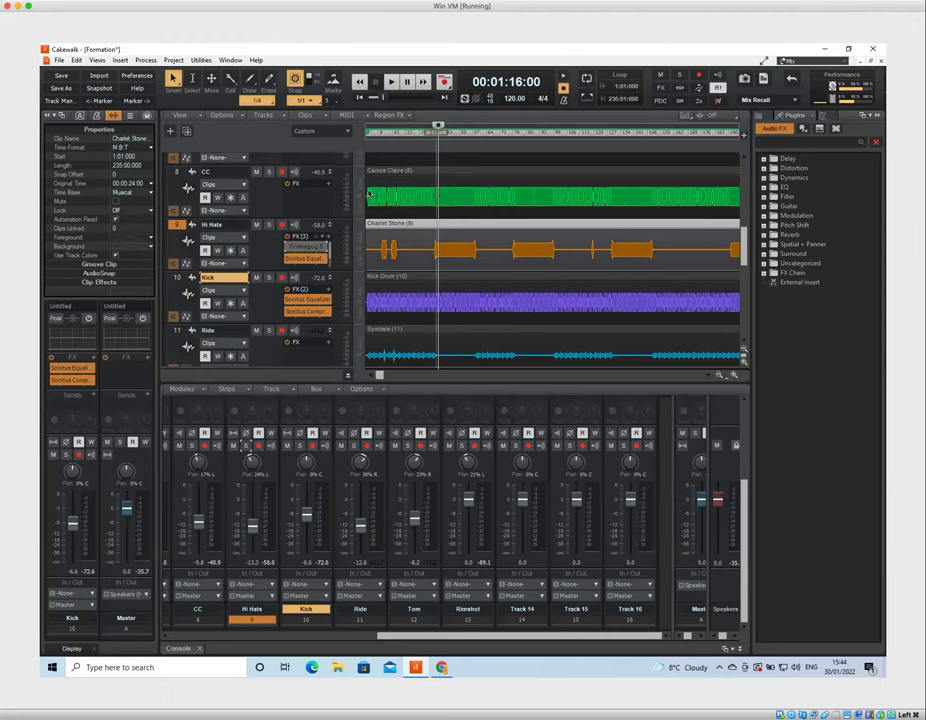
key(space)
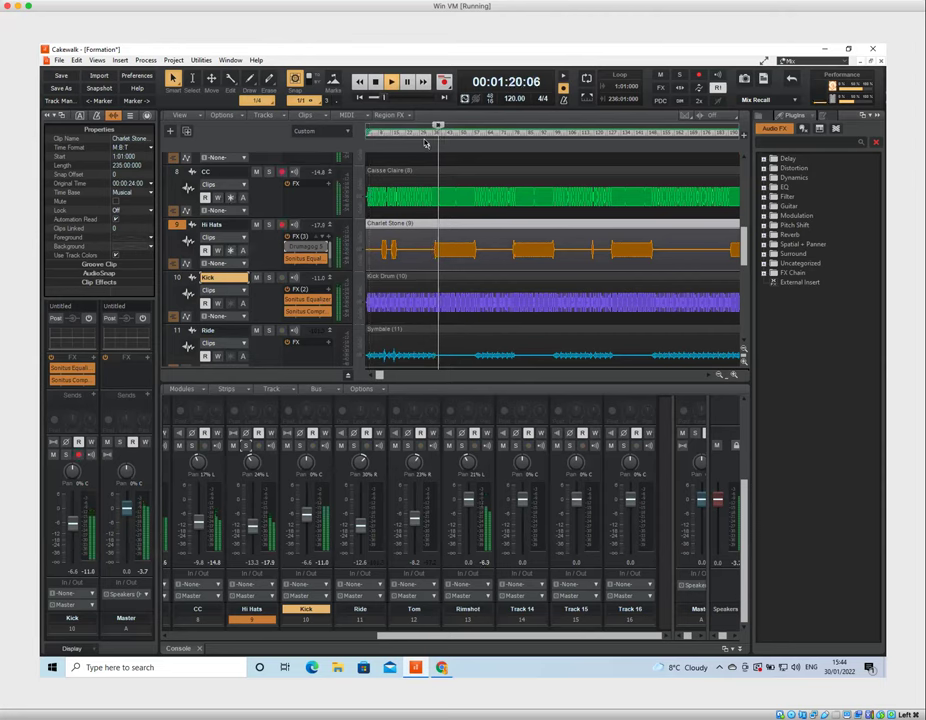
key(space)
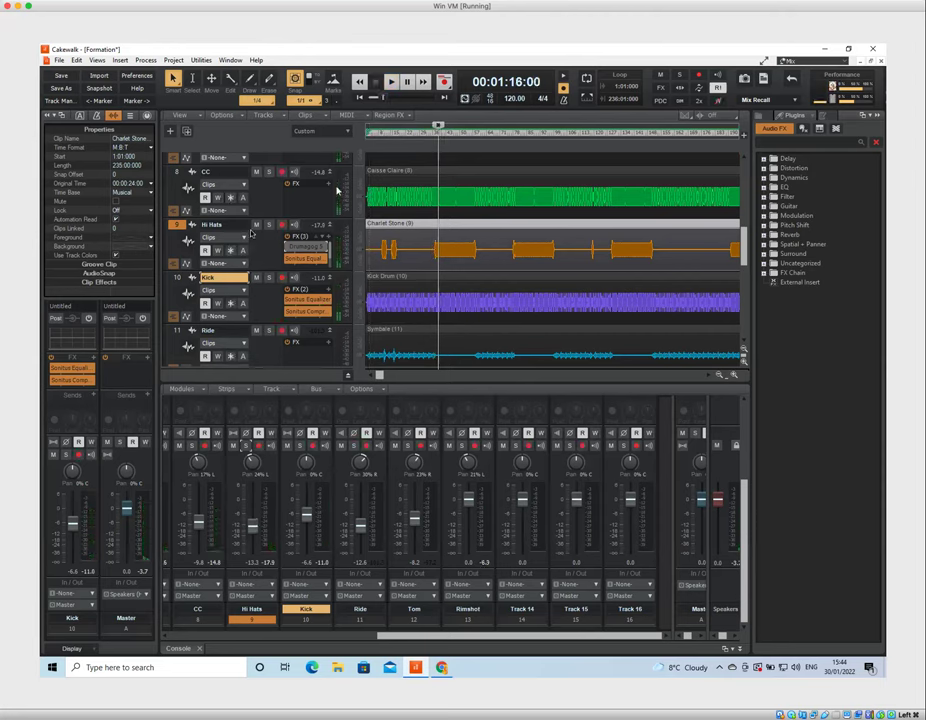
Solo the Hi Hats track and listen to its unprocessed sound from 00:01:16:00
click(268, 229)
key(space)
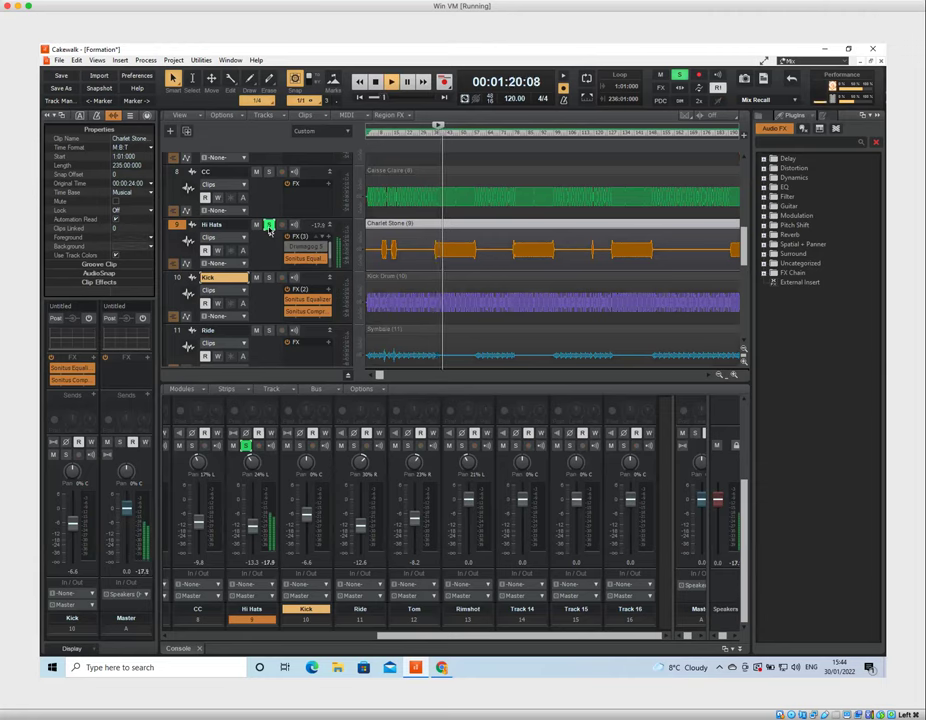
key(space)
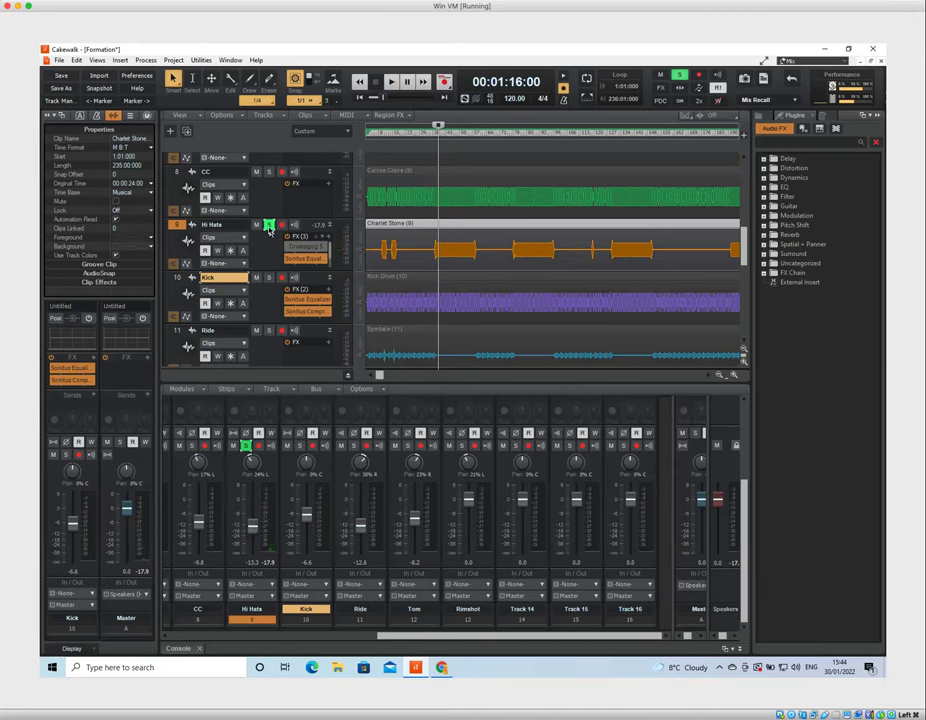
key(space)
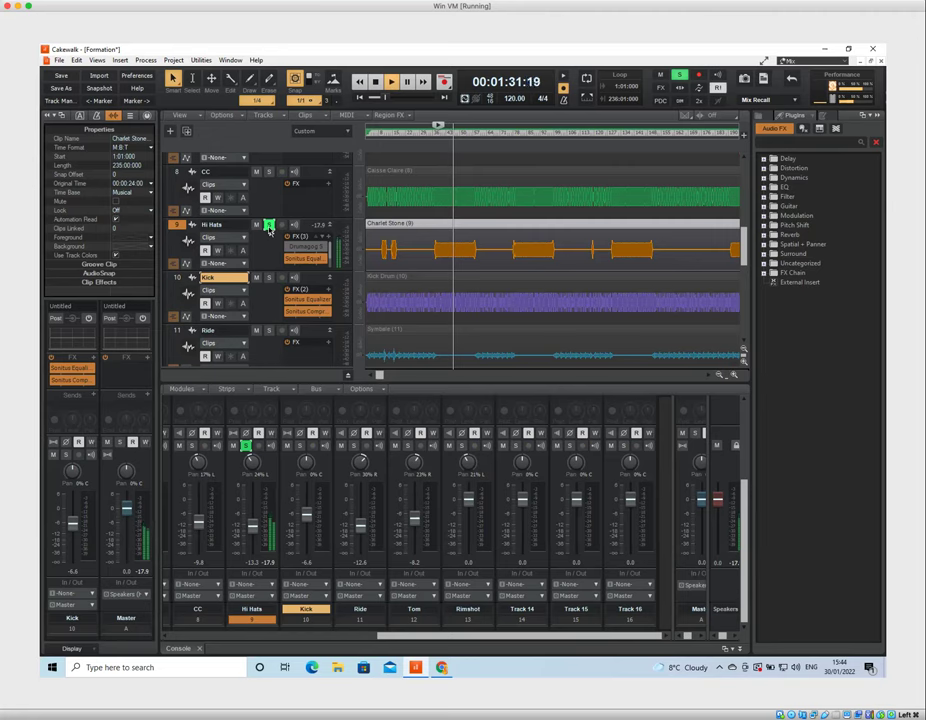
key(space)
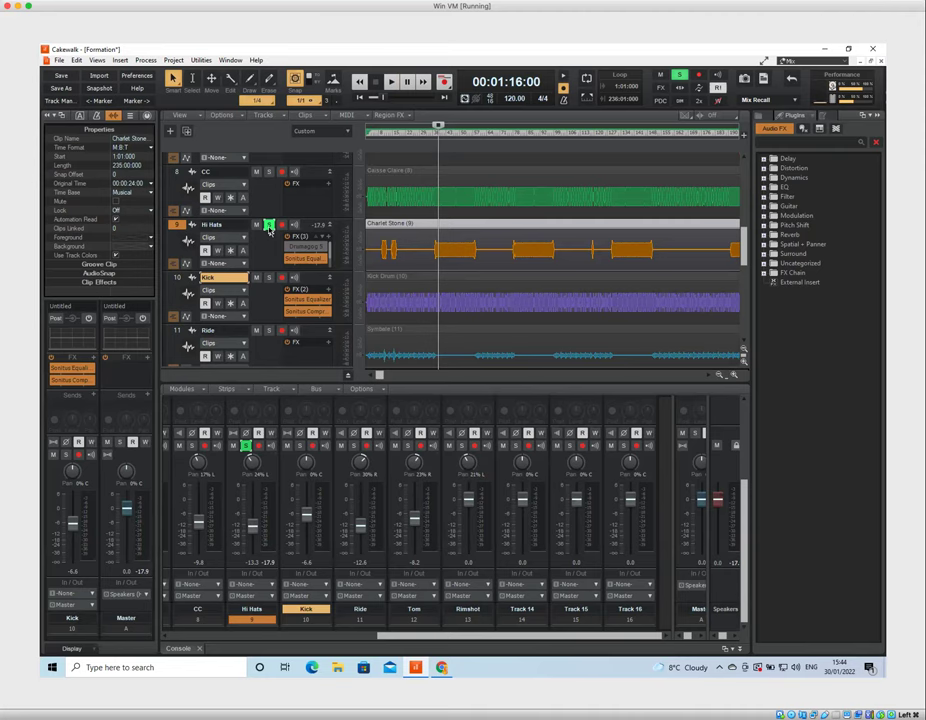
Insert Drumagog 5 from the Uncategorized audio effects on the Kick track and close its plug-in window
click(771, 265)
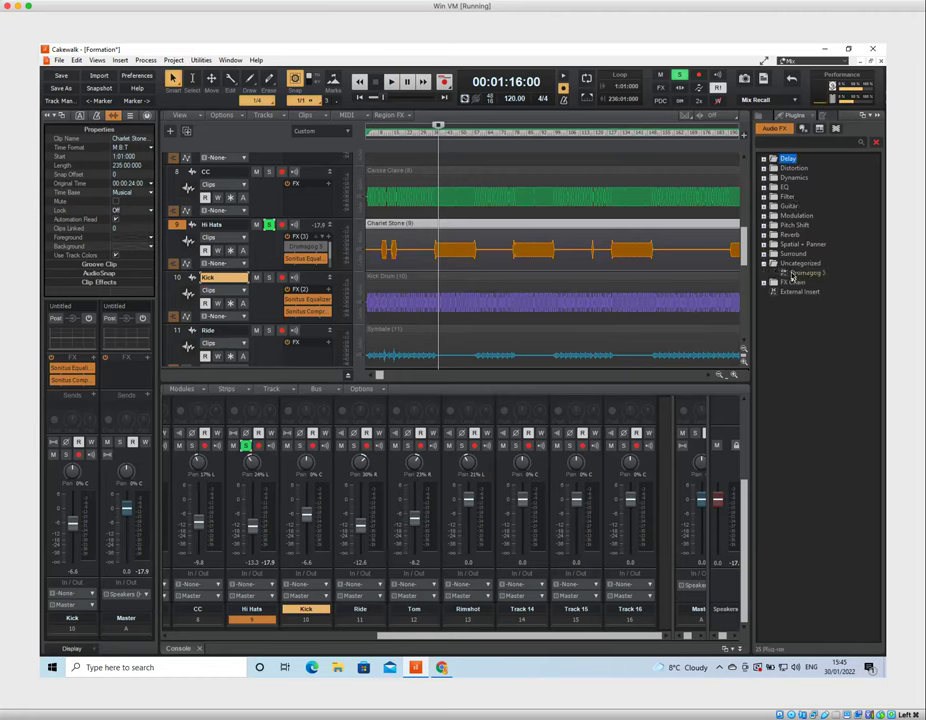
click(802, 274)
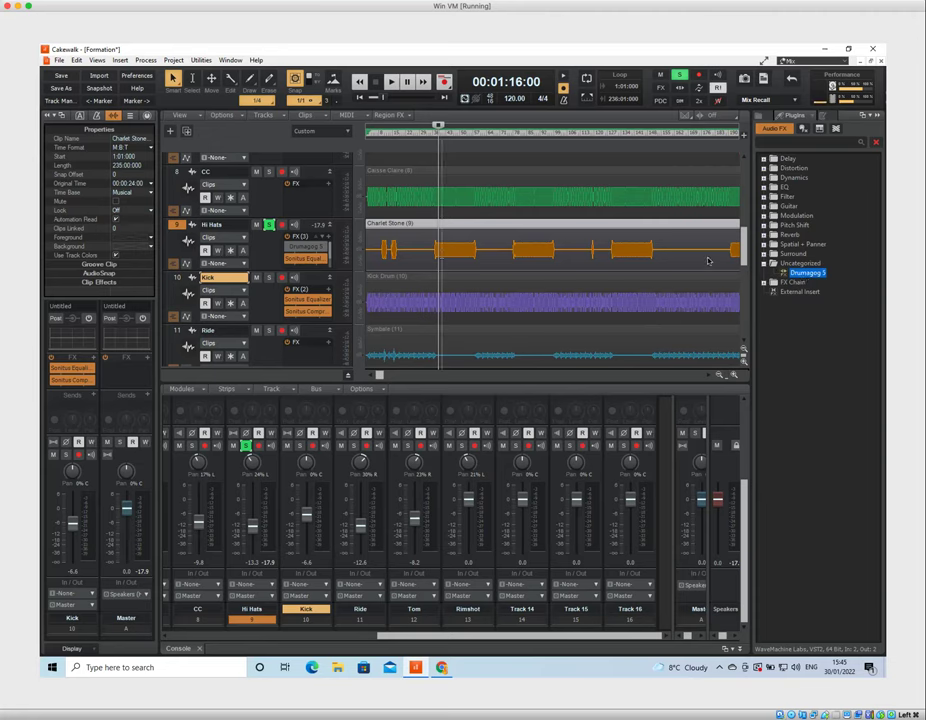
drag(810, 281, 316, 297)
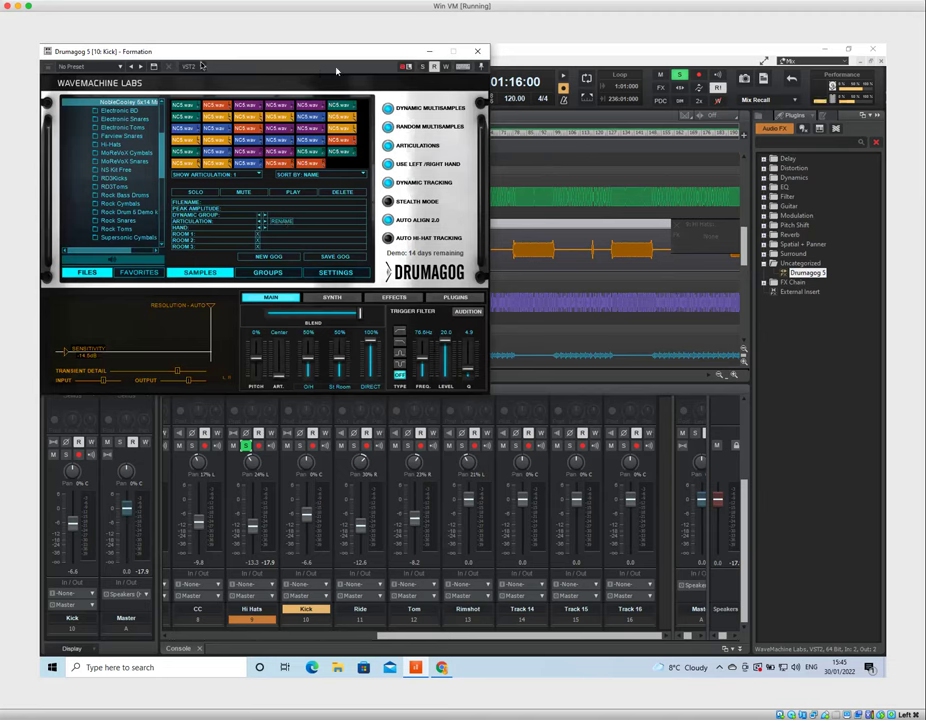
click(479, 51)
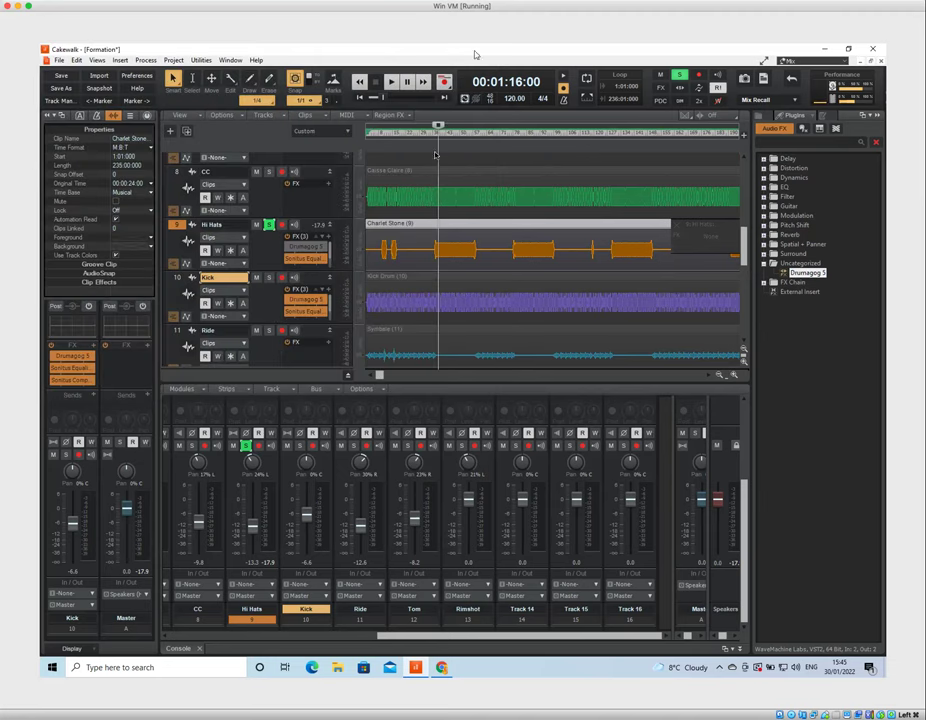
Re-enable Drumagog 5 on the Hi Hats track, with its window open below the hi-hat clip, and audition the soloed track
double_click(312, 247)
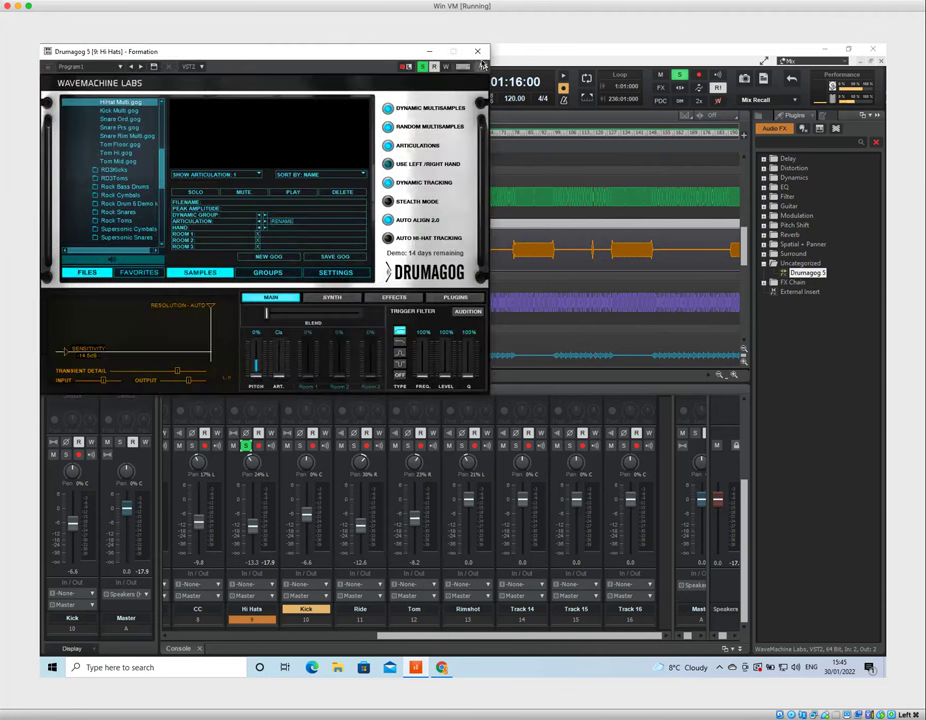
click(477, 51)
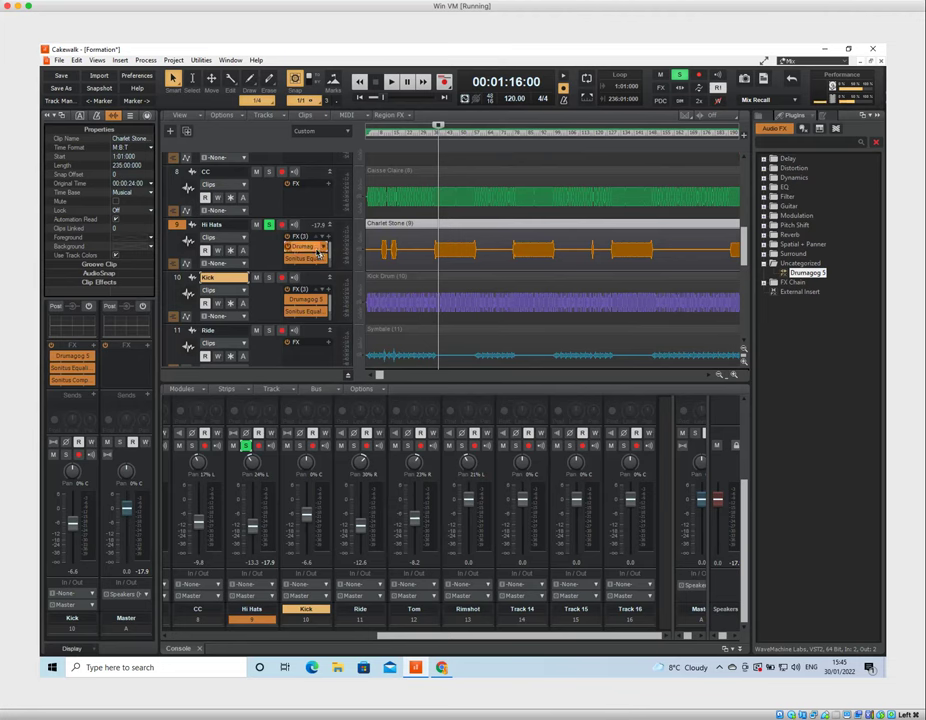
double_click(305, 246)
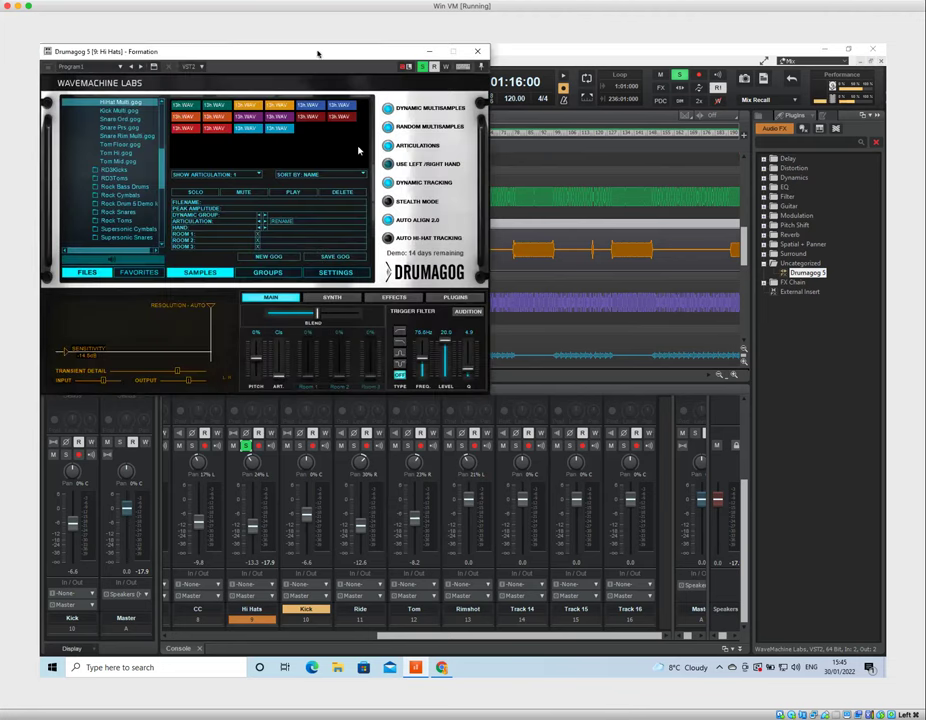
drag(345, 54, 590, 264)
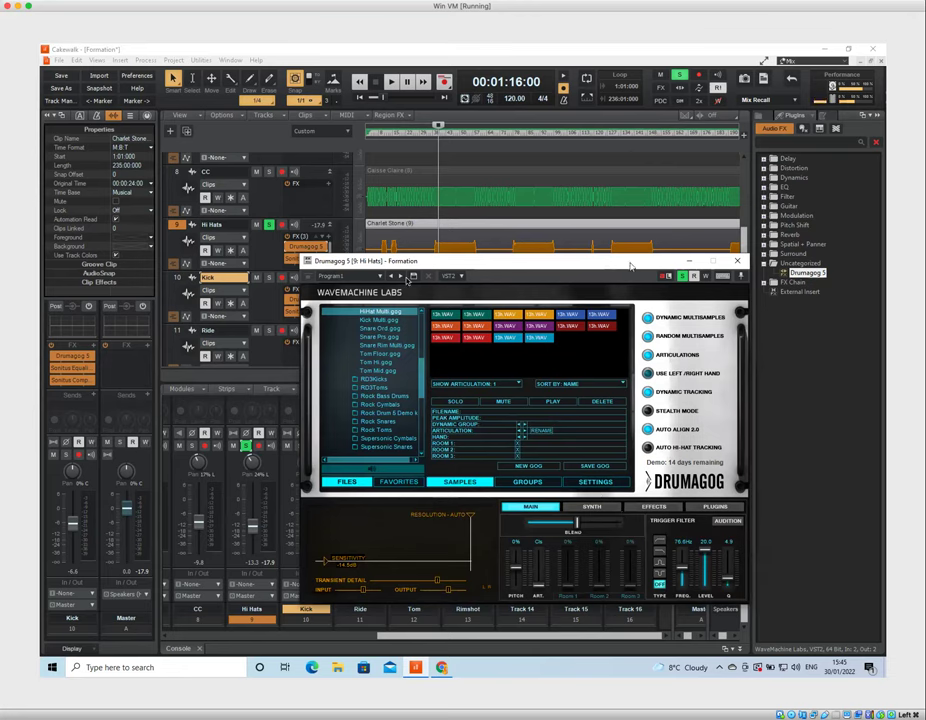
drag(462, 271, 465, 296)
key(space)
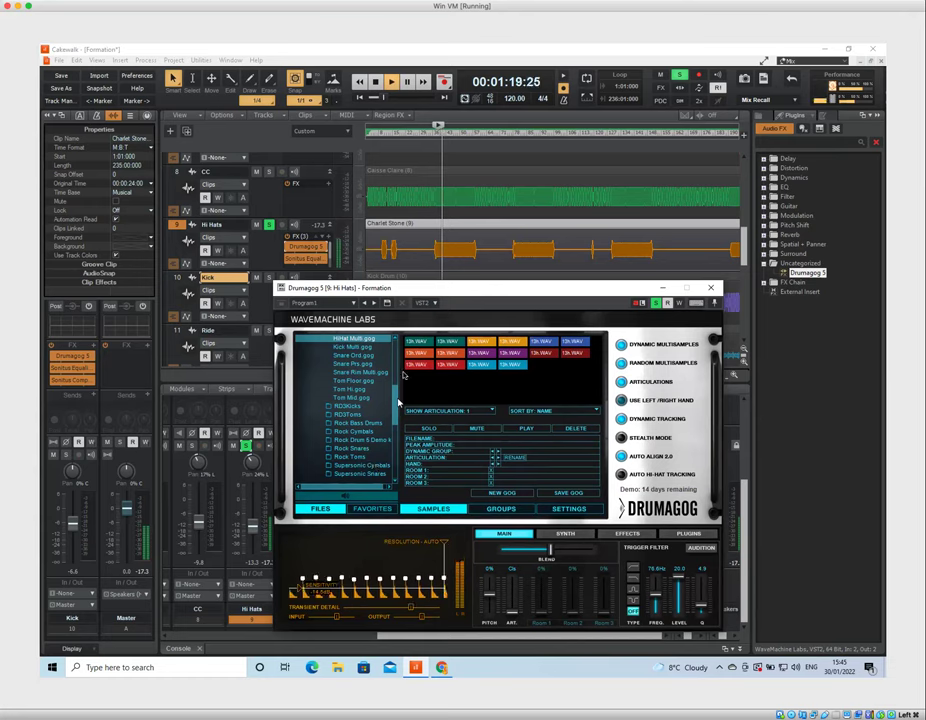
key(space)
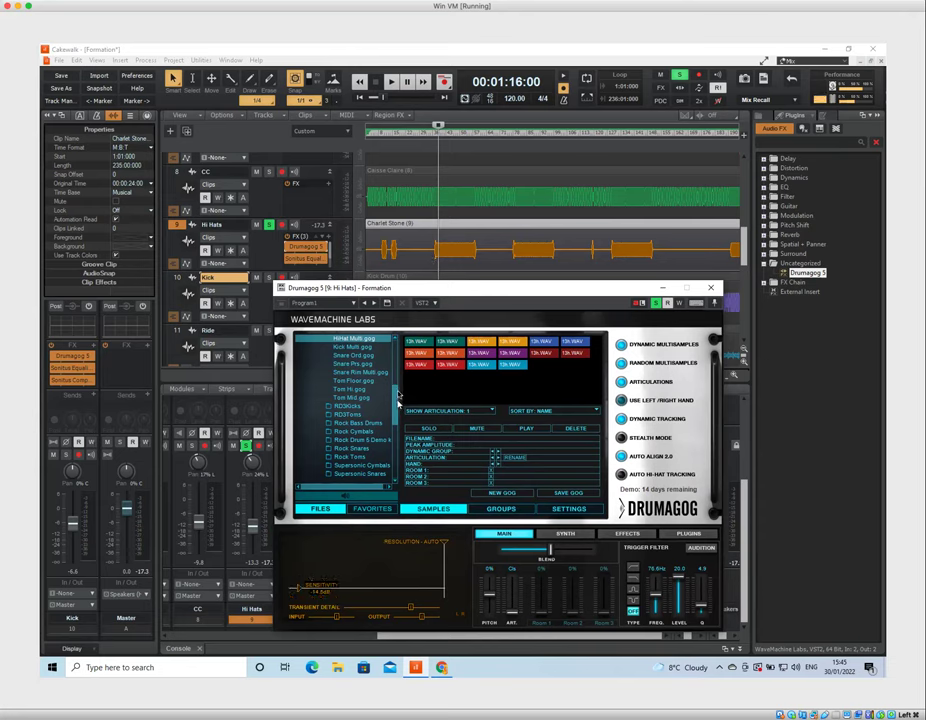
Load the Purrfect Hi Hat RH sample from Drumagog's Hi-Hats folder for the Hi Hats track
scroll(398, 397, up, 2)
scroll(397, 381, up, 5)
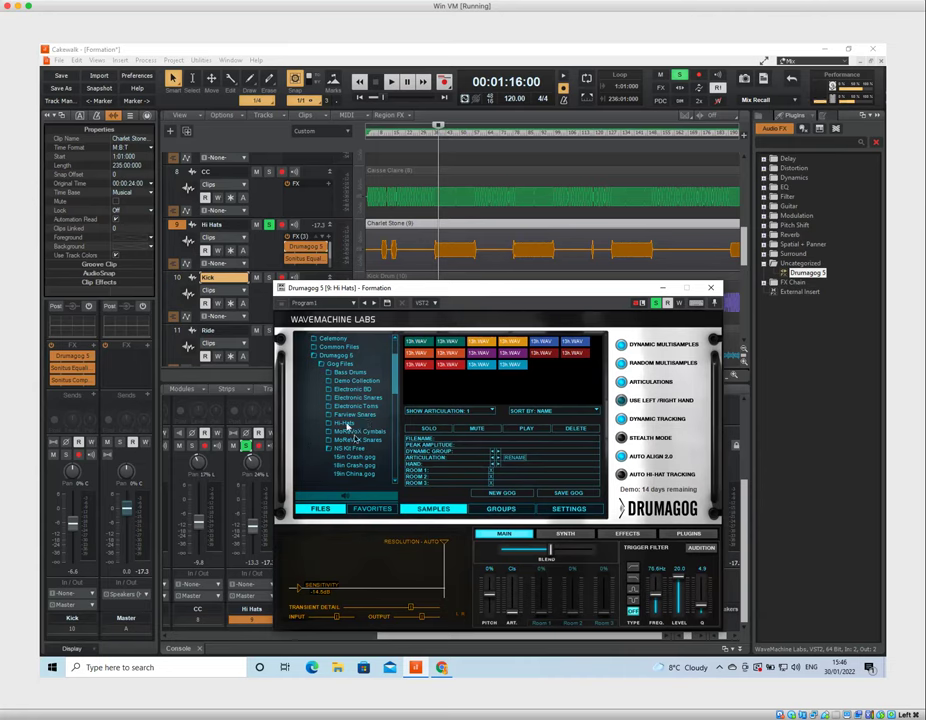
click(333, 451)
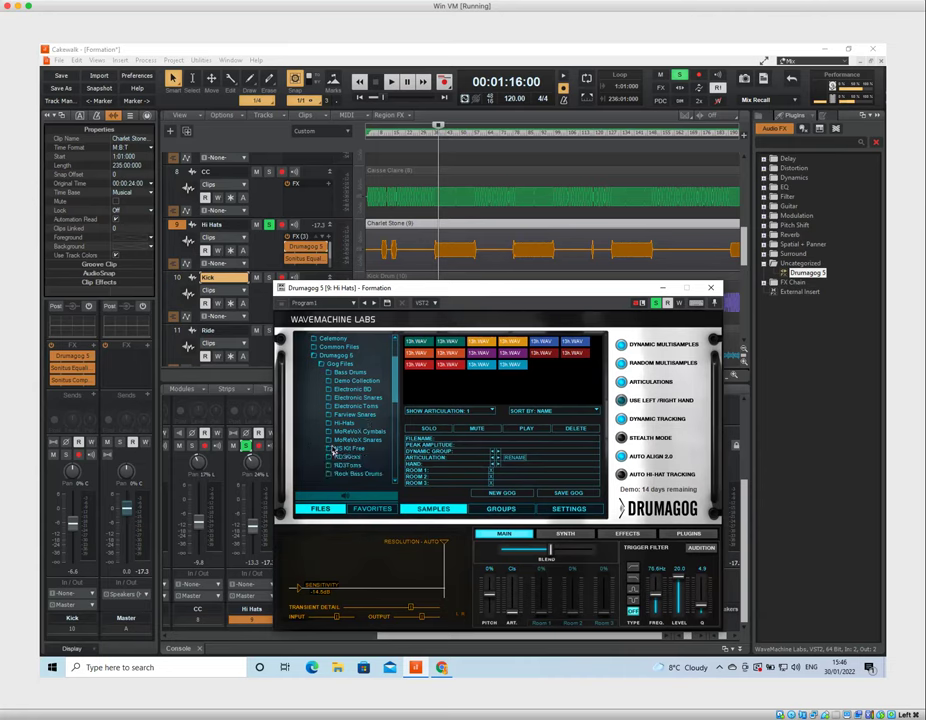
click(344, 424)
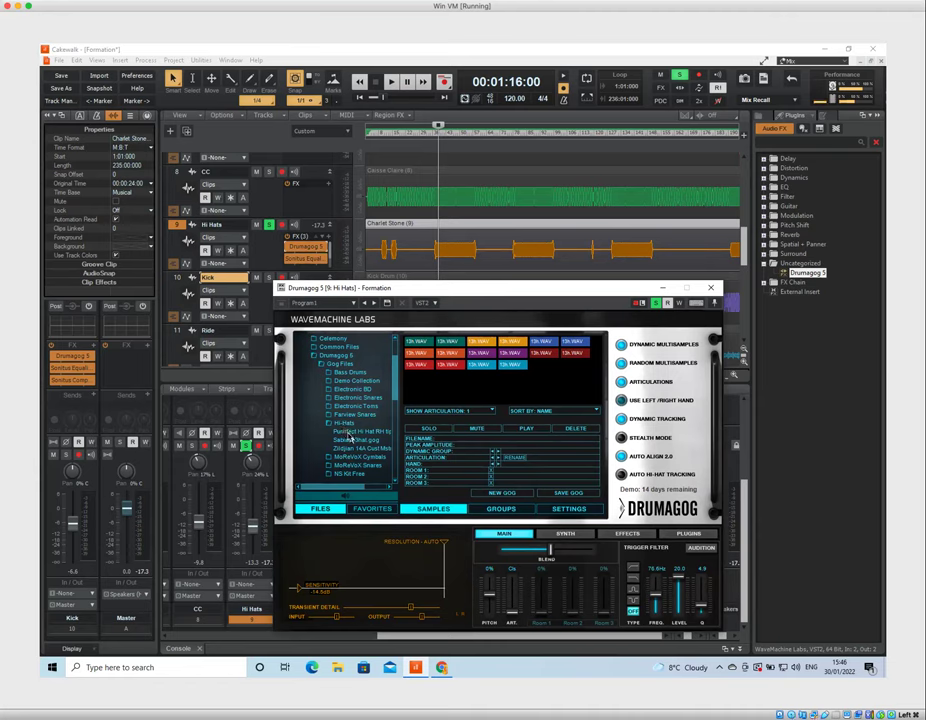
click(349, 434)
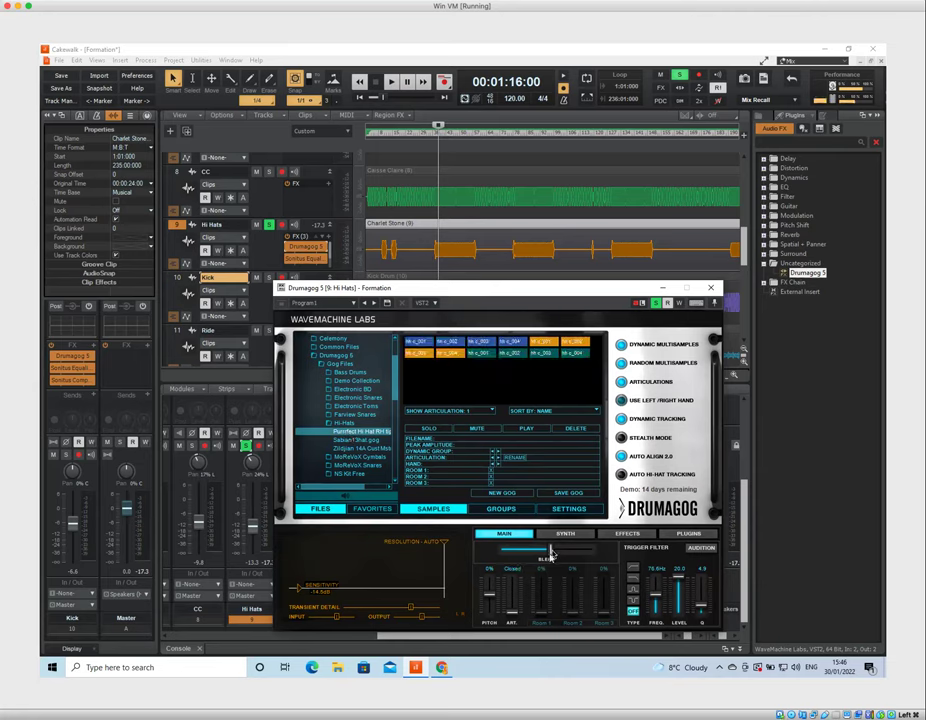
Raise Drumagog's Blend to maximum and play the soloed Hi Hats track with the replacement sample
drag(590, 553, 600, 555)
key(space)
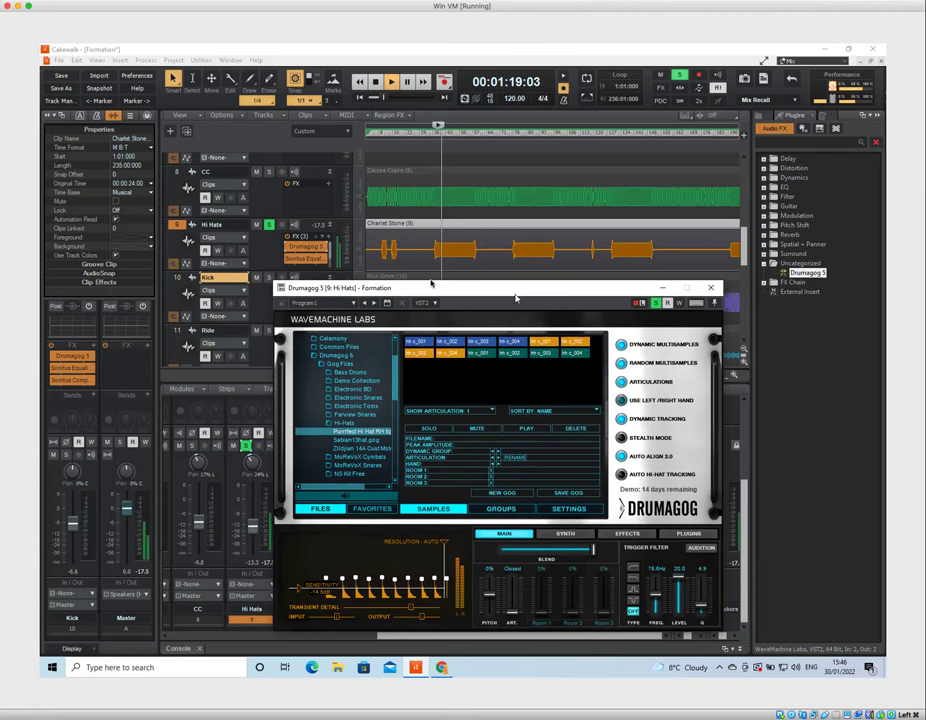
drag(515, 297, 433, 285)
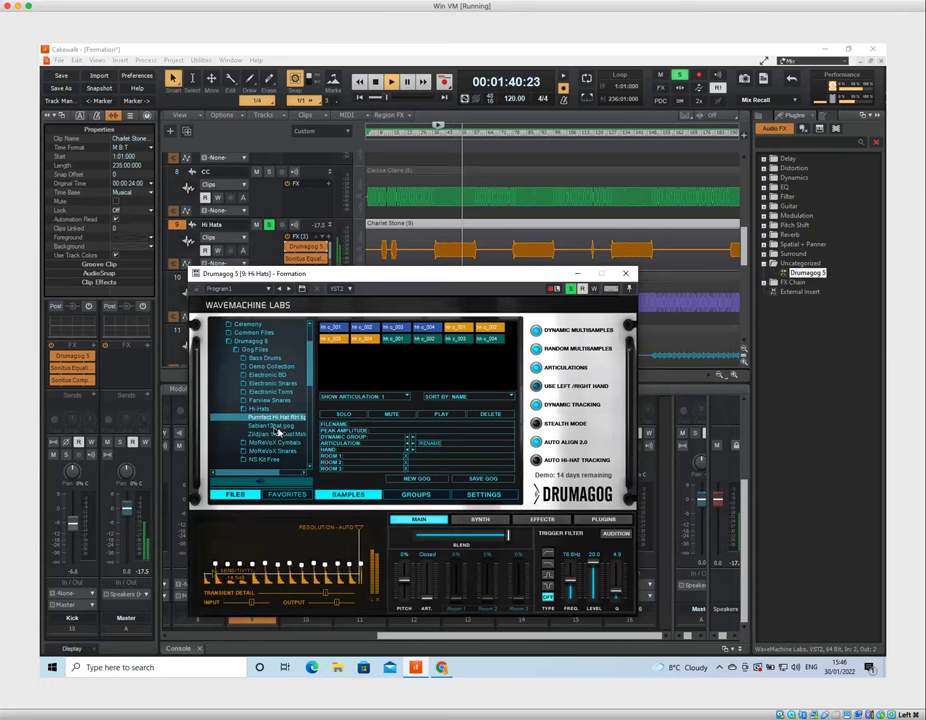
Replace the loaded hi-hat sample with Sabian13hat.gog during playback
click(273, 426)
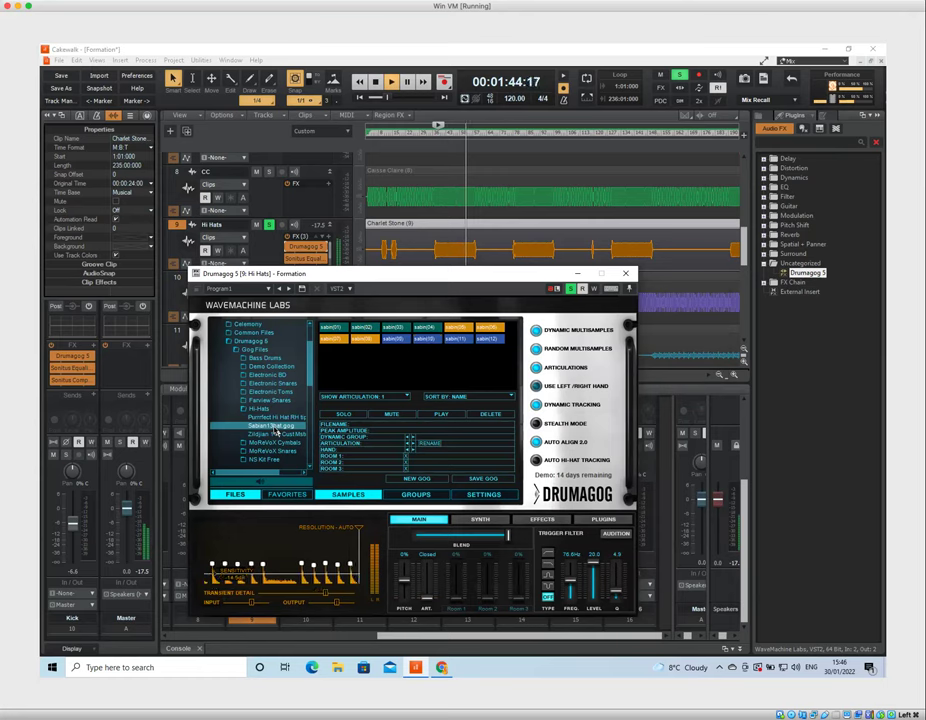
Replace the Sabian13hat.gog sample with the Zildjian 14A hi-hat sample and play the soloed Hi Hats track with it
key(space)
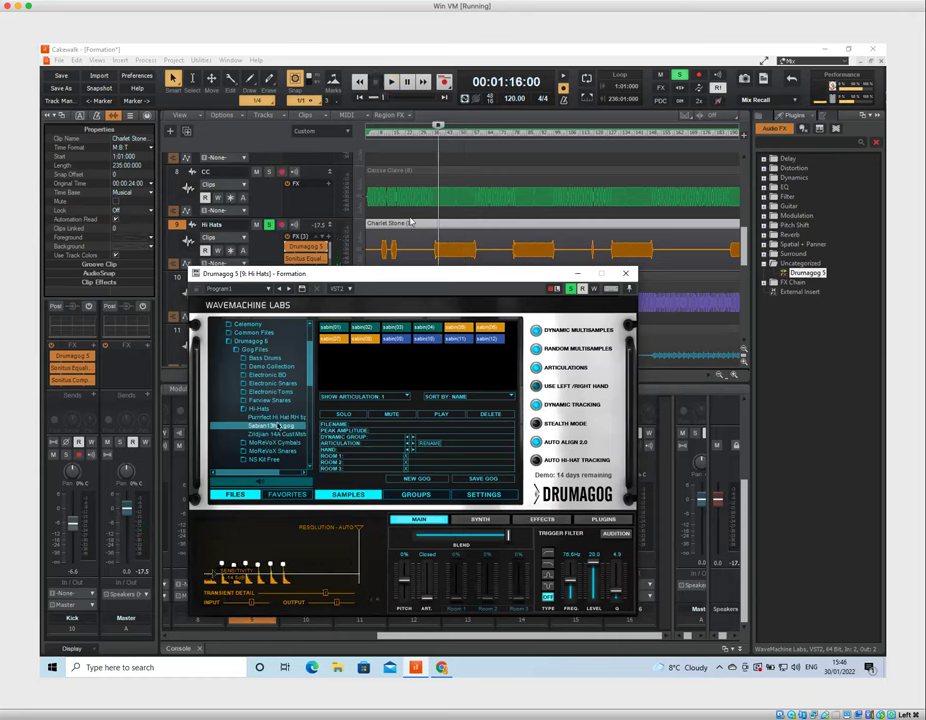
key(space)
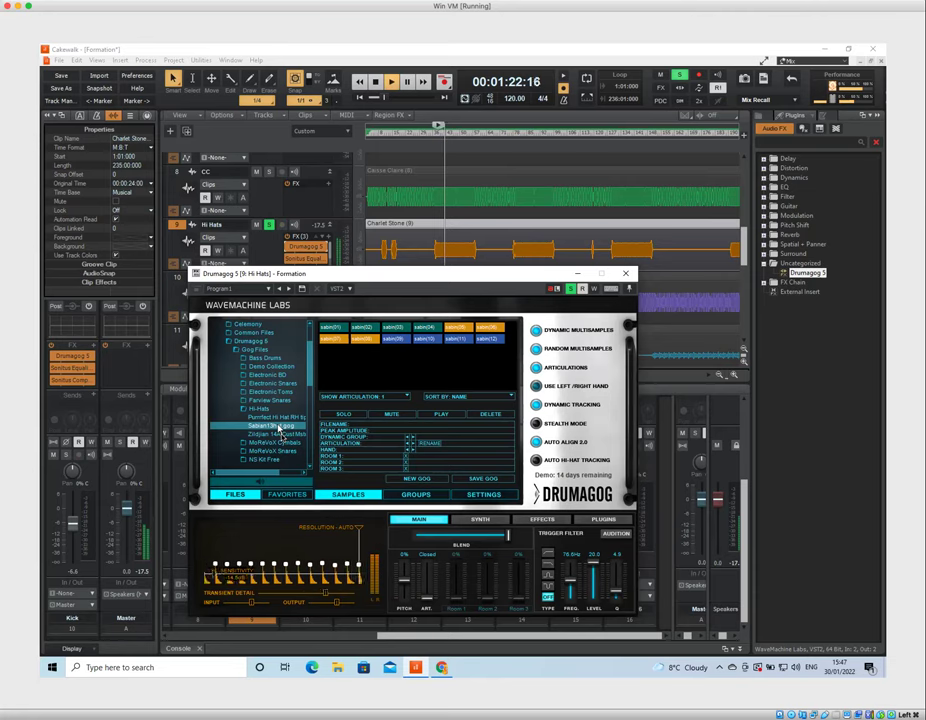
click(284, 436)
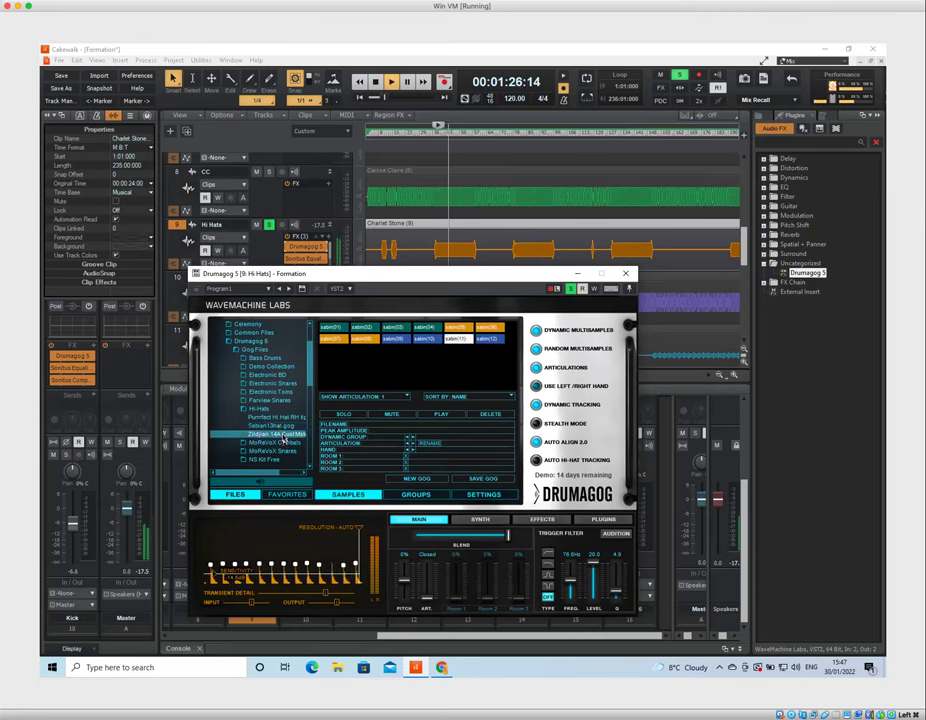
key(space)
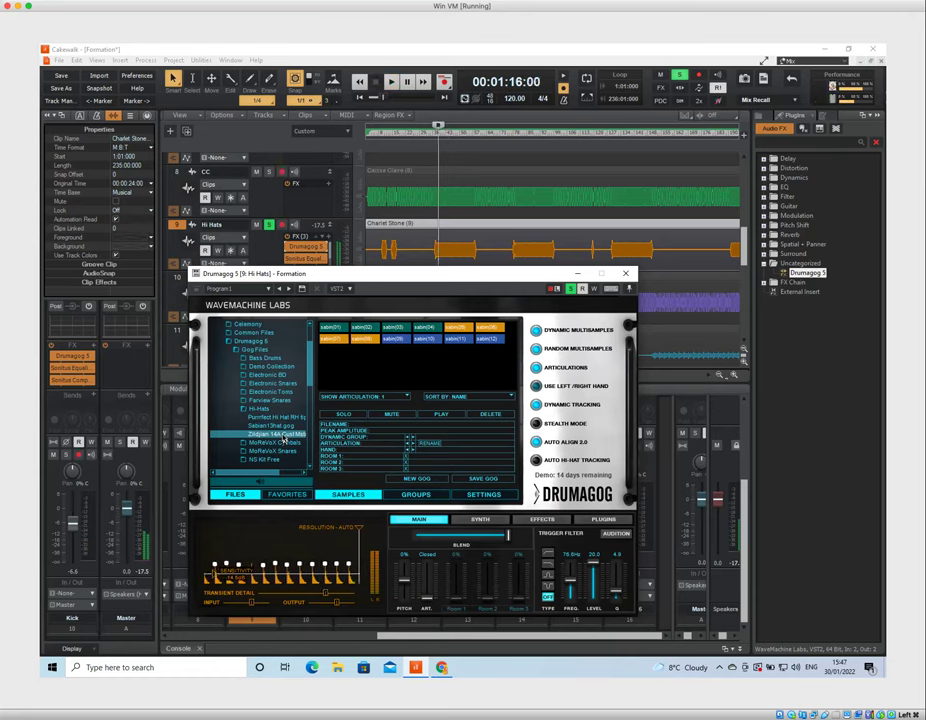
double_click(284, 436)
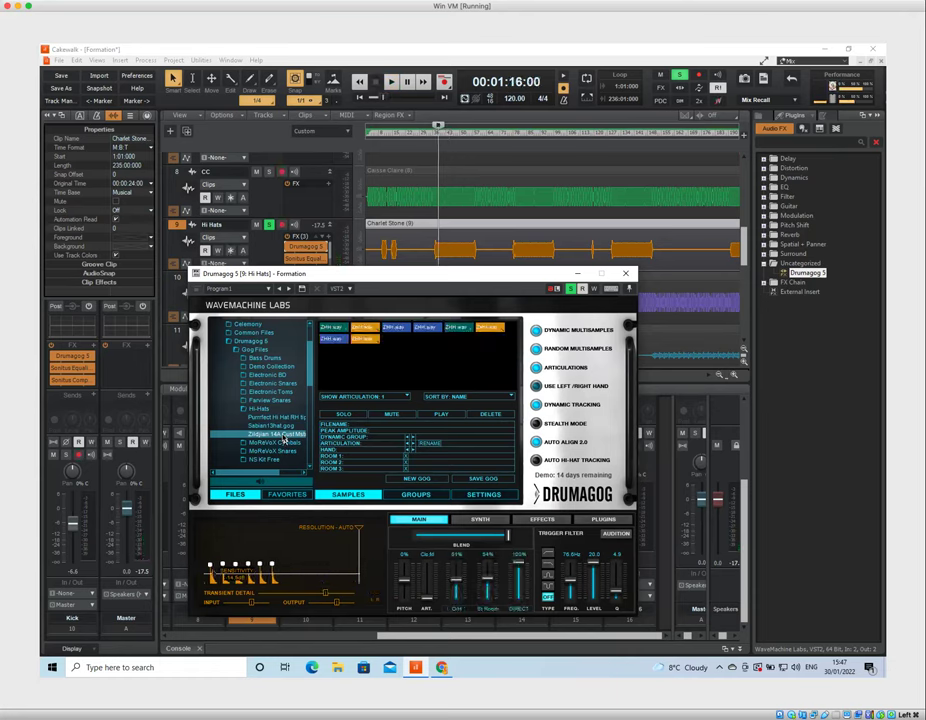
key(space)
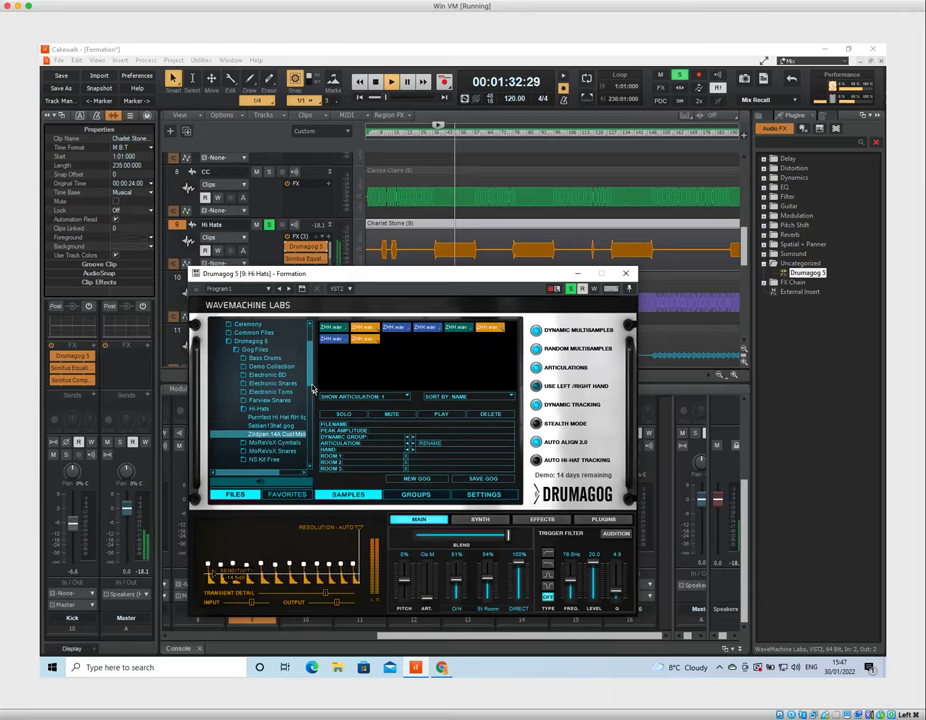
scroll(311, 389, down, 5)
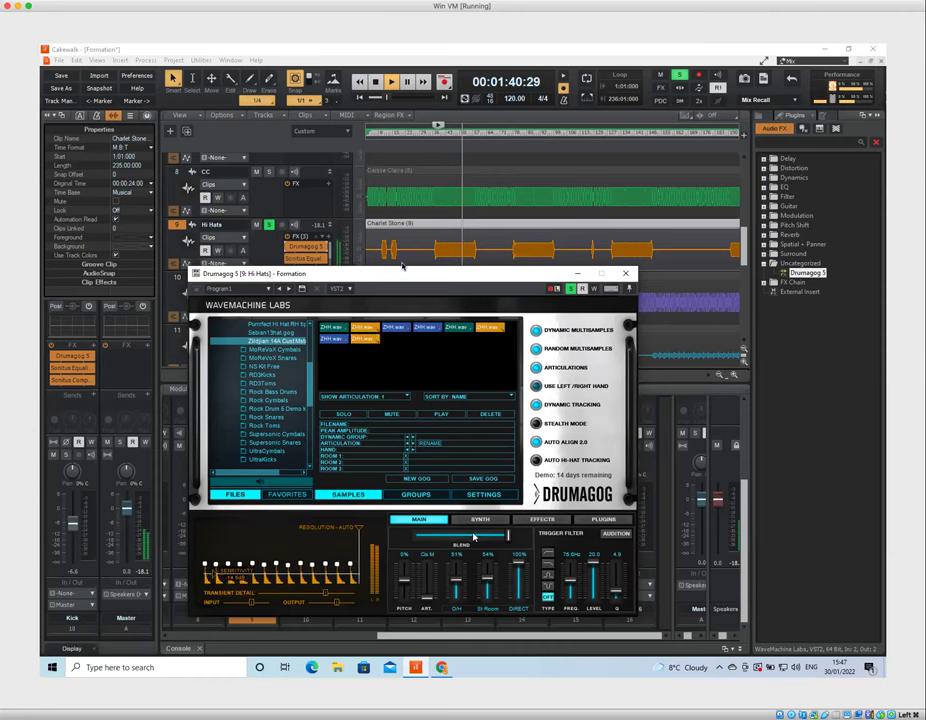
drag(404, 277, 407, 258)
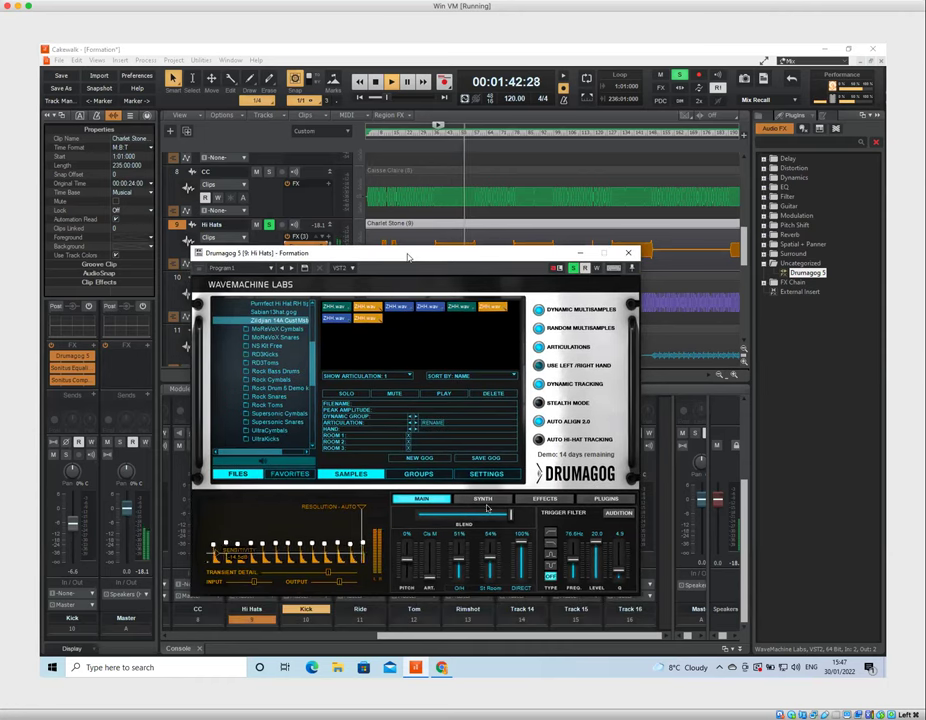
key(space)
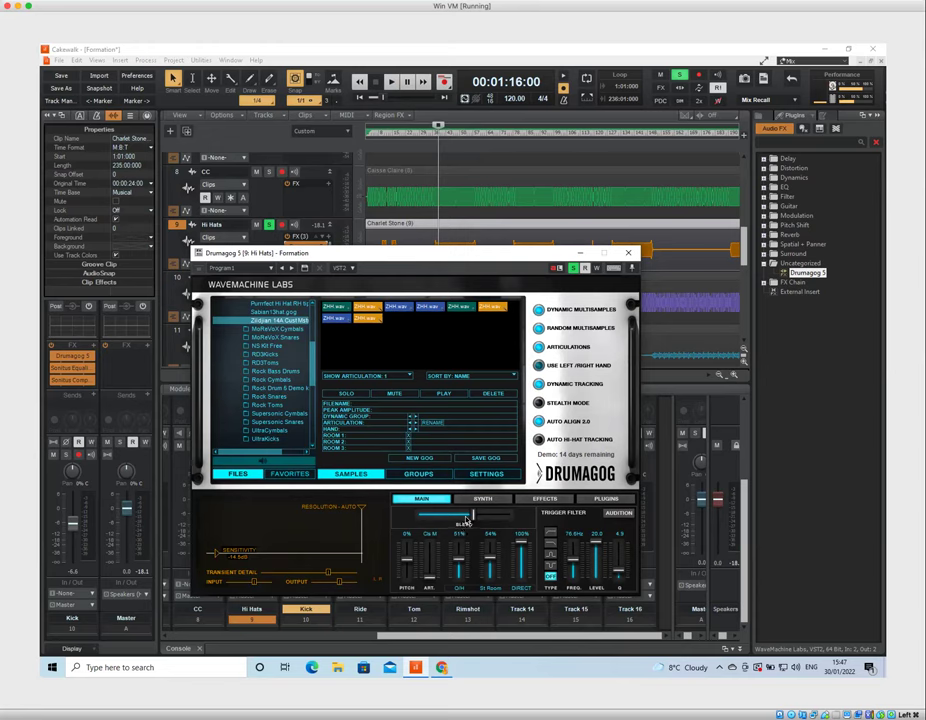
Compare low, medium and maximum Blend settings in Drumagog during playback, leaving Blend at about halfway
drag(465, 520, 430, 521)
key(space)
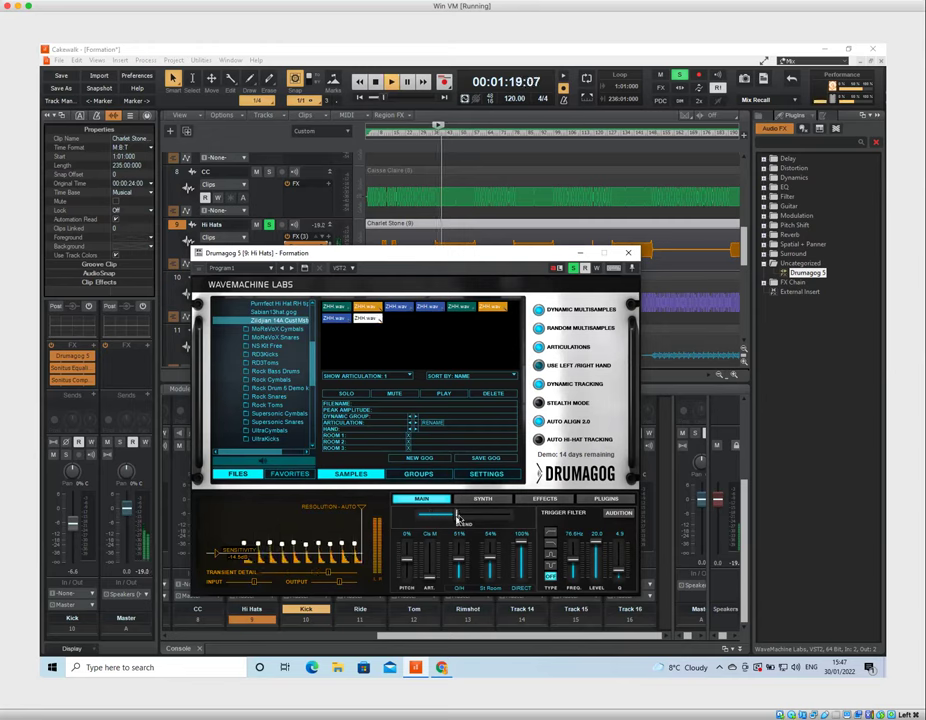
drag(432, 518, 466, 520)
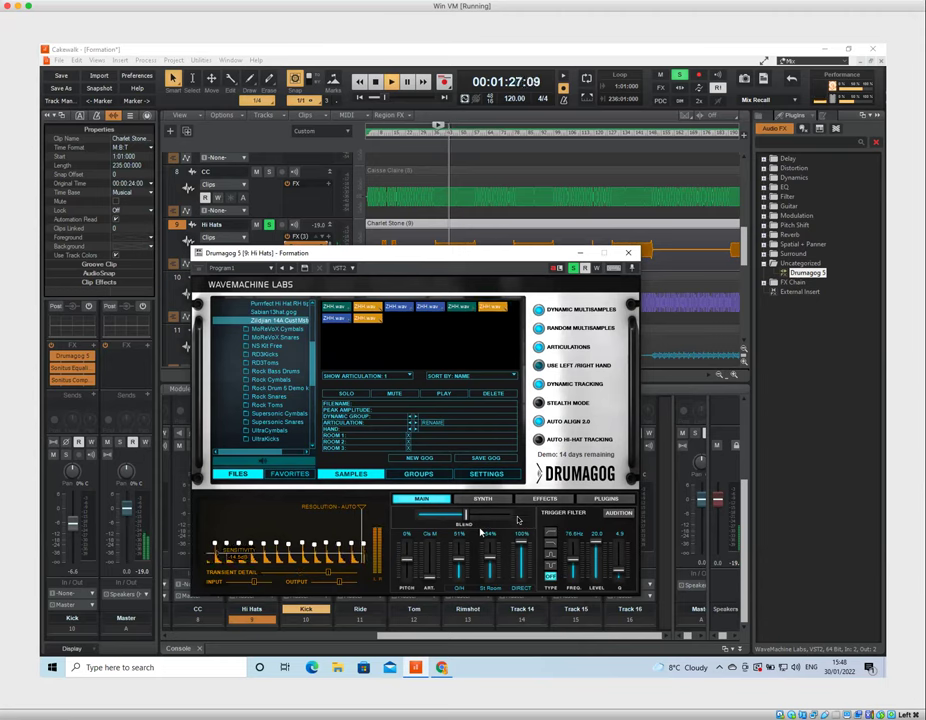
drag(481, 533, 519, 520)
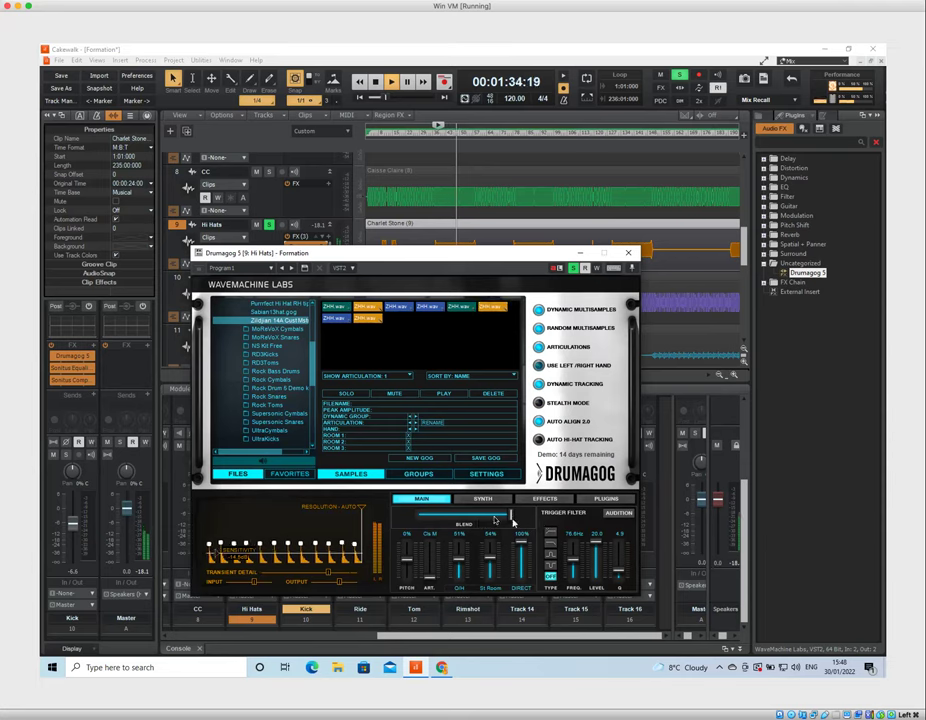
drag(490, 521, 465, 520)
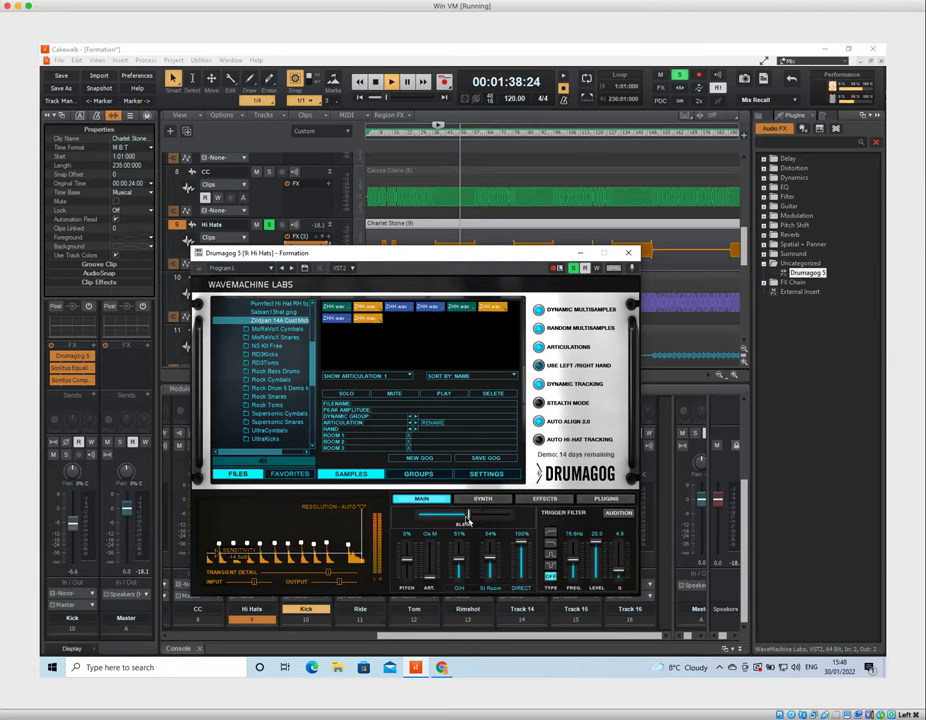
key(space)
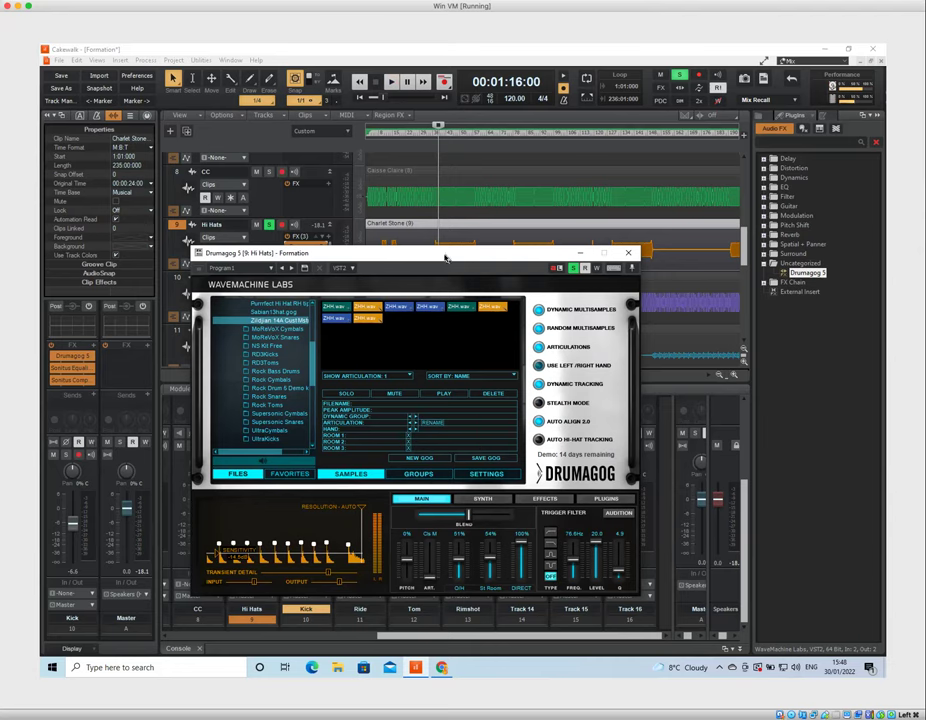
drag(445, 258, 447, 259)
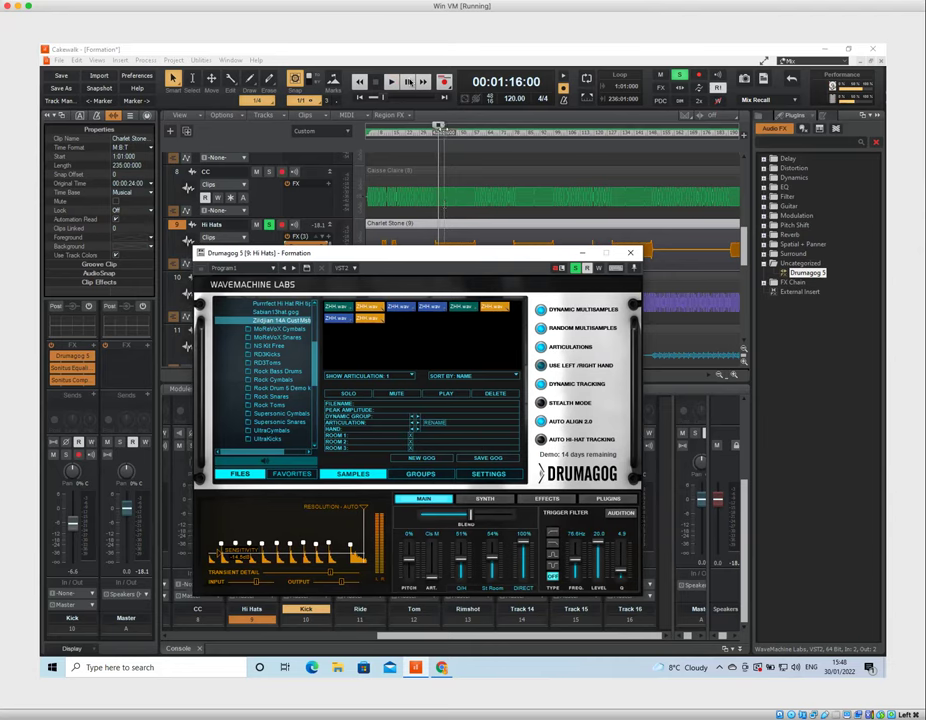
Play the Hi Hats track and try the Open E and Half M articulations of the Zildjian sample
key(space)
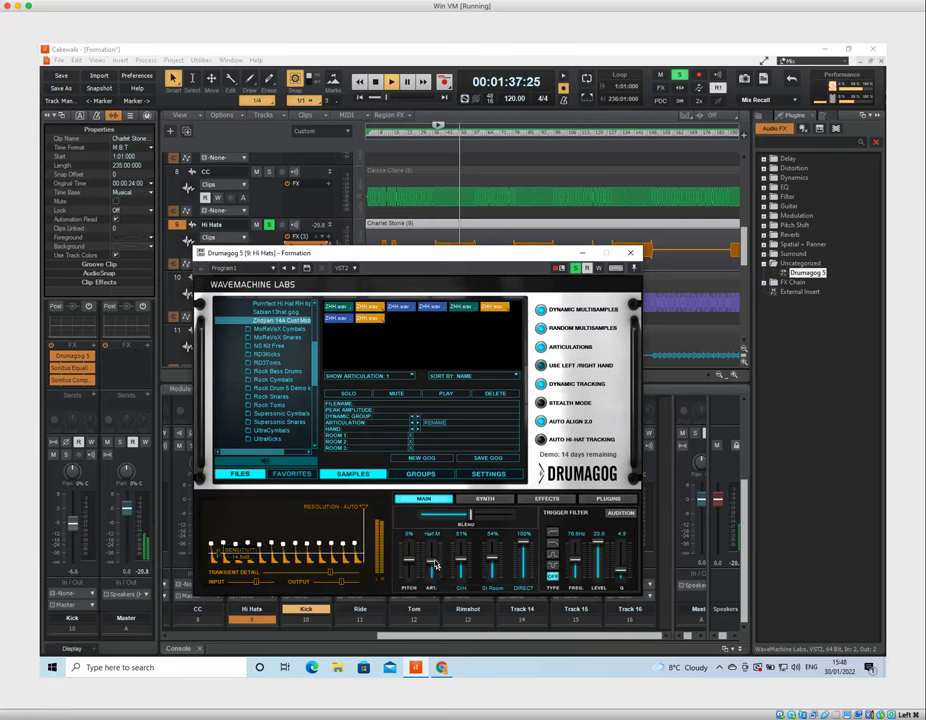
drag(435, 565, 436, 541)
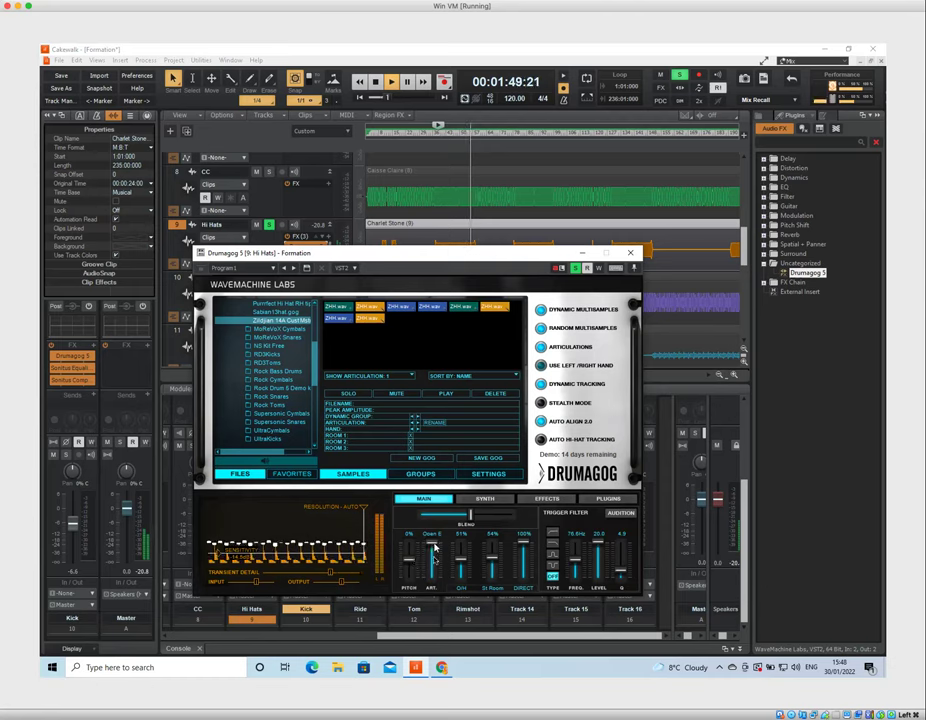
drag(434, 547, 435, 561)
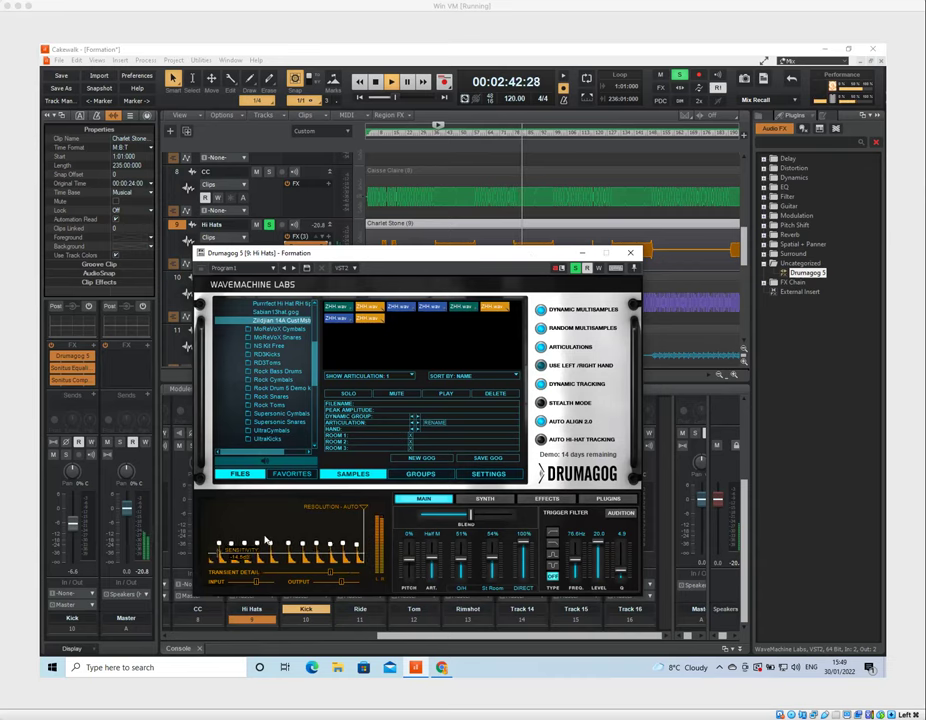
Uncover the Hi Hats track's effects, bypass Drumagog 5 to audition the original recording, and re-enable the plugin
drag(530, 251, 458, 267)
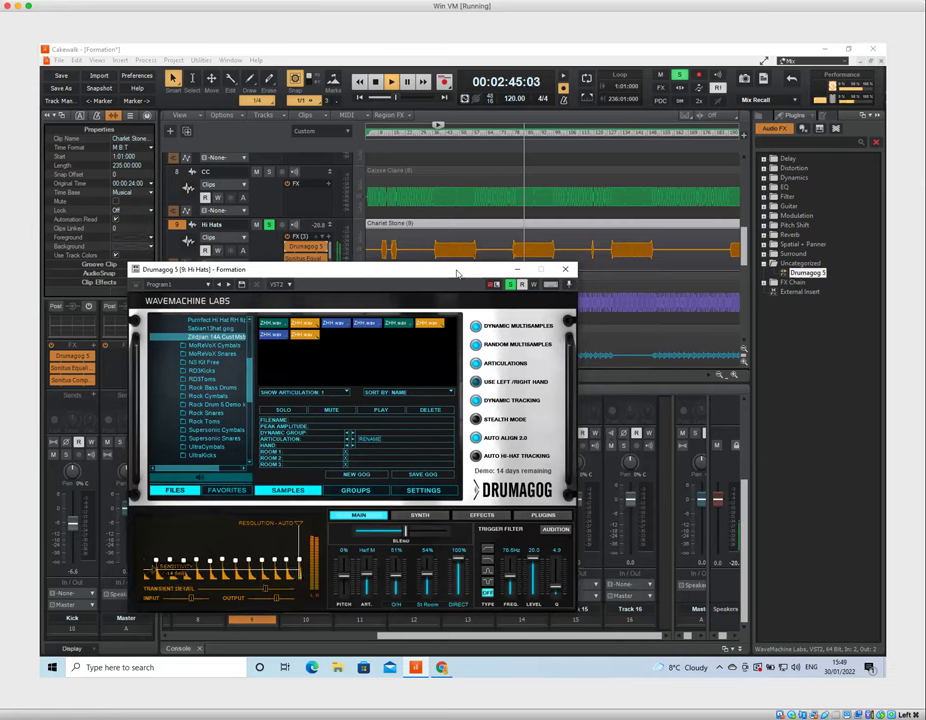
drag(457, 272, 471, 276)
key(space)
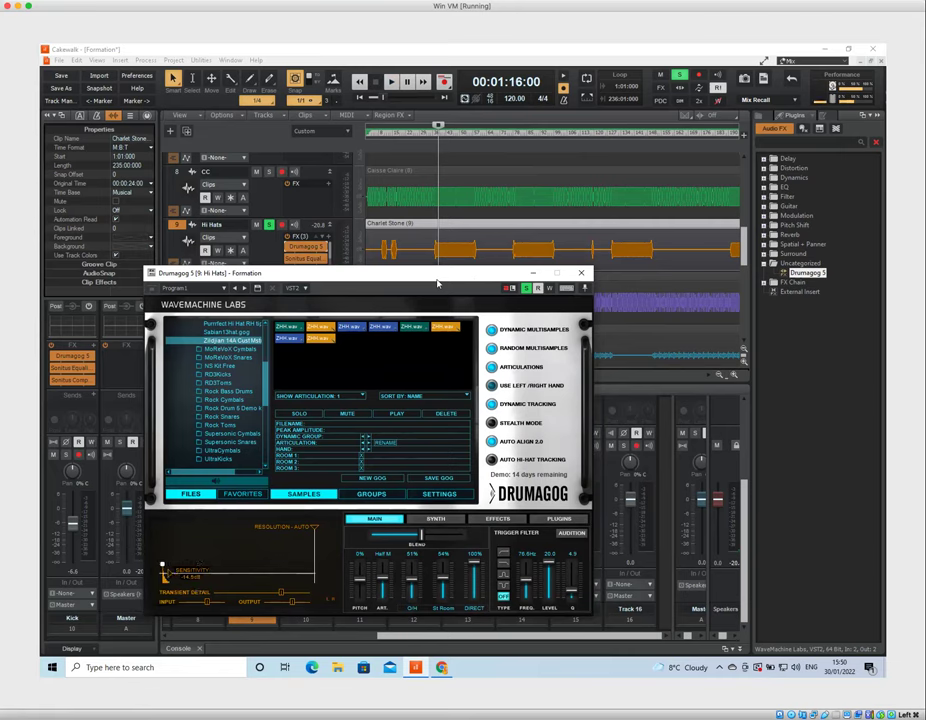
click(288, 242)
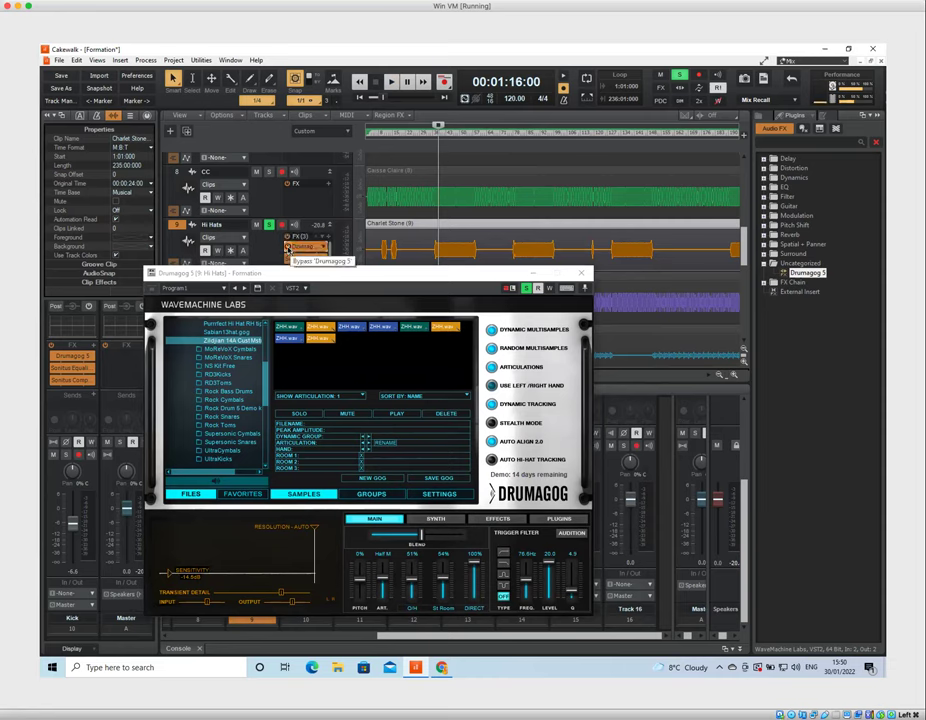
click(455, 255)
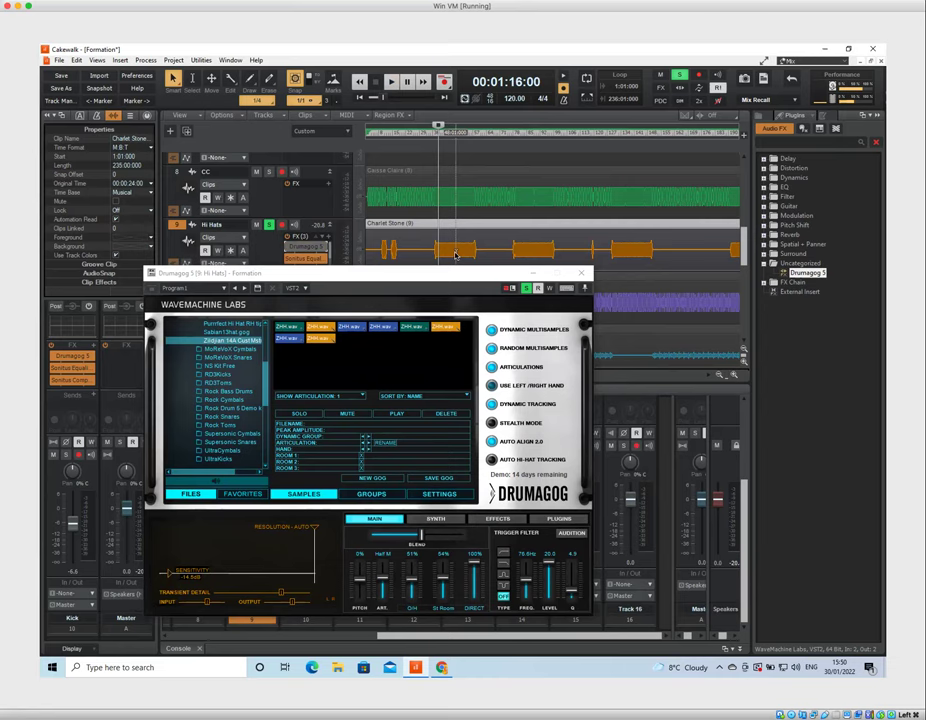
key(space)
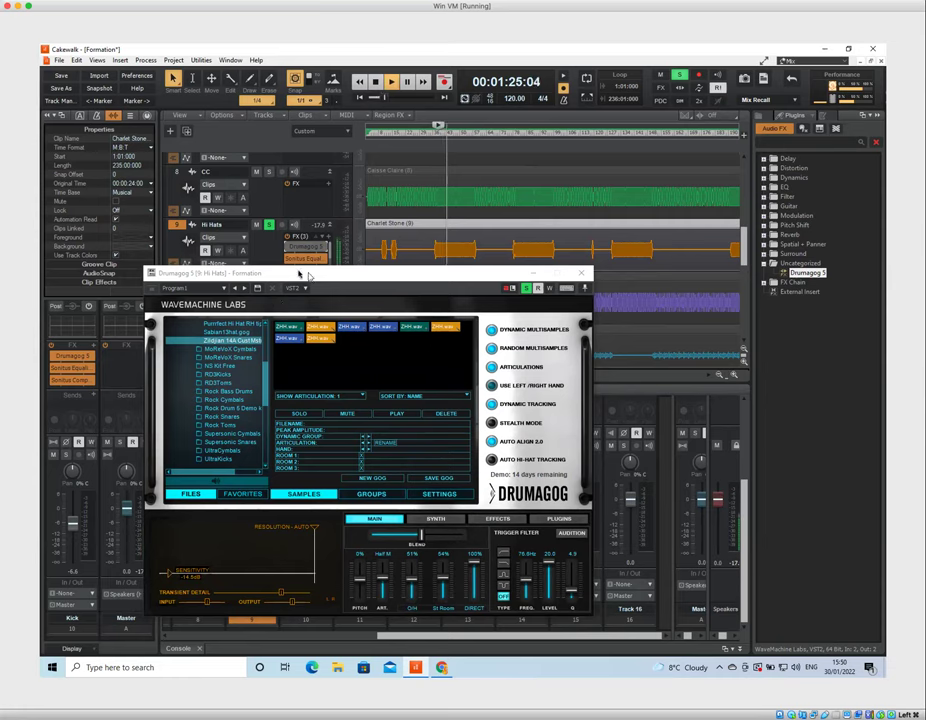
key(space)
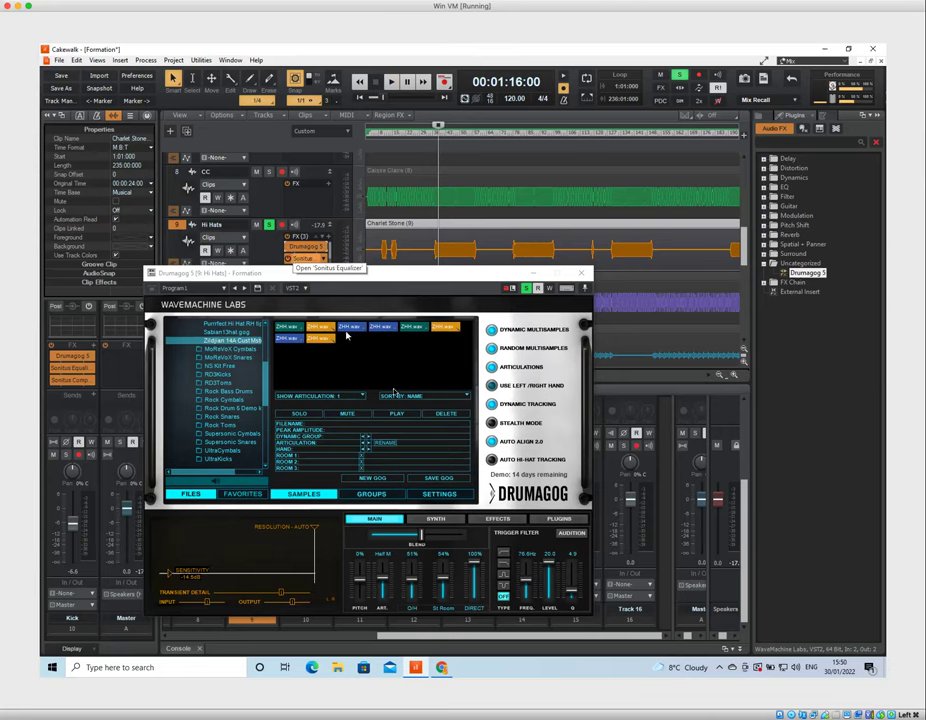
Raise Blend to maximum and audition the Half E and Open E articulations on the Hi Hats track
click(427, 538)
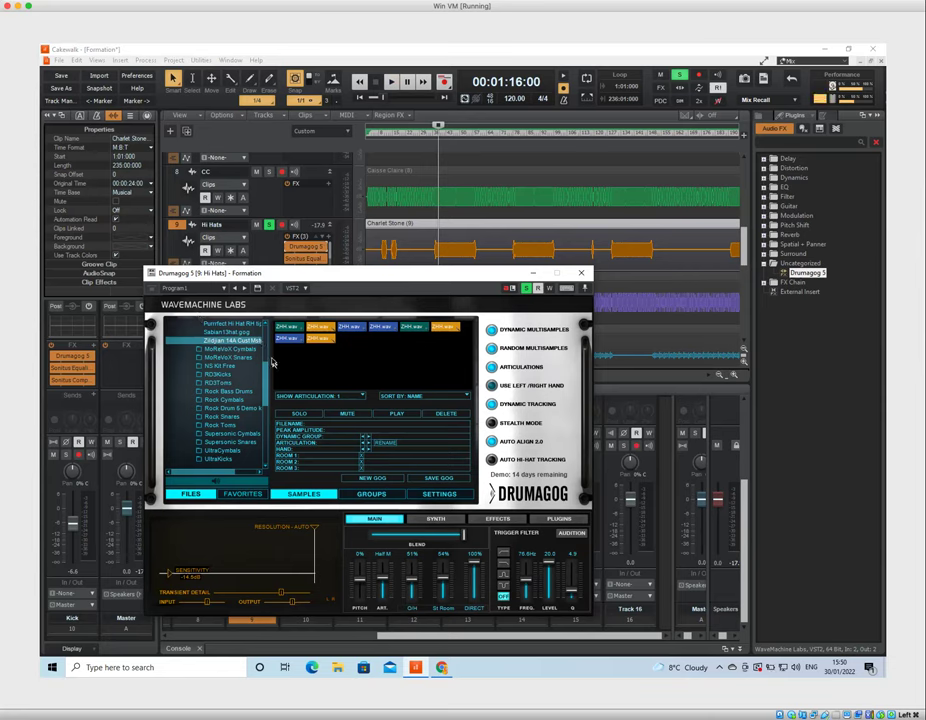
key(space)
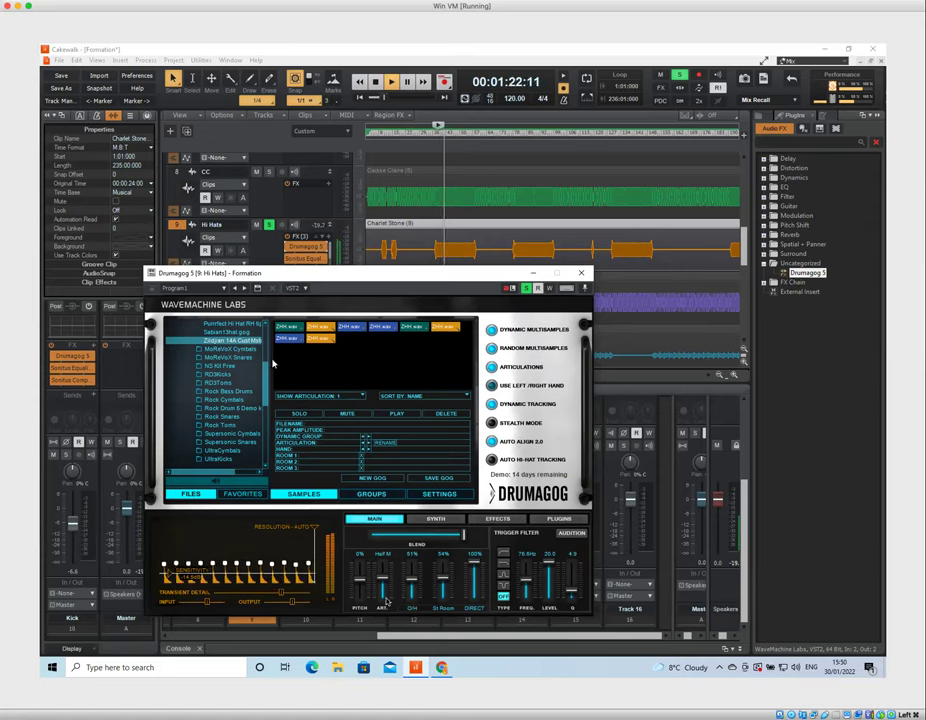
mouse_move(383, 581)
mouse_down()
mouse_move(381, 603)
mouse_move(384, 572)
mouse_up()
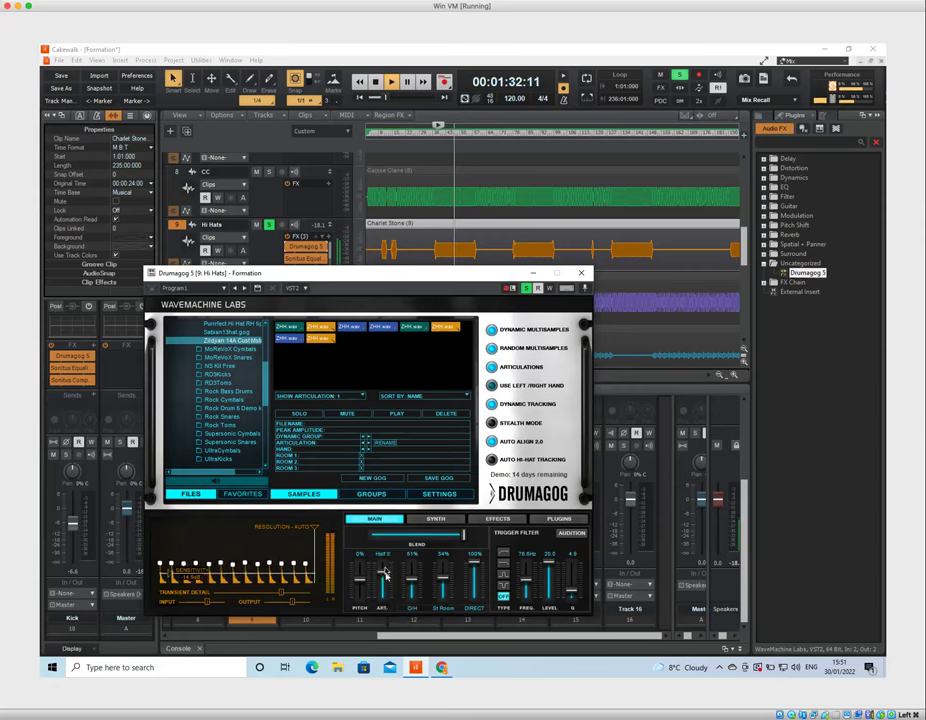
click(384, 573)
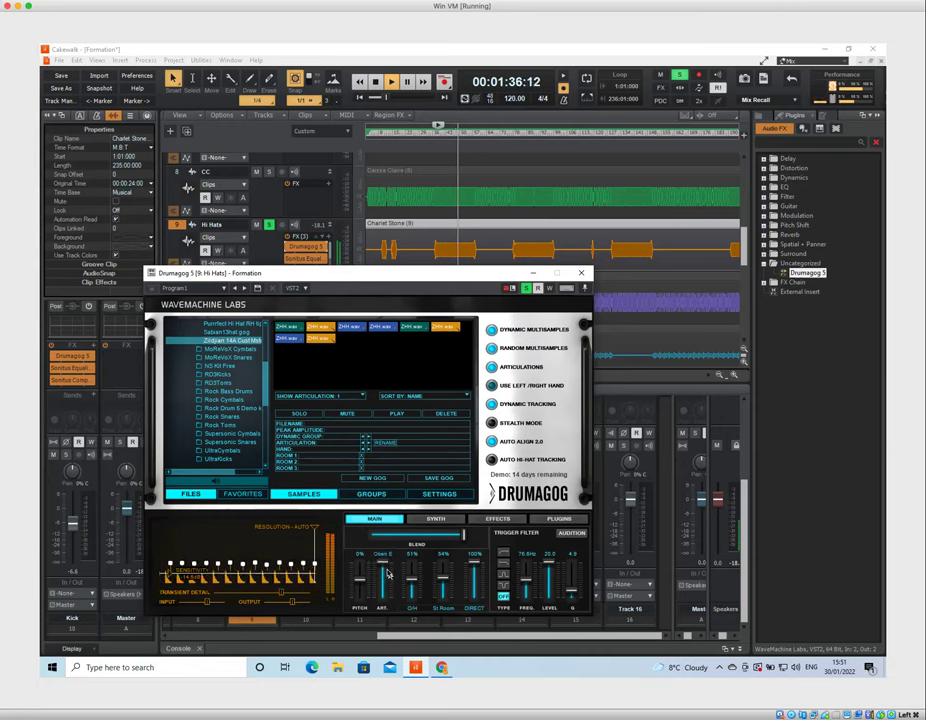
key(space)
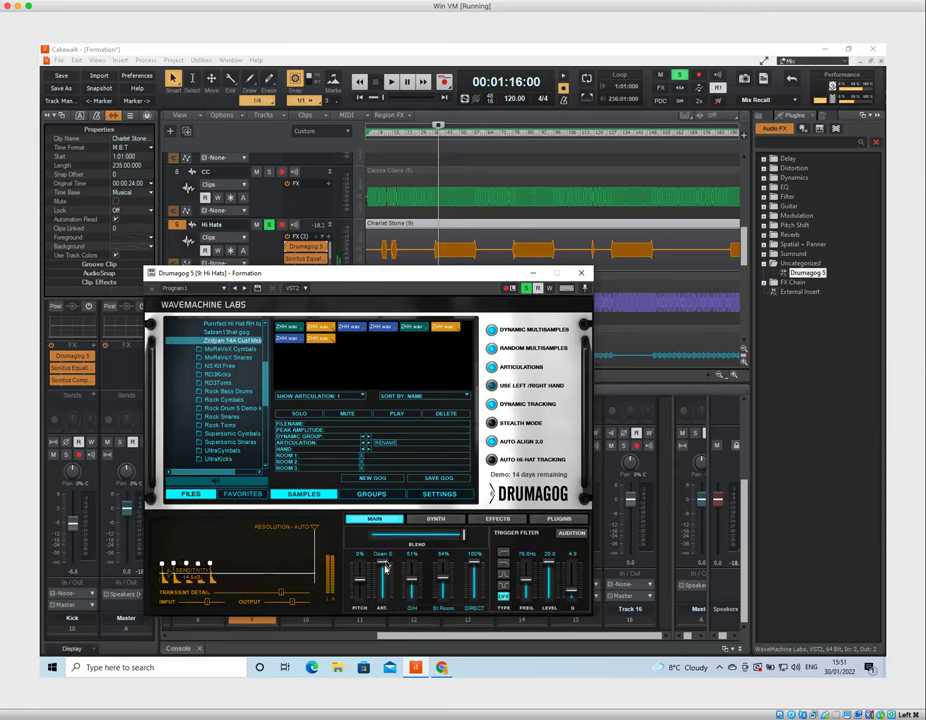
Set the sample's articulation to Cls M and Blend to about halfway, and audition the Hi Hats track
drag(386, 567, 386, 603)
click(418, 536)
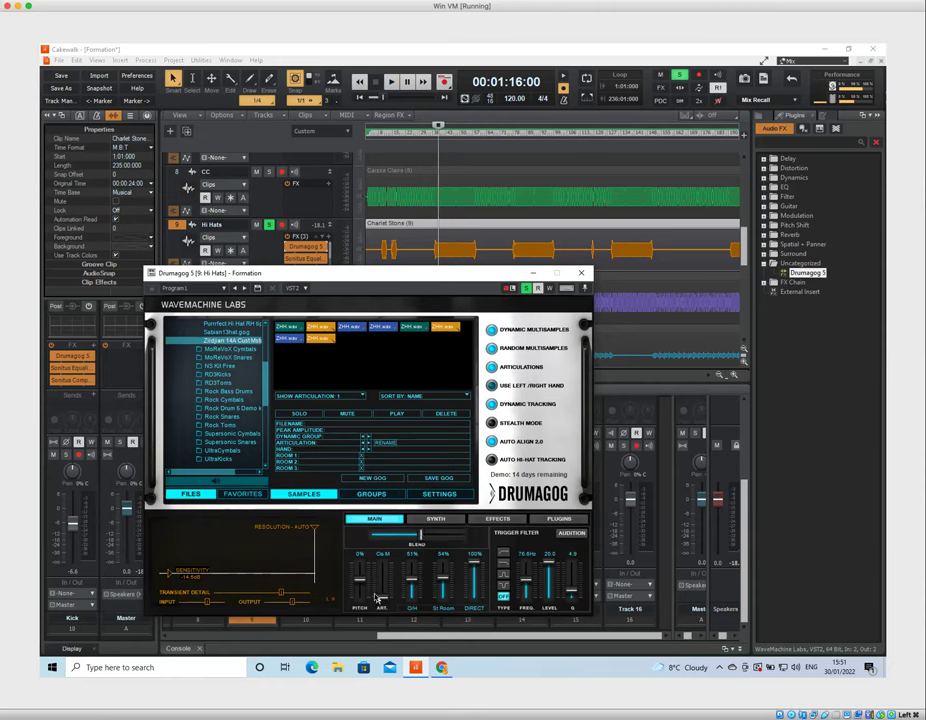
key(space)
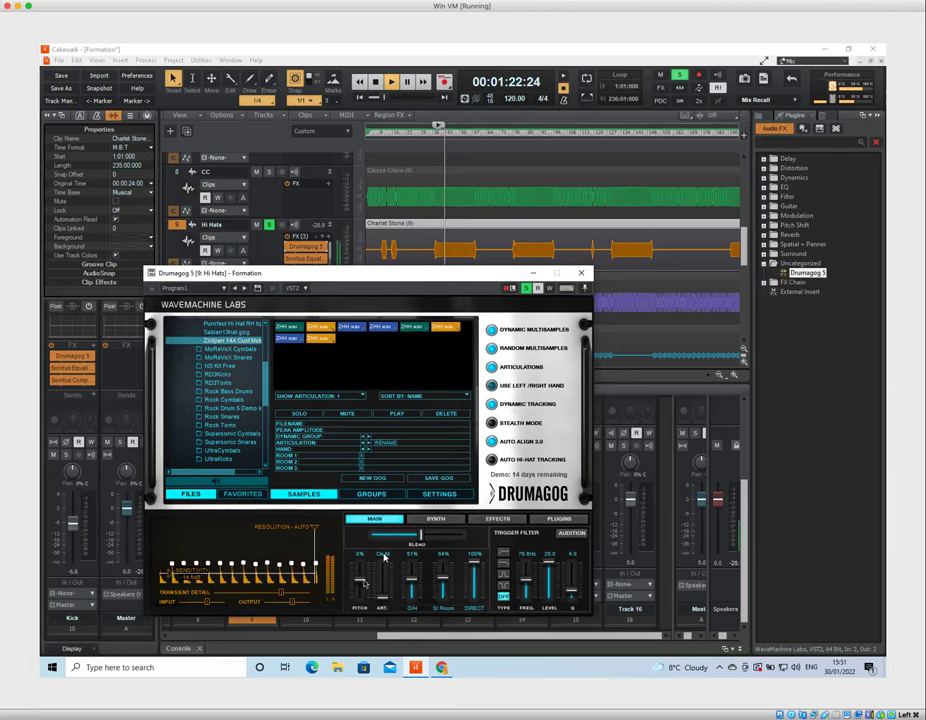
key(space)
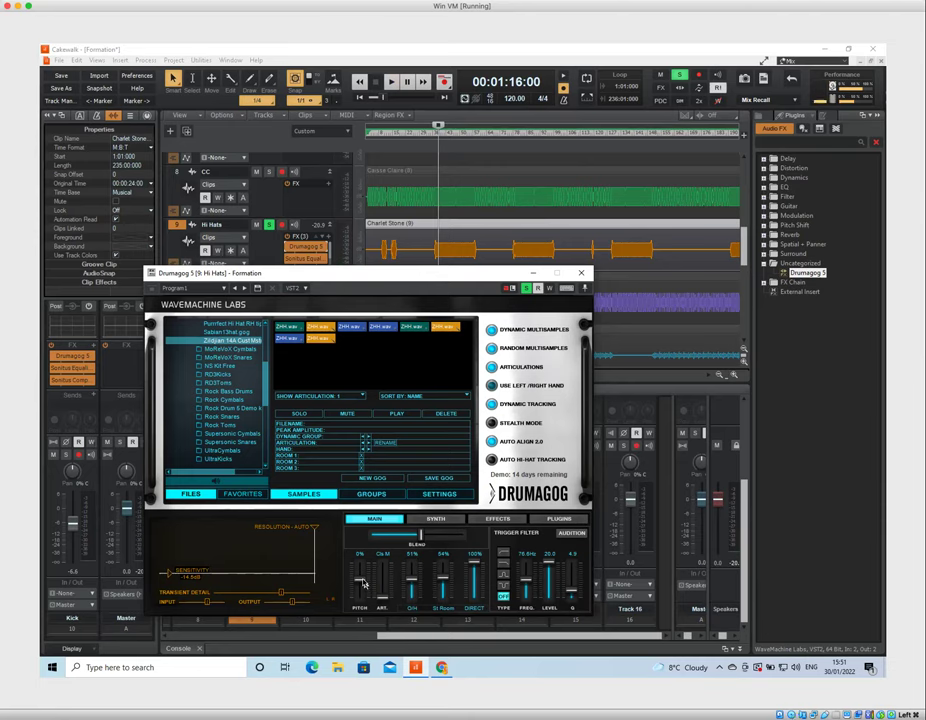
Audition the hi-hat sample with Pitch at 24%, return Pitch to 0%, and close the Drumagog 5 window
key(space)
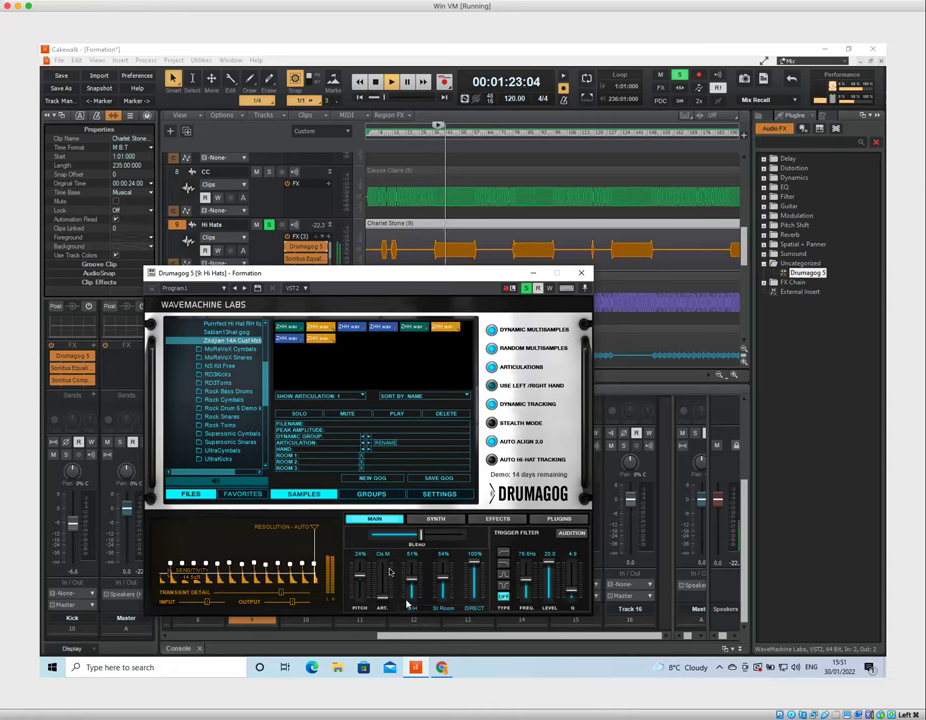
mouse_move(364, 580)
mouse_down()
mouse_move(367, 565)
mouse_move(365, 585)
mouse_up()
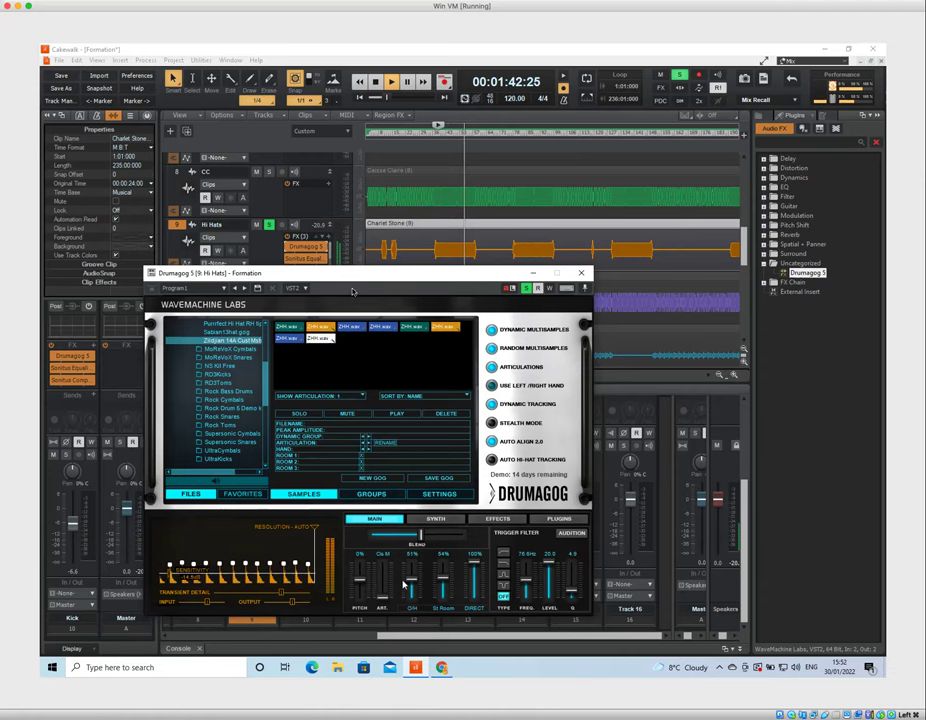
click(581, 272)
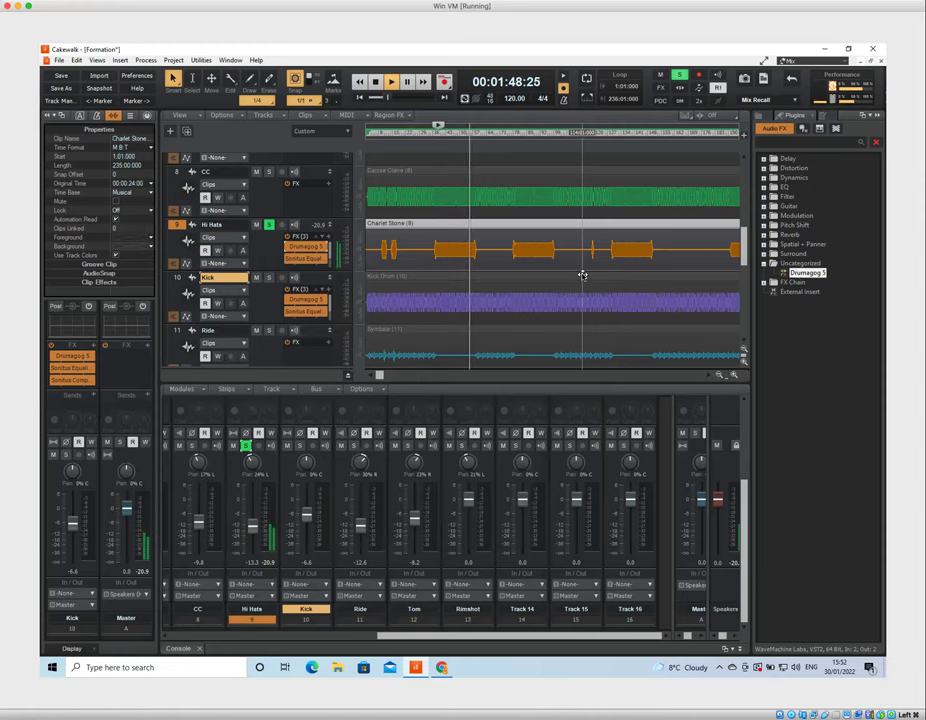
Delete Drumagog 5 from the Kick track, reinsert it ahead of Sonitus Equalizer, and close its window
key(space)
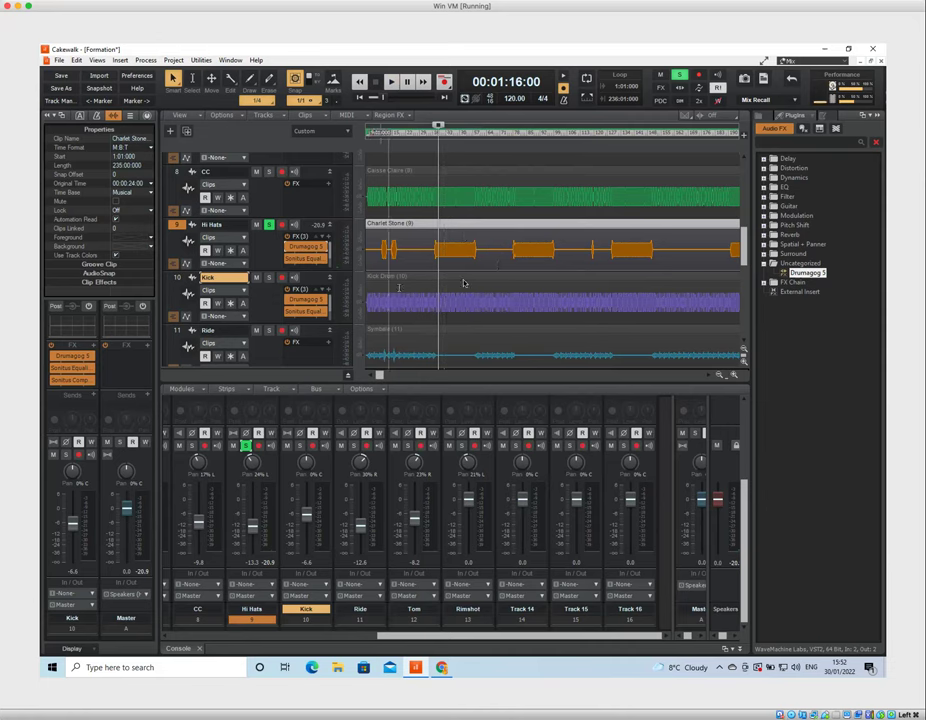
right_click(324, 302)
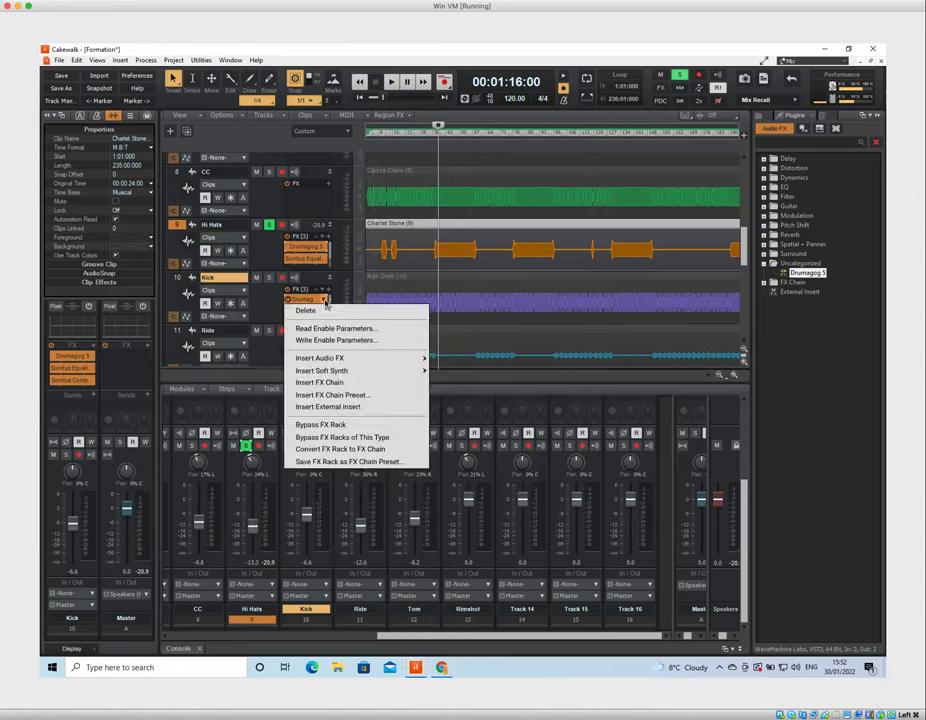
click(322, 316)
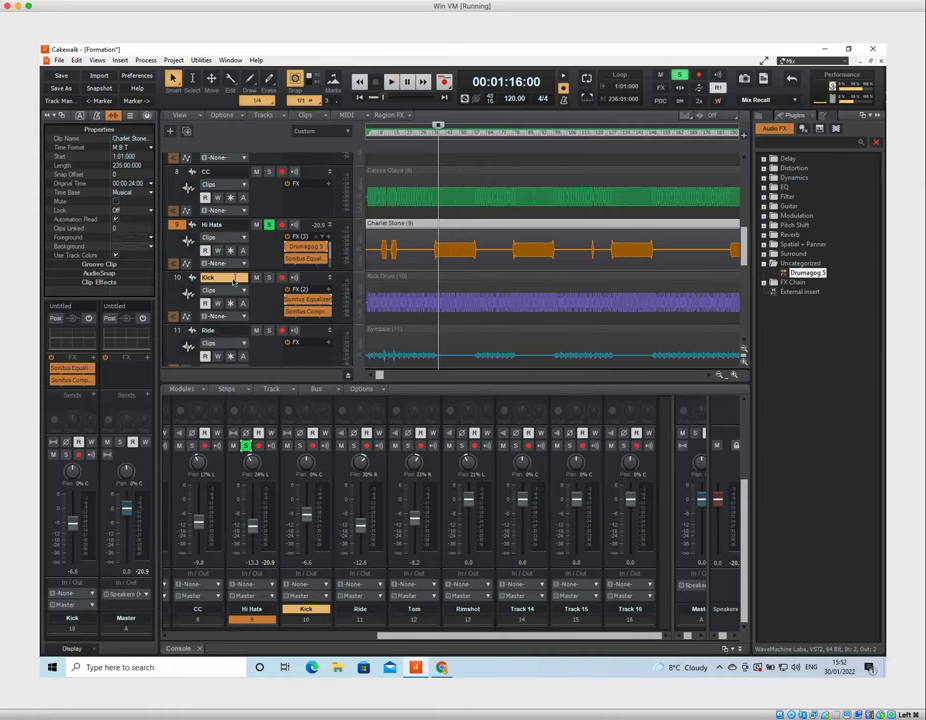
click(810, 276)
mouse_move(812, 278)
mouse_down()
mouse_move(585, 200)
mouse_move(240, 228)
mouse_move(297, 298)
mouse_up()
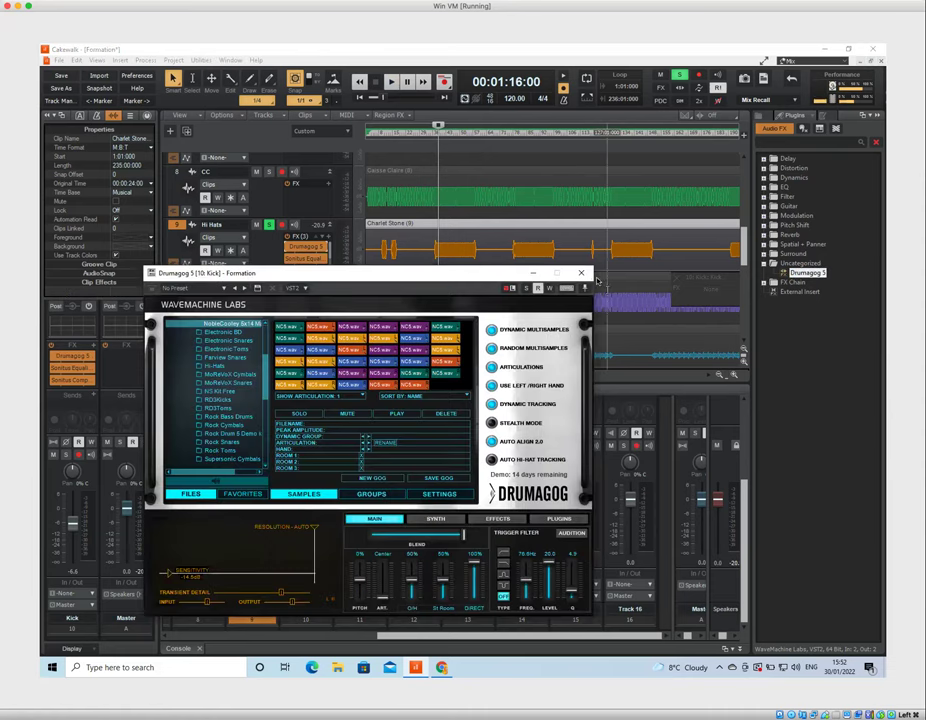
click(581, 272)
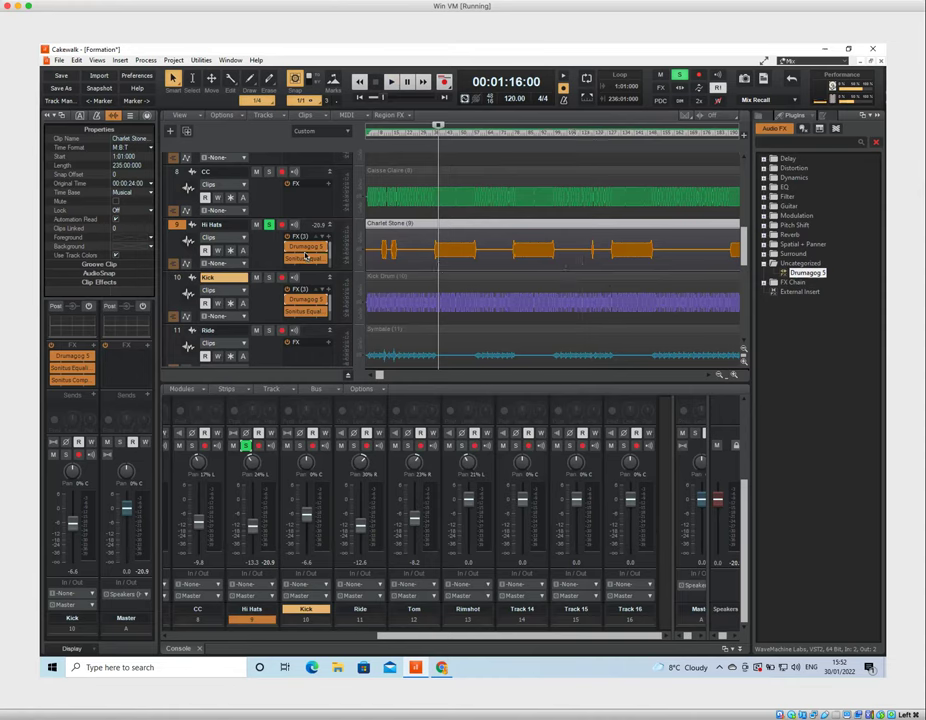
Switch to the Arranger workspace and return to the Mix workspace
click(843, 63)
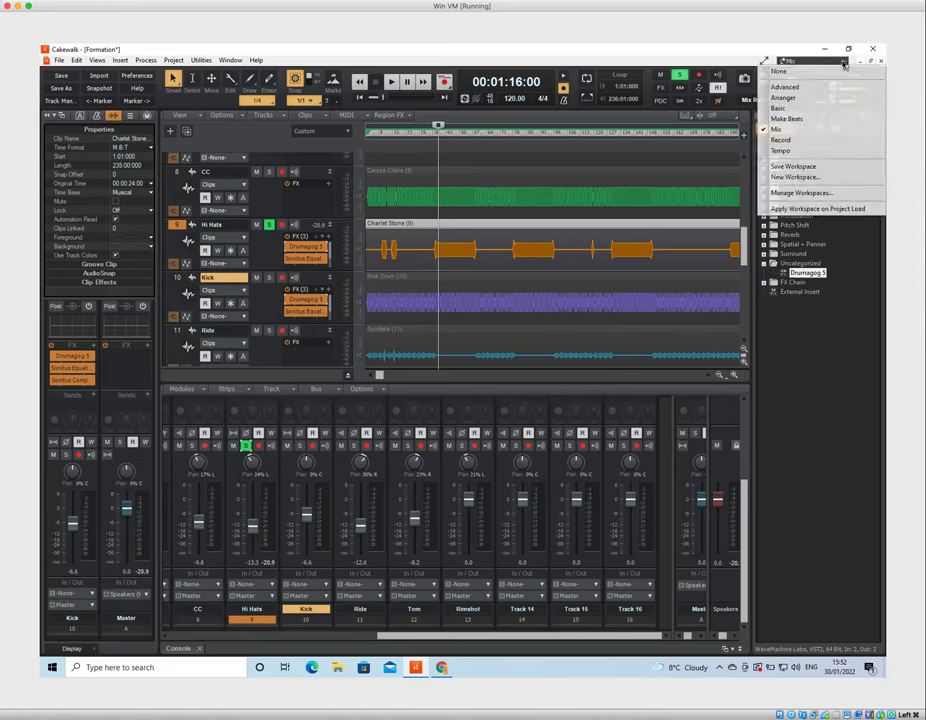
click(803, 97)
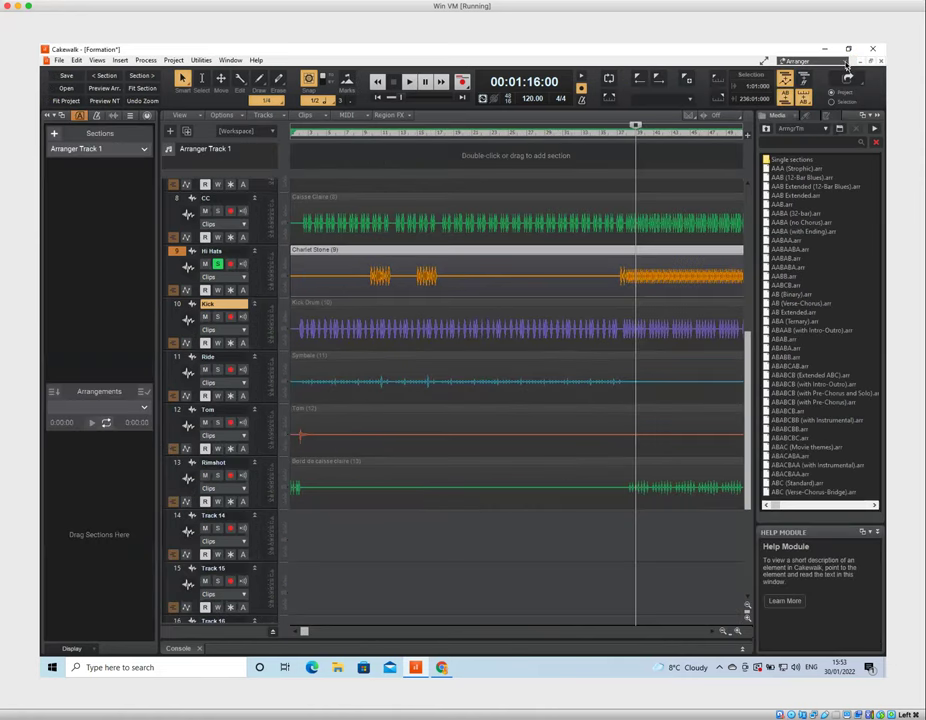
click(846, 64)
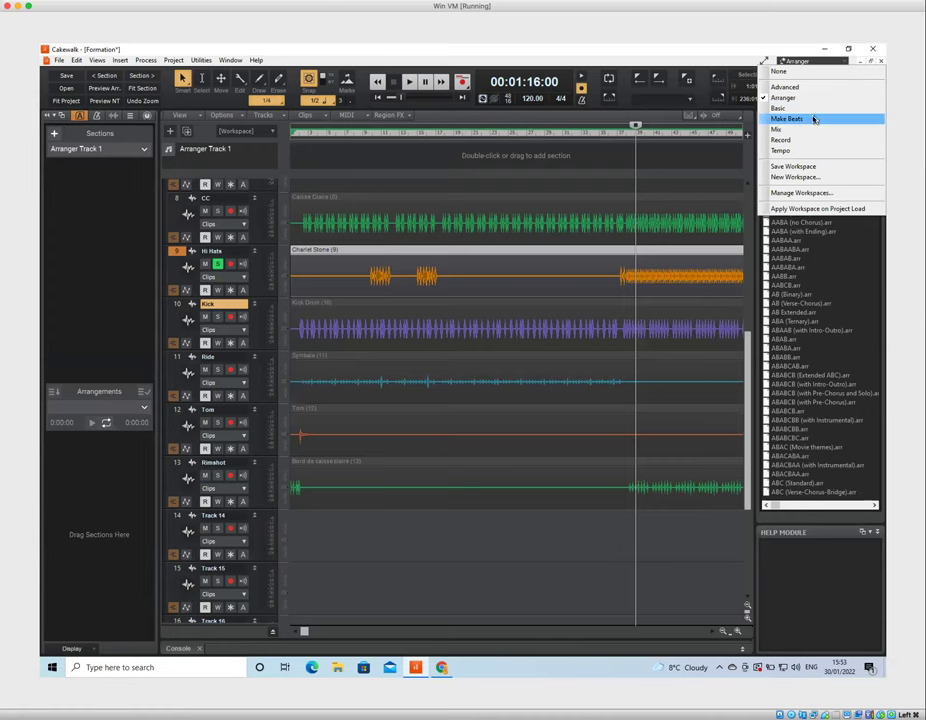
click(777, 129)
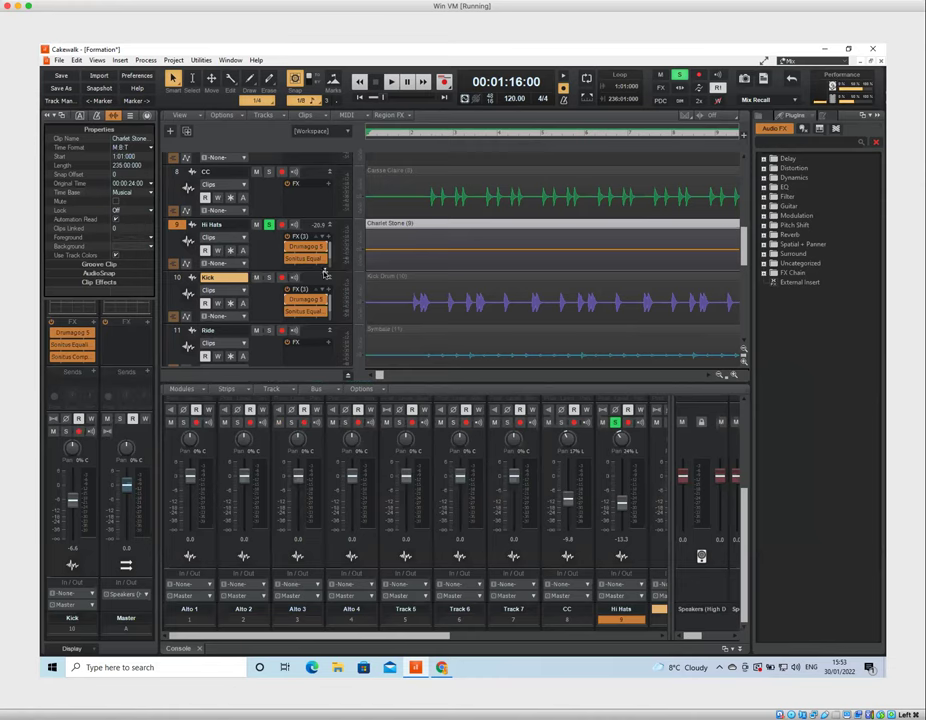
Resize the Hi Hats and Kick tracks to uncover all three effects in each track's FX rack
double_click(236, 212)
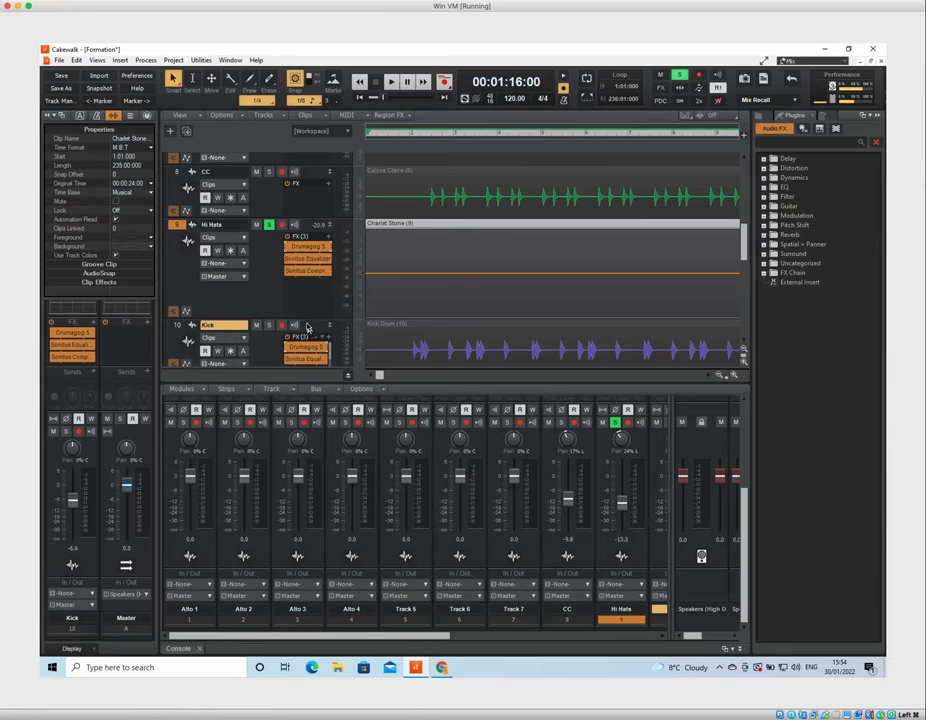
drag(308, 320, 310, 288)
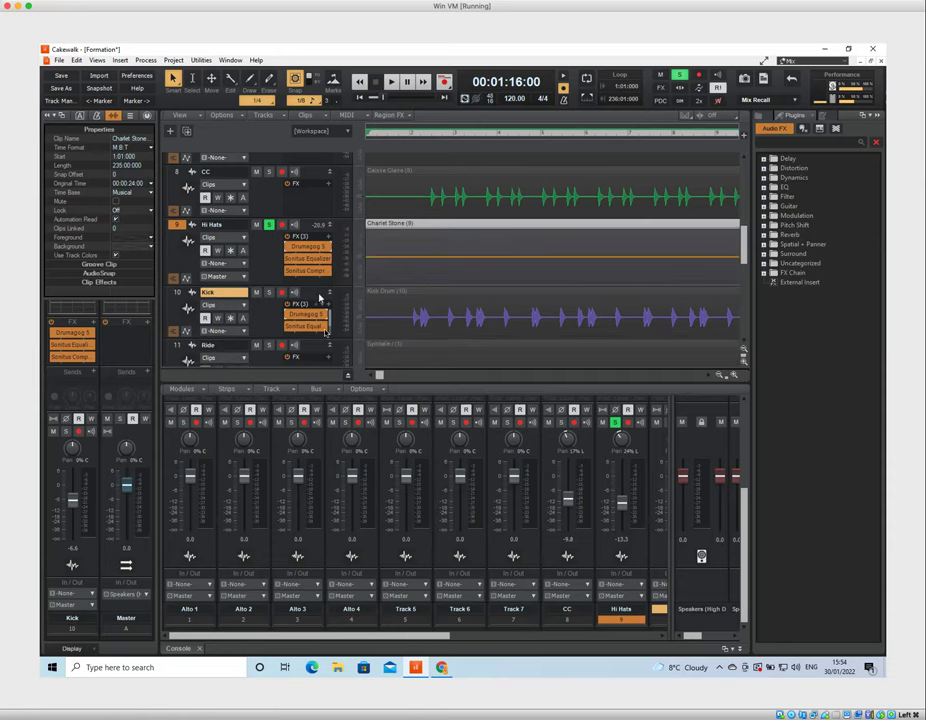
drag(320, 340, 320, 362)
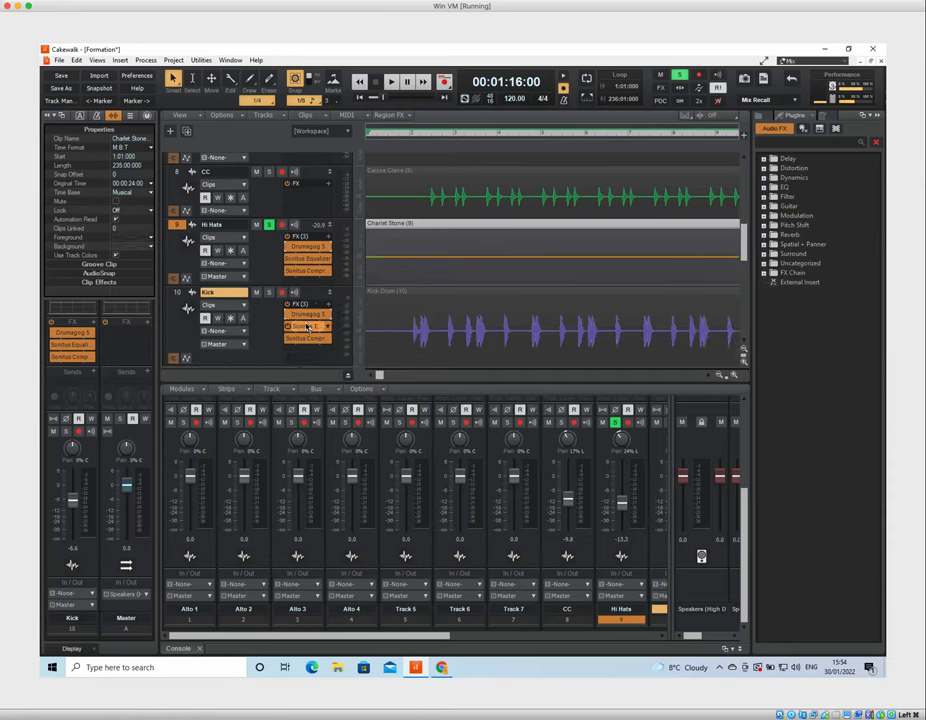
scroll(303, 289, up, 2)
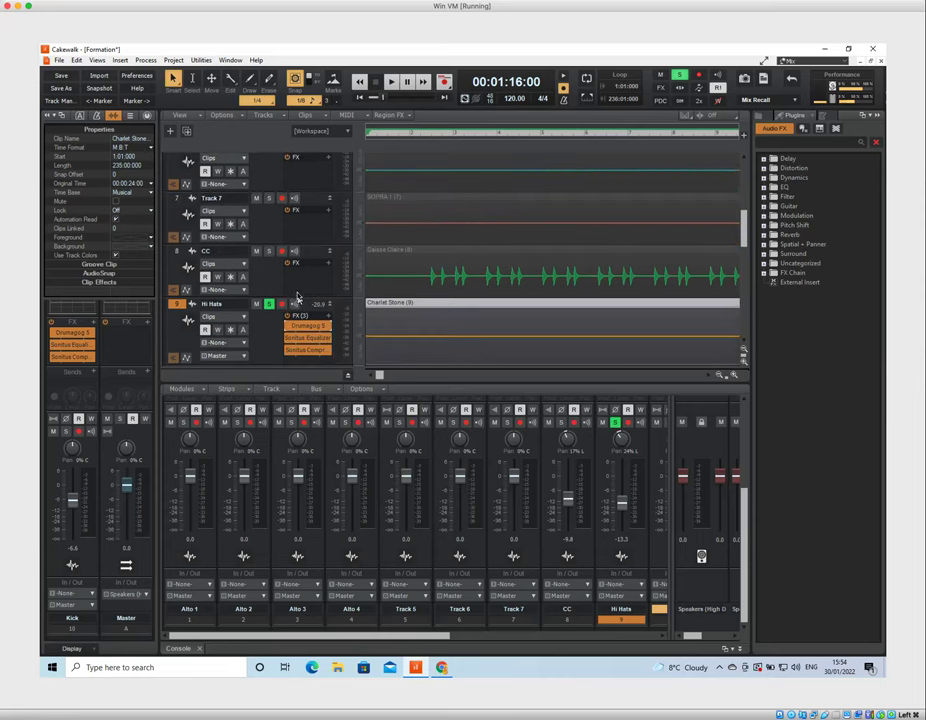
scroll(300, 300, down, 2)
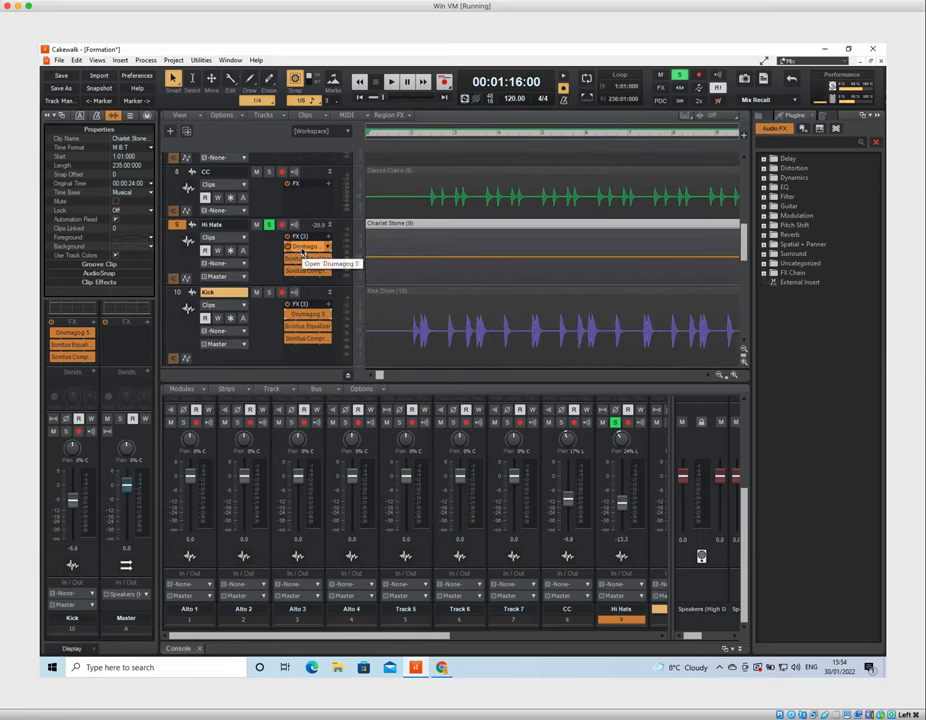
Open Drumagog 5 on the Kick track and expand the Bass Drums folder in its sample browser
double_click(309, 317)
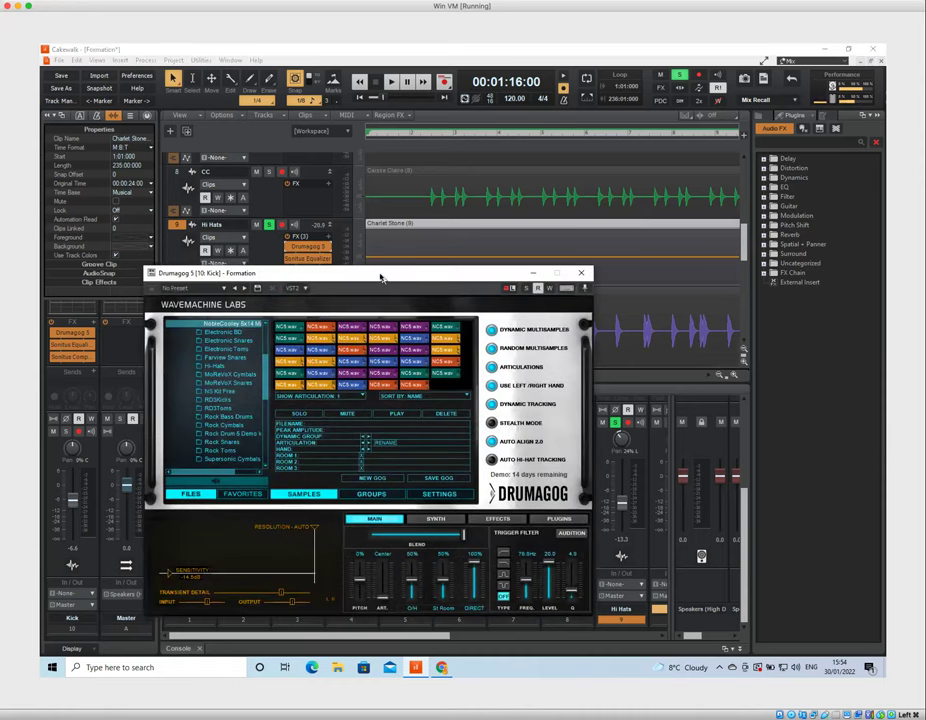
drag(380, 277, 461, 242)
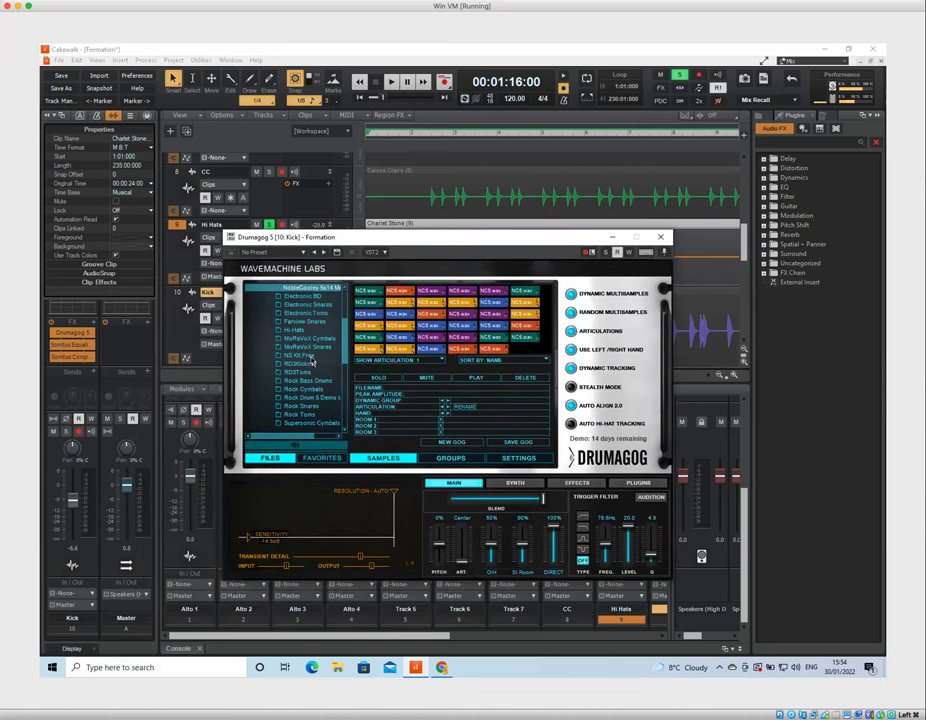
scroll(309, 344, down, 1)
scroll(305, 345, up, 4)
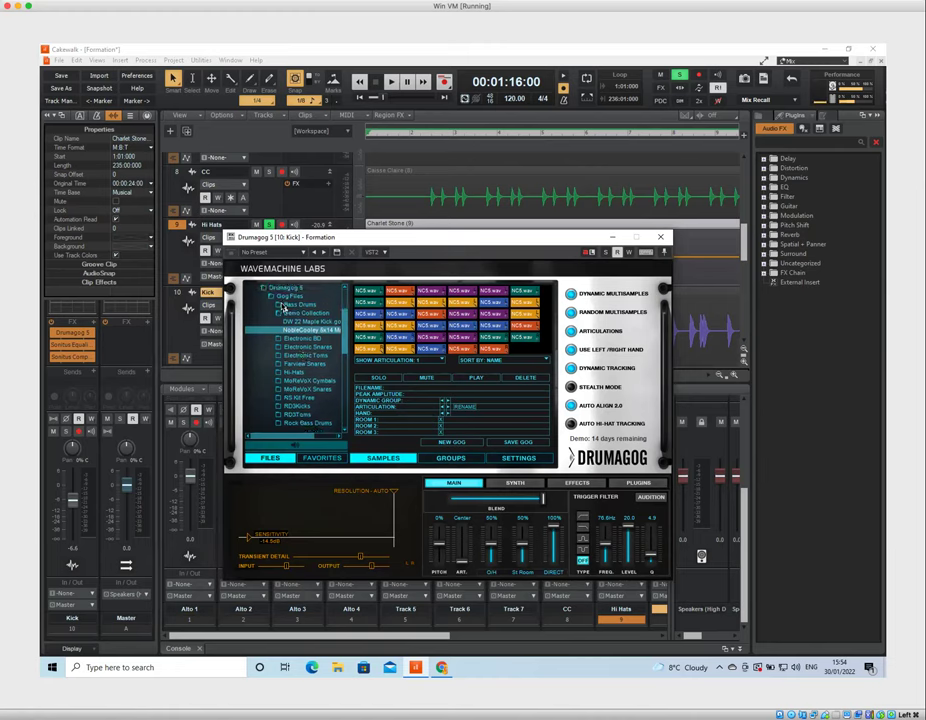
click(283, 306)
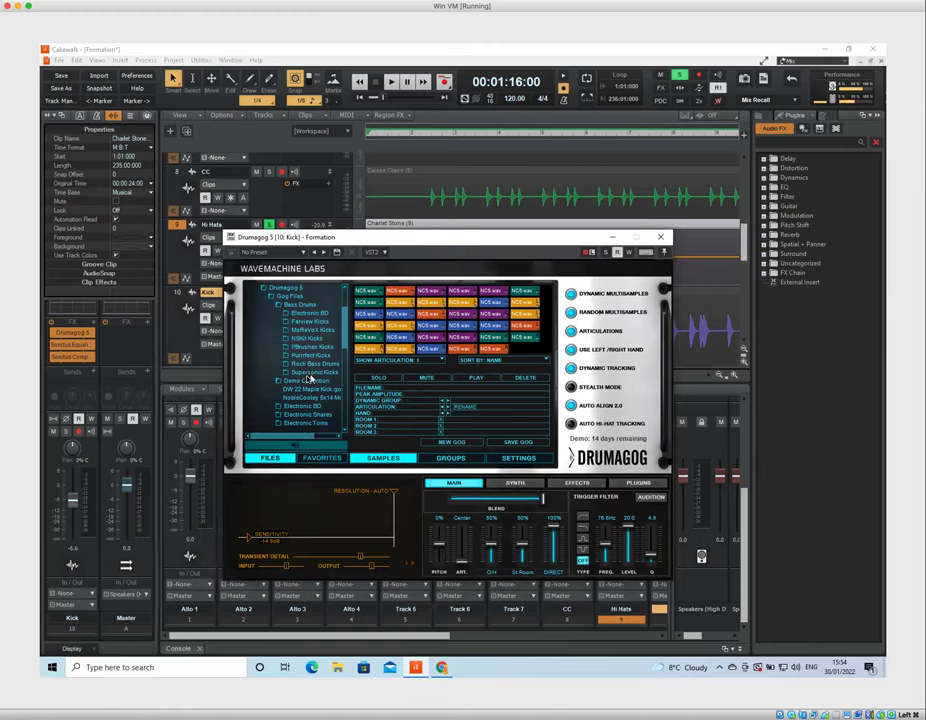
Expand the RD3Kicks folder and load DW421Kick1.gog as the Kick track's replacement sample
scroll(306, 388, down, 5)
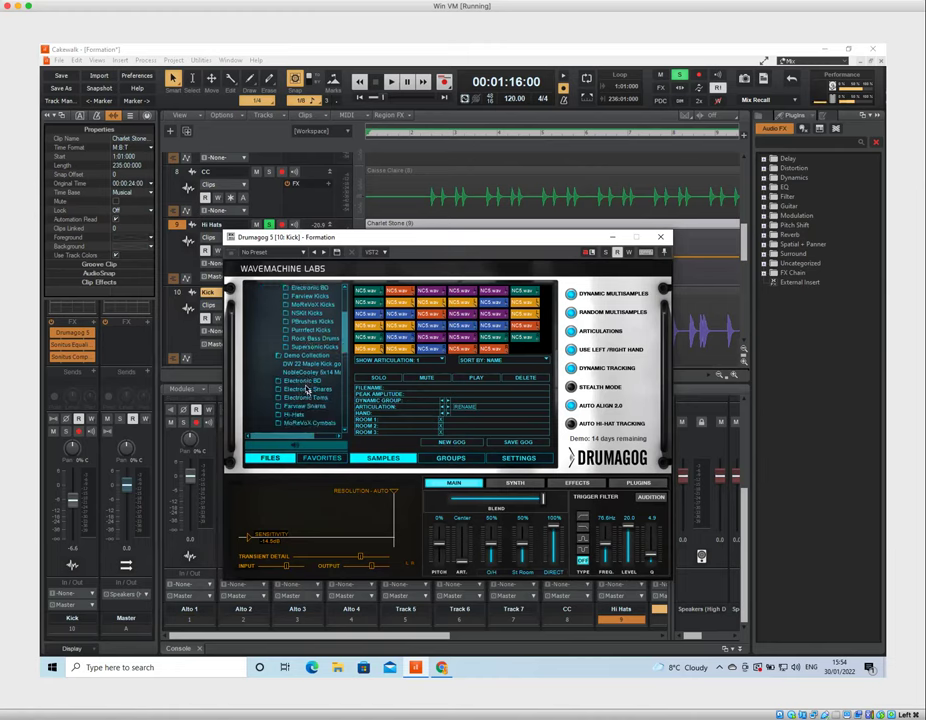
scroll(306, 390, down, 4)
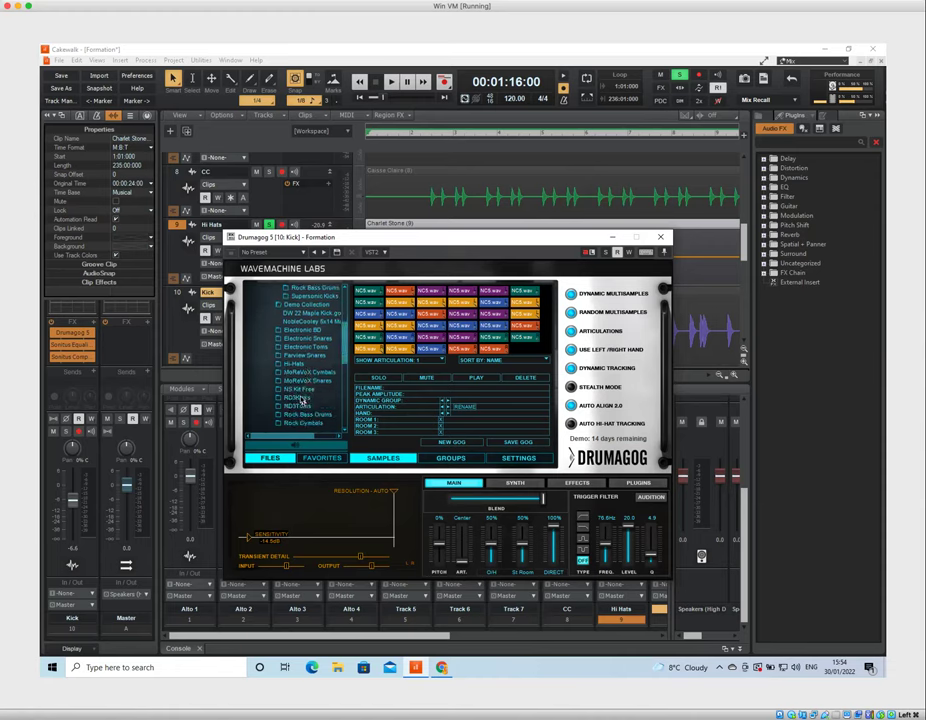
double_click(297, 398)
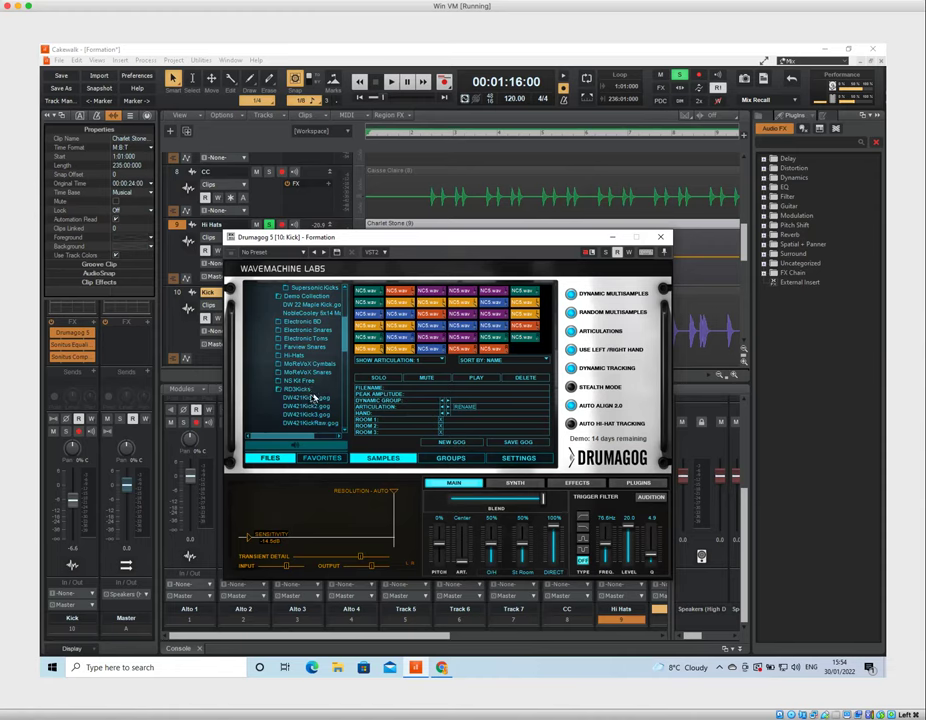
scroll(310, 395, down, 2)
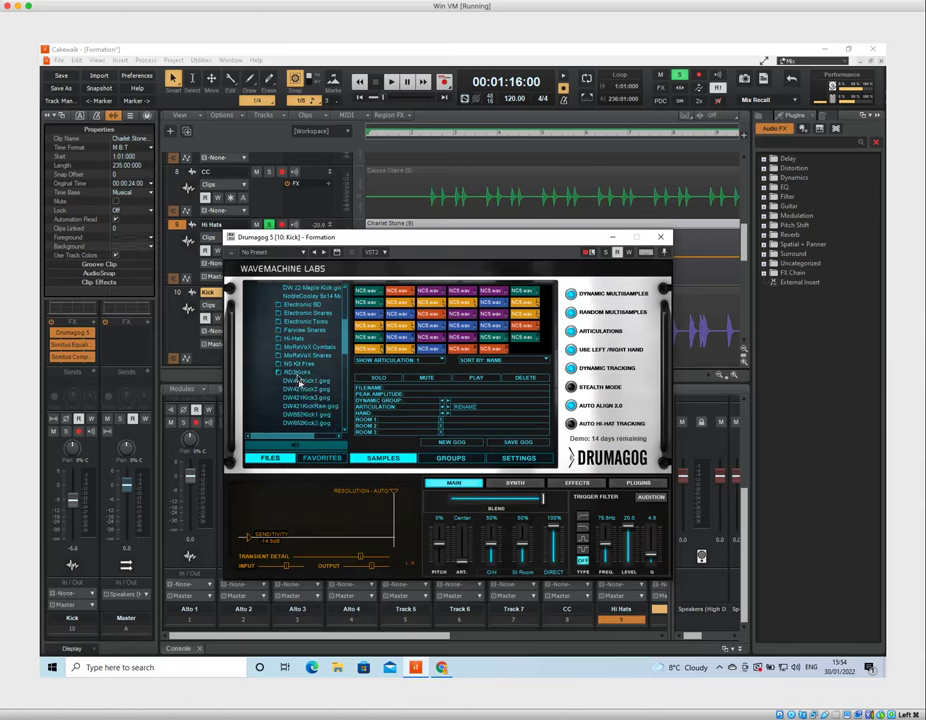
click(298, 382)
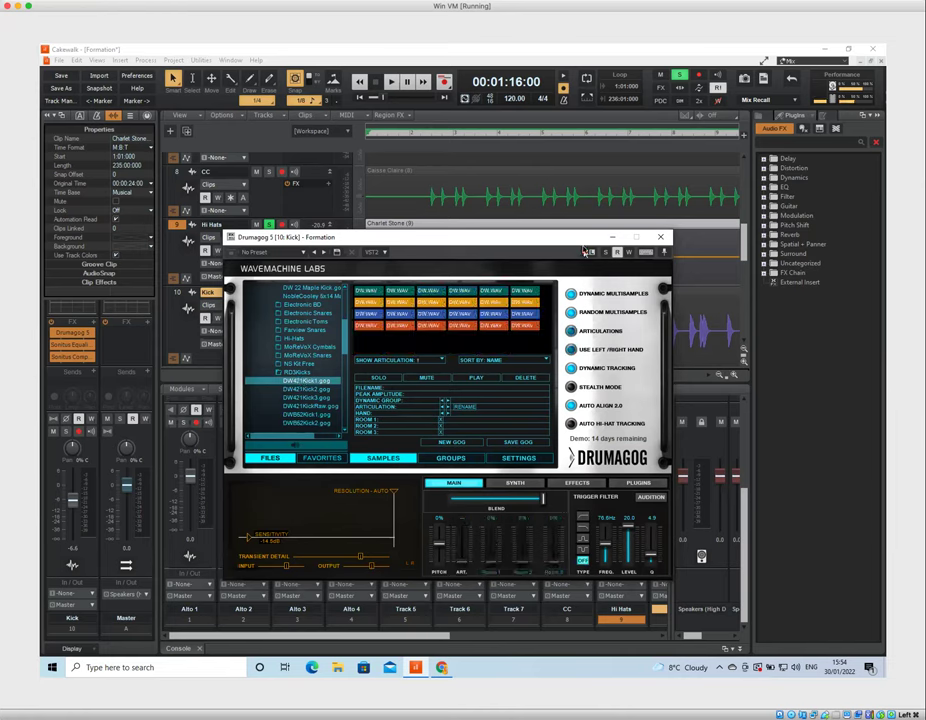
Move the Drumagog 5 window clear of the track controls, then solo the Kick track and unsolo Hi Hats
key(space)
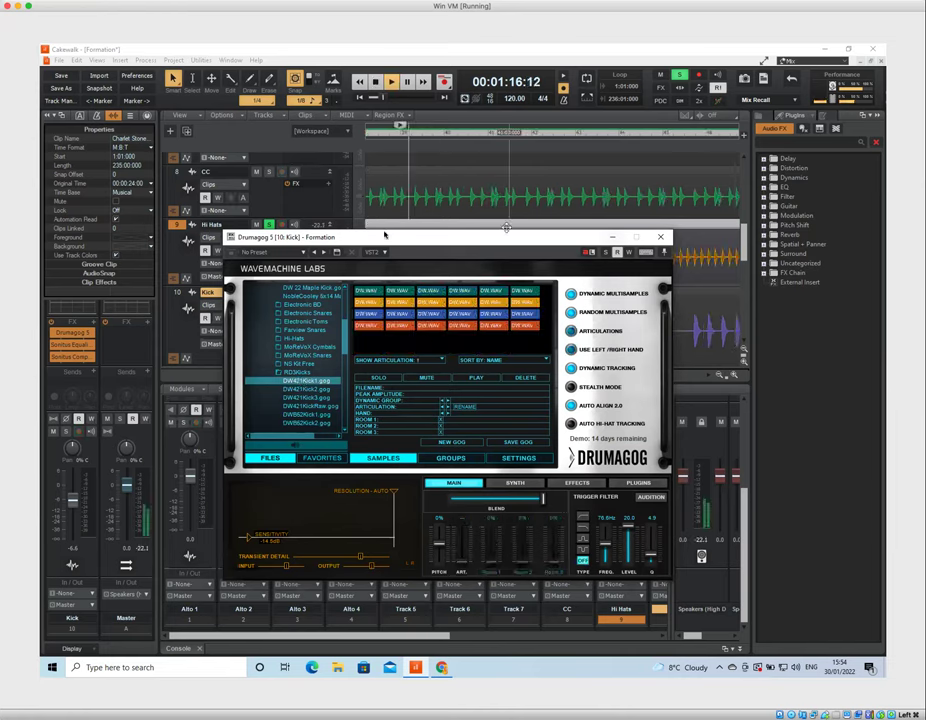
drag(386, 240, 530, 298)
key(space)
click(269, 292)
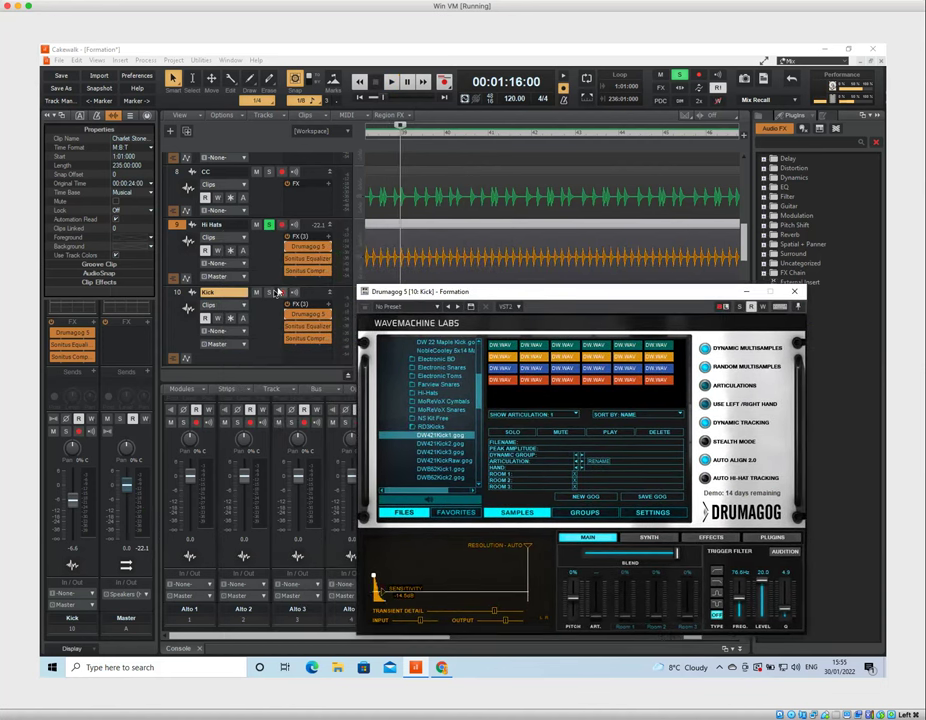
click(269, 225)
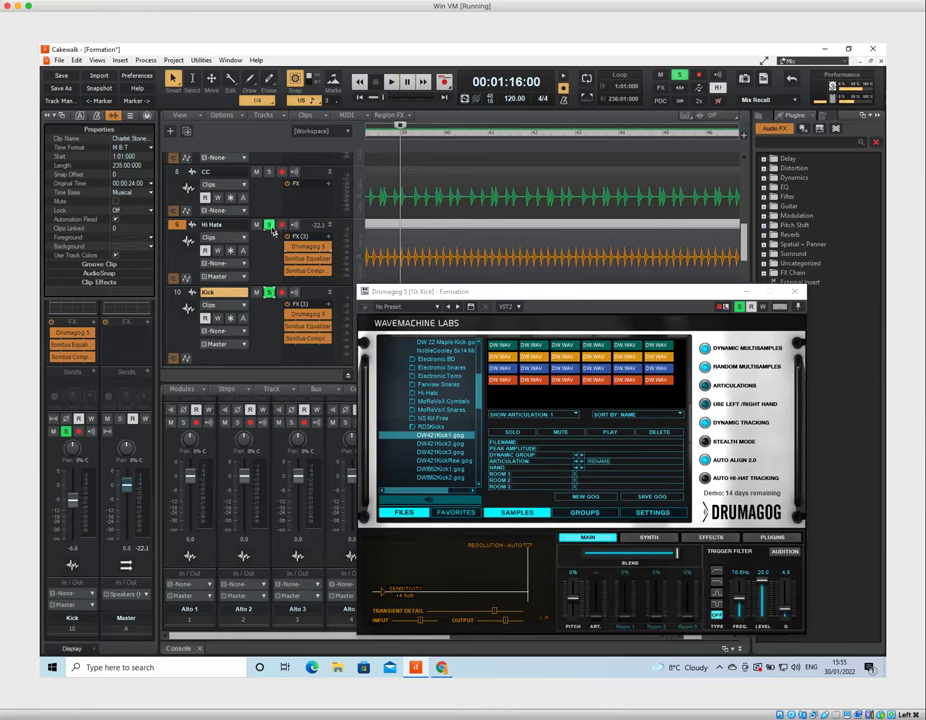
click(269, 225)
Audition the soloed Kick track with the DW421Kick1, DW421Kick2 and DW421Kick3 samples
click(537, 293)
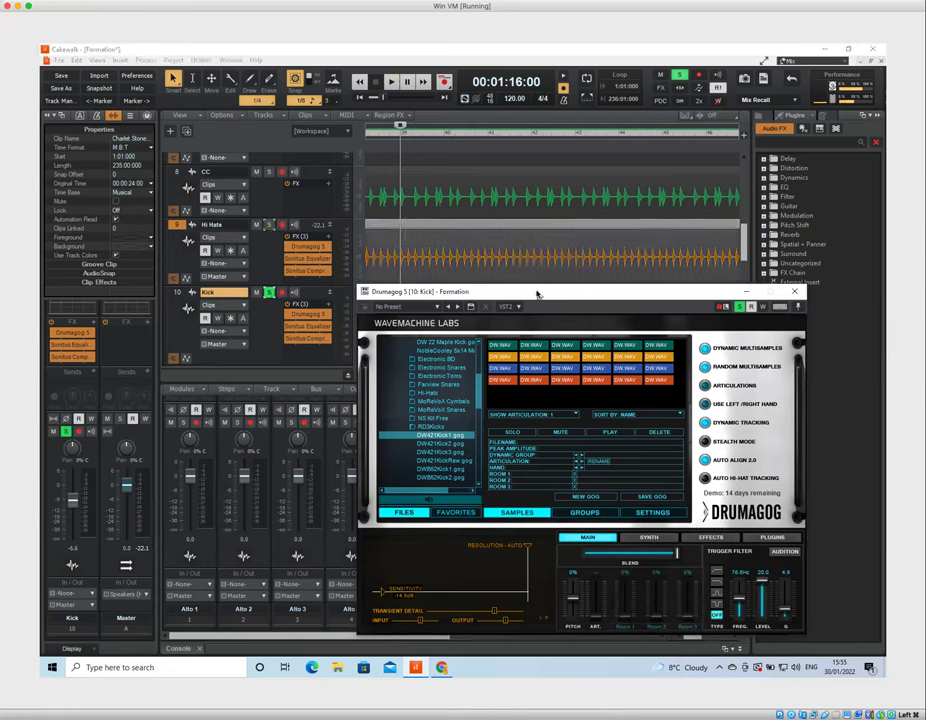
key(space)
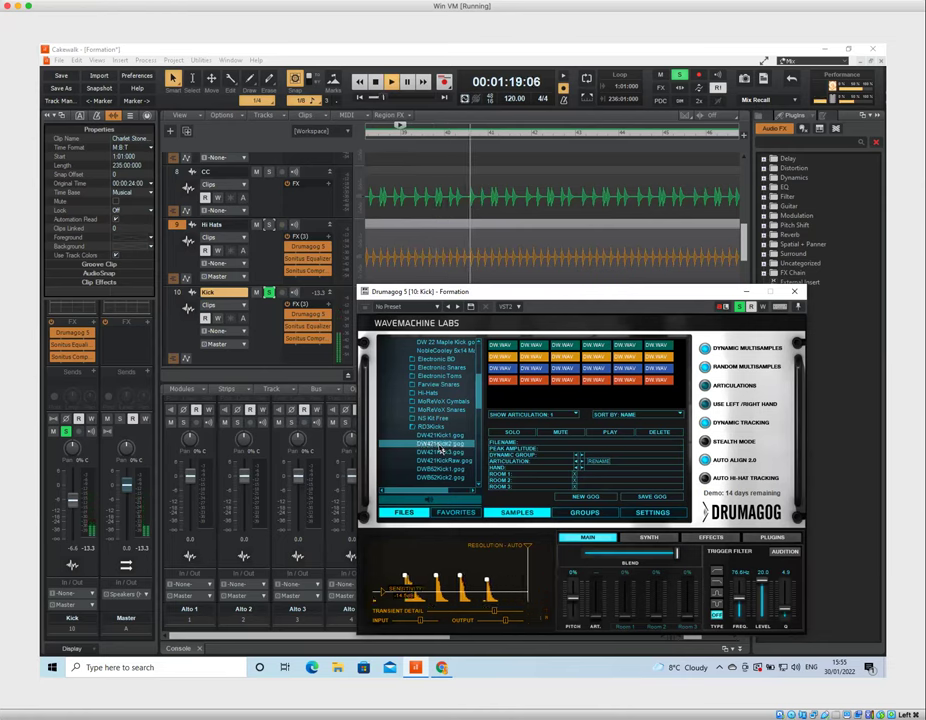
key(space)
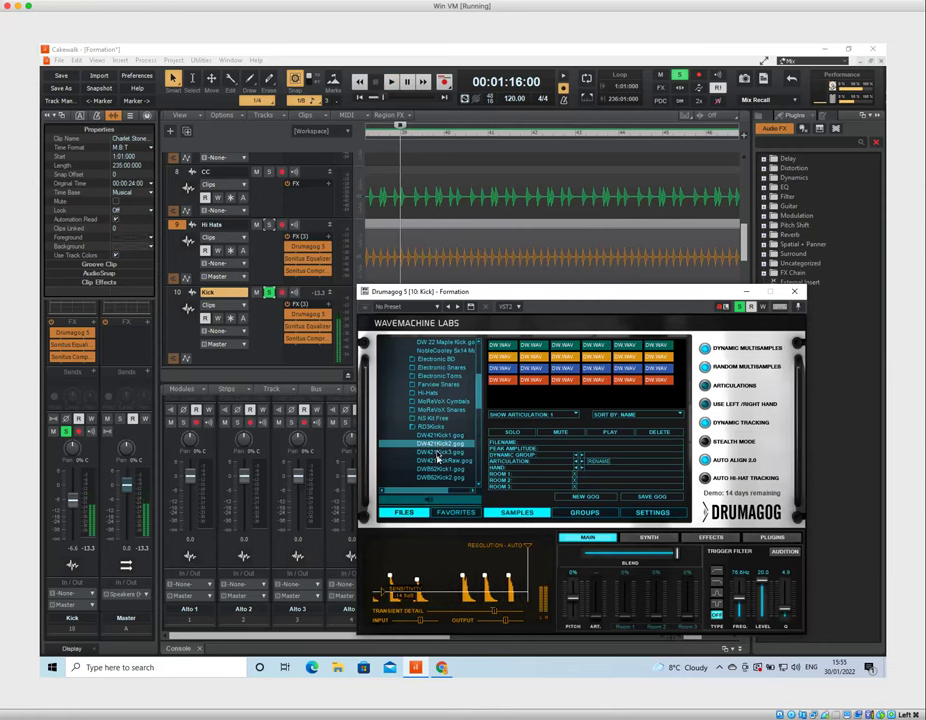
click(439, 452)
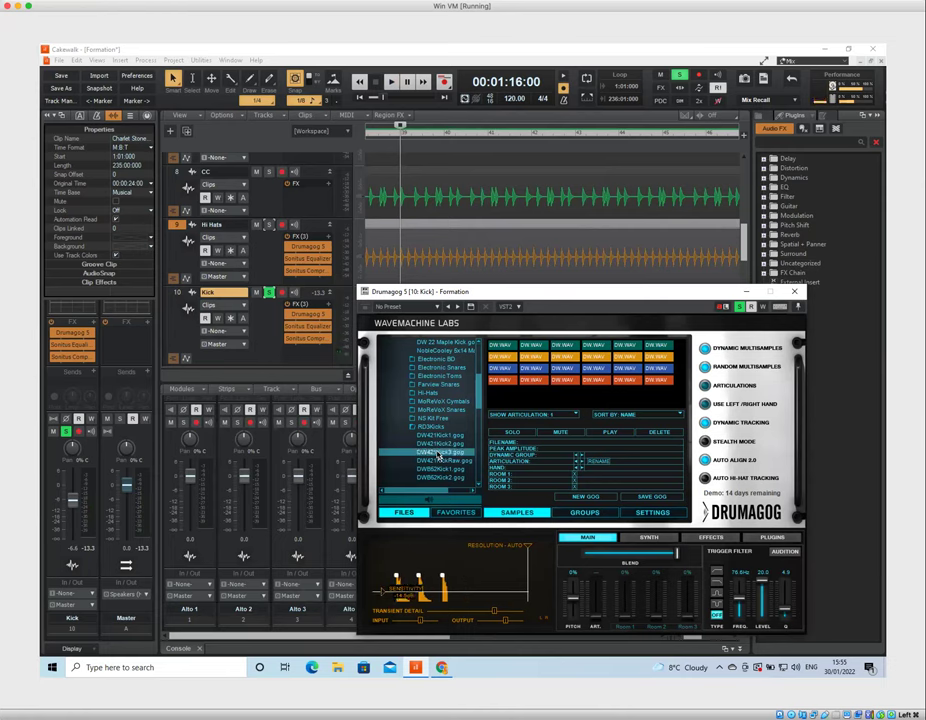
key(space)
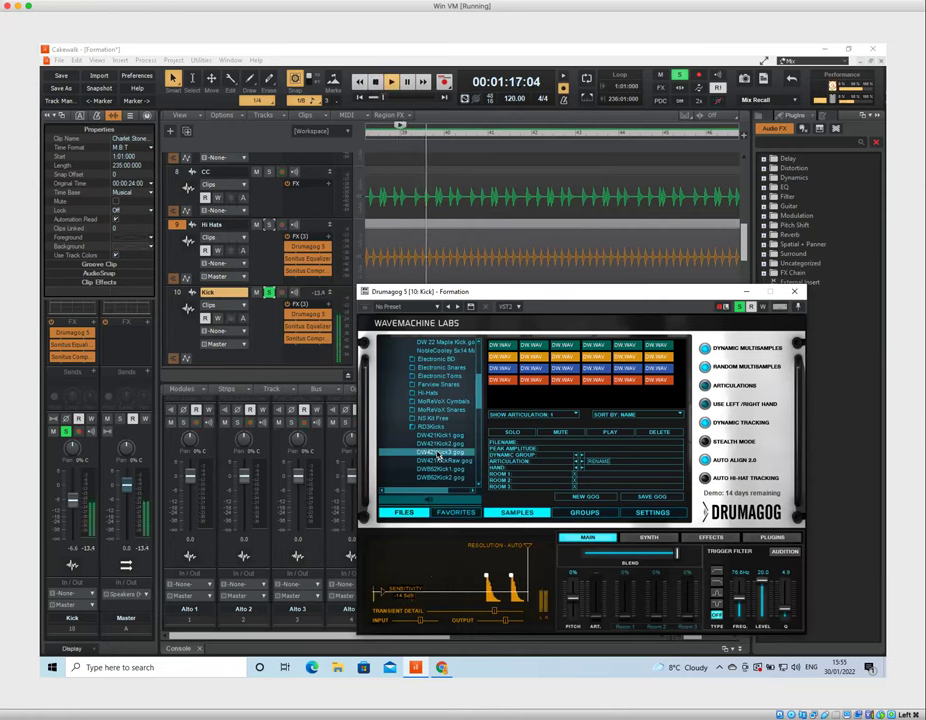
key(space)
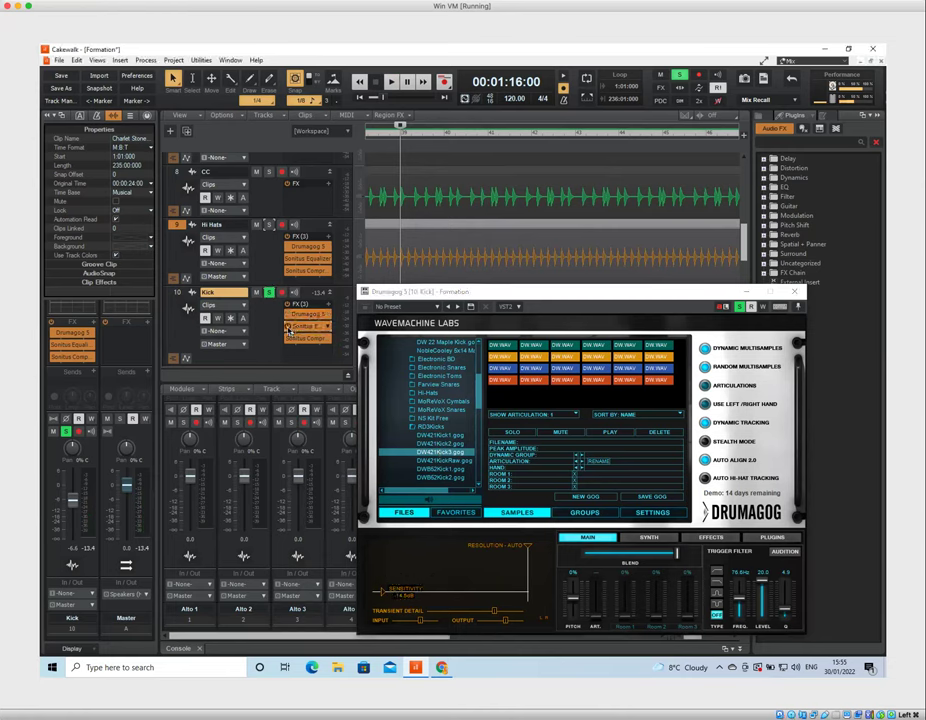
Bypass the Kick track's Sonitus Equalizer and audition the DW421Kick1 and DW421Kick2 samples during playback
click(288, 329)
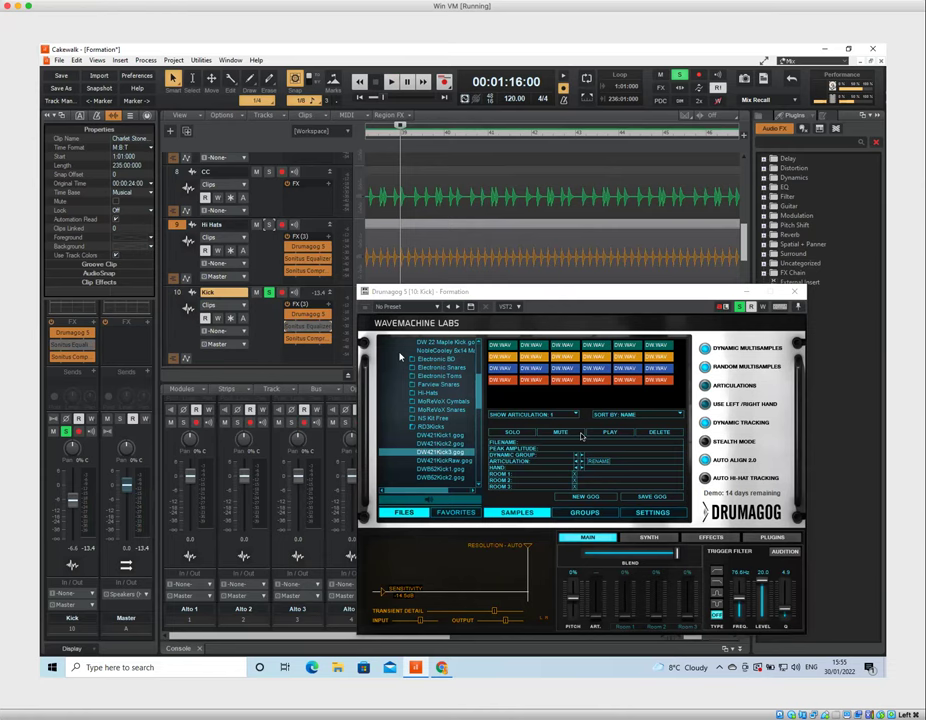
click(450, 437)
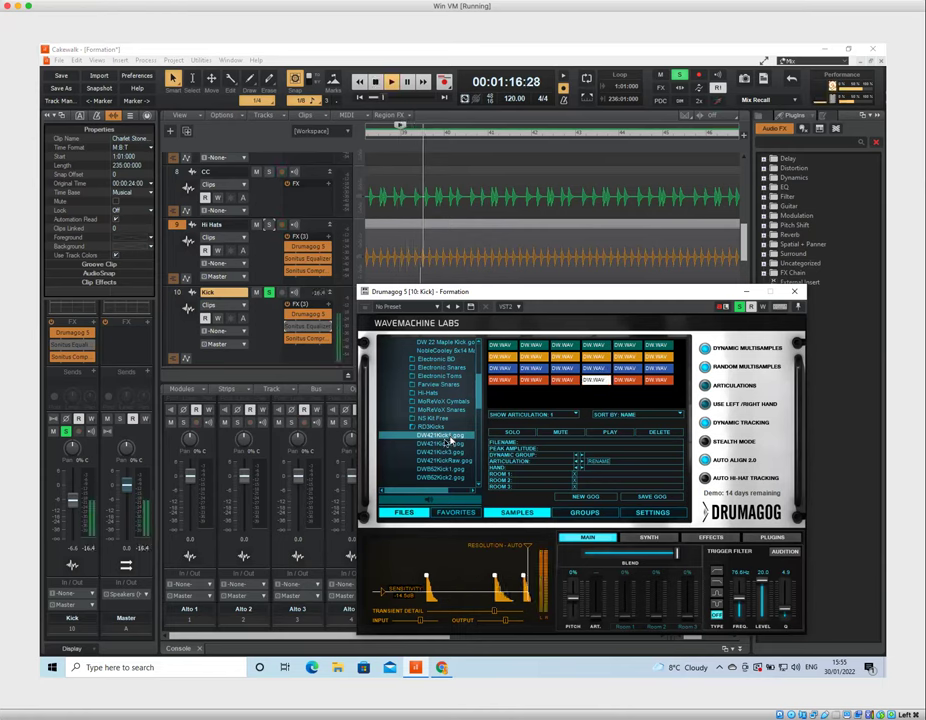
click(446, 444)
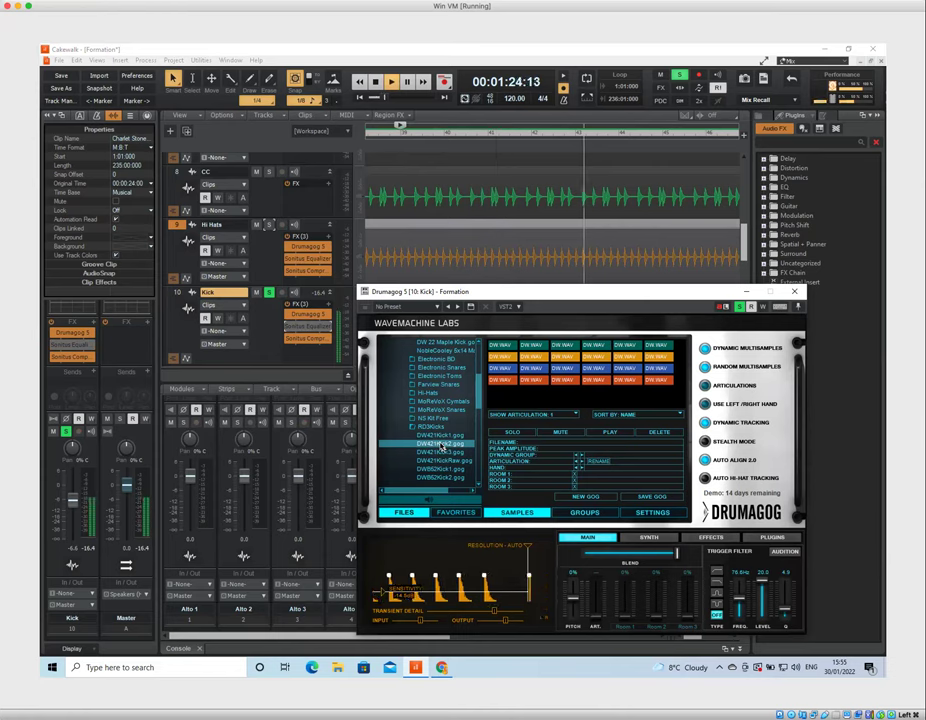
Load DW421KickRaw.gog as the Kick track's replacement sample and audition it
key(space)
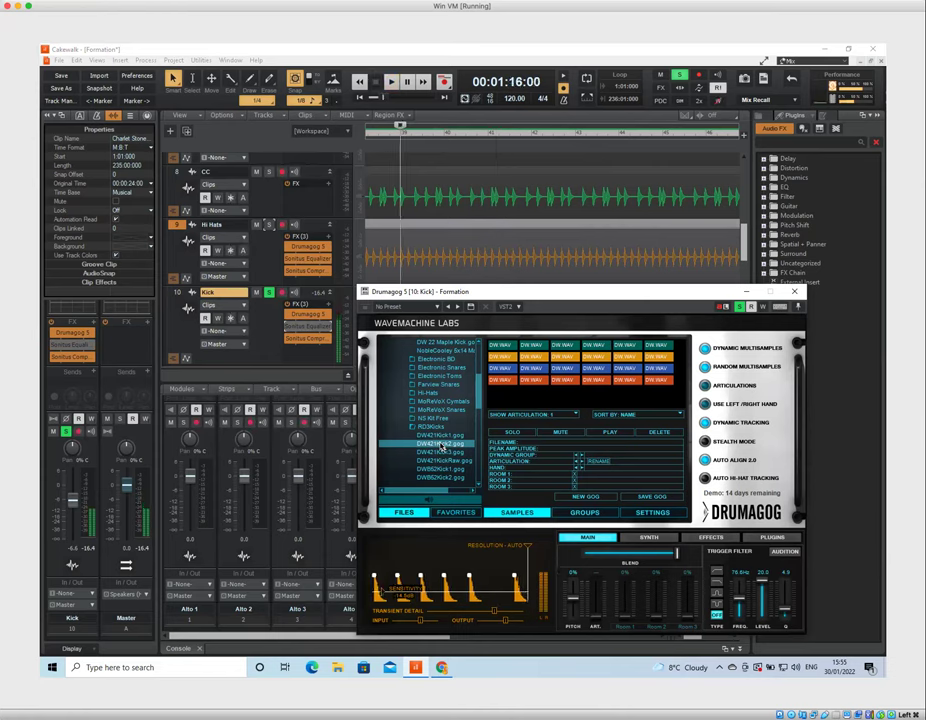
click(438, 461)
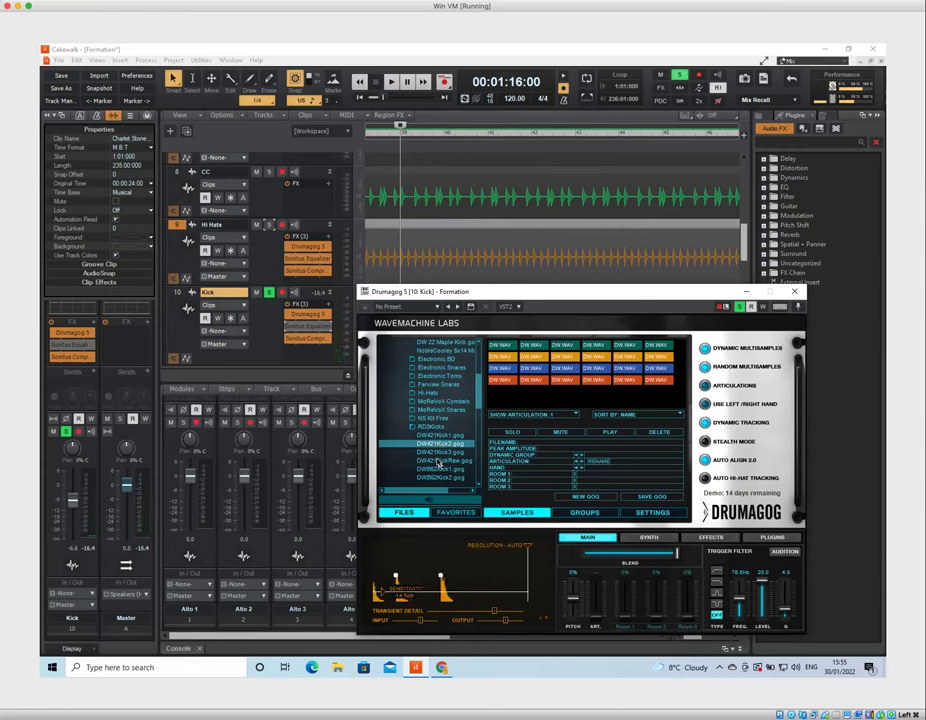
key(space)
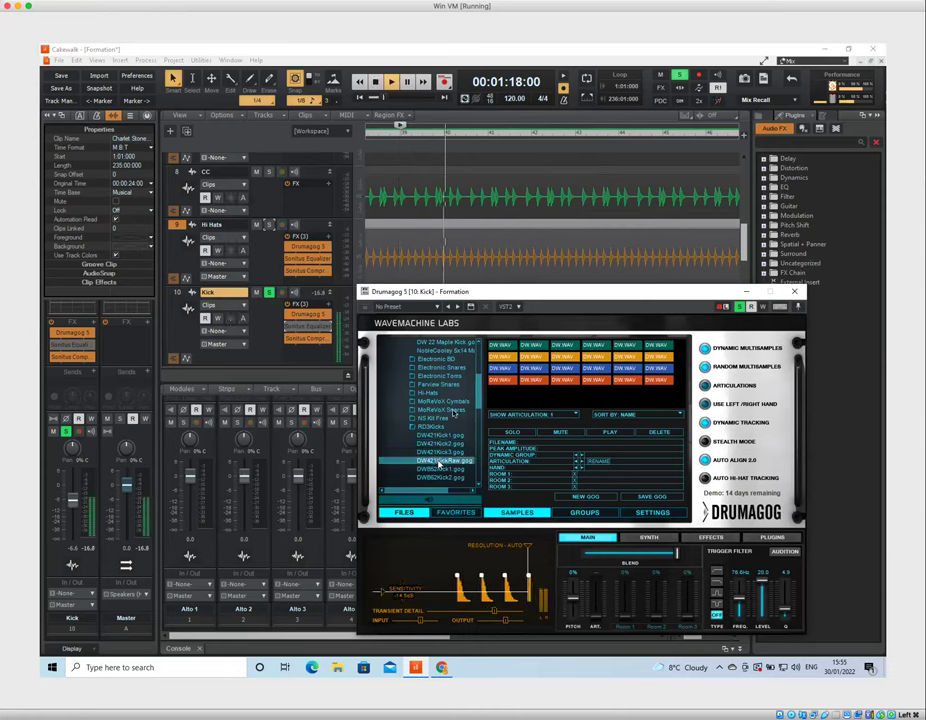
key(space)
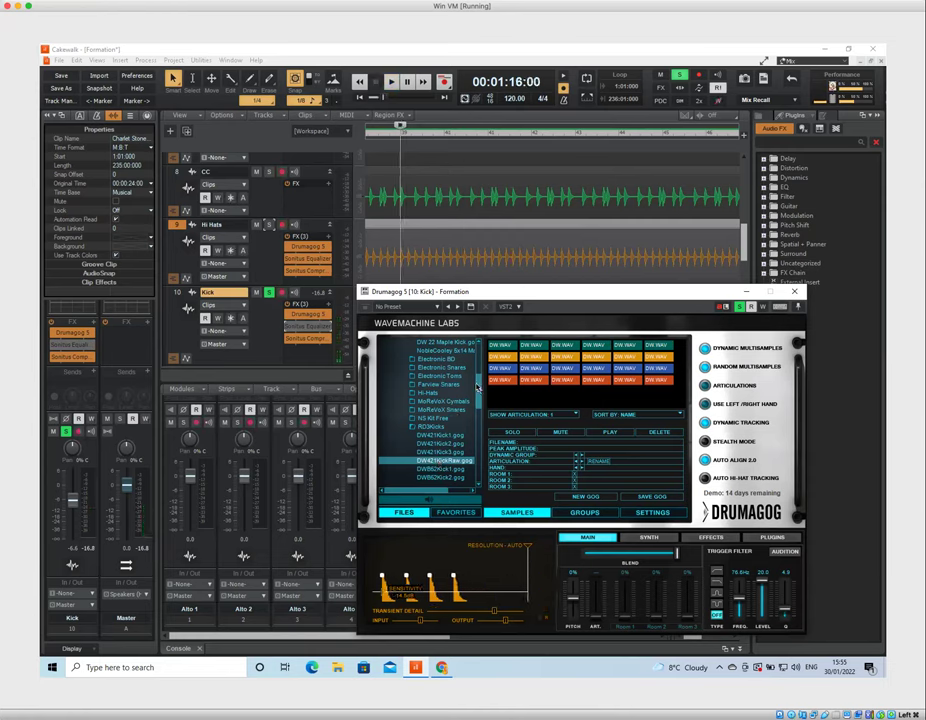
Expand the NSKit Kicks folder under Bass Drums and audition Kick Multi.gog on the Kick track
scroll(479, 390, up, 3)
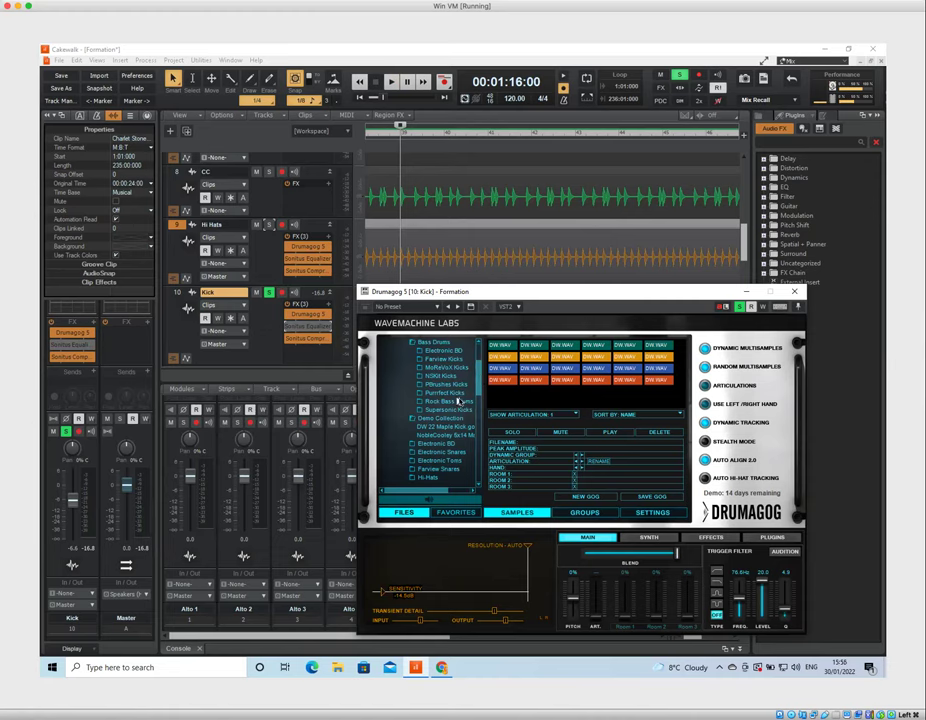
click(442, 376)
click(446, 386)
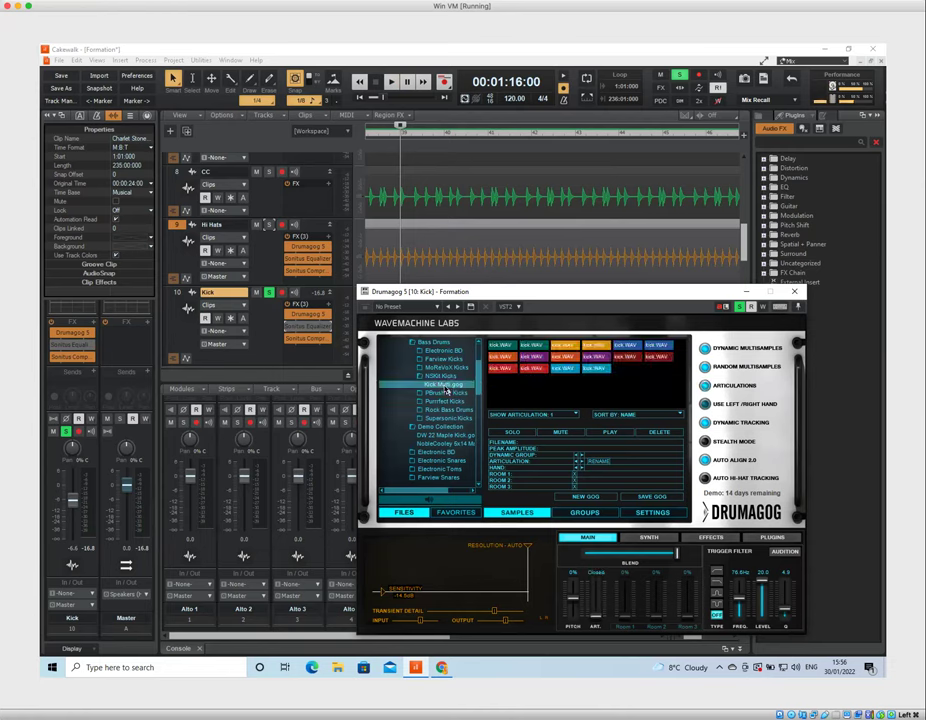
key(space)
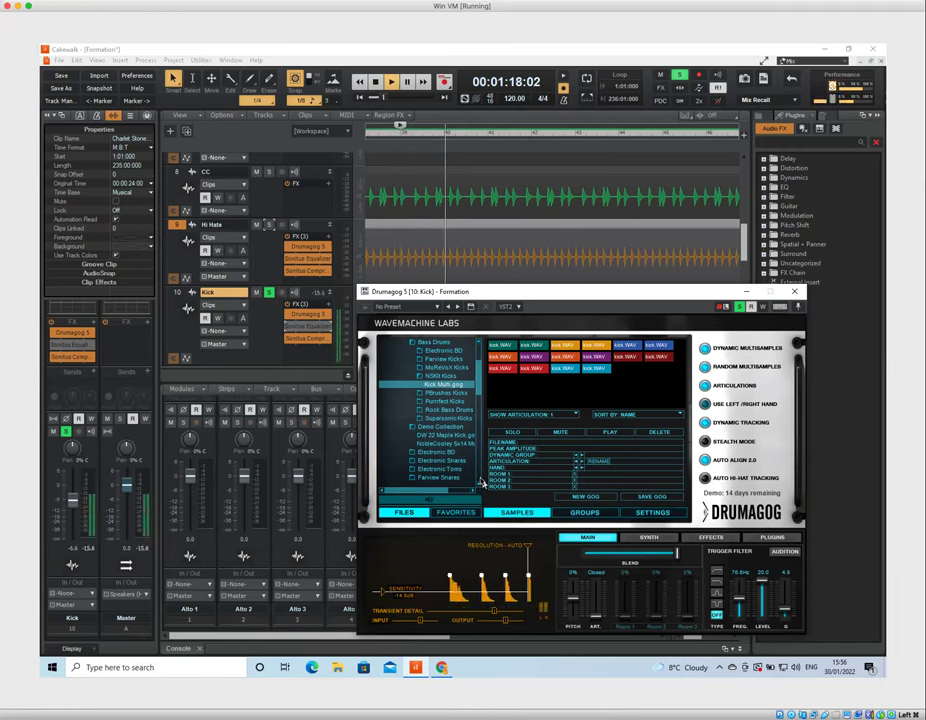
key(space)
Expand the UltraKicks folder in the sample browser and move the Drumagog 5 window slightly higher
scroll(480, 456, down, 10)
scroll(478, 424, down, 5)
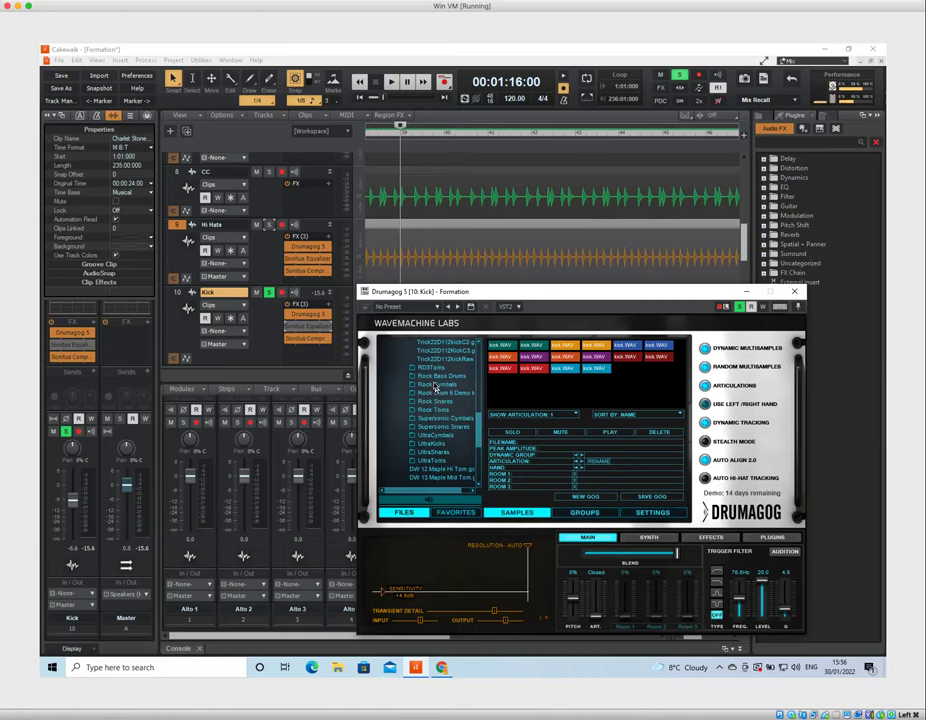
scroll(479, 432, down, 2)
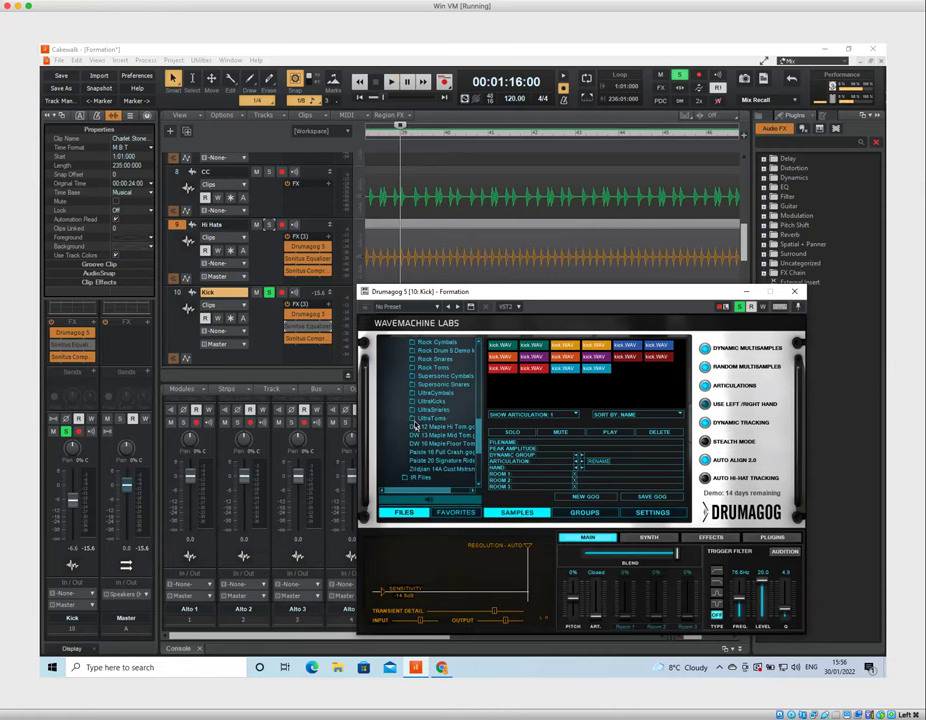
click(413, 418)
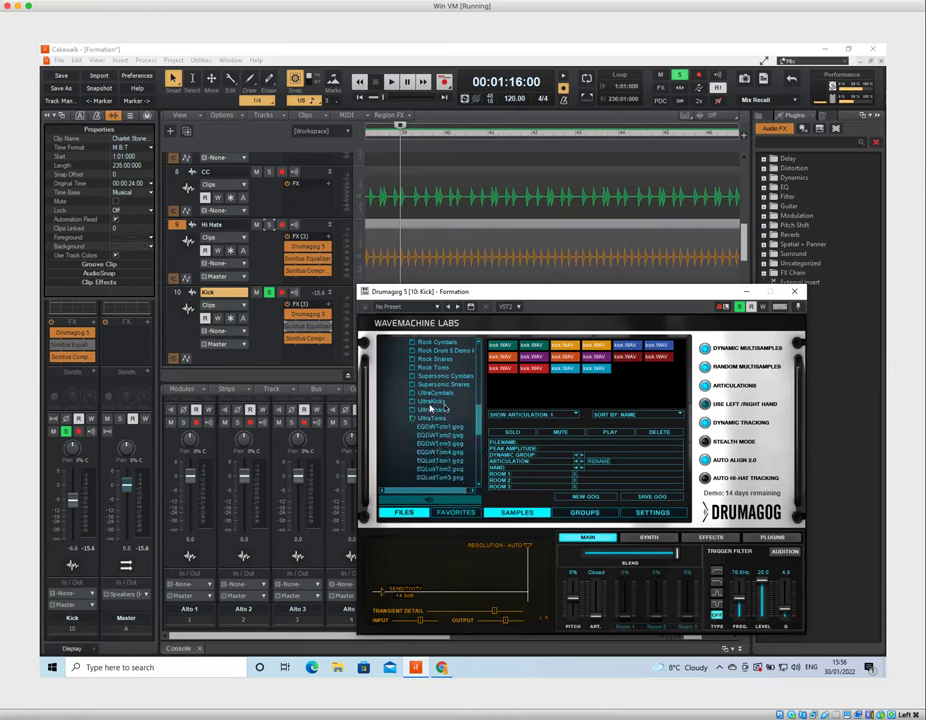
click(437, 403)
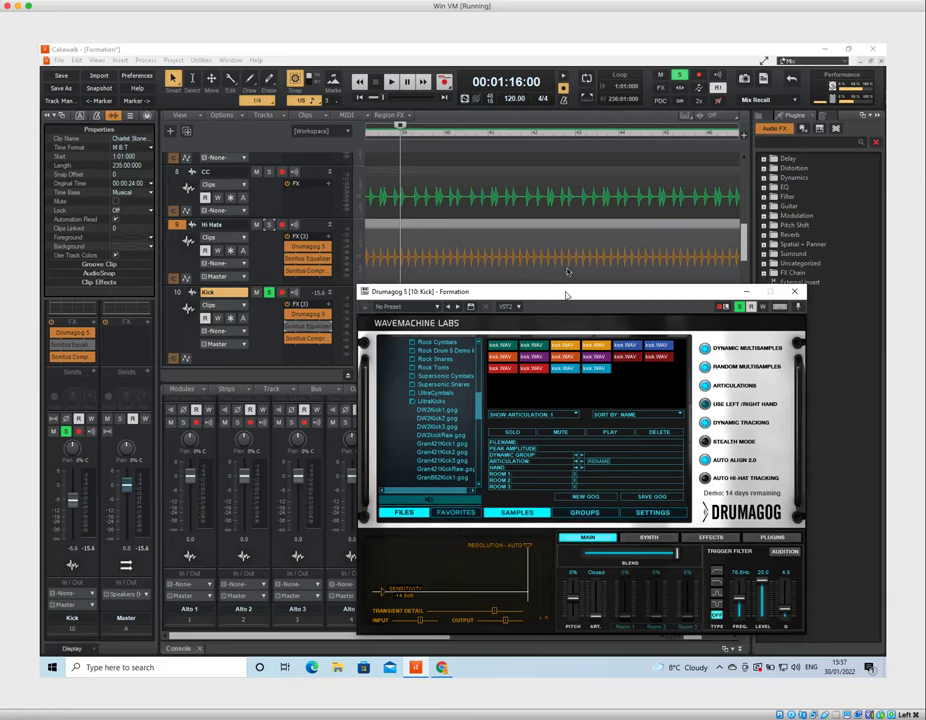
drag(567, 292, 569, 259)
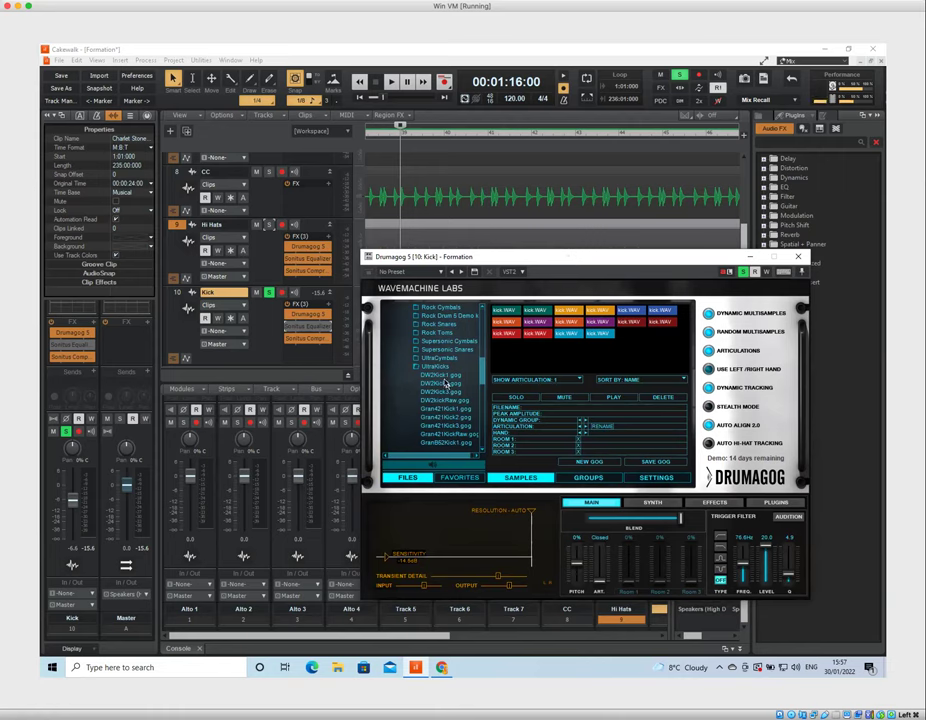
Load DW2Kick1.gog from the UltraKicks folder and audition it on the Kick track
click(446, 379)
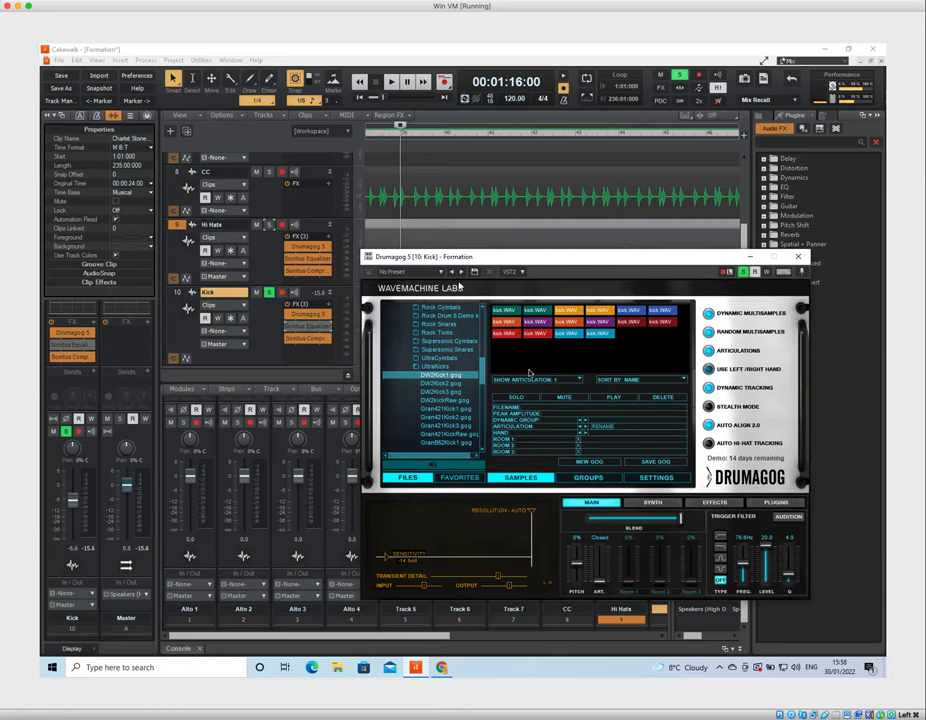
double_click(430, 380)
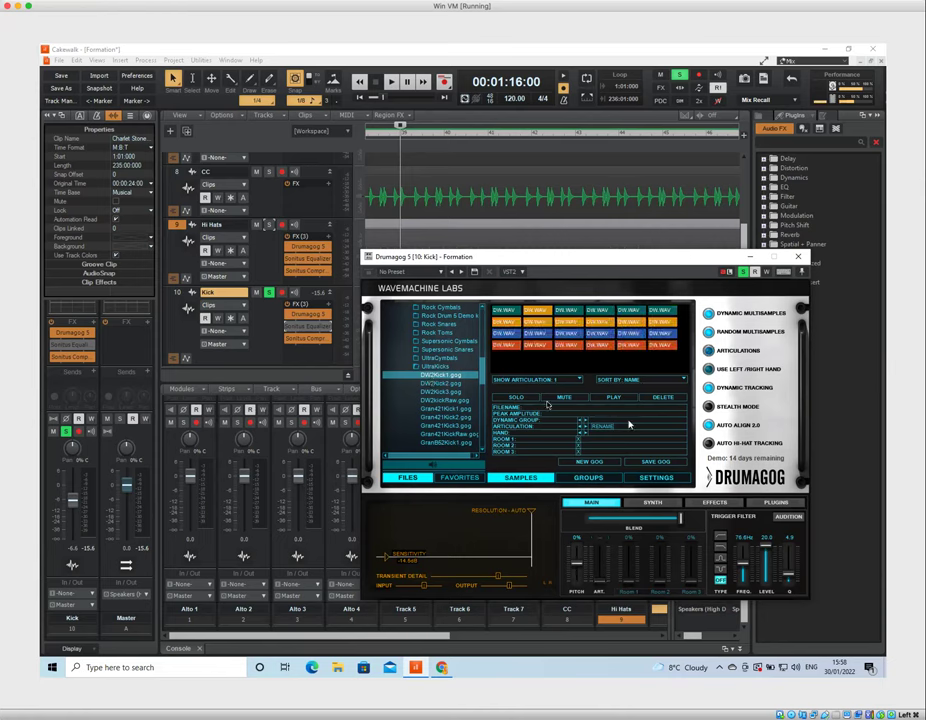
key(space)
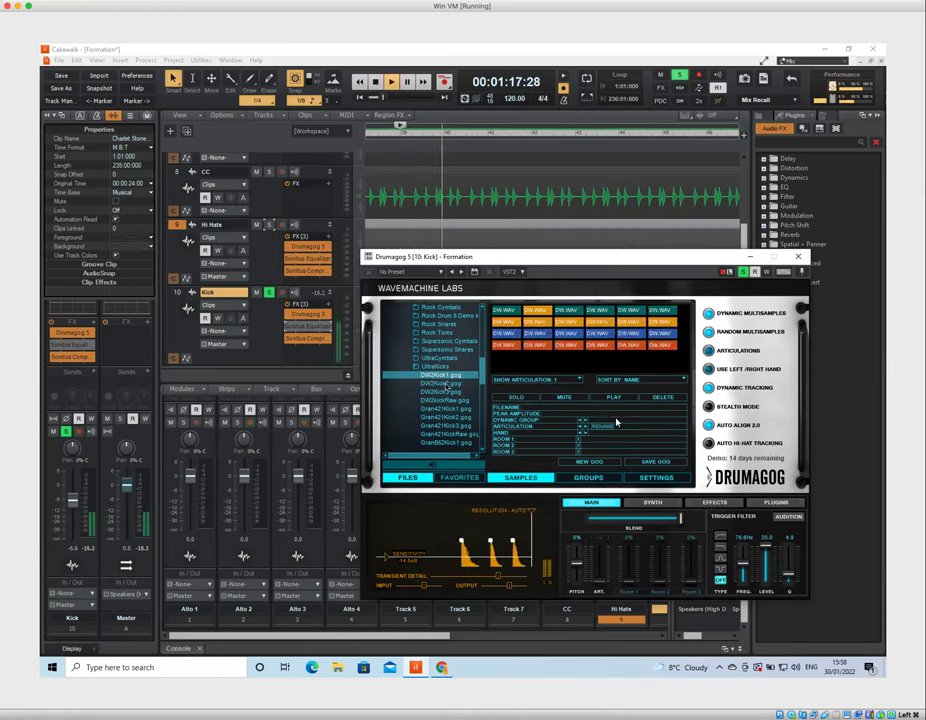
key(space)
Load DW2Kick2.gog as the Kick track's replacement, audition it, and close the Drumagog 5 window
double_click(445, 383)
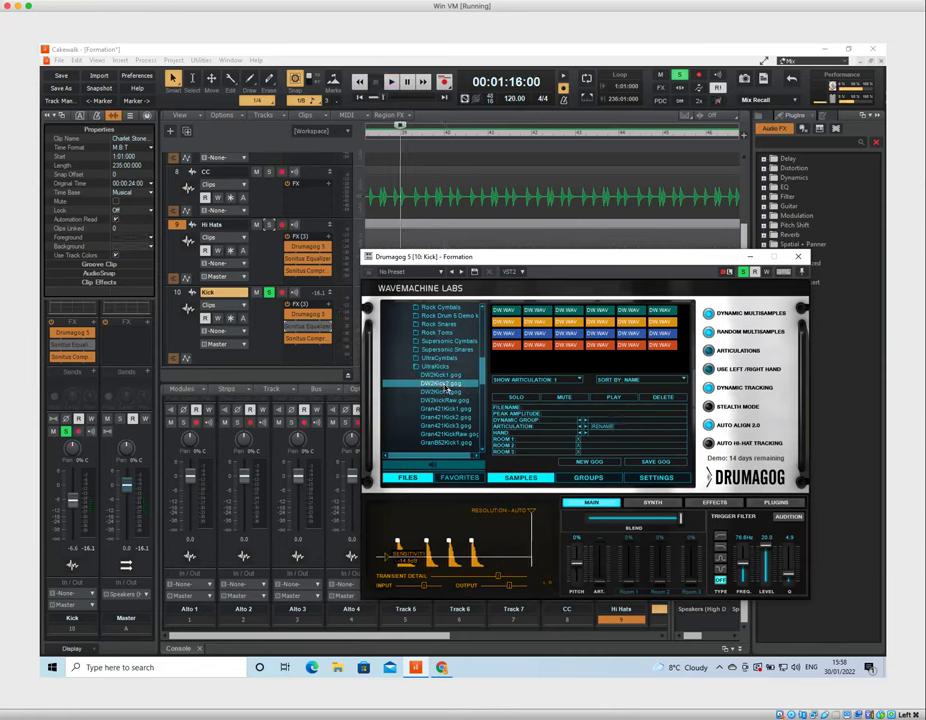
key(space)
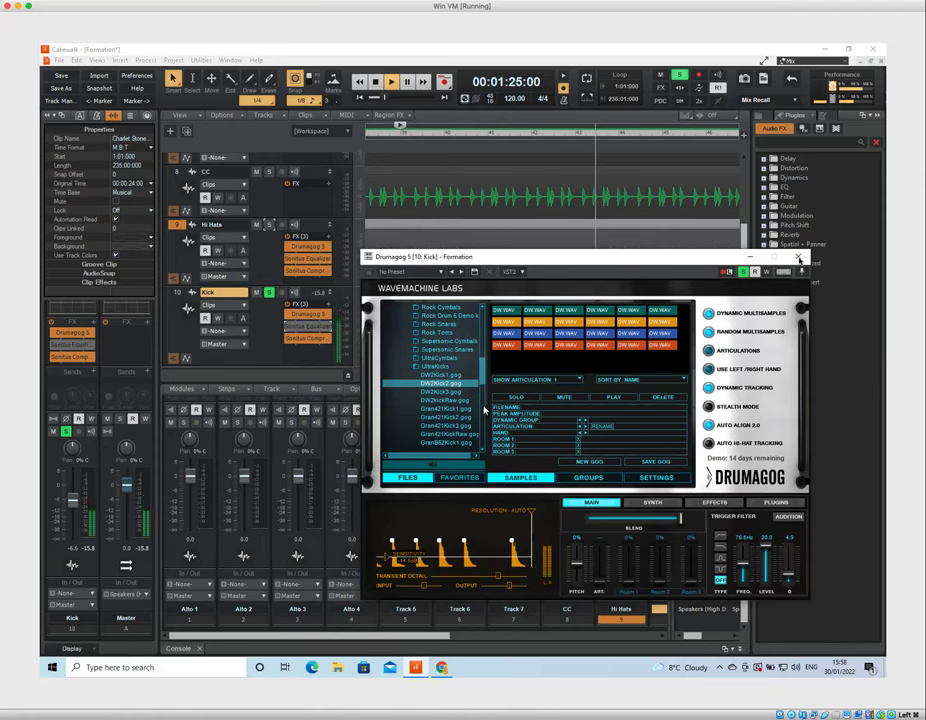
click(797, 258)
key(space)
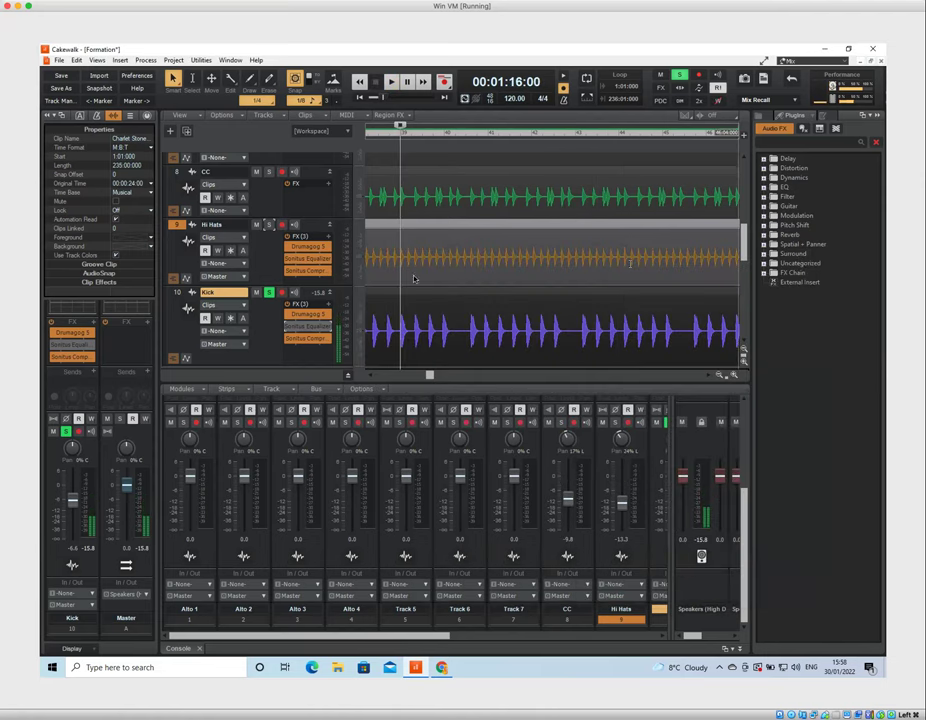
Re-enable the Kick track's Sonitus Equalizer, close its window, and play back the kick with it active
double_click(306, 327)
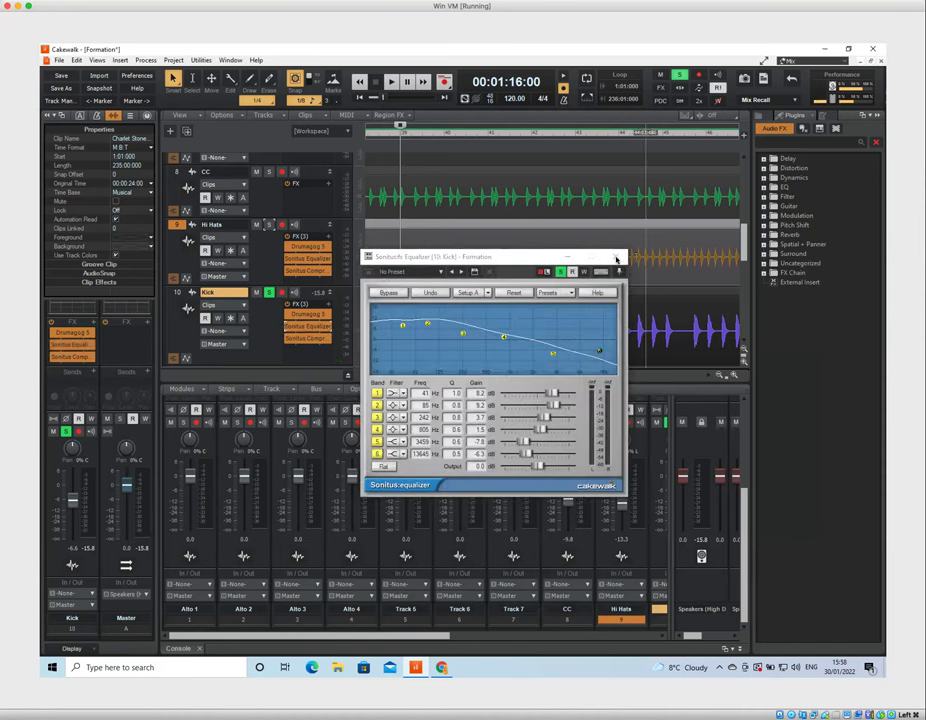
click(615, 257)
key(space)
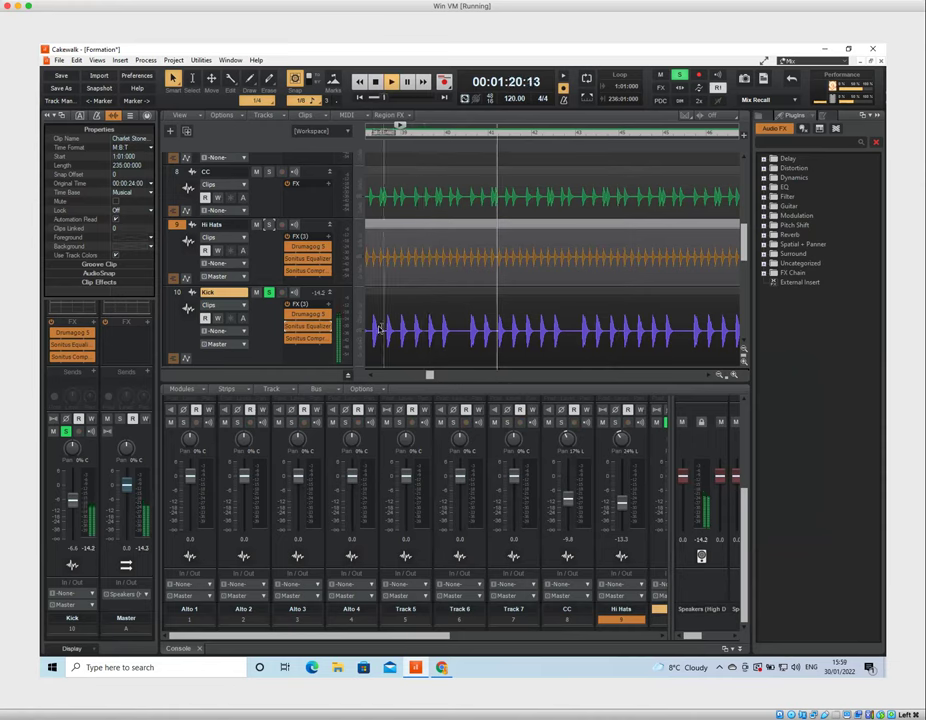
key(space)
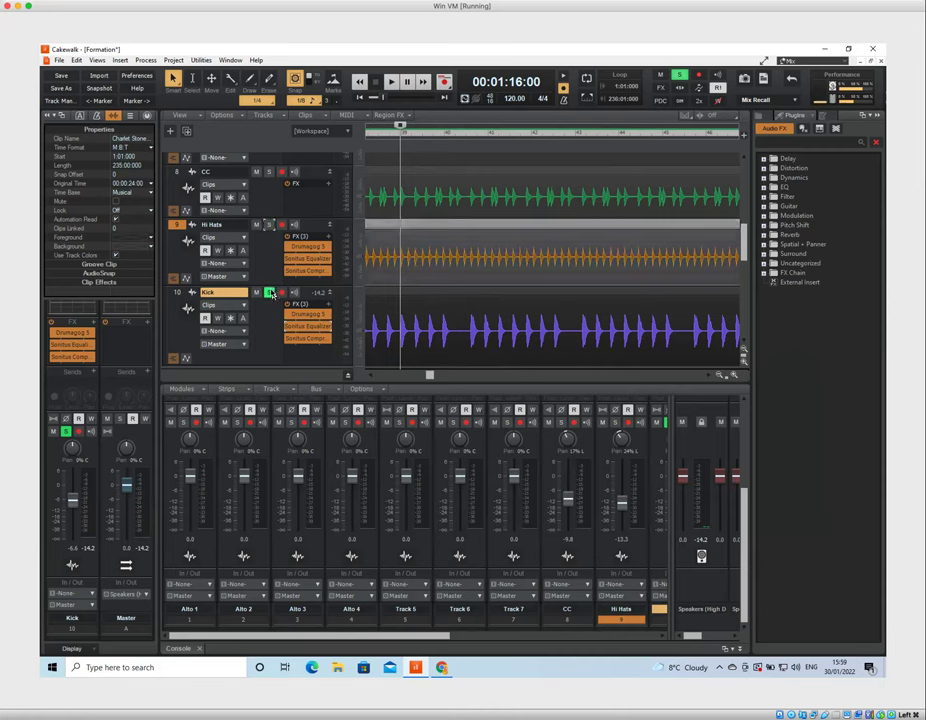
Unsolo the Kick track and solo the Rimshot track
scroll(278, 280, down, 3)
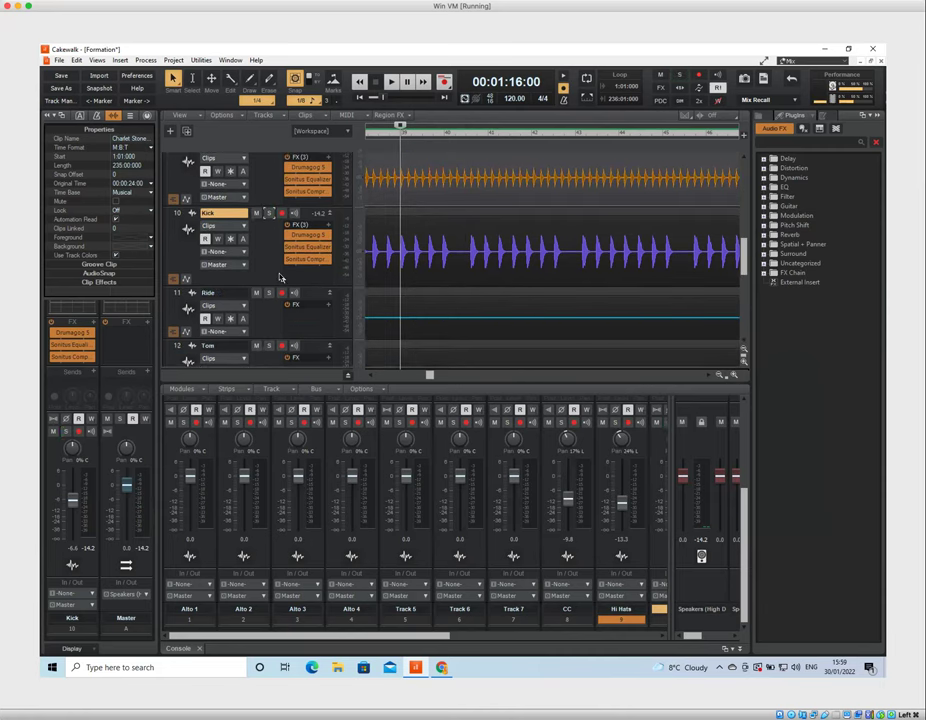
scroll(281, 278, down, 3)
scroll(281, 278, down, 3)
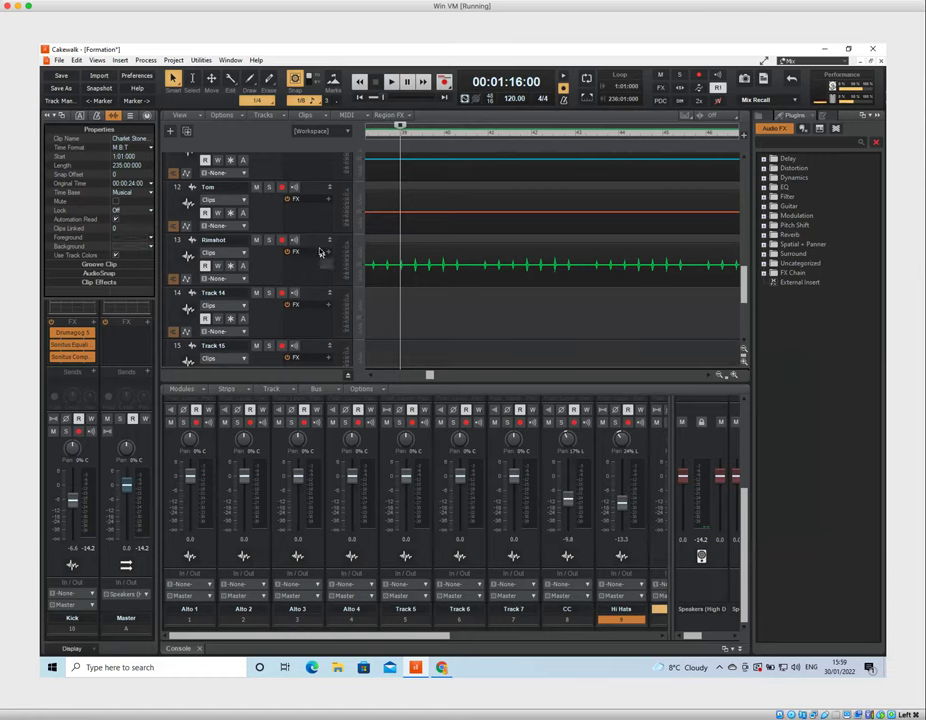
click(800, 264)
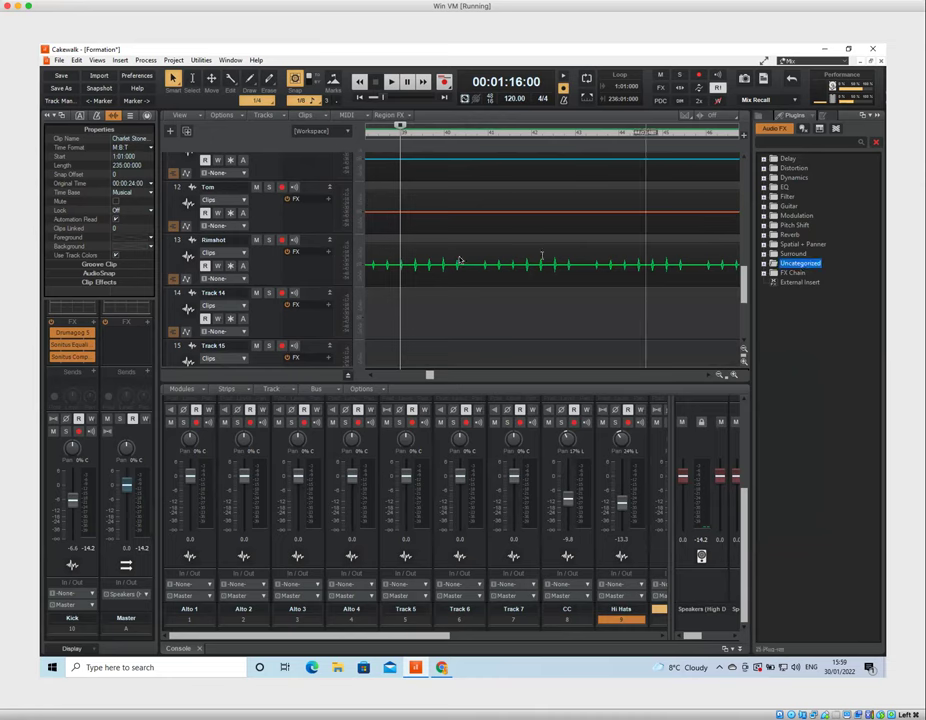
click(268, 241)
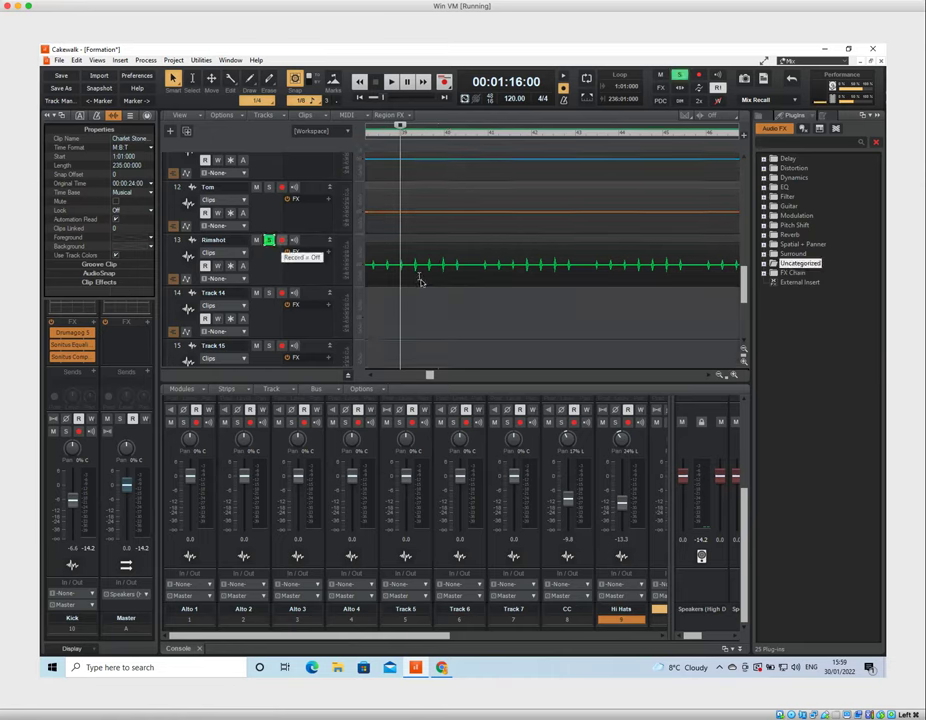
Play back the soloed Rimshot track to hear its original sound while looking over the other tracks
key(space)
scroll(391, 247, down, 3)
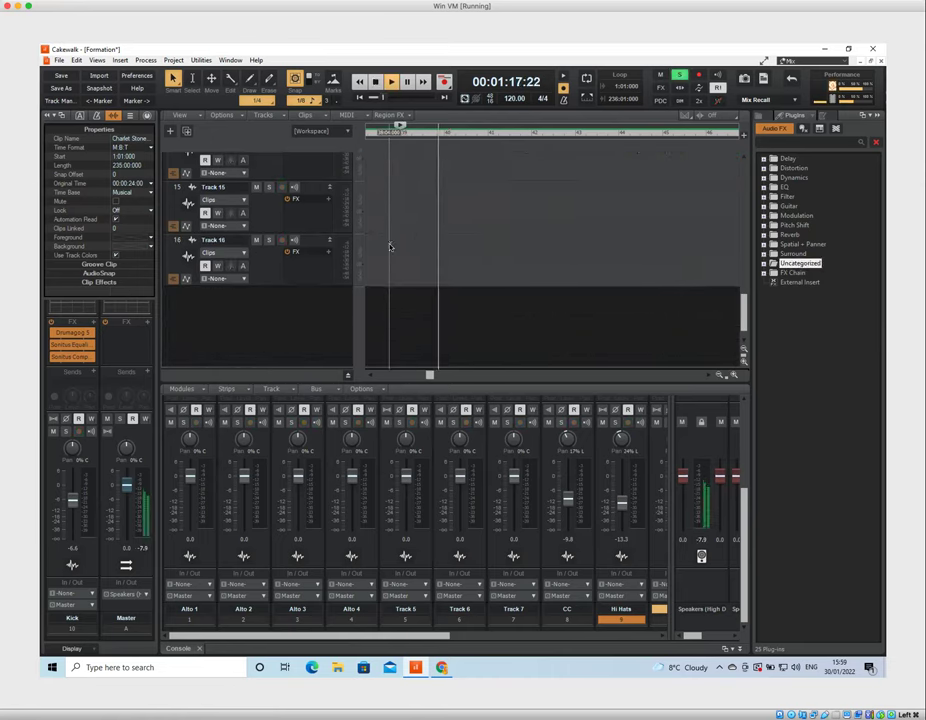
scroll(391, 247, up, 5)
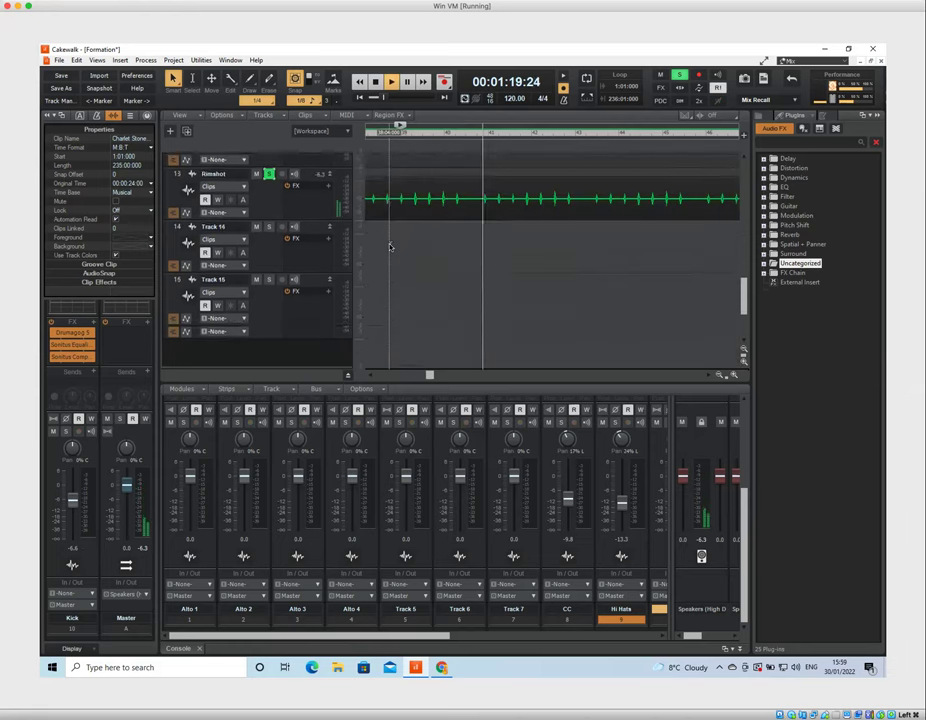
scroll(391, 247, up, 2)
scroll(391, 247, up, 2)
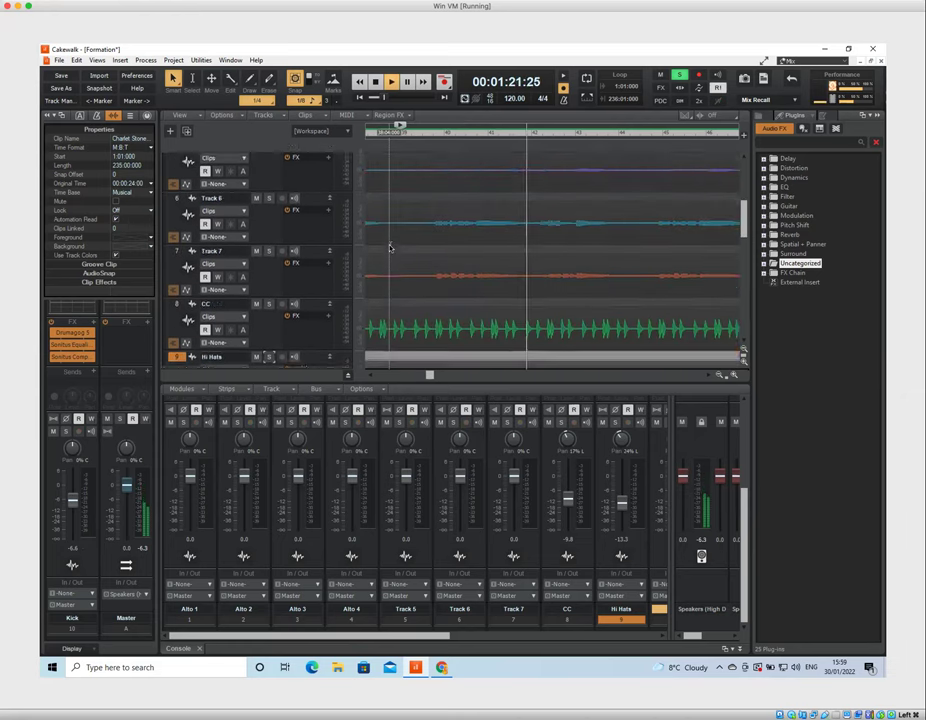
scroll(391, 247, down, 1)
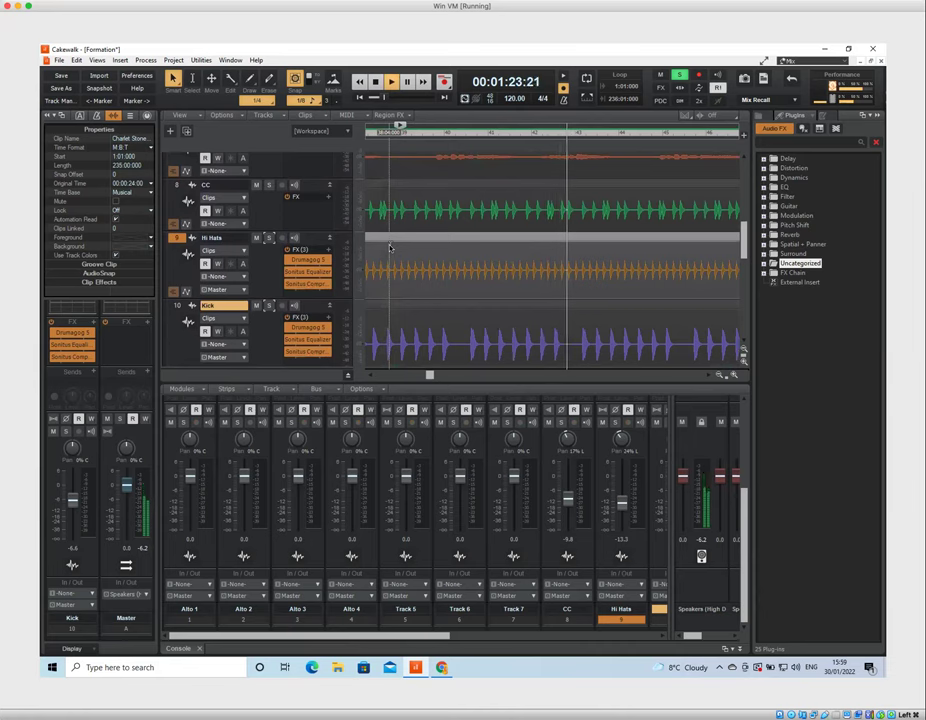
scroll(391, 247, down, 2)
key(space)
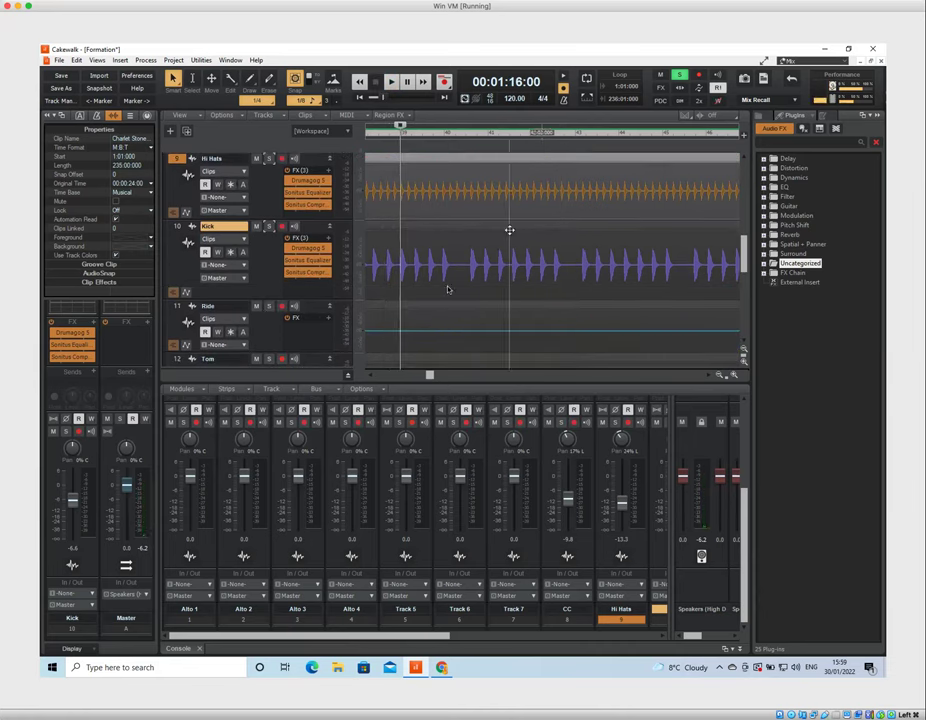
Insert the uncategorized Drumagog 5 plug-in into the Rimshot track's FX rack
scroll(349, 287, down, 3)
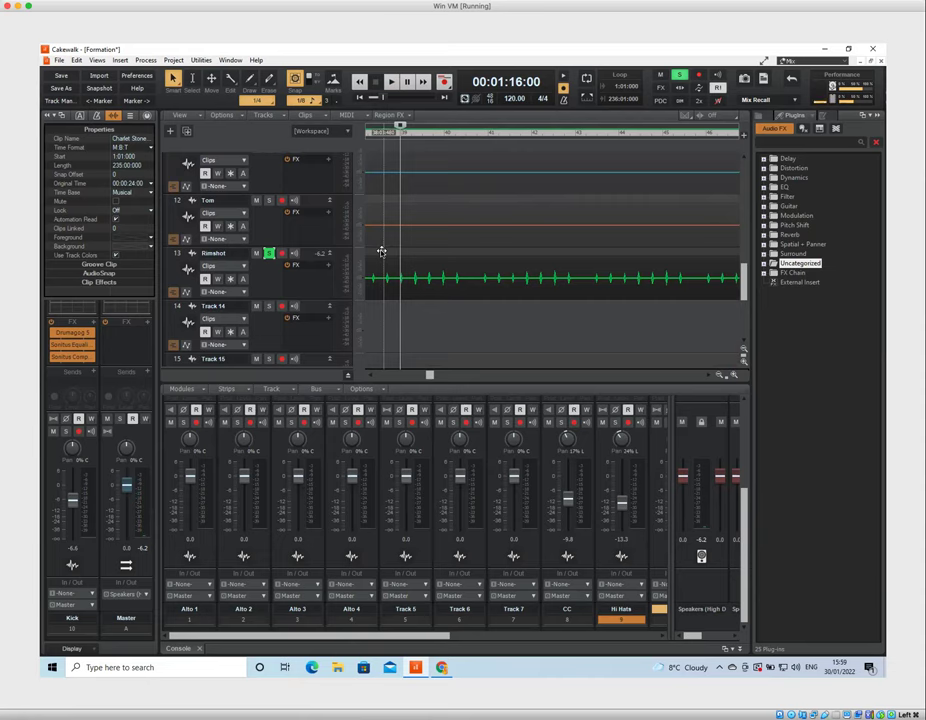
click(764, 264)
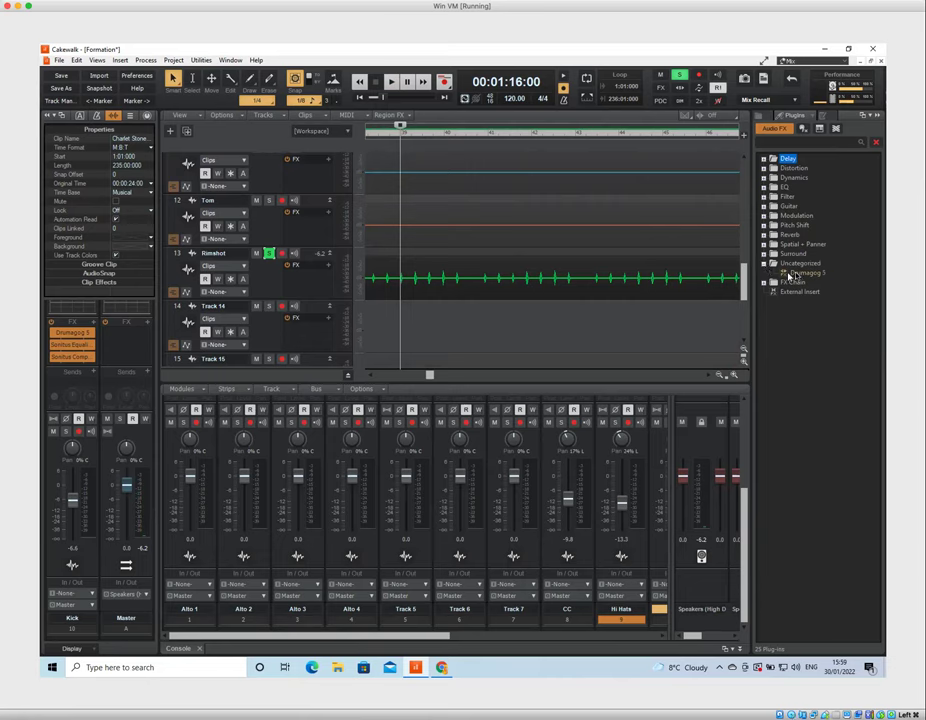
click(801, 273)
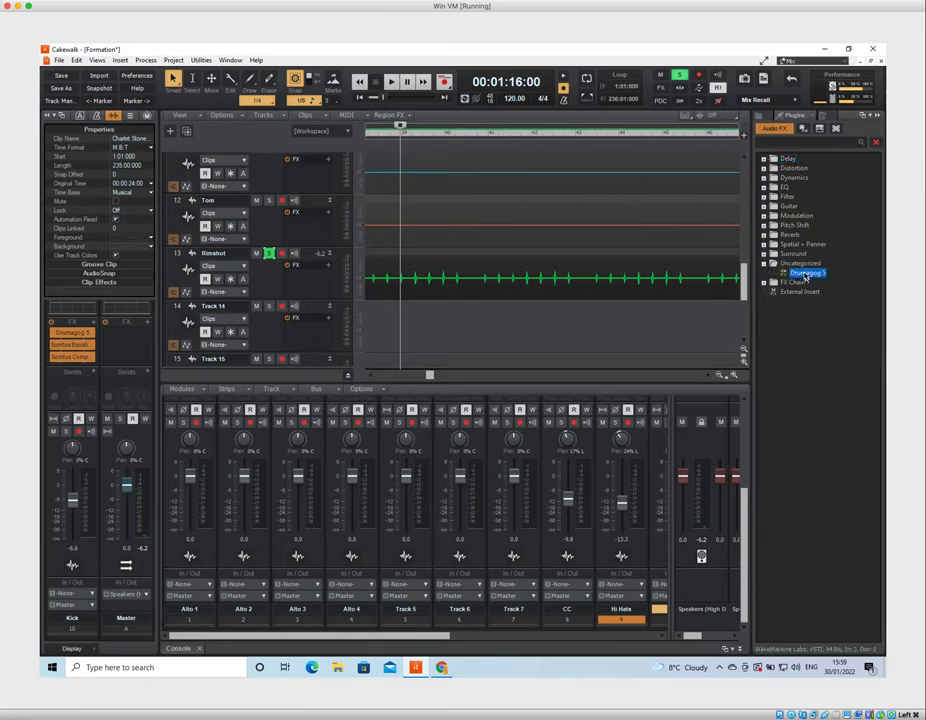
drag(805, 277, 297, 279)
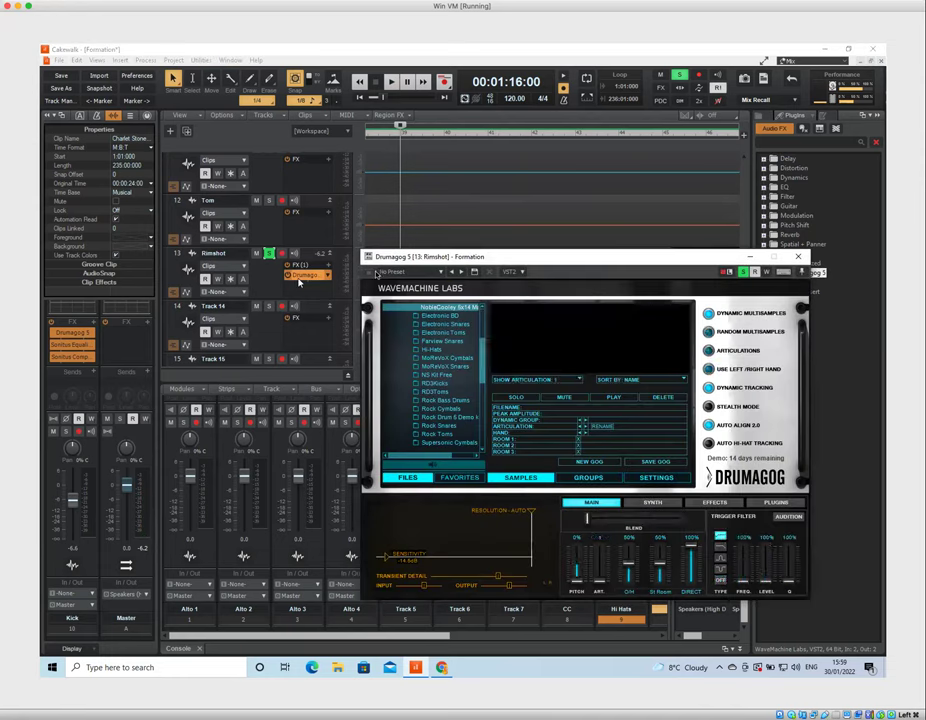
Look through Drumagog's Gog Files sample folders, including UltraToms, for a suitable rimshot replacement
scroll(446, 341, down, 2)
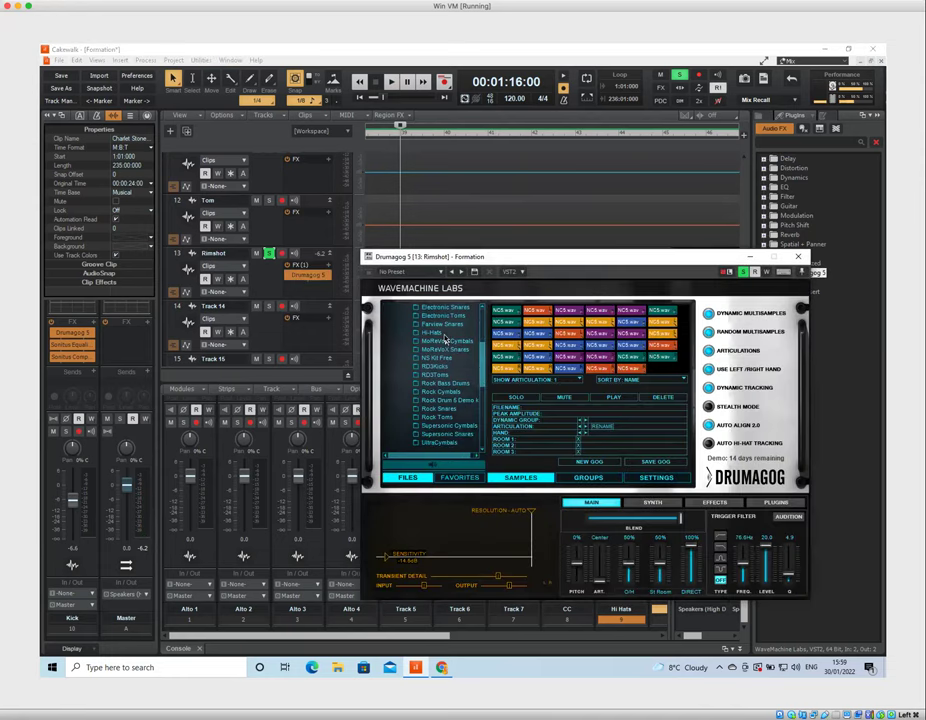
scroll(446, 341, up, 6)
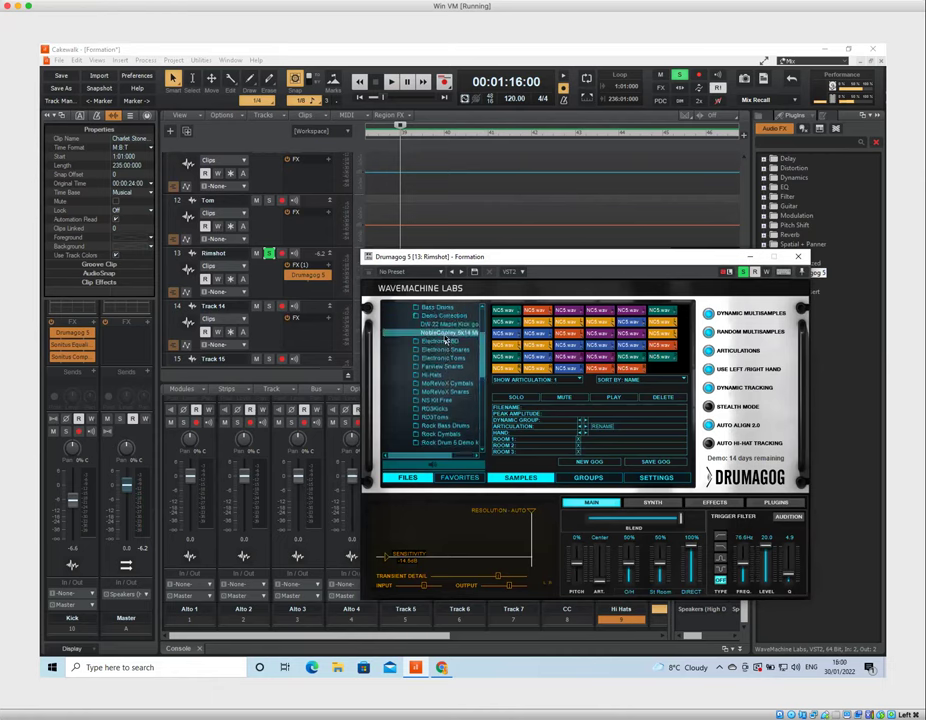
scroll(443, 341, down, 4)
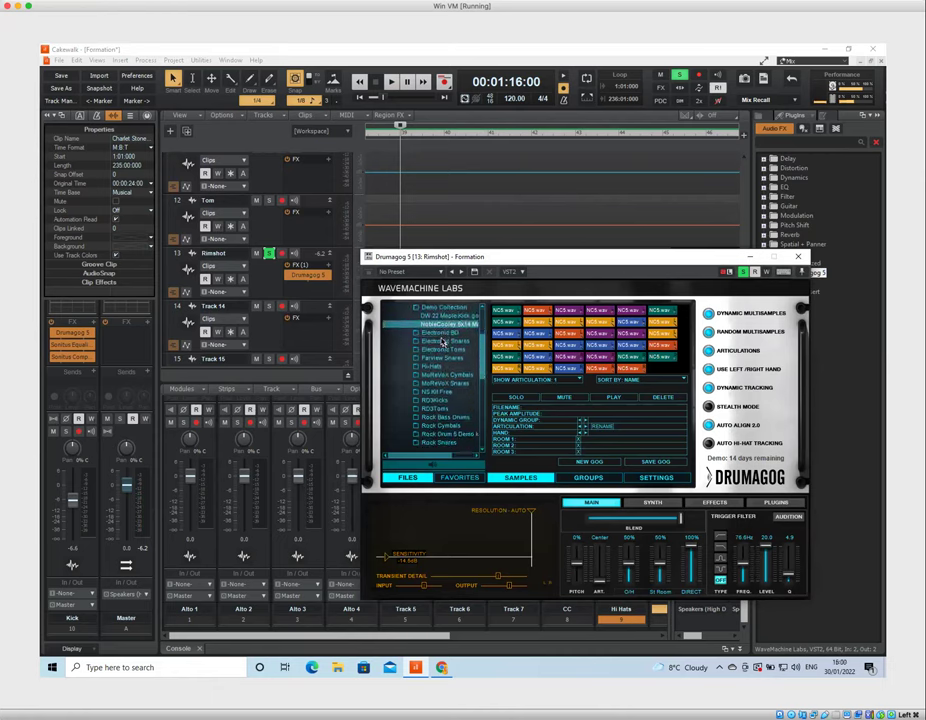
scroll(442, 346, down, 2)
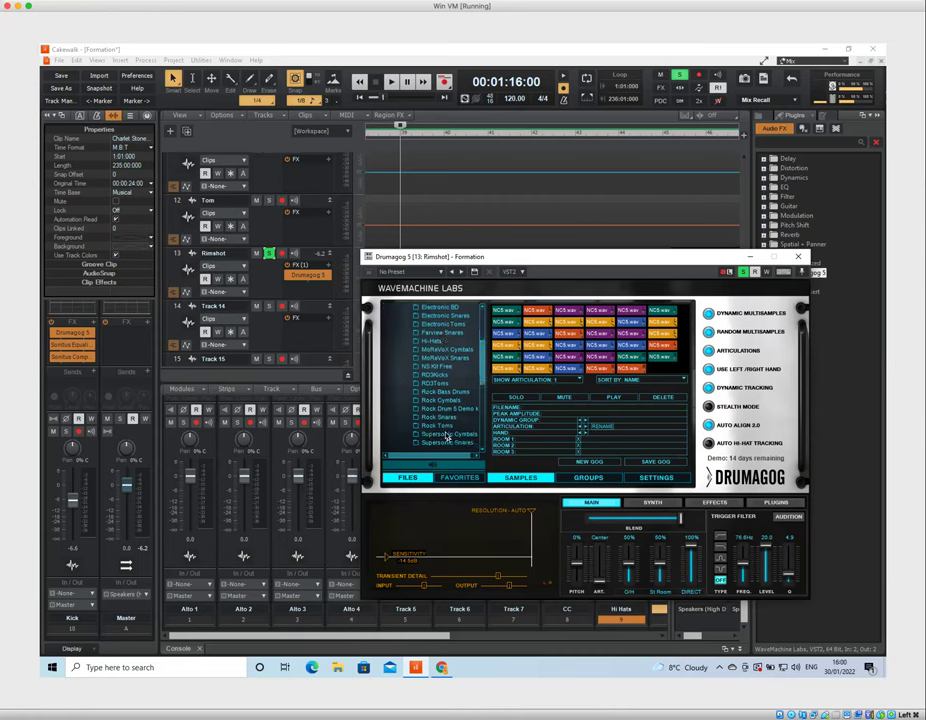
scroll(441, 418, down, 2)
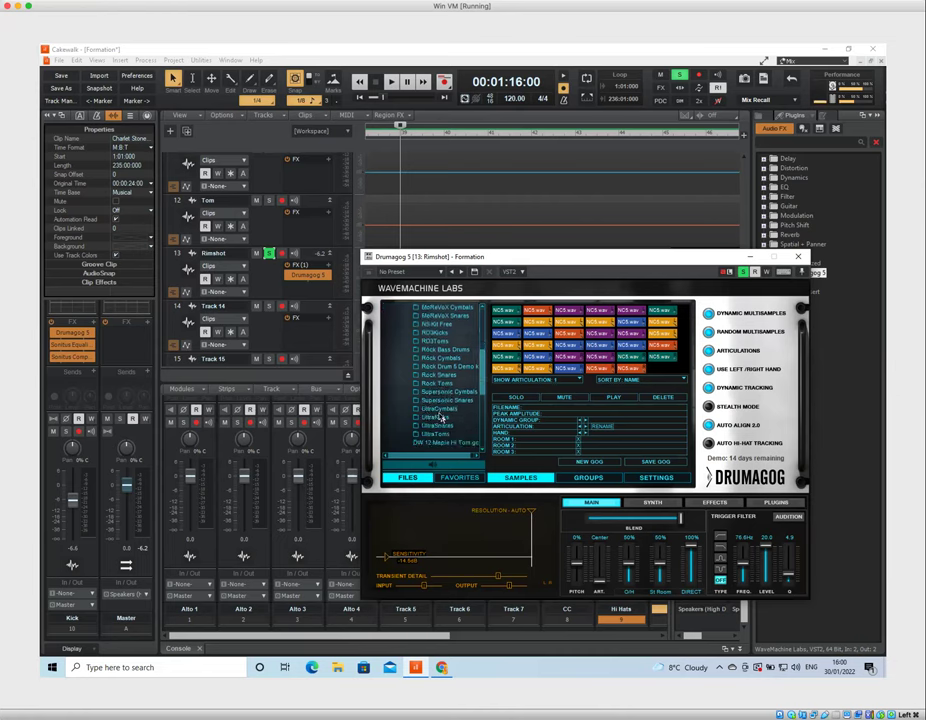
scroll(438, 430, down, 4)
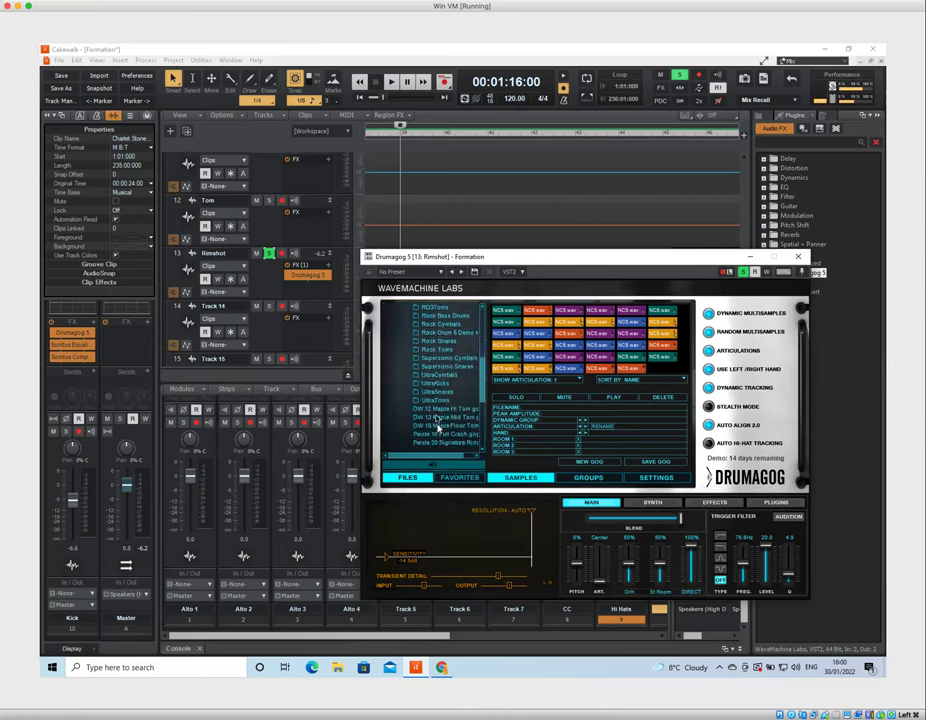
click(426, 384)
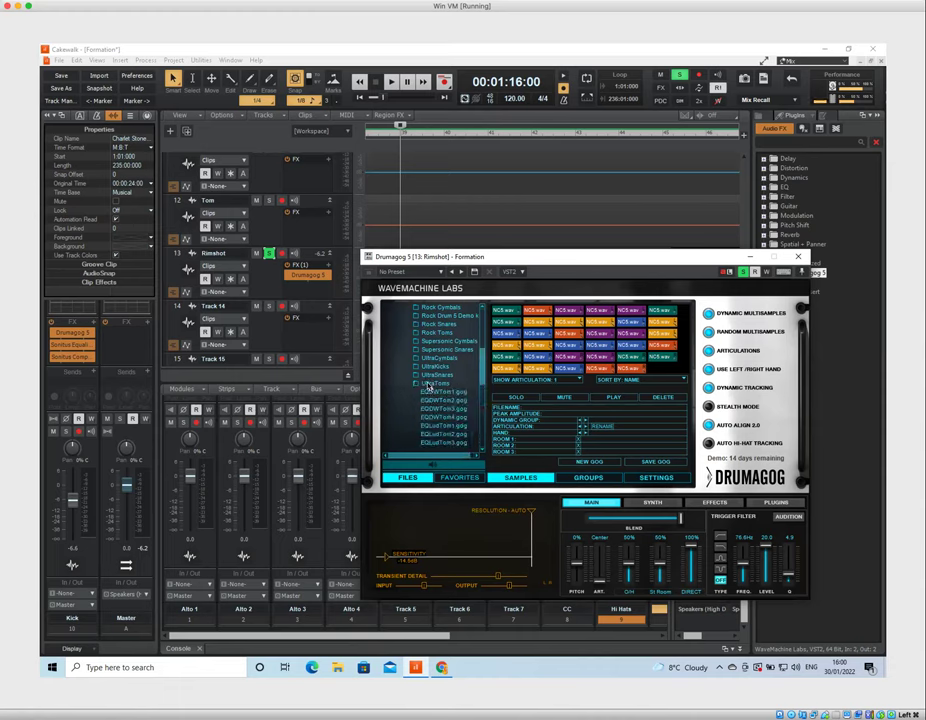
click(429, 385)
scroll(429, 385, up, 3)
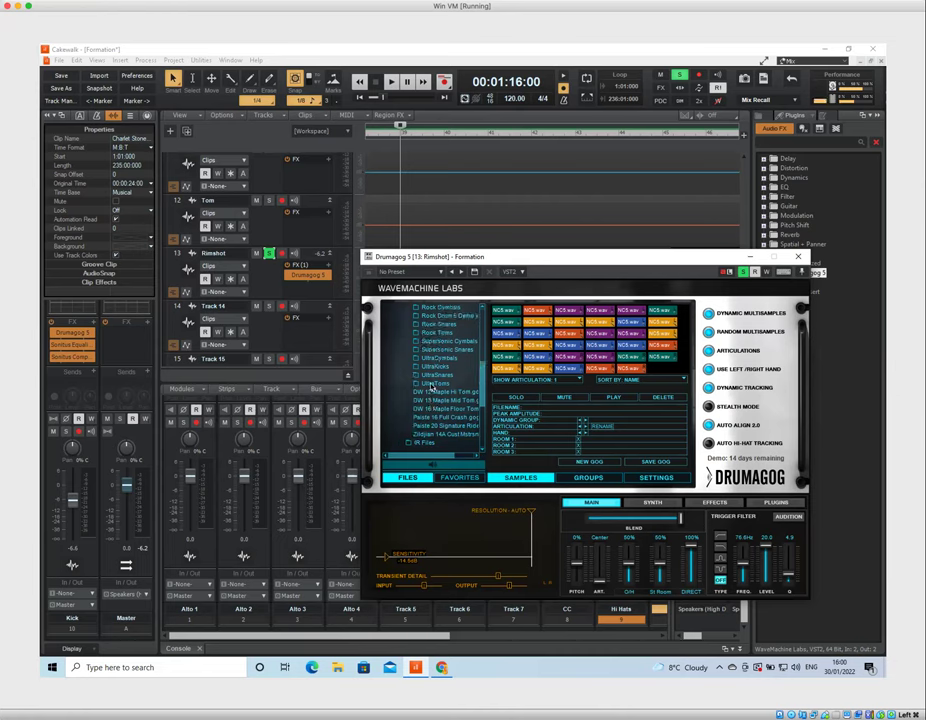
scroll(424, 385, up, 5)
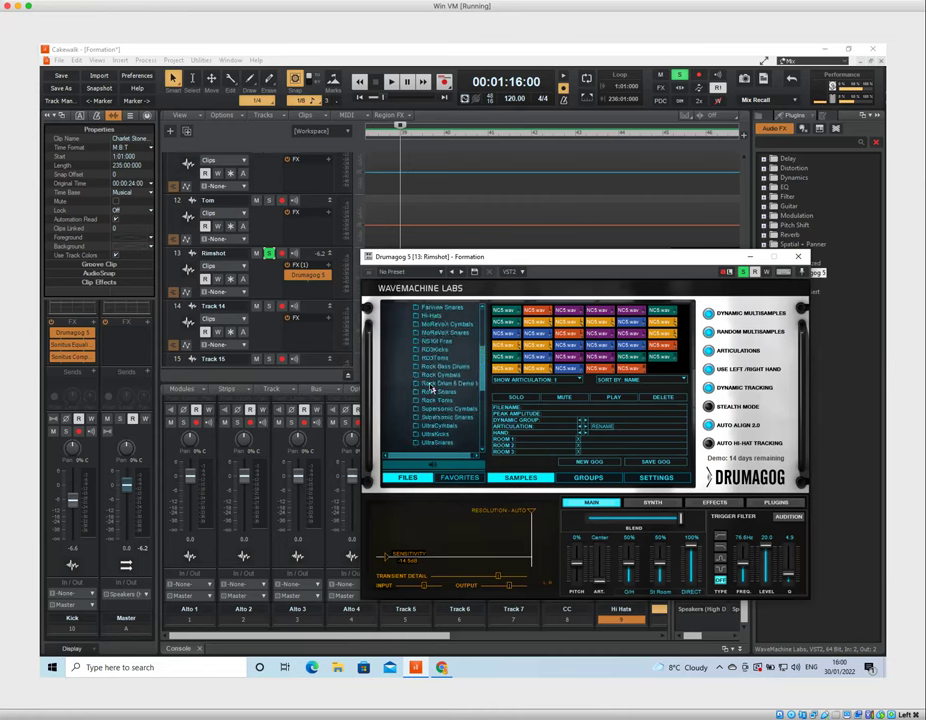
scroll(431, 386, up, 3)
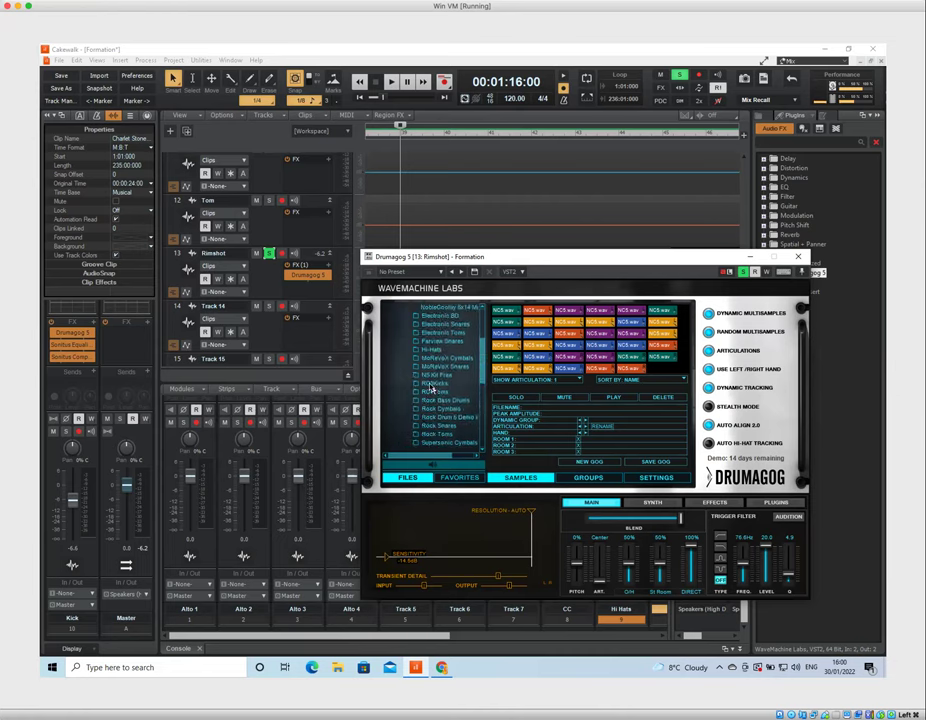
scroll(428, 385, up, 3)
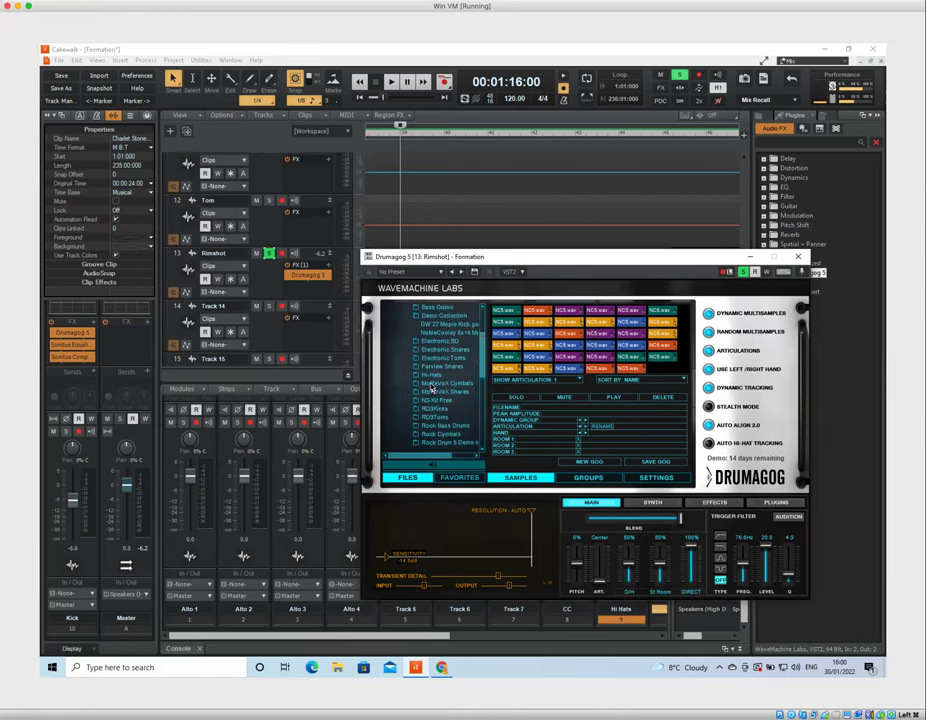
Collapse the Demo Collection folder and load Brasspearl1.gog from the Rock Snares folder into the Rimshot track's Drumagog
click(424, 326)
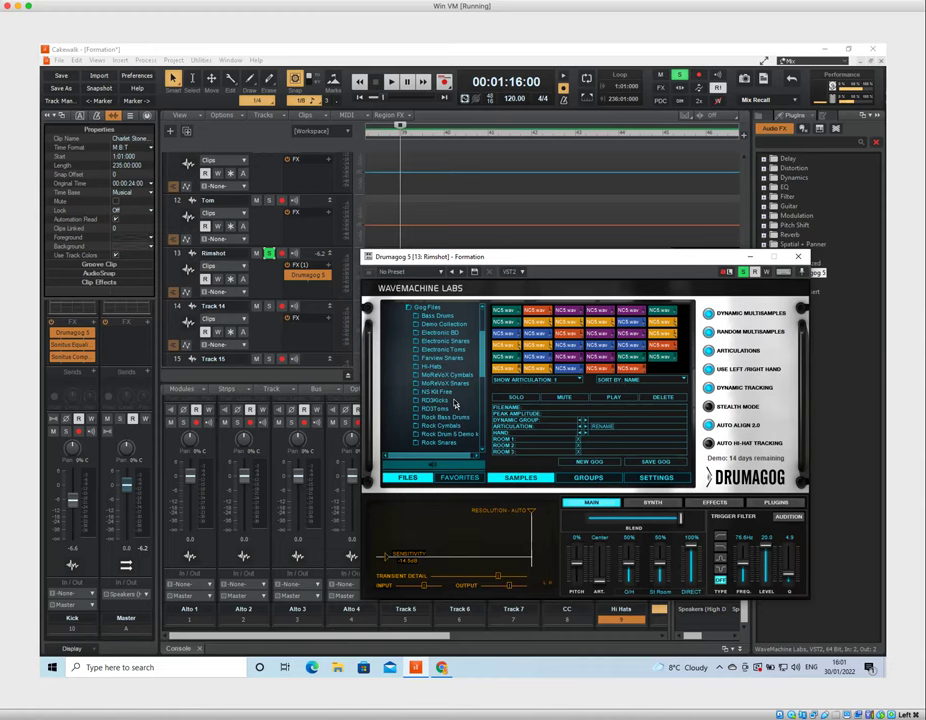
scroll(444, 404, down, 1)
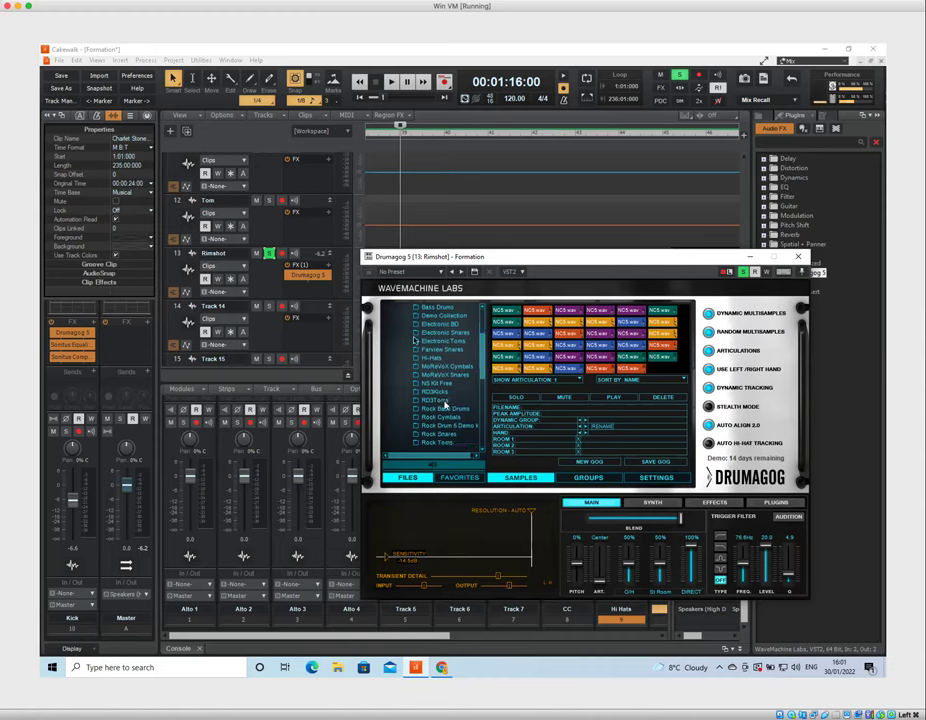
scroll(453, 432, down, 2)
click(444, 421)
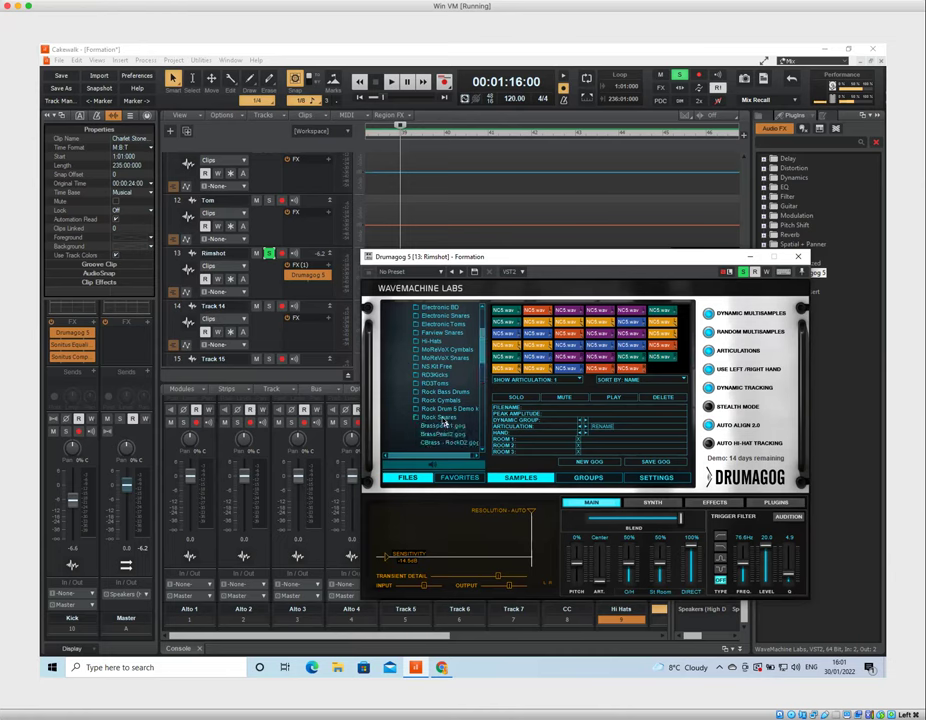
scroll(444, 423, down, 1)
scroll(446, 424, down, 1)
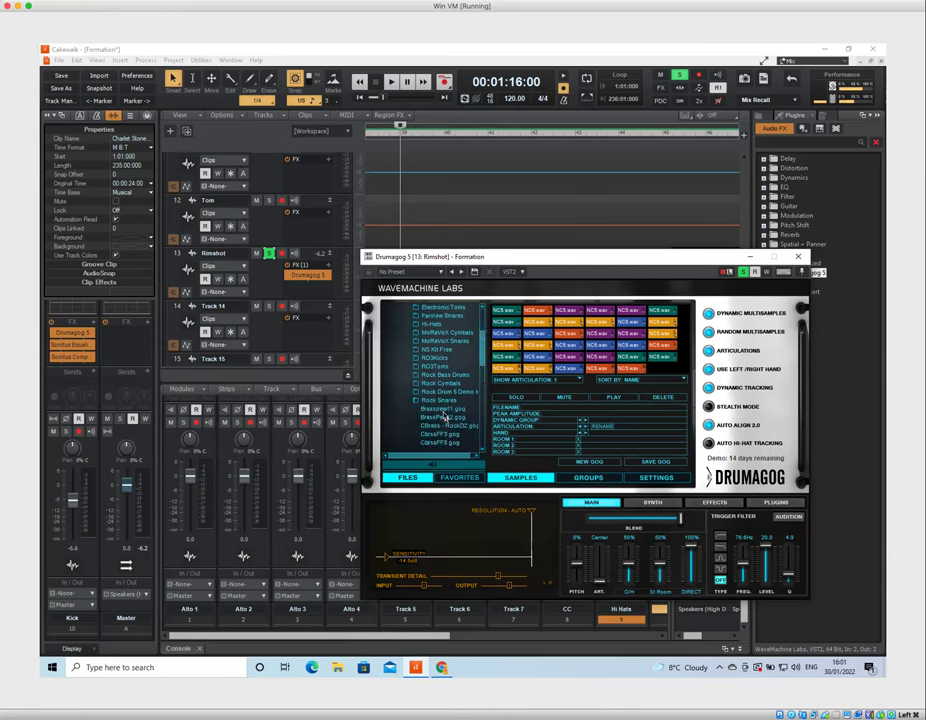
click(446, 410)
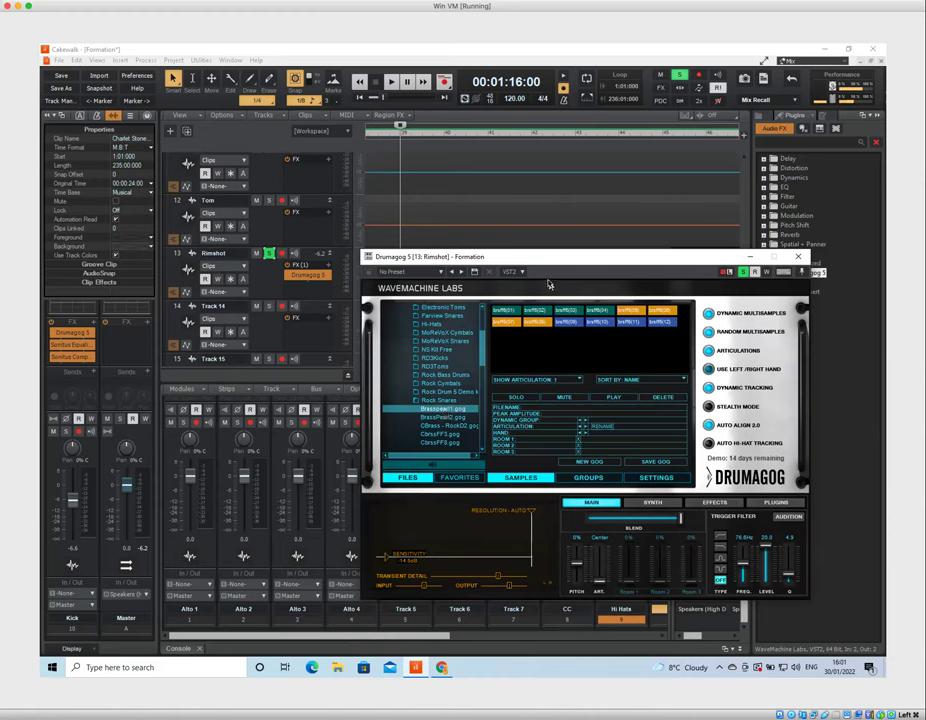
Play back the soloed Rimshot track with the Brasspearl1 sample, moving the Drumagog window aside to see the waveform
key(space)
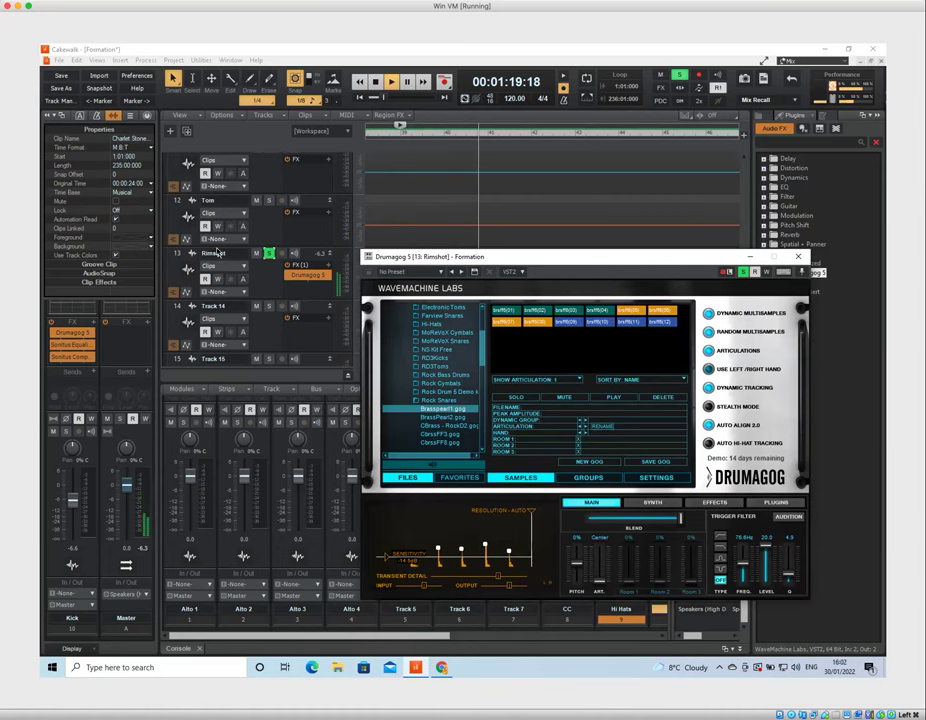
drag(653, 256, 282, 249)
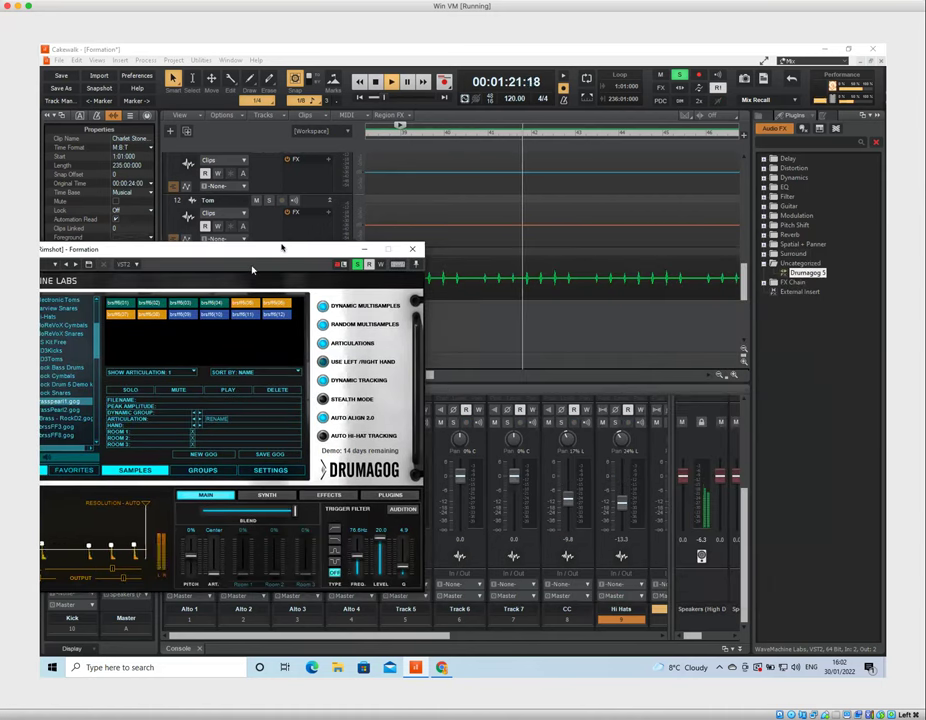
drag(282, 247, 250, 254)
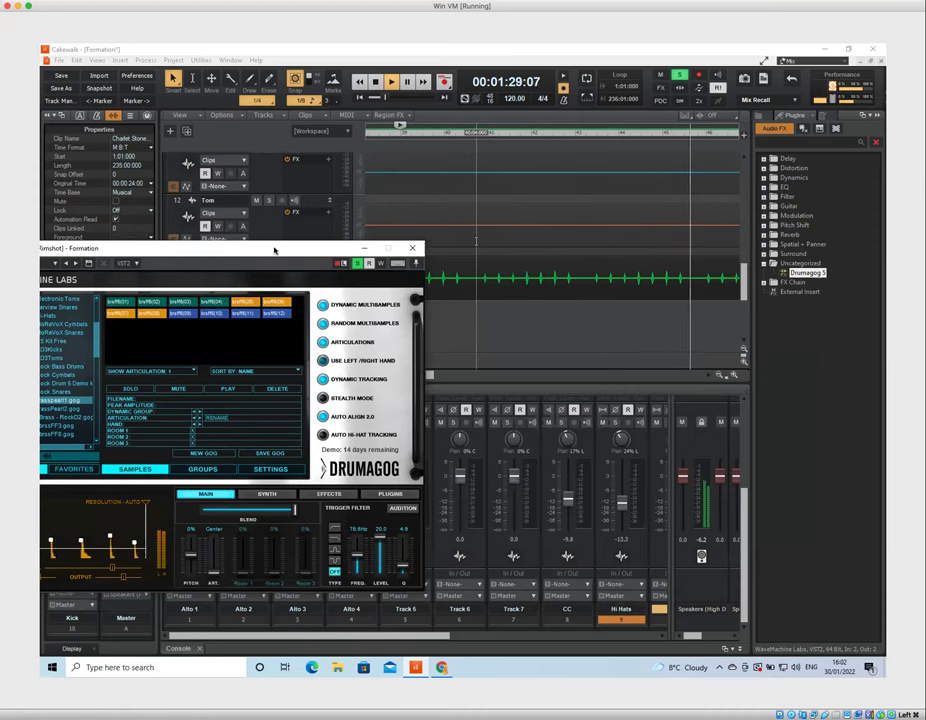
key(space)
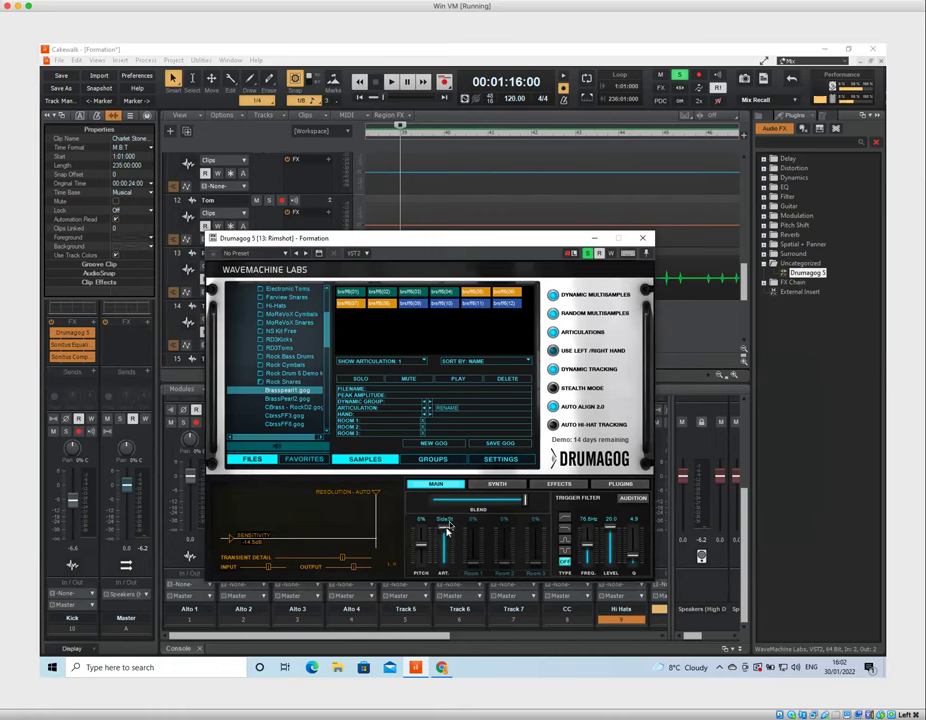
Play back the rimshot while trying different Drumagog articulations, and set the articulation to RimSht
drag(445, 531, 452, 573)
key(space)
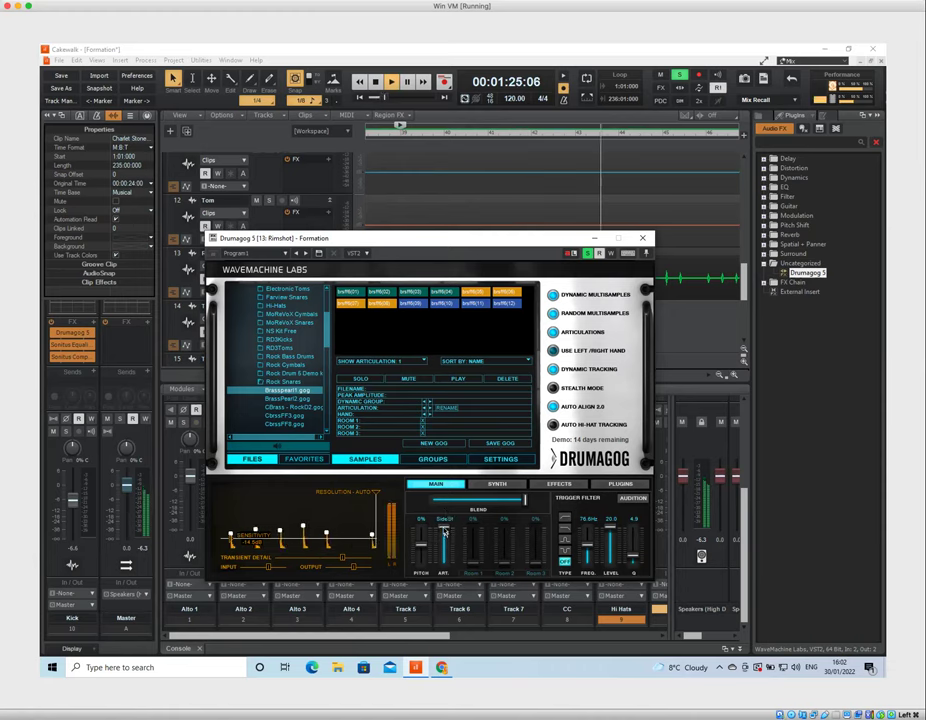
drag(446, 533, 446, 549)
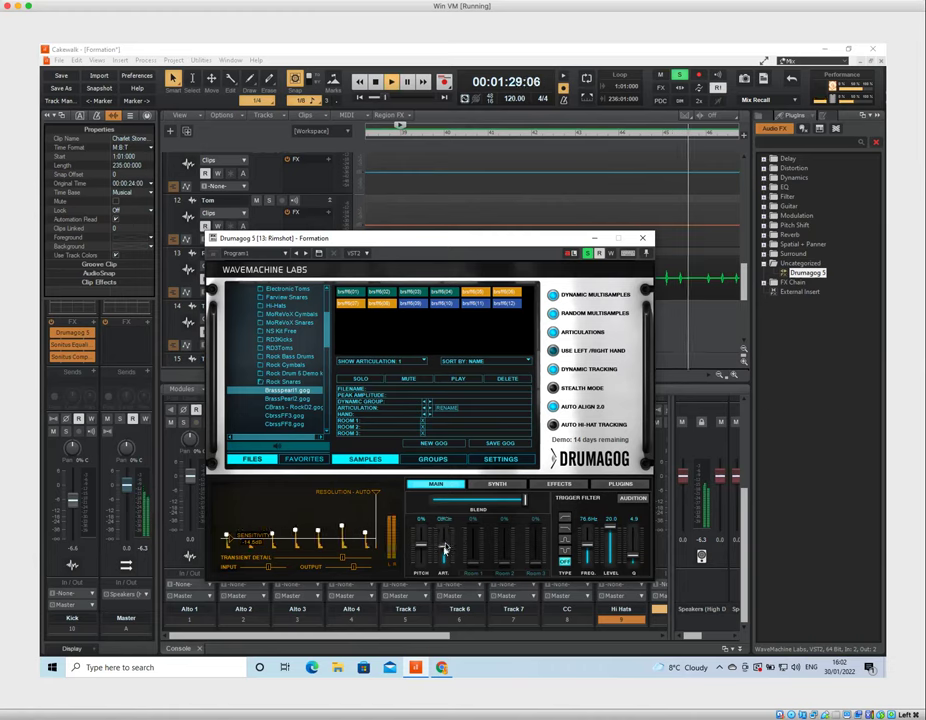
Set Drumagog's blend to about halfway and the pitch to 15%, and close the plug-in window
drag(530, 510, 482, 510)
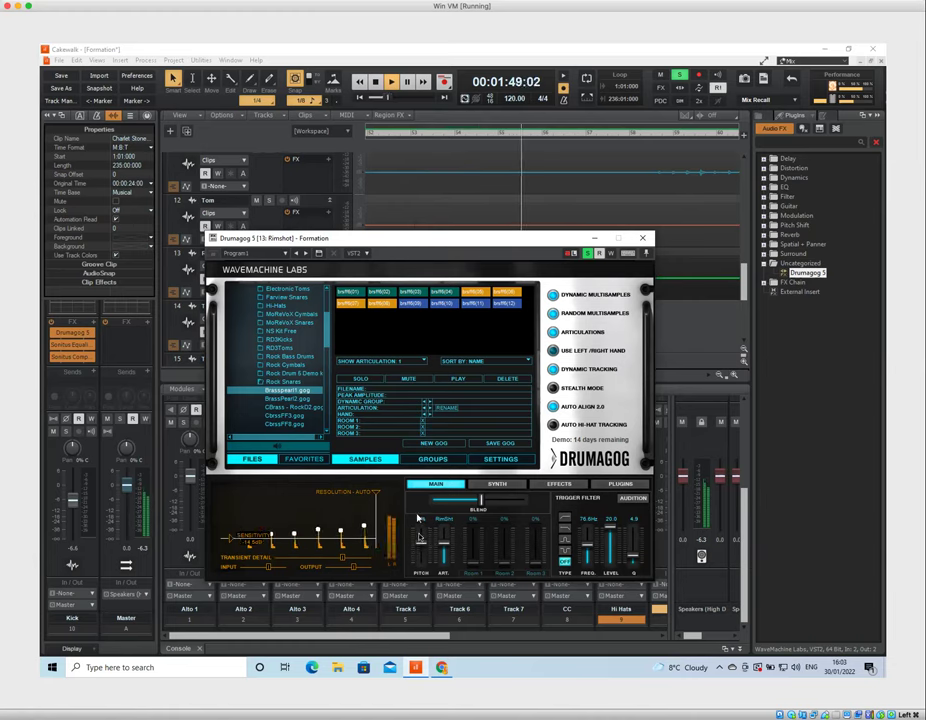
drag(420, 536, 423, 546)
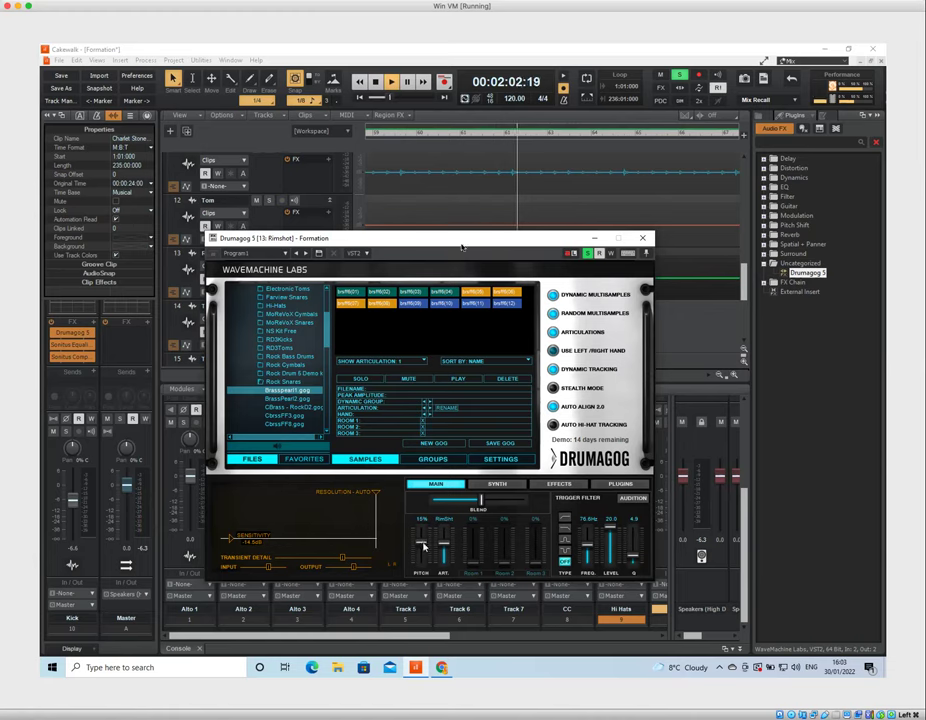
click(642, 240)
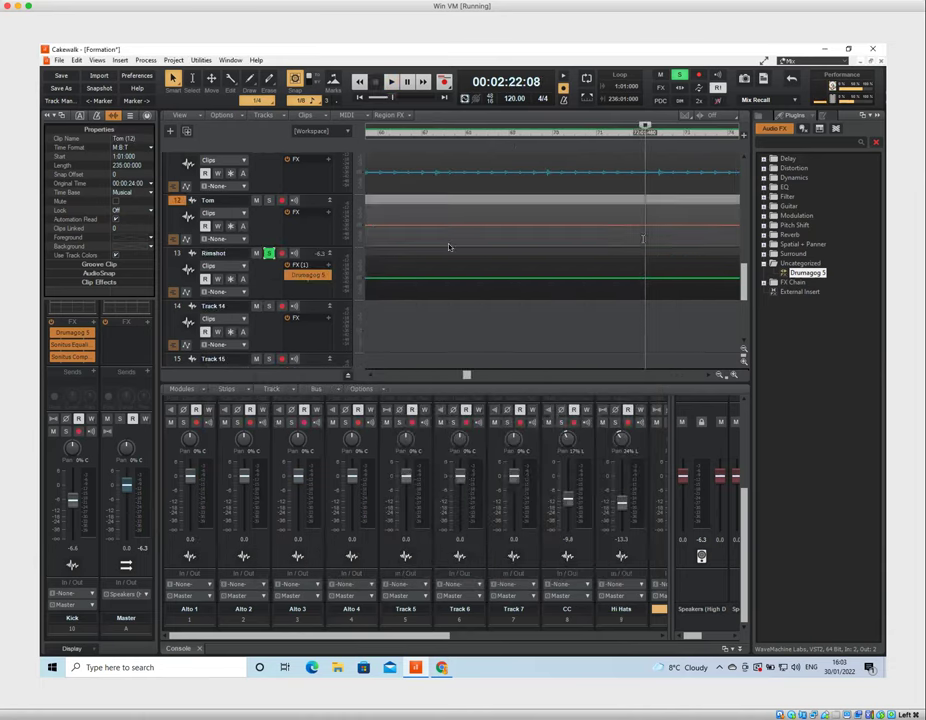
Return to the start of the Rimshot track, try the Mix track control set, and show All track controls instead
scroll(517, 363, up, 3)
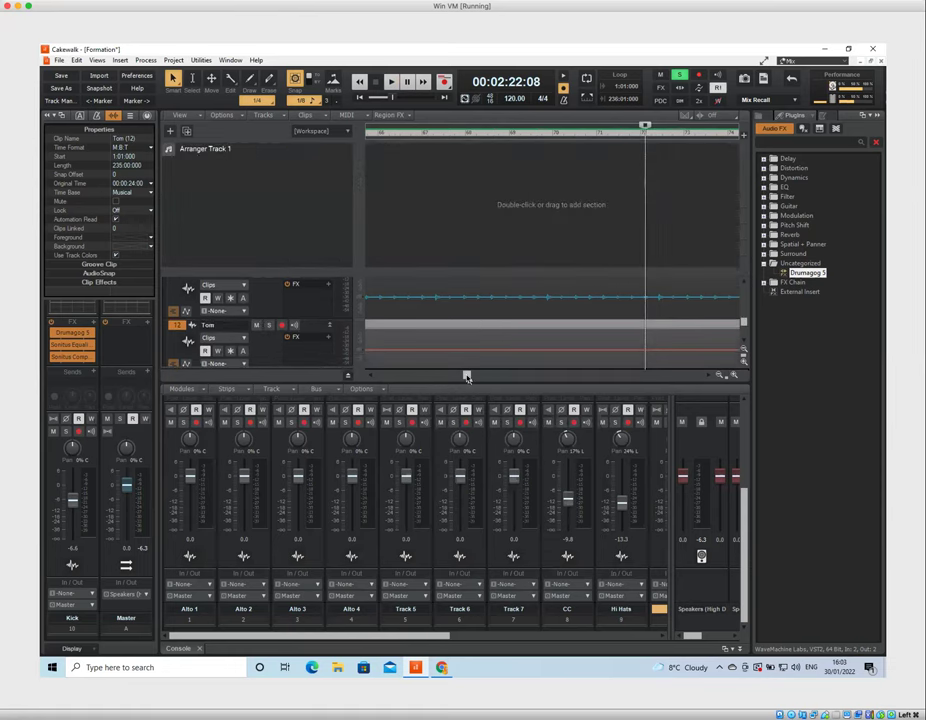
drag(466, 377, 370, 377)
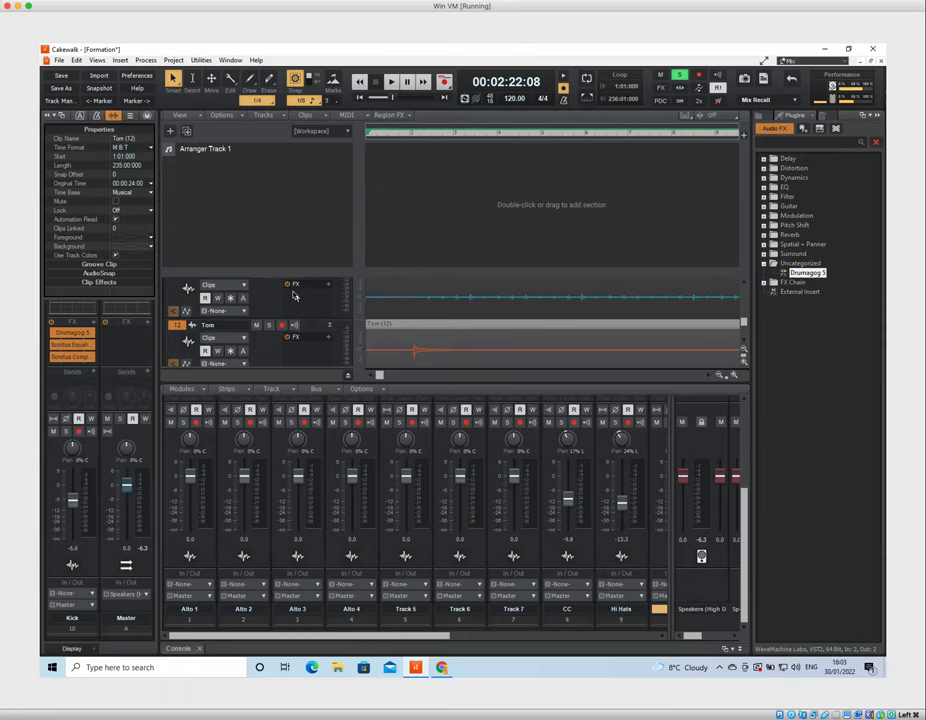
drag(745, 322, 749, 308)
scroll(601, 286, down, 3)
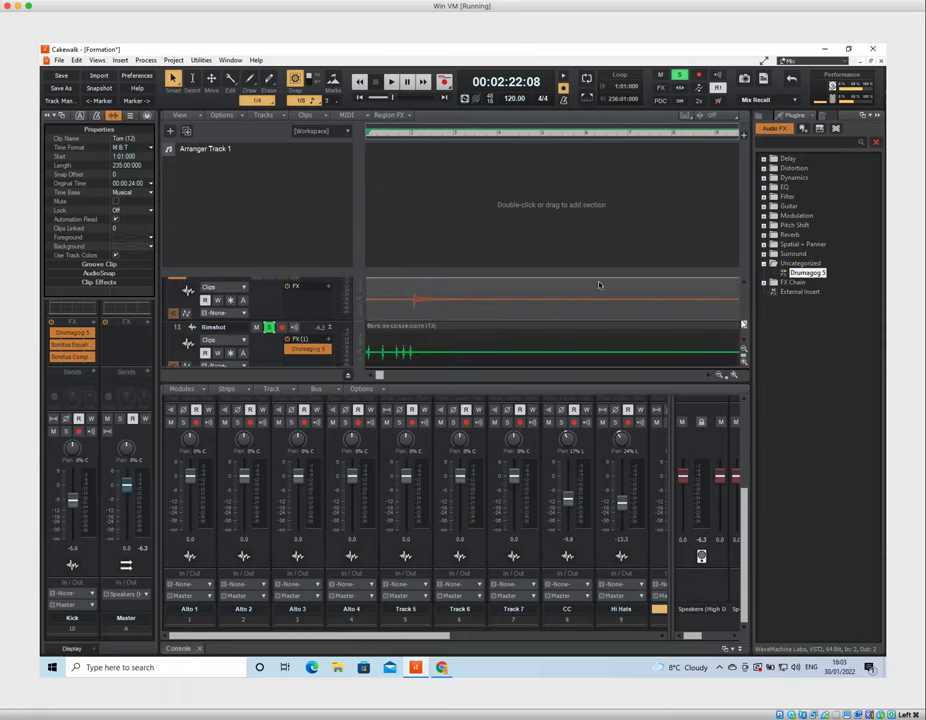
click(348, 133)
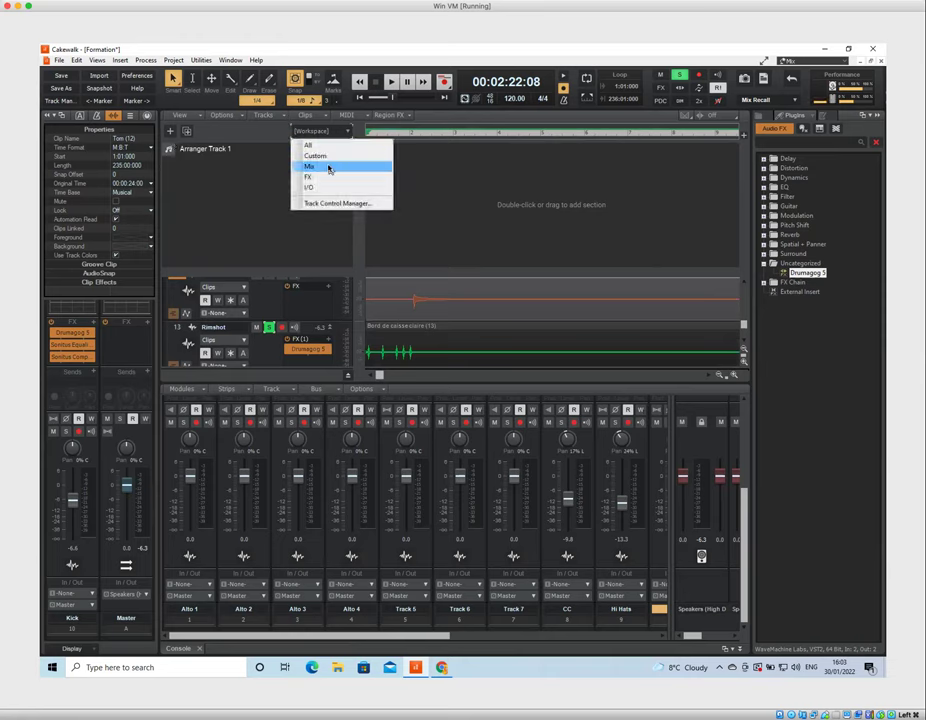
click(330, 166)
click(348, 133)
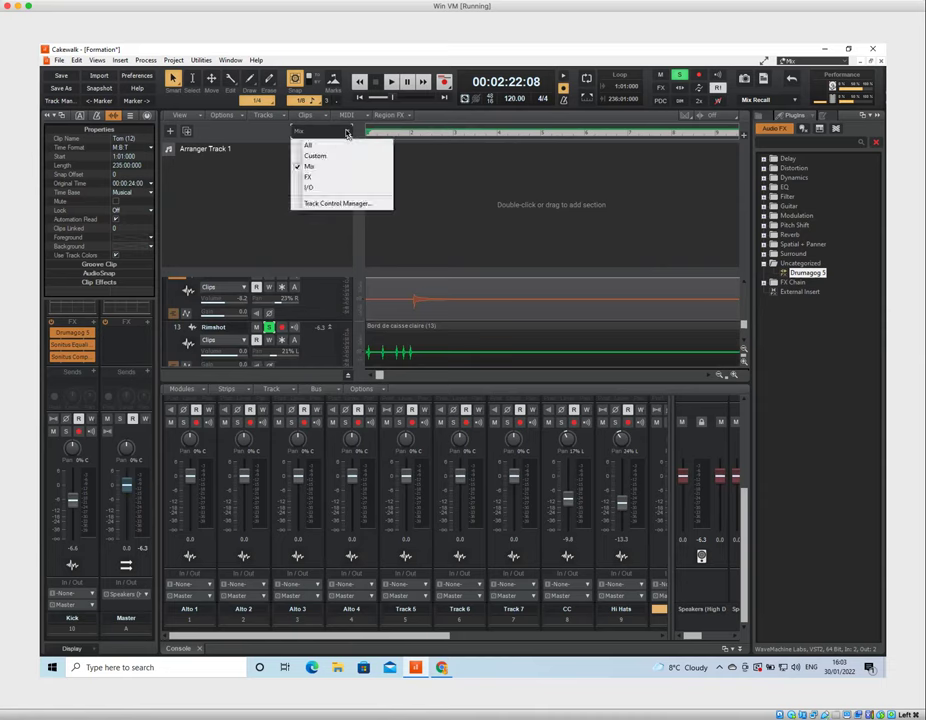
click(339, 145)
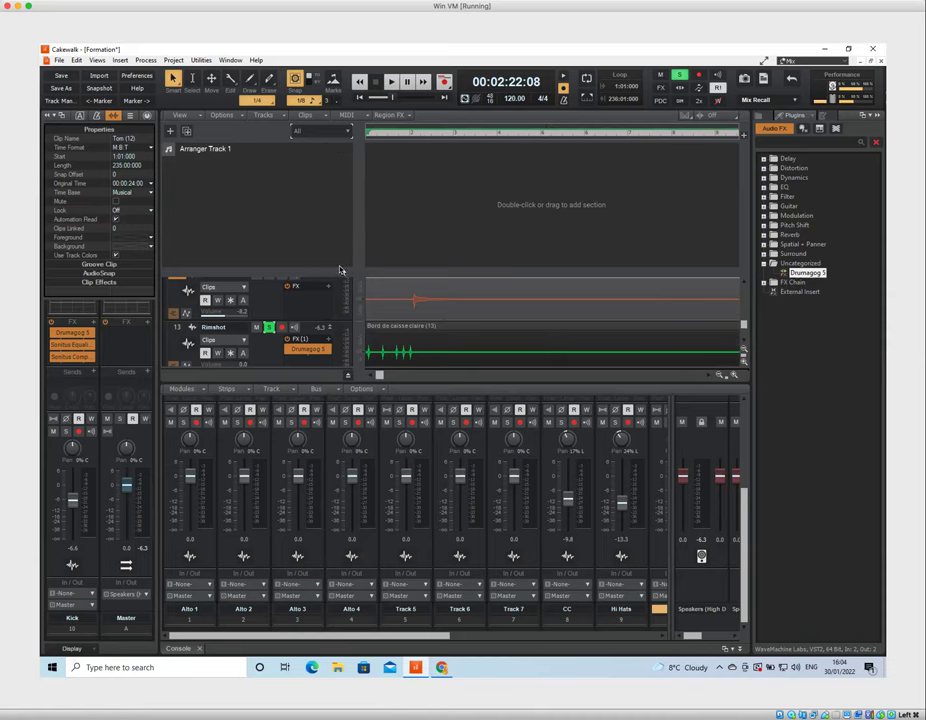
Shrink the arranger pane to make more room for the tracks, and look over the project's tracks
drag(346, 268, 342, 182)
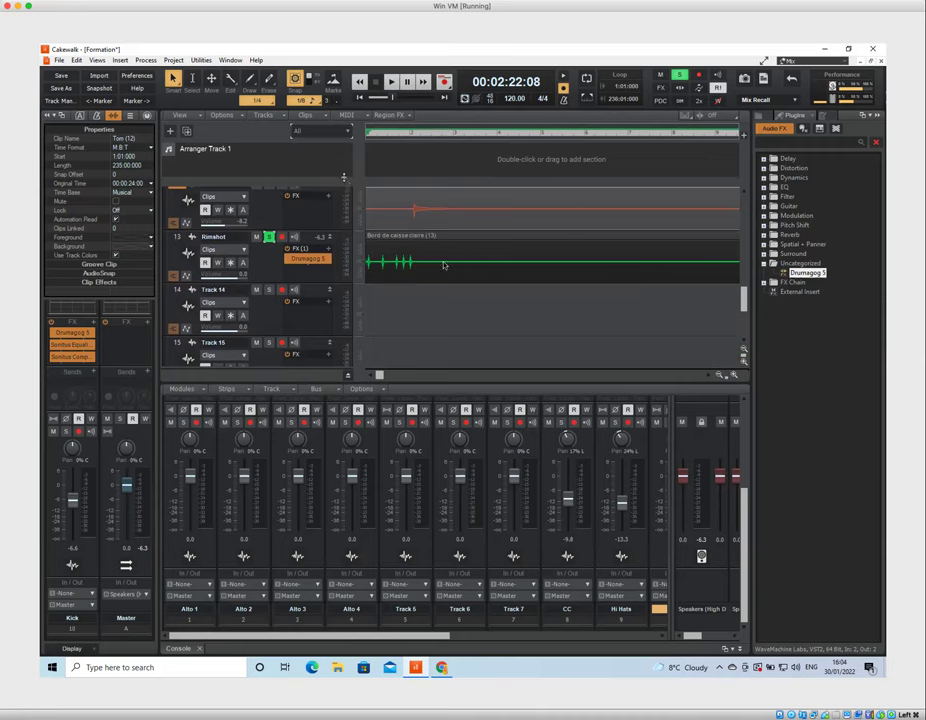
drag(383, 378, 394, 378)
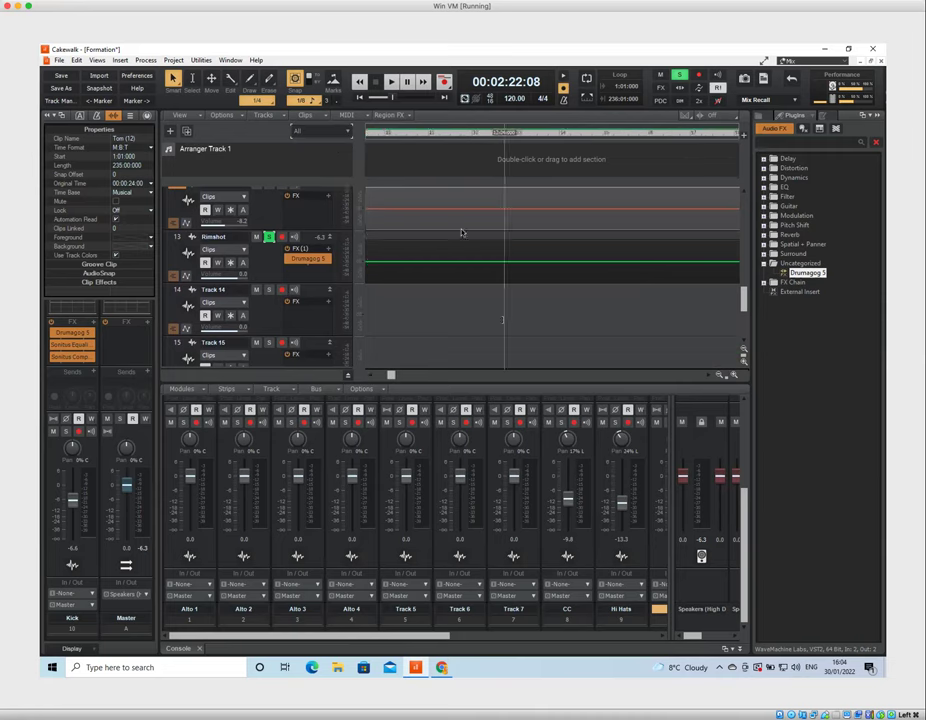
scroll(459, 280, down, 5)
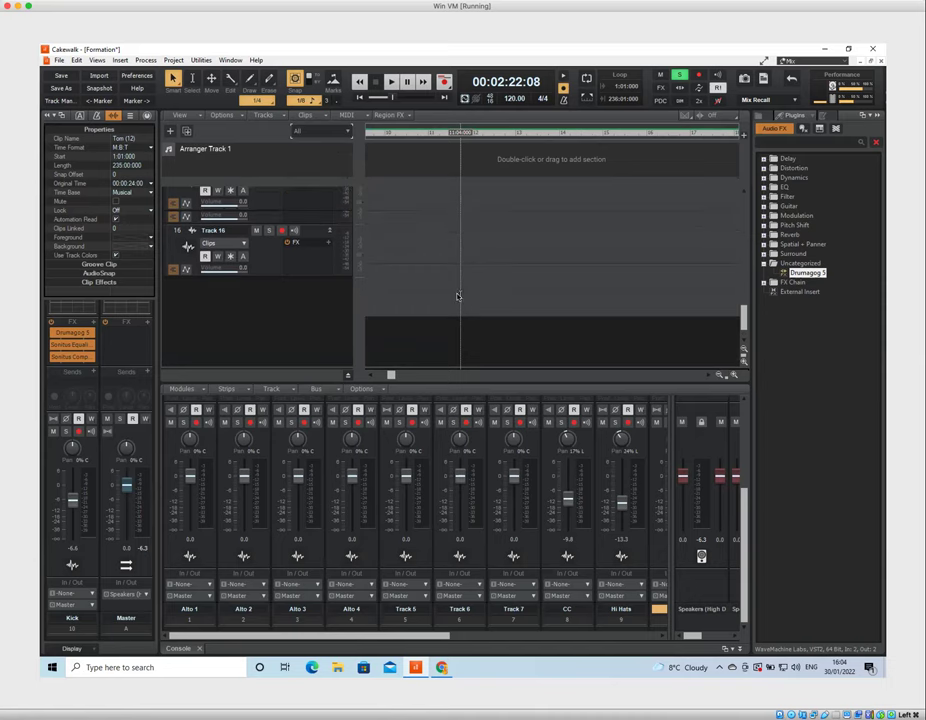
scroll(458, 296, up, 8)
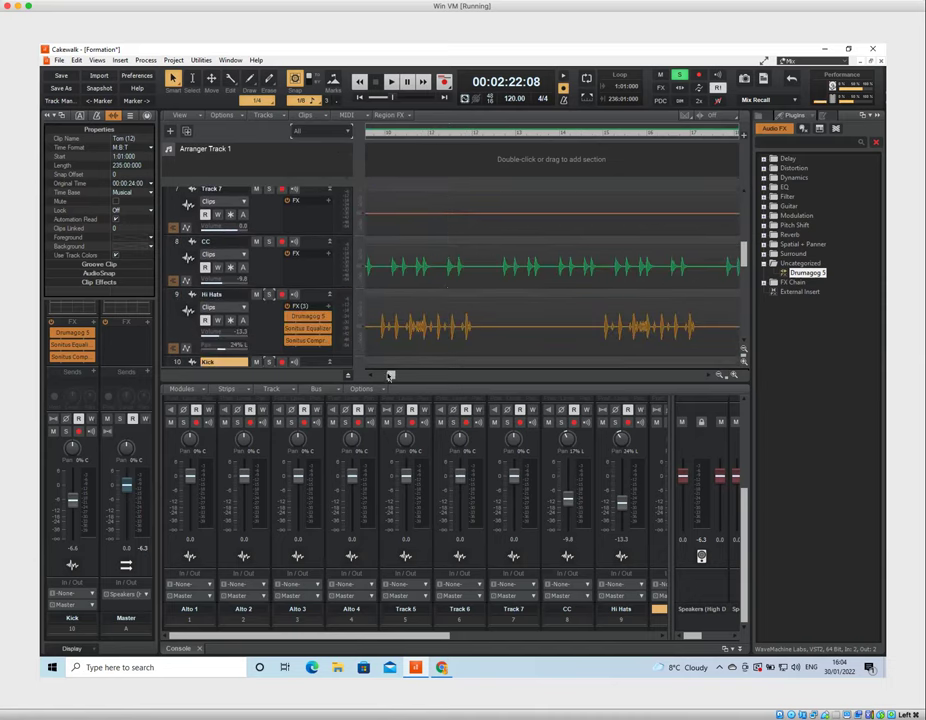
Return to the start of the project and play it back from bar 2 of the CC track
drag(390, 376, 378, 376)
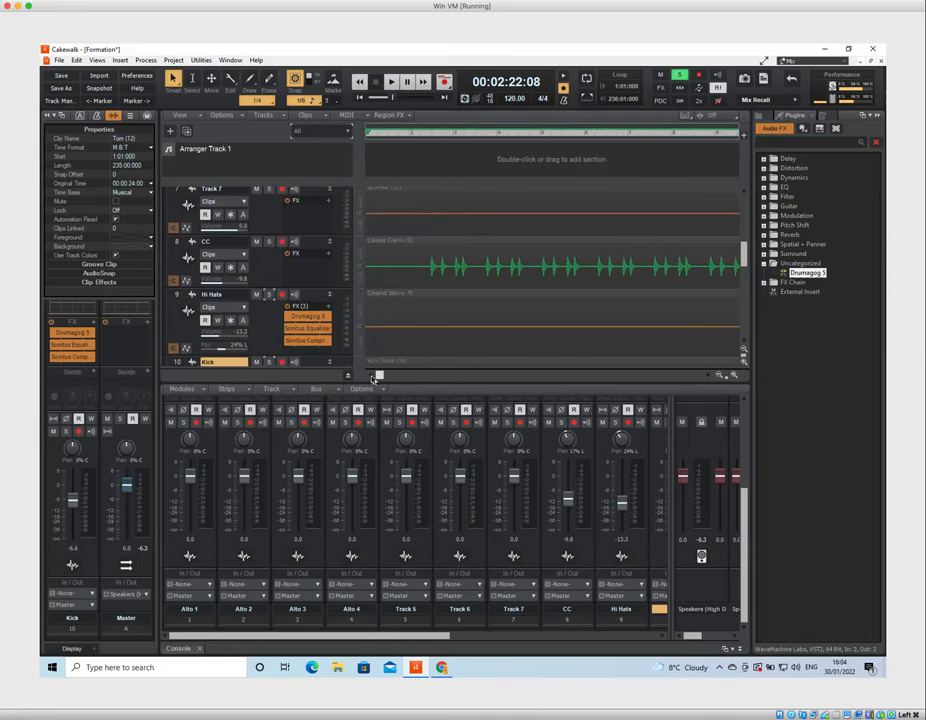
click(412, 271)
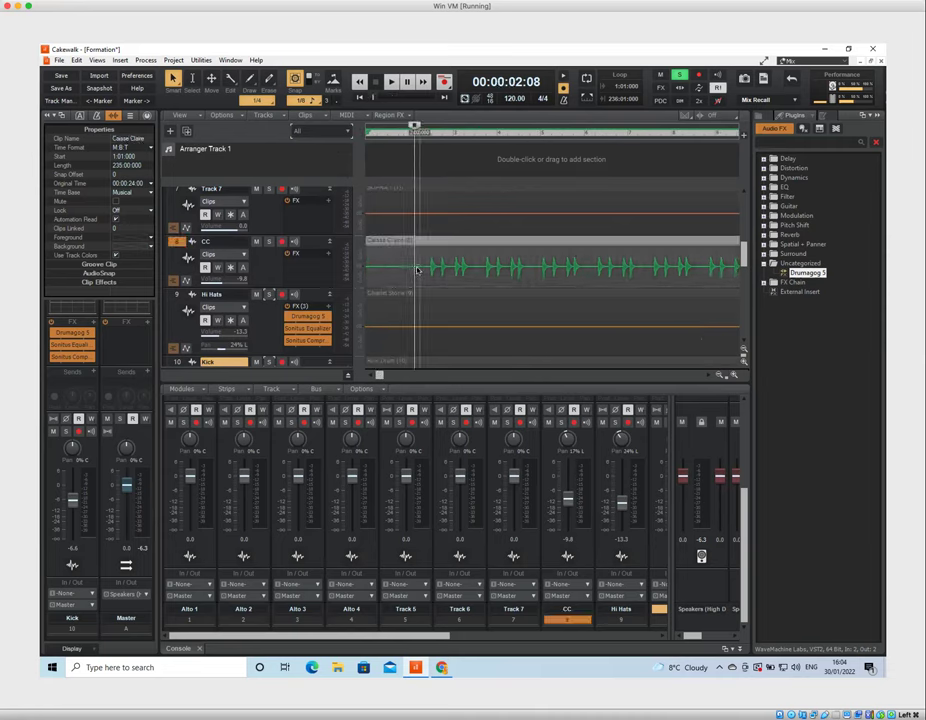
key(space)
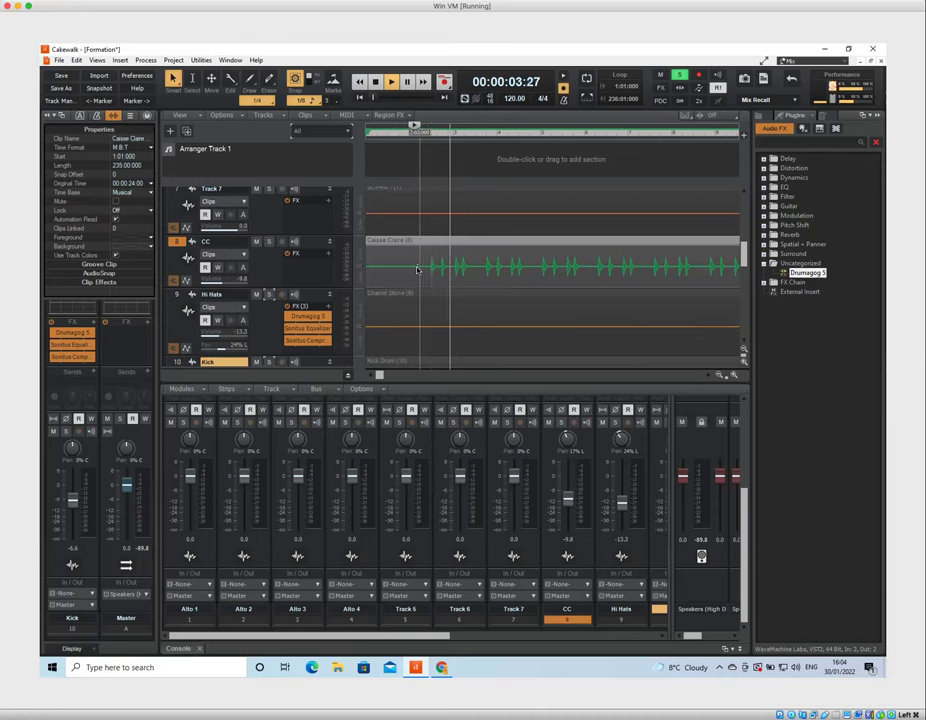
key(space)
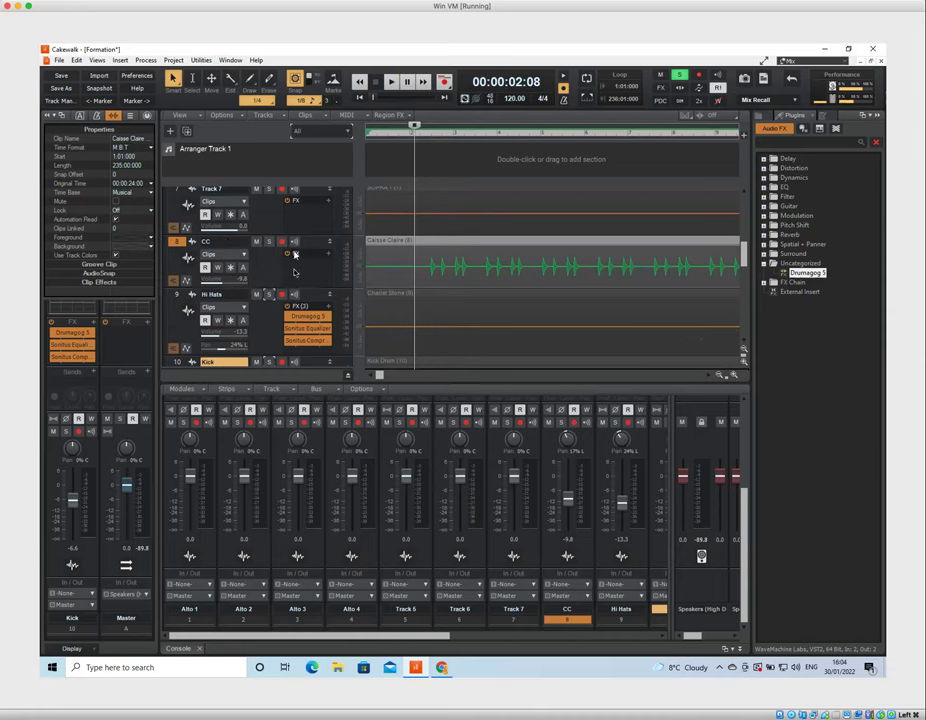
Add the Drumagog 5 plug-in to the CC track's effects and close its window
scroll(304, 290, up, 2)
scroll(304, 290, down, 2)
scroll(304, 290, down, 2)
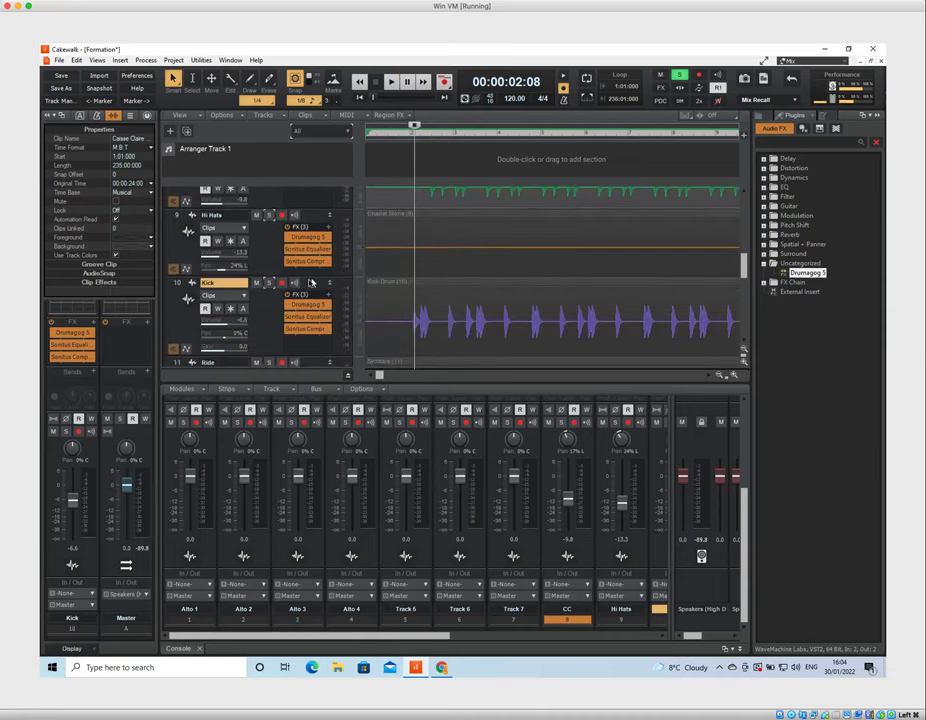
scroll(310, 286, down, 2)
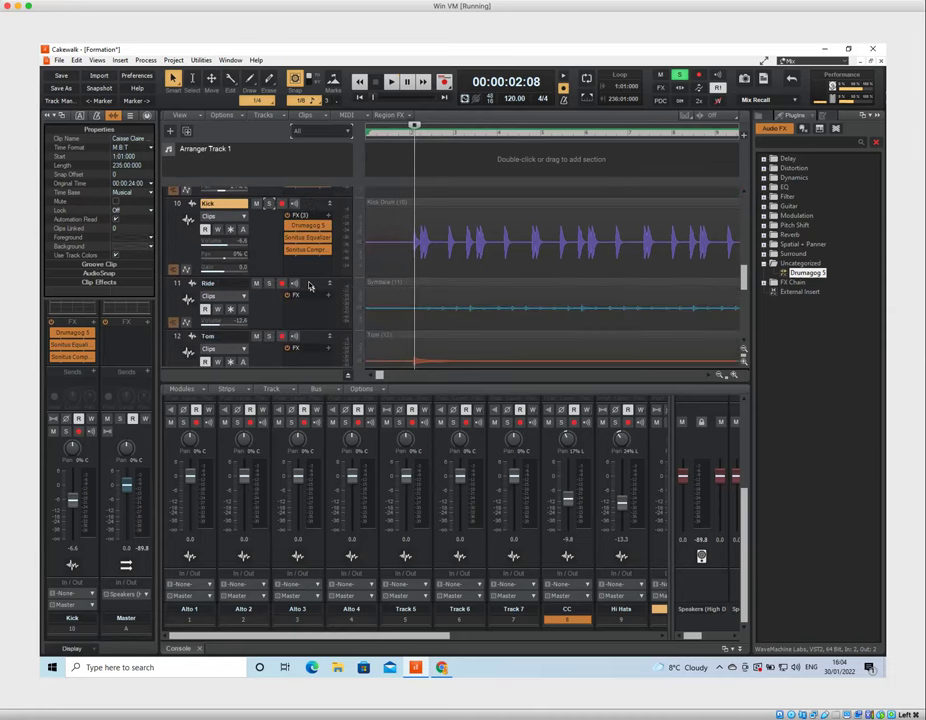
scroll(310, 286, down, 2)
scroll(310, 286, up, 2)
scroll(293, 285, up, 2)
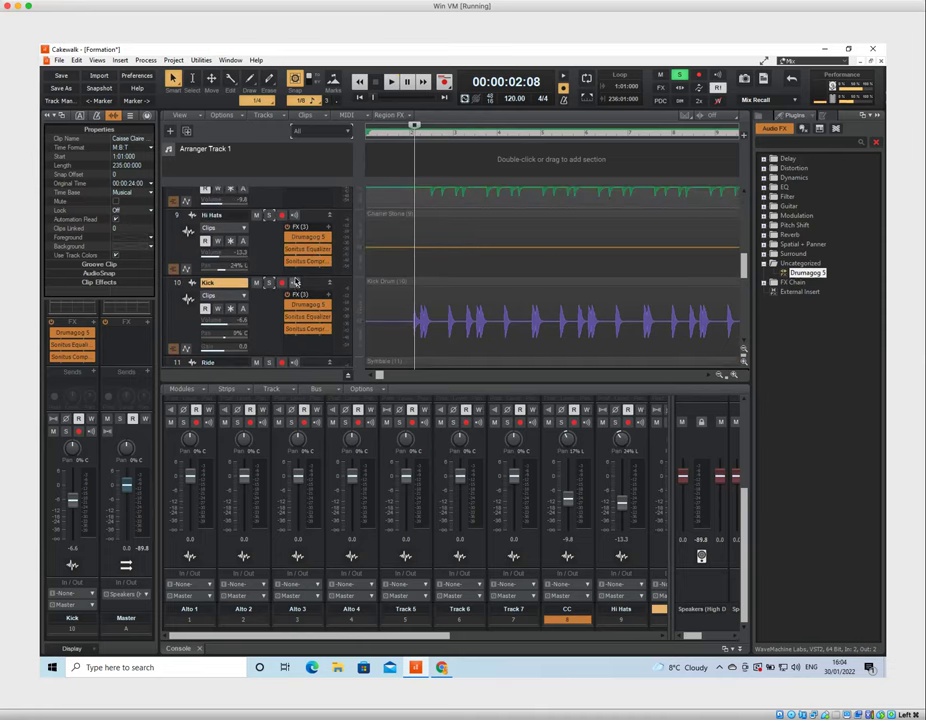
scroll(294, 283, down, 1)
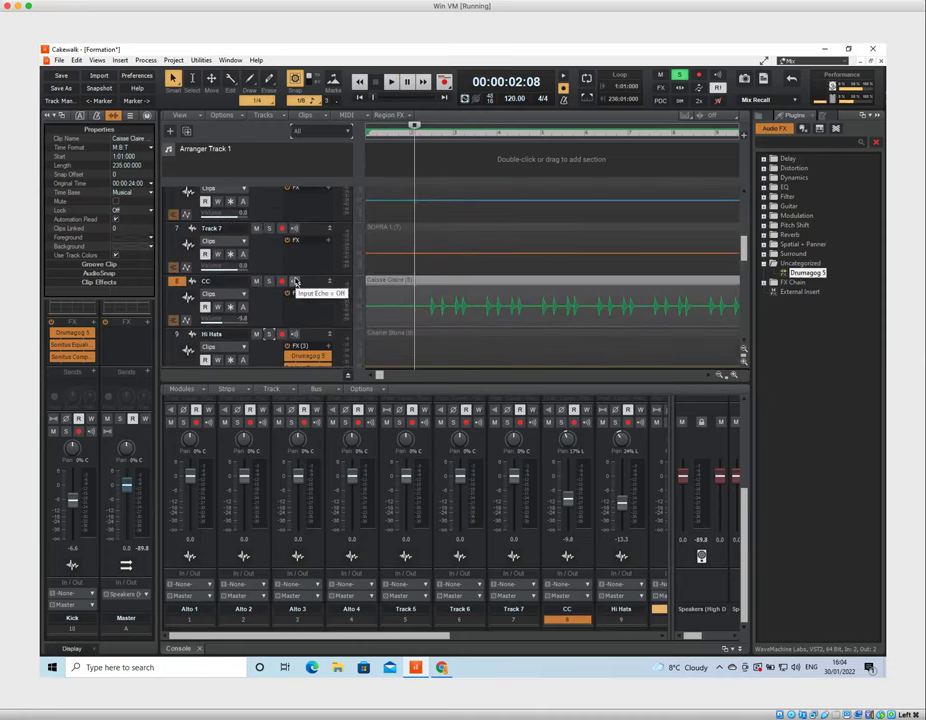
scroll(296, 284, up, 2)
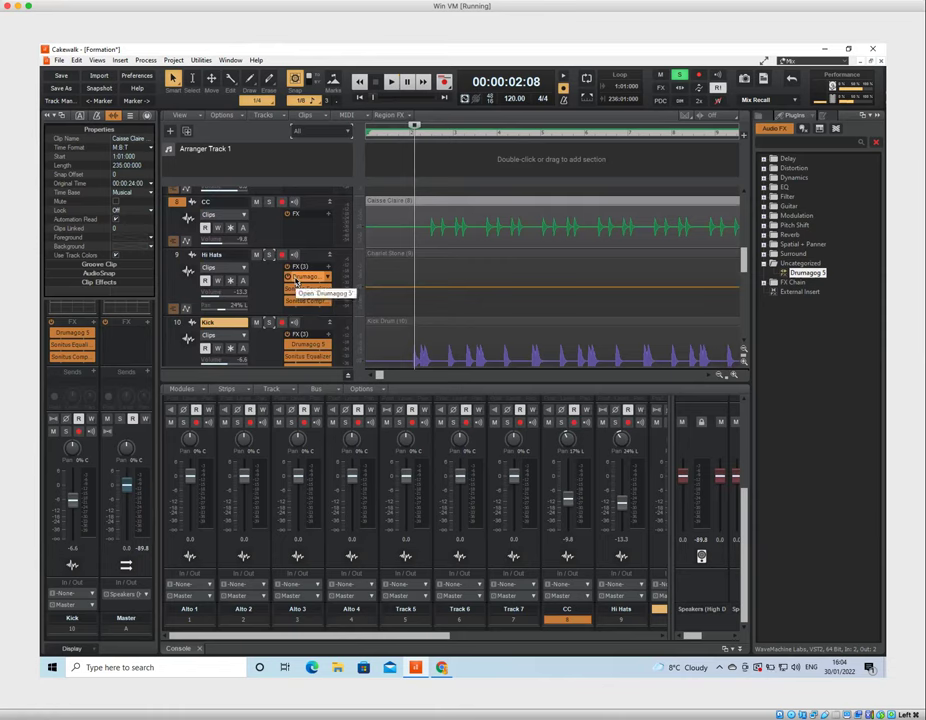
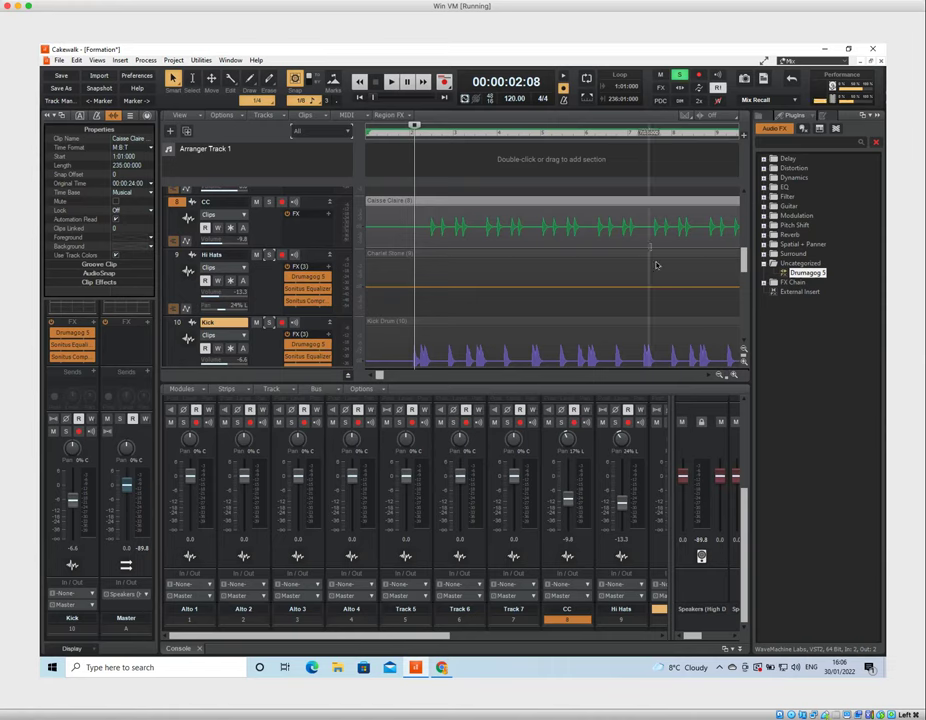
drag(801, 272, 324, 222)
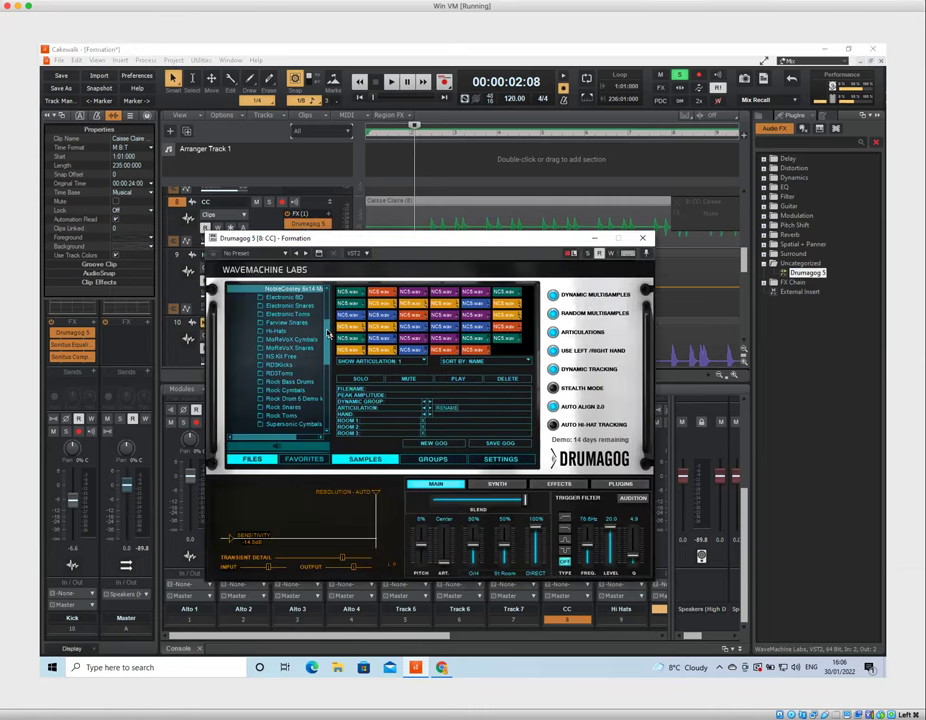
click(643, 240)
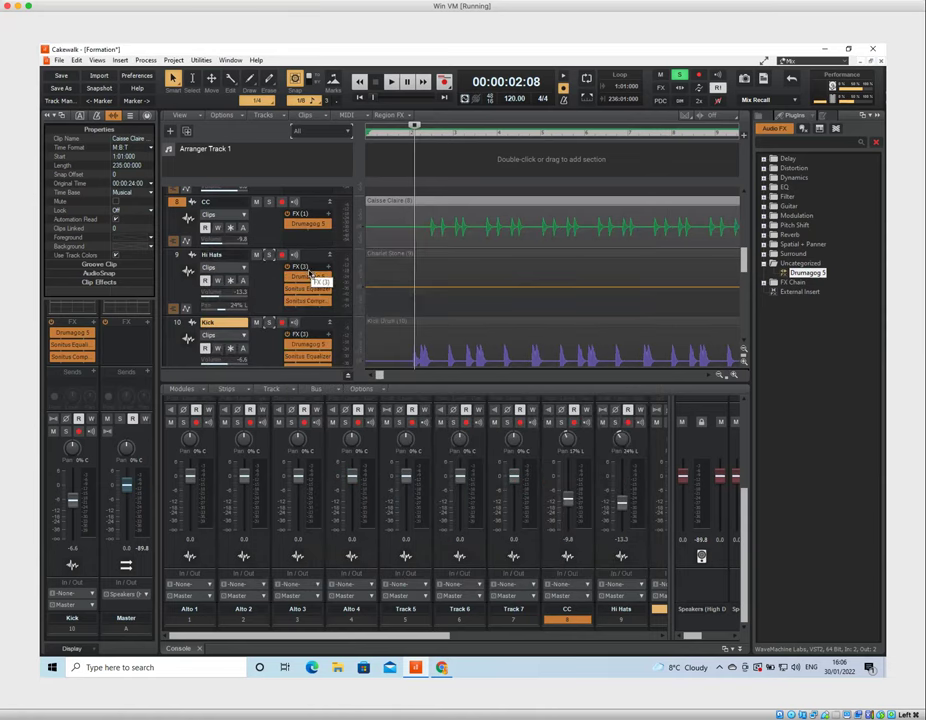
Load the EQMpleFF6.gog sample in the Rimshot track's Drumagog, and play the rimshot hits from near the track's start
drag(745, 266, 745, 297)
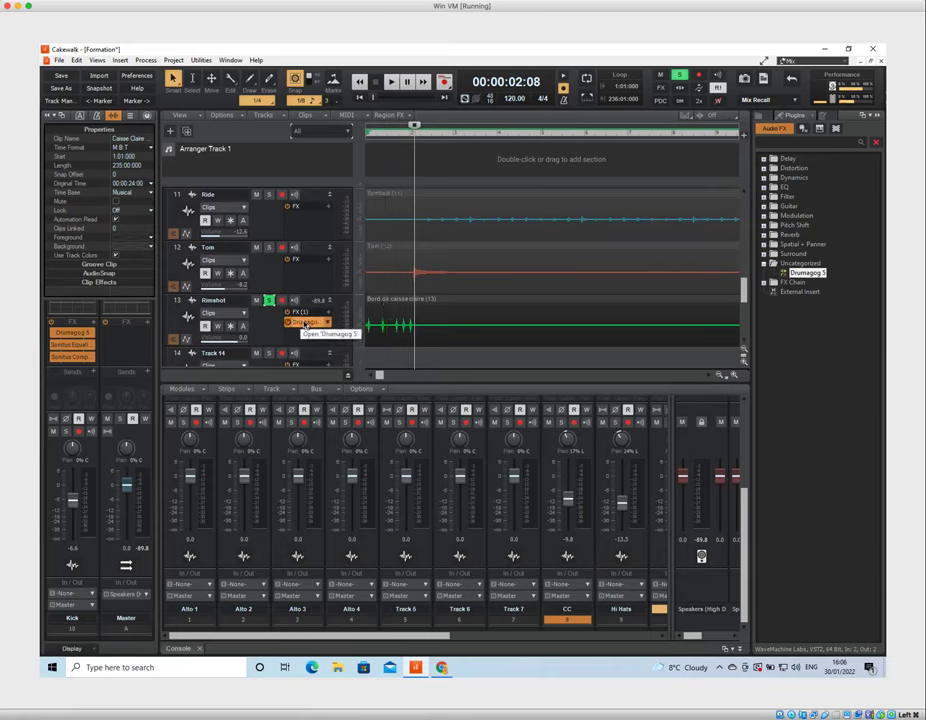
double_click(316, 324)
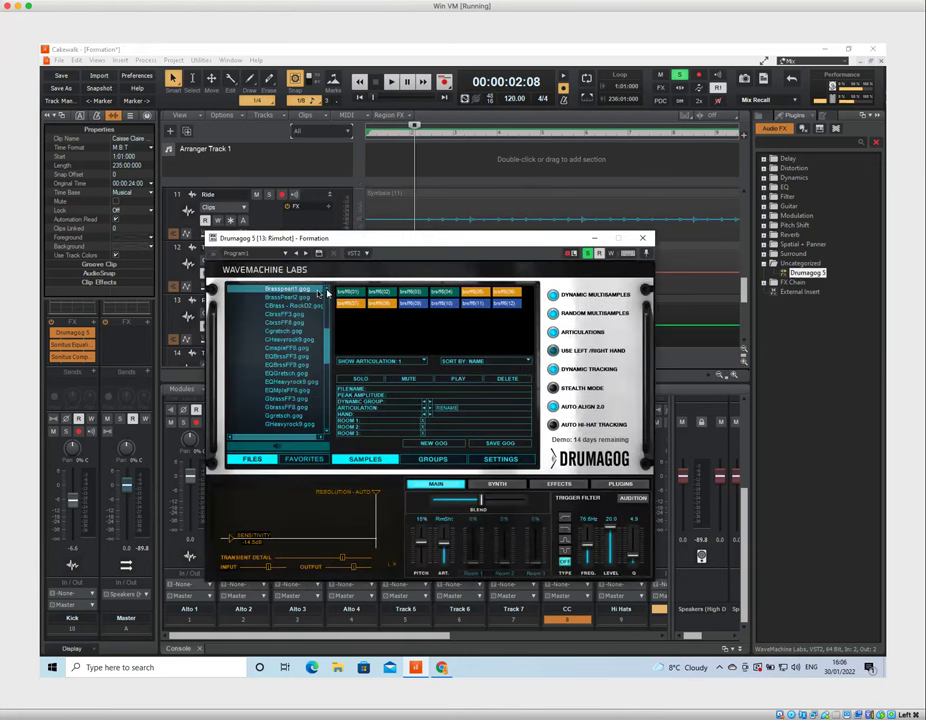
click(286, 391)
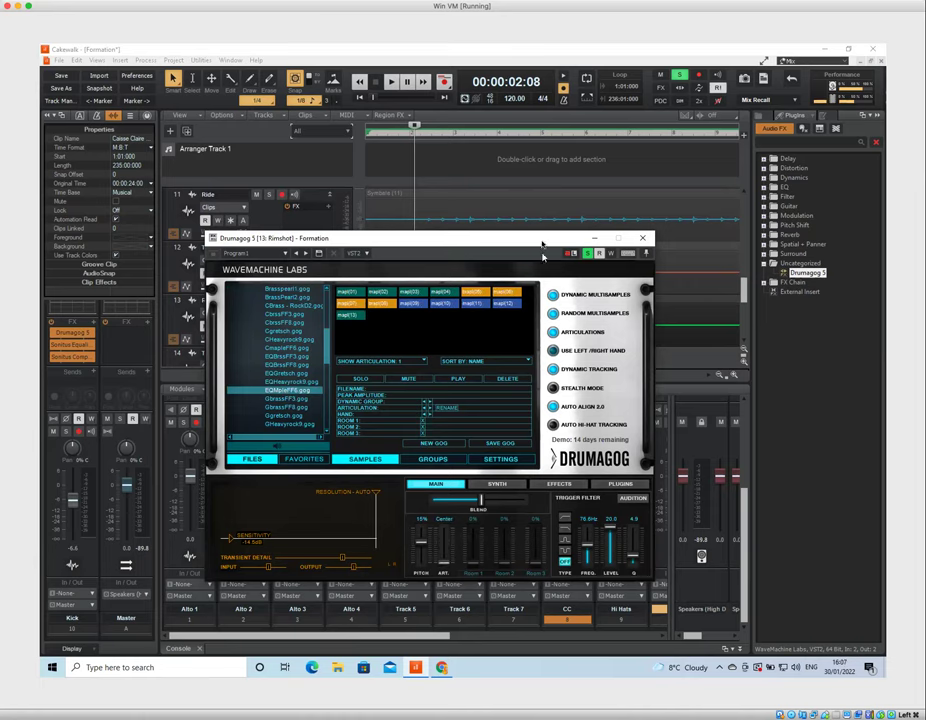
click(643, 238)
drag(365, 318, 381, 318)
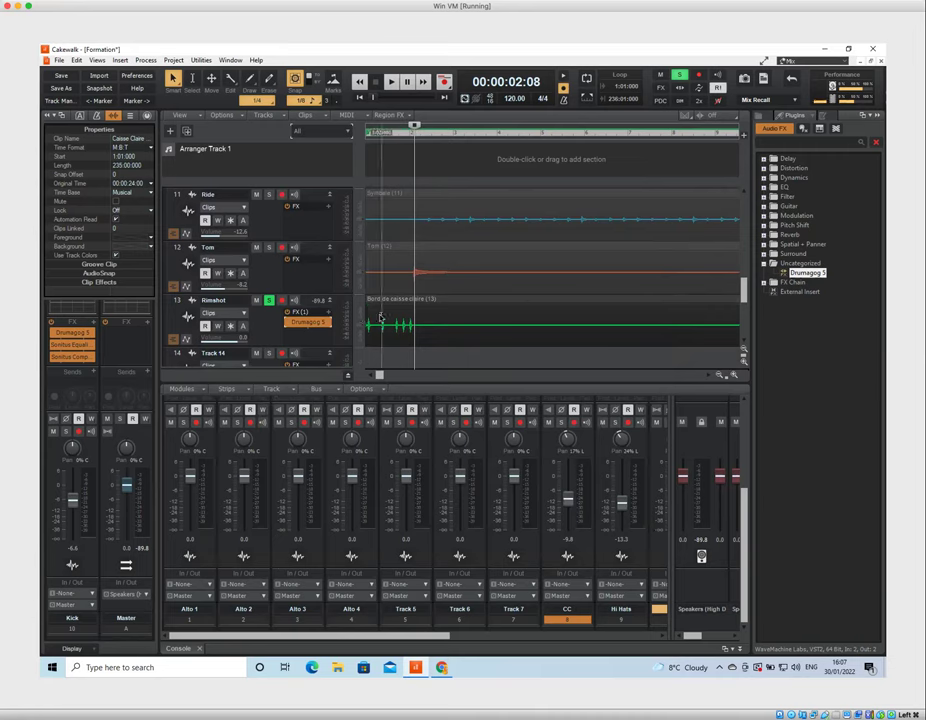
click(380, 318)
key(space)
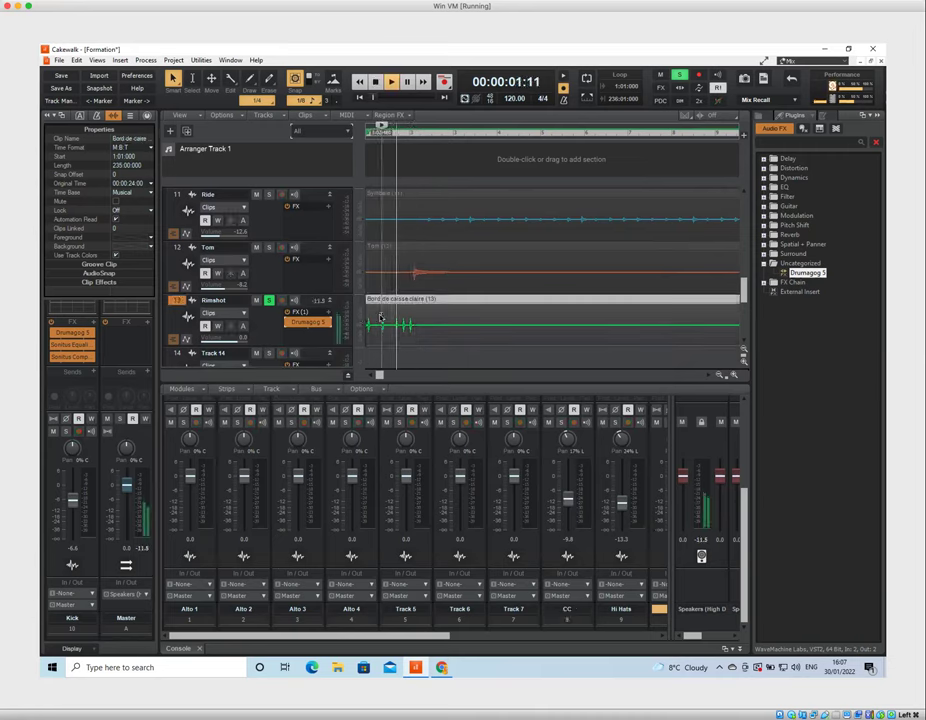
key(space)
Set the Rimshot track's Drumagog articulation to RimSht, play the hits back, and check the selected sample
double_click(310, 322)
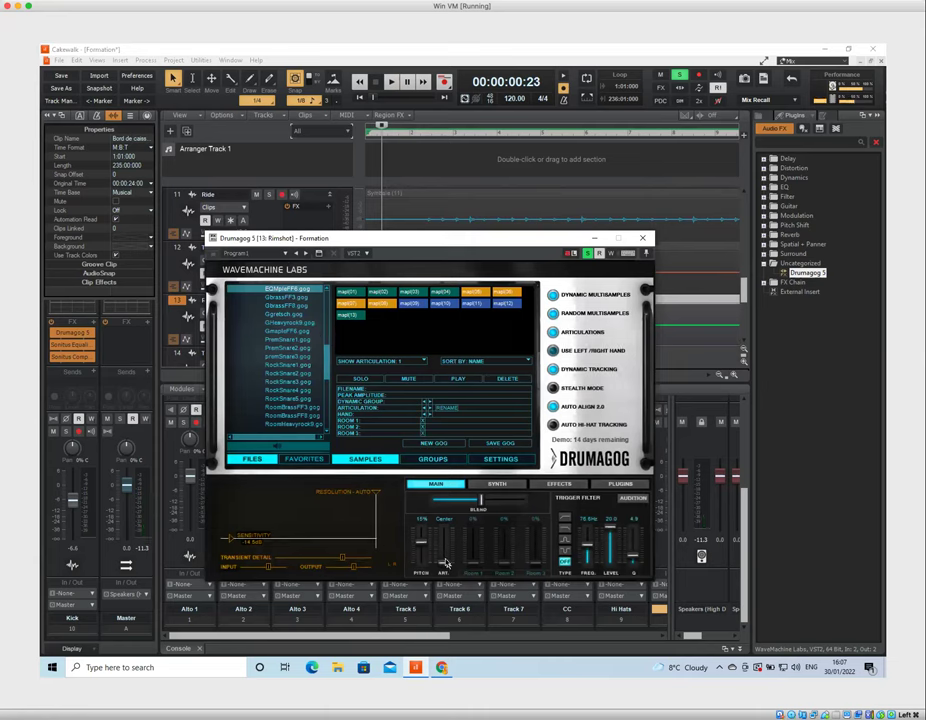
drag(446, 562, 448, 538)
click(644, 240)
key(space)
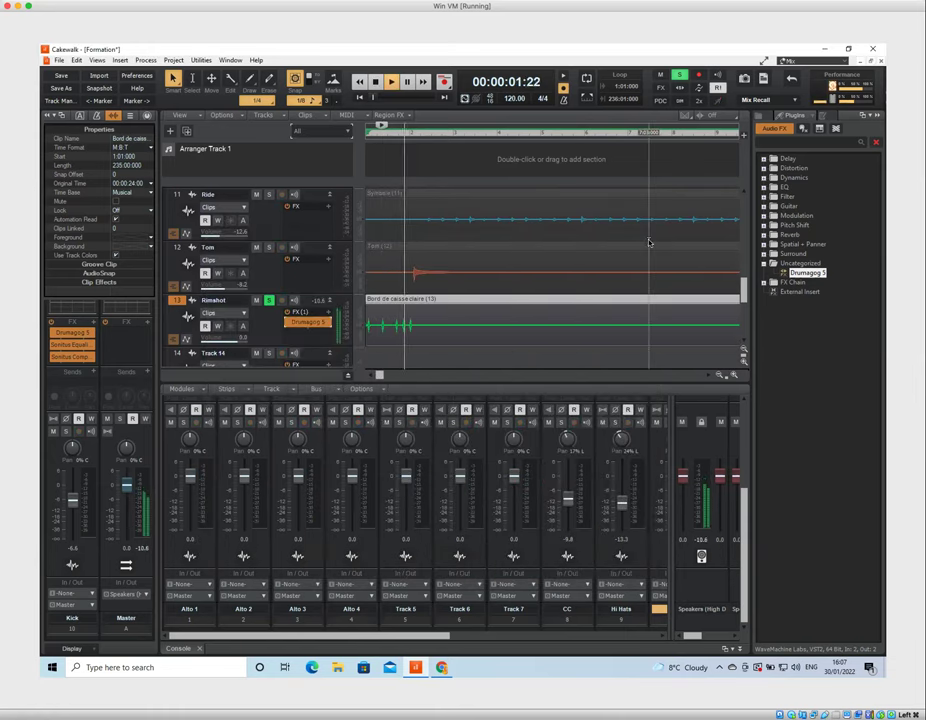
key(space)
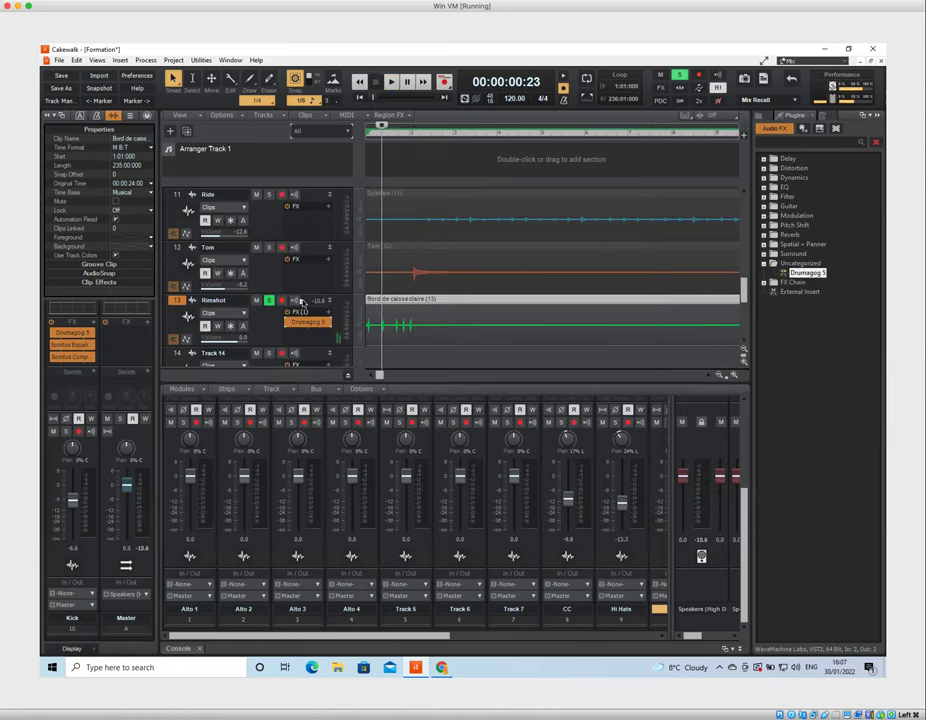
double_click(307, 322)
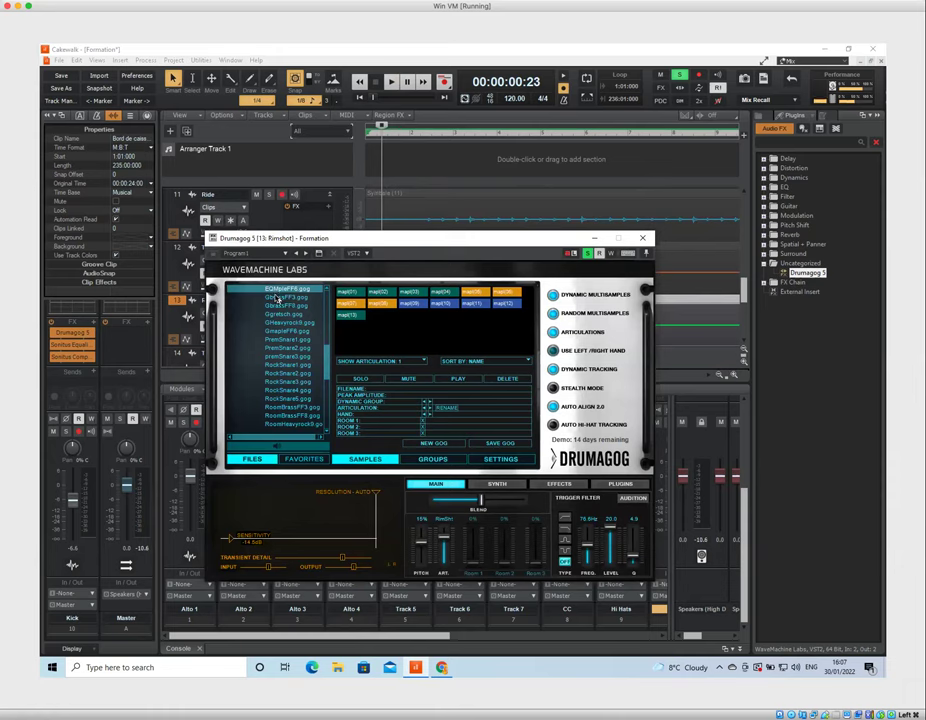
click(644, 240)
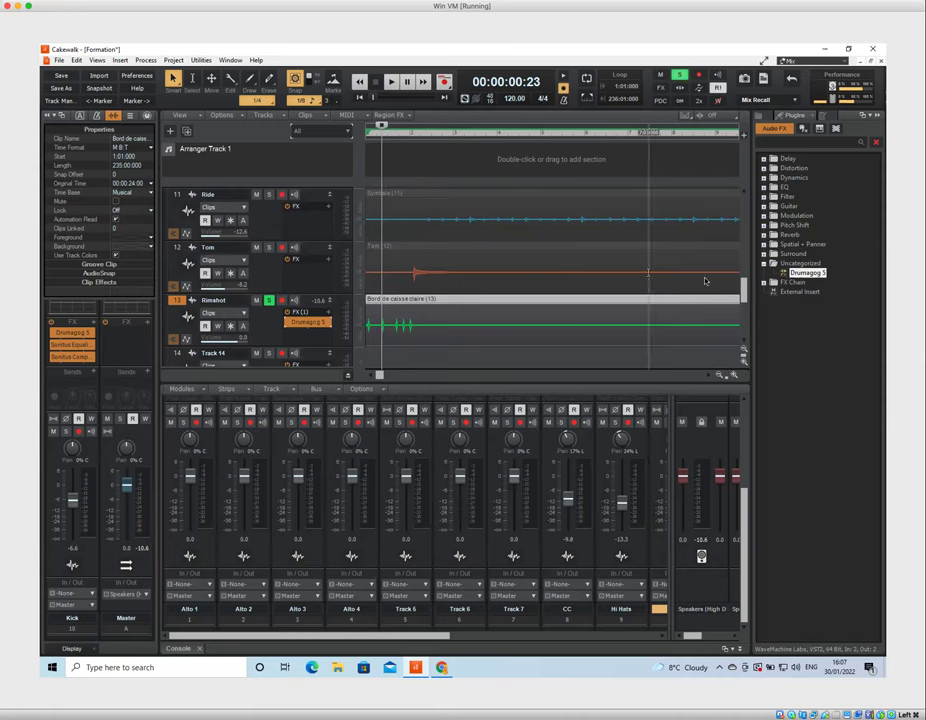
Collapse the Demo Collection folder in the CC track's Drumagog, look through the other sample folders, and close the plug-in window
scroll(744, 290, up, 1)
drag(744, 290, 744, 252)
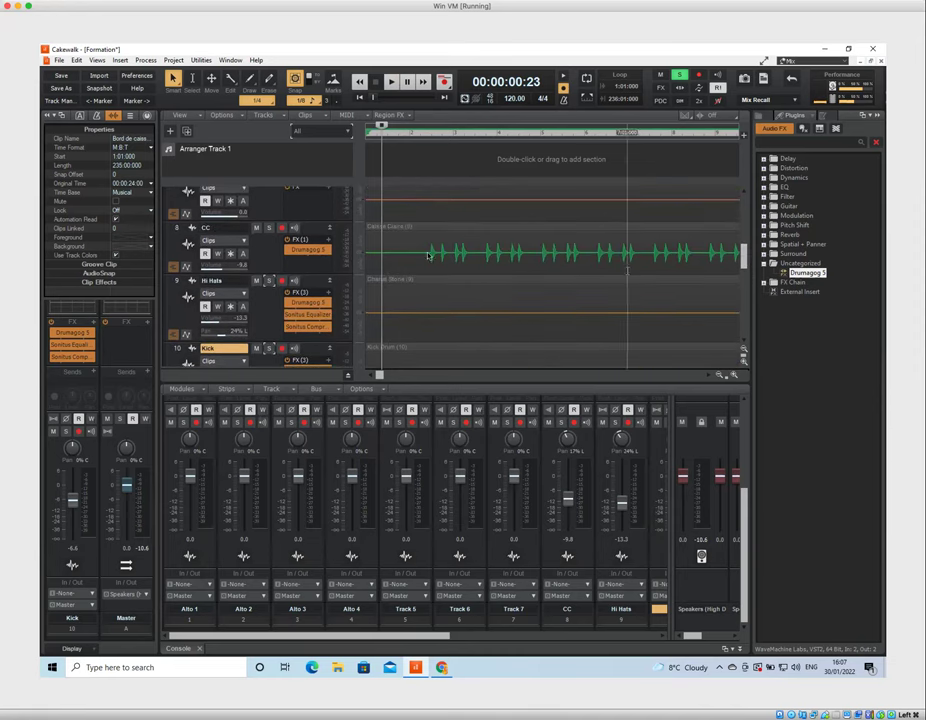
double_click(304, 251)
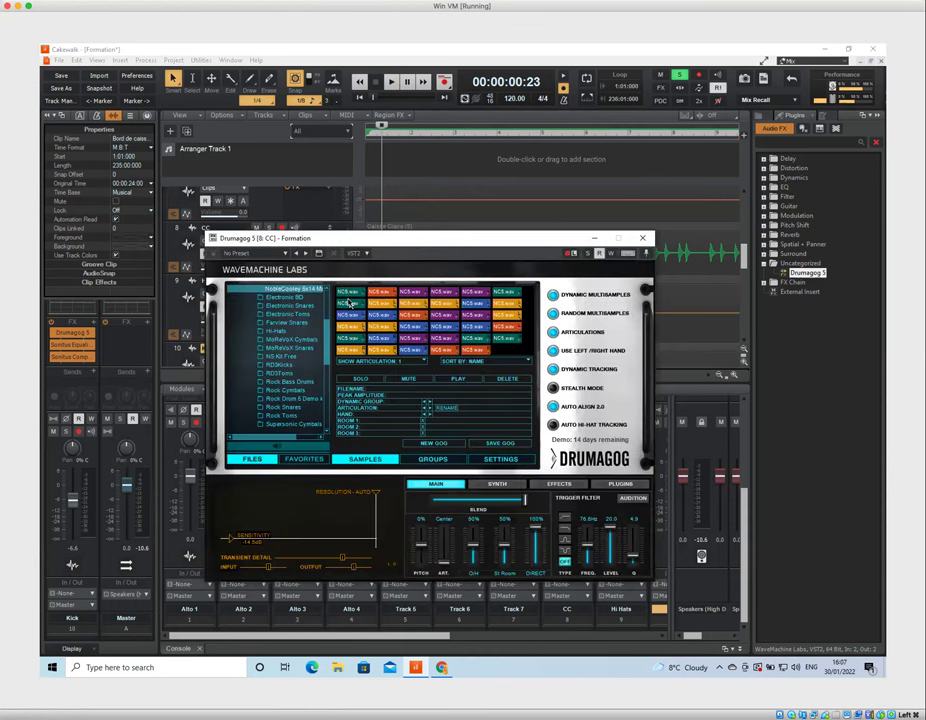
scroll(327, 325, up, 3)
scroll(326, 322, up, 2)
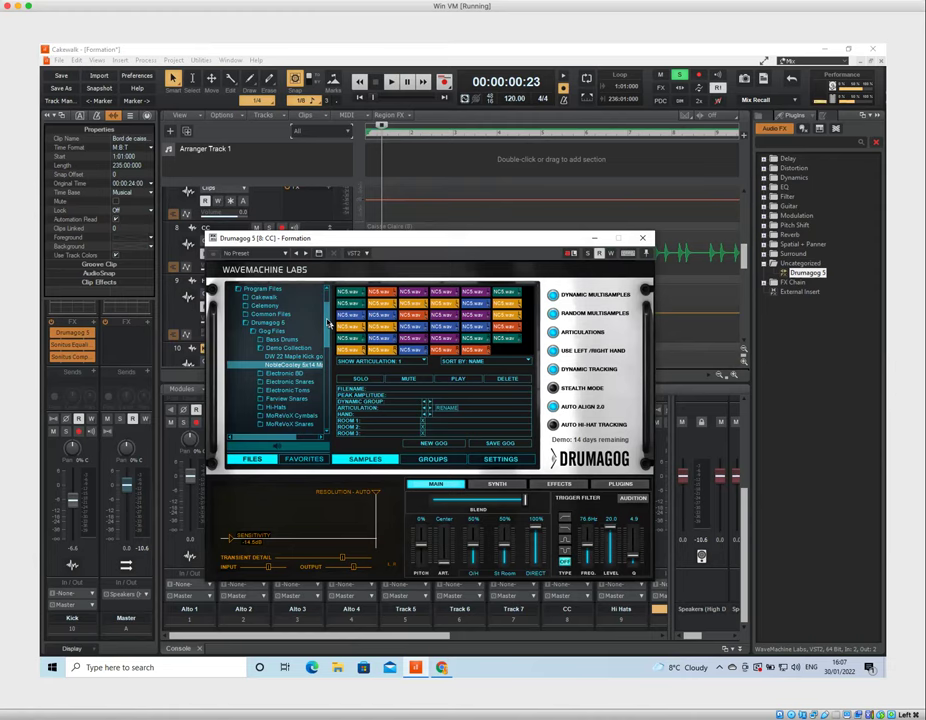
double_click(272, 350)
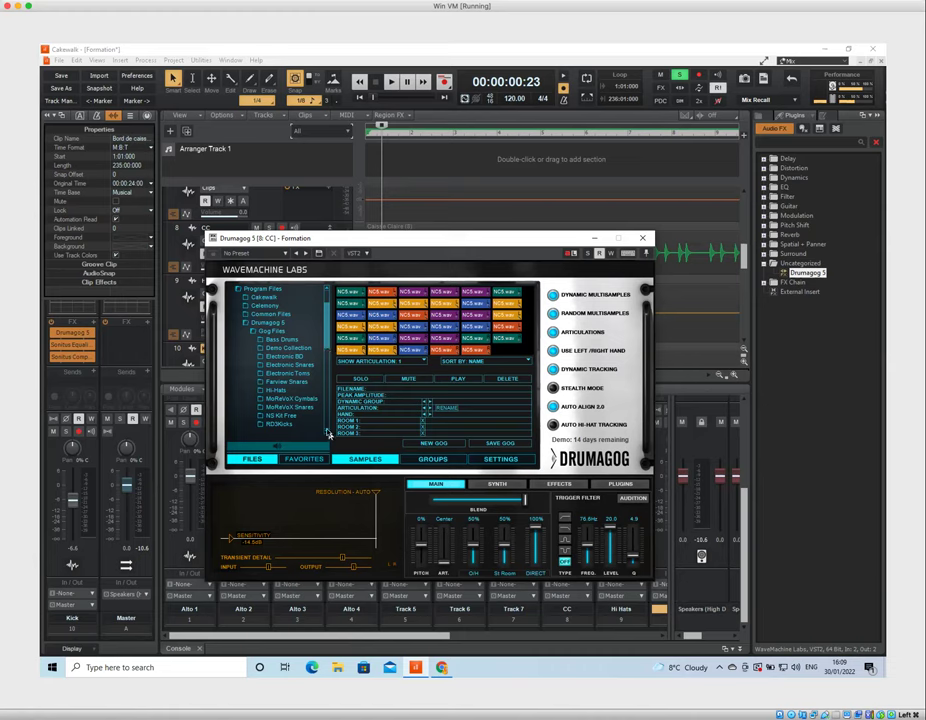
scroll(327, 433, down, 5)
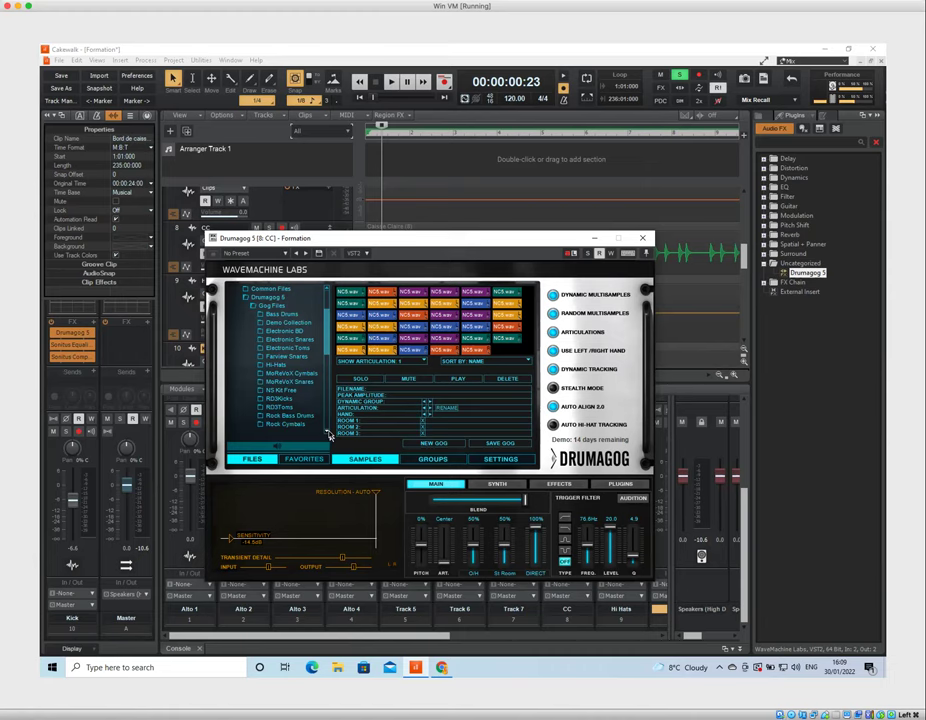
scroll(300, 400, down, 4)
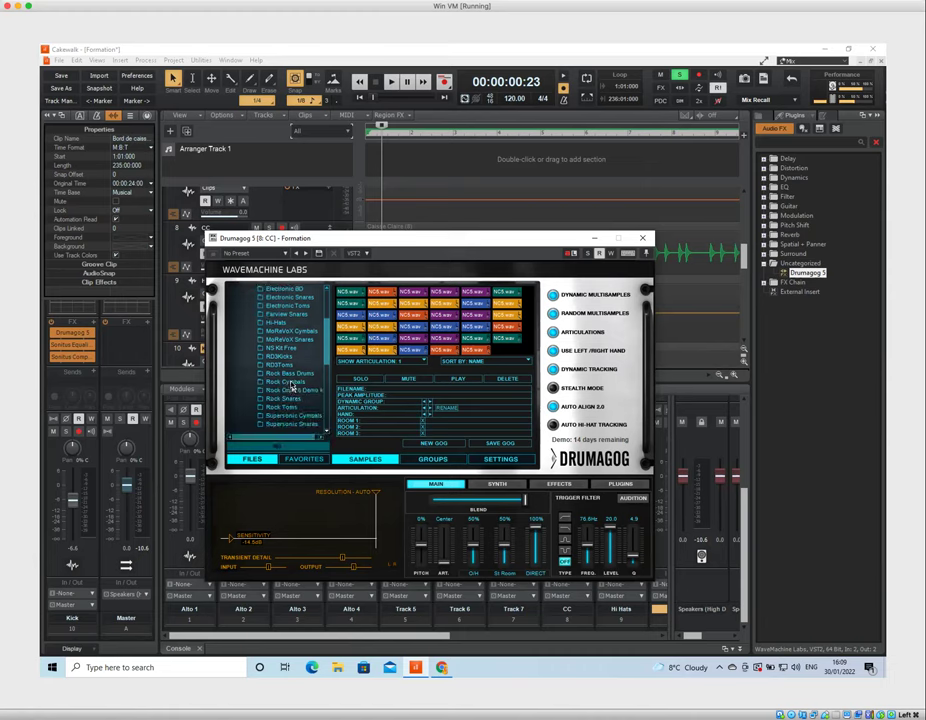
scroll(290, 366, down, 5)
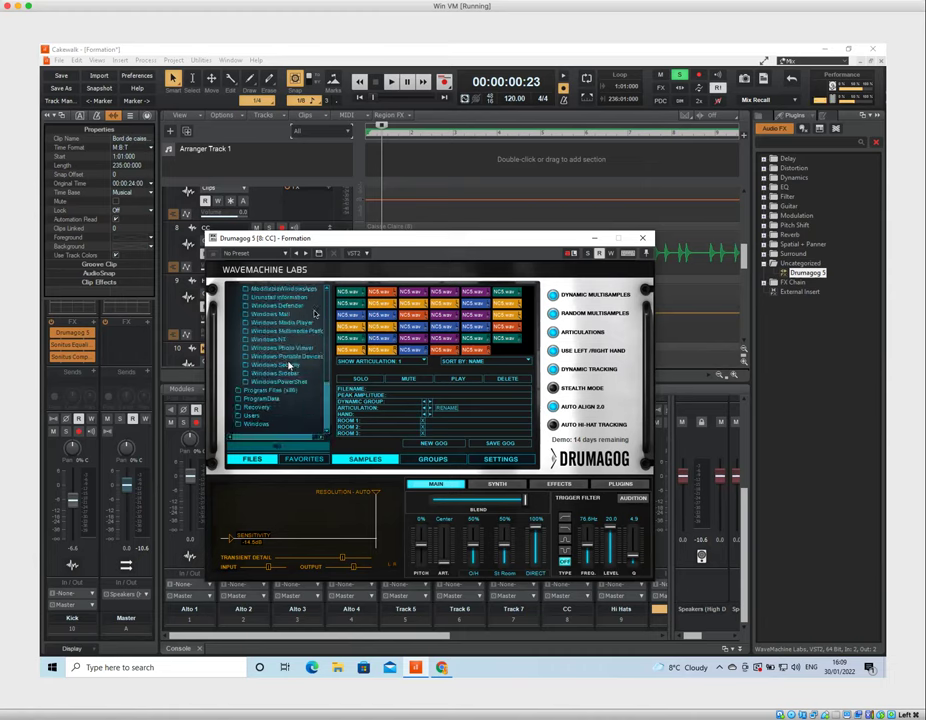
click(643, 240)
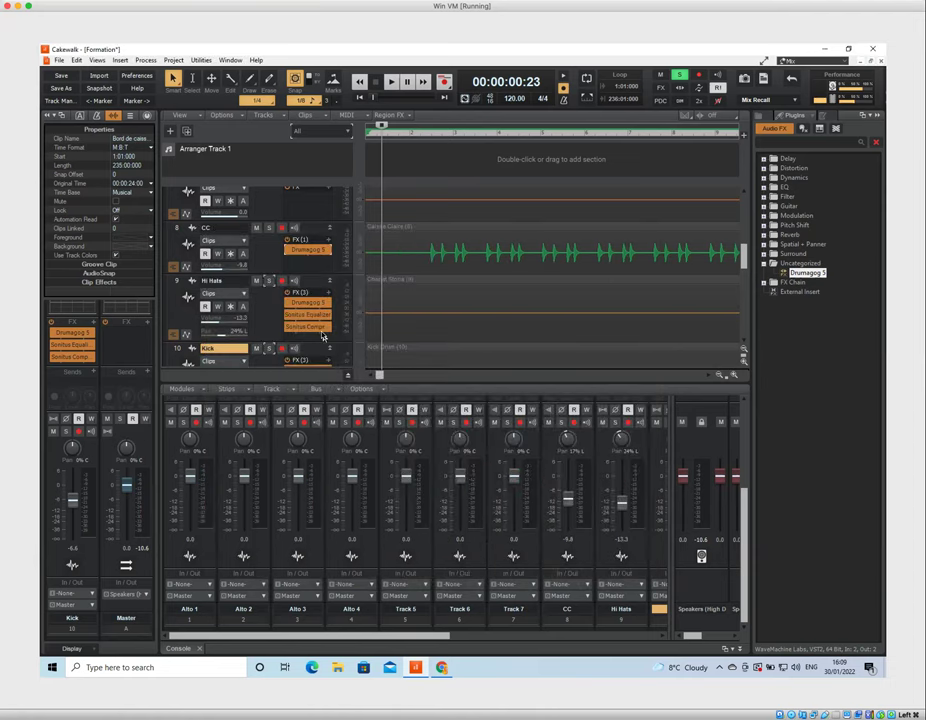
Check in the Rimshot track's Drumagog which folder holds the loaded sample, and close the plug-in window
drag(744, 267, 746, 296)
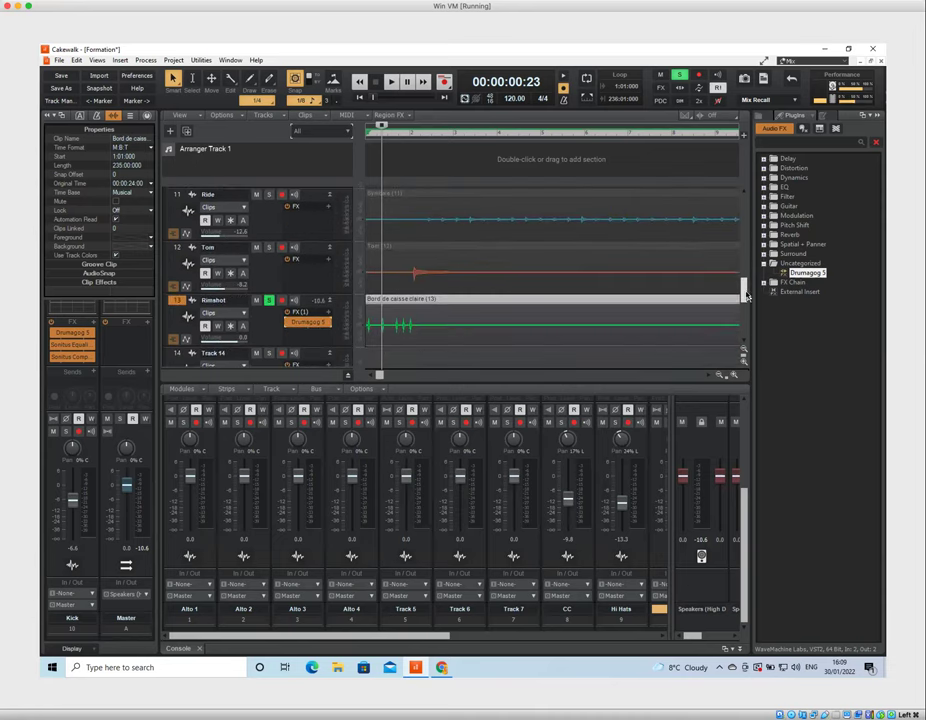
double_click(322, 327)
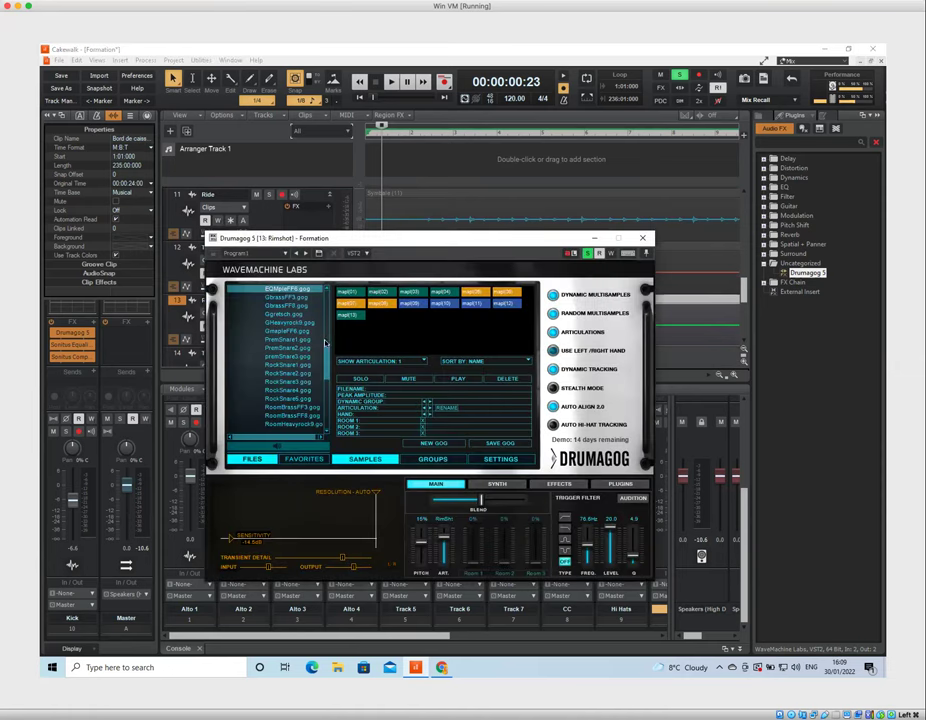
scroll(328, 348, up, 1)
scroll(328, 346, up, 4)
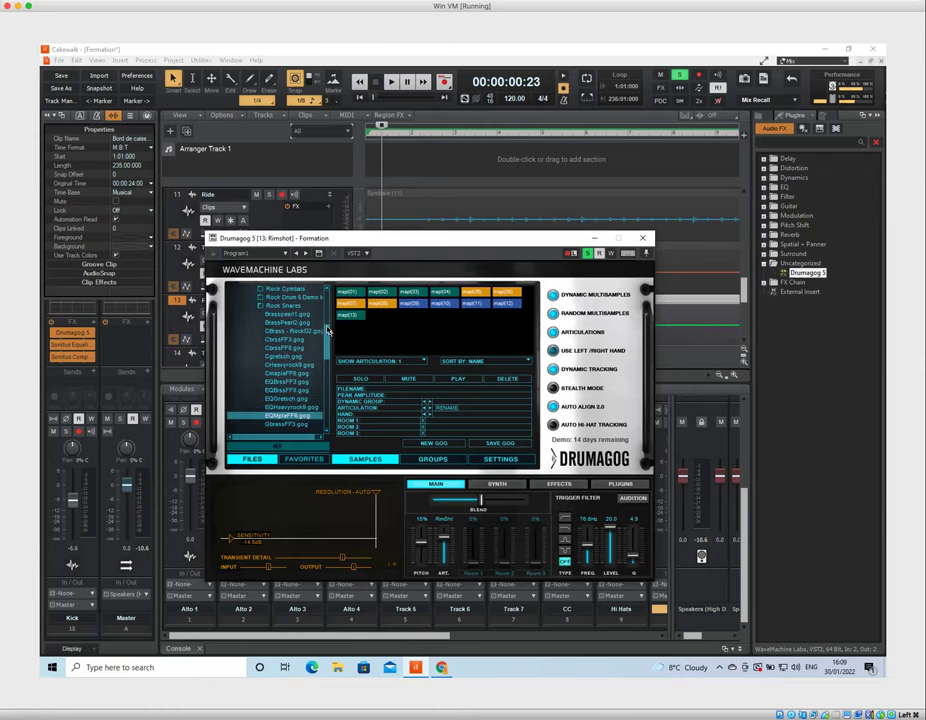
click(642, 238)
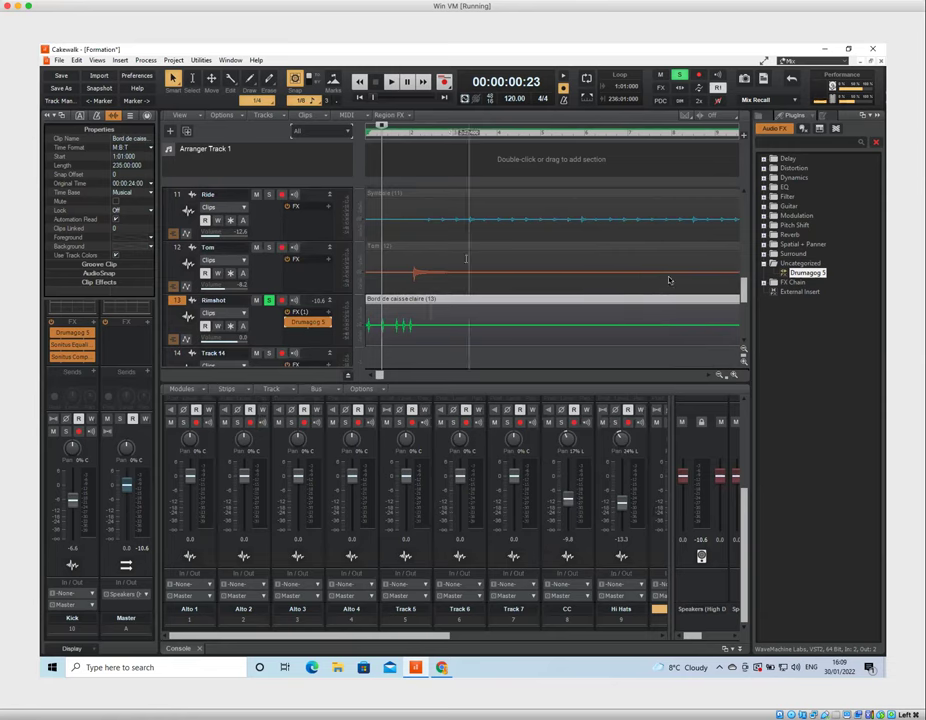
Reopen the CC track's Drumagog and browse the Gog Files folders for snare samples
scroll(744, 284, up, 1)
drag(744, 284, 739, 254)
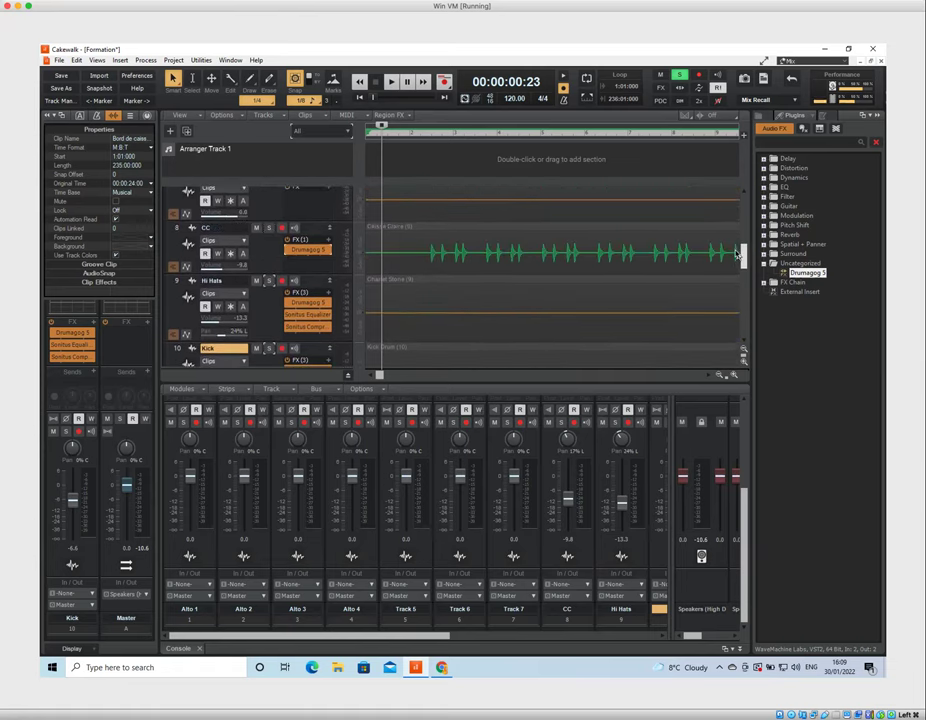
double_click(307, 249)
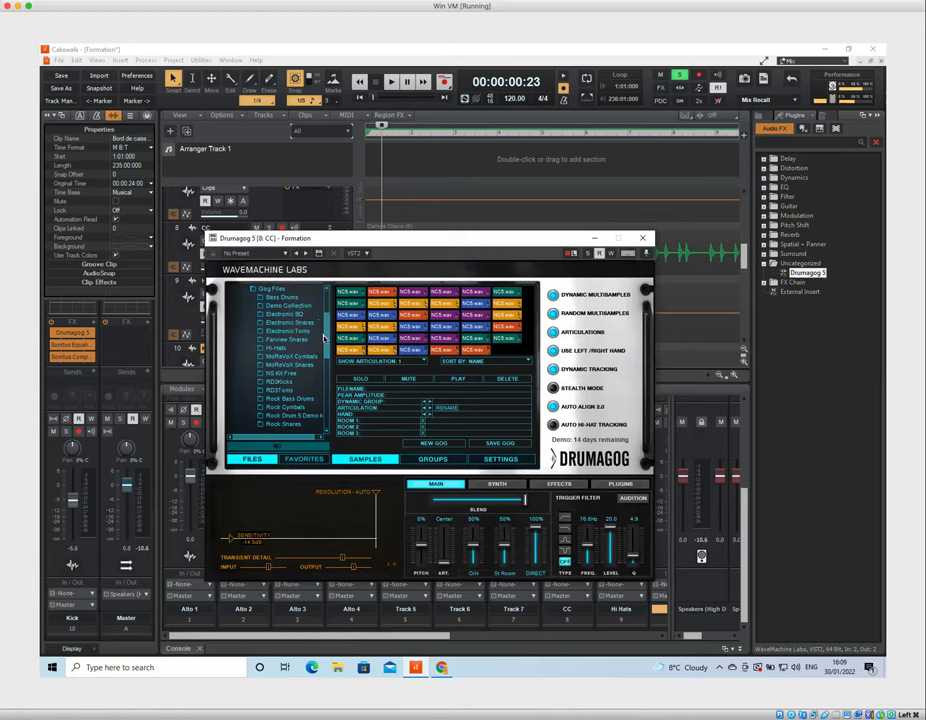
Load the EQMpleFF6.gog sample from the Rock Snares folder into Drumagog on the CC track and close the plug-in window
drag(325, 341, 326, 349)
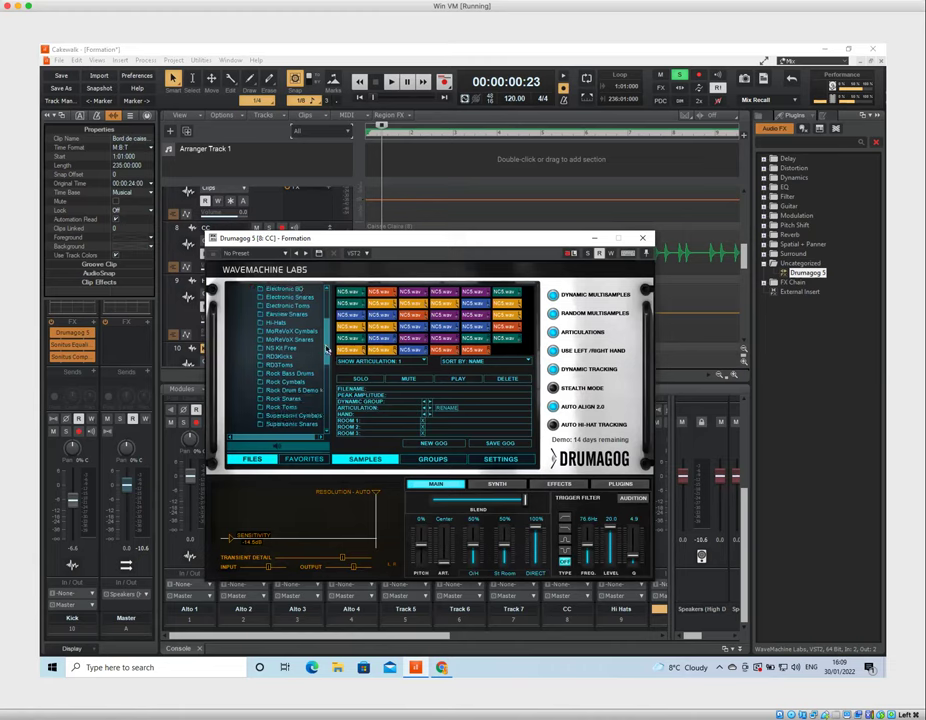
double_click(285, 398)
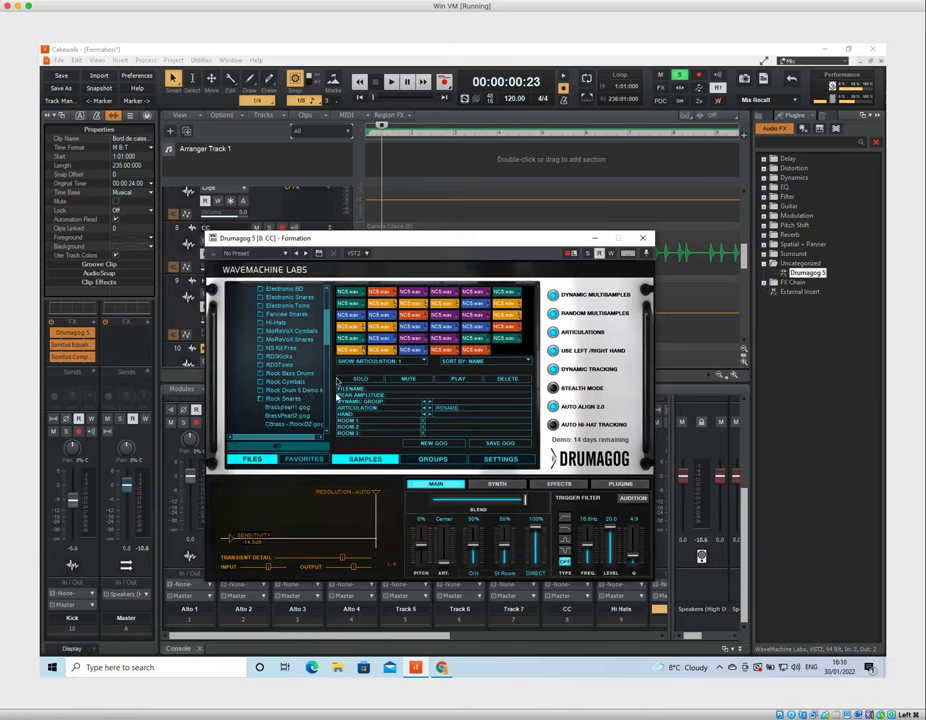
drag(326, 348, 329, 363)
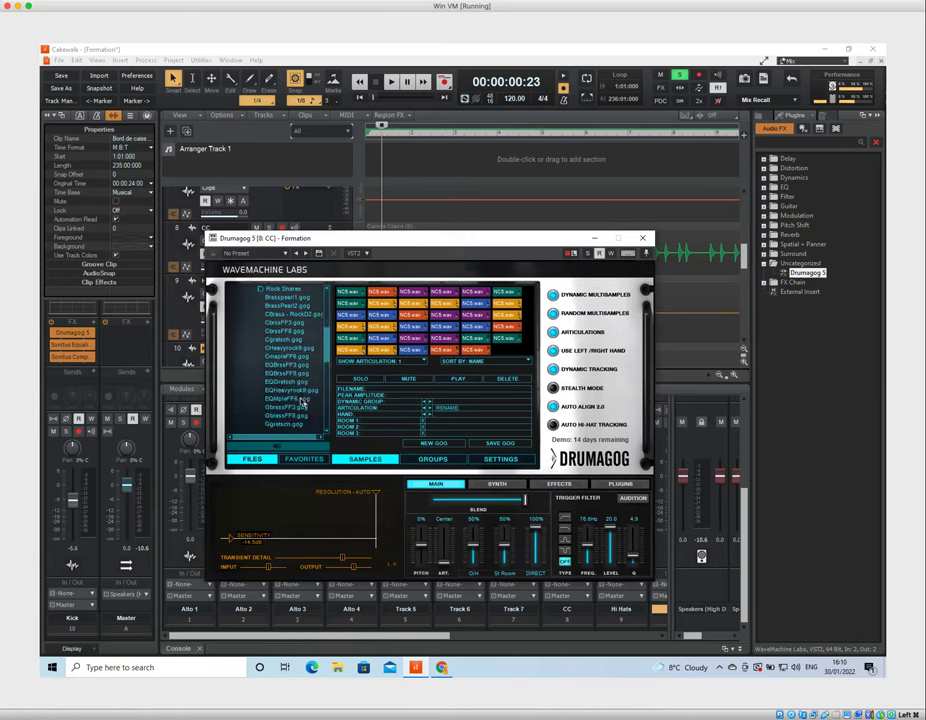
click(300, 398)
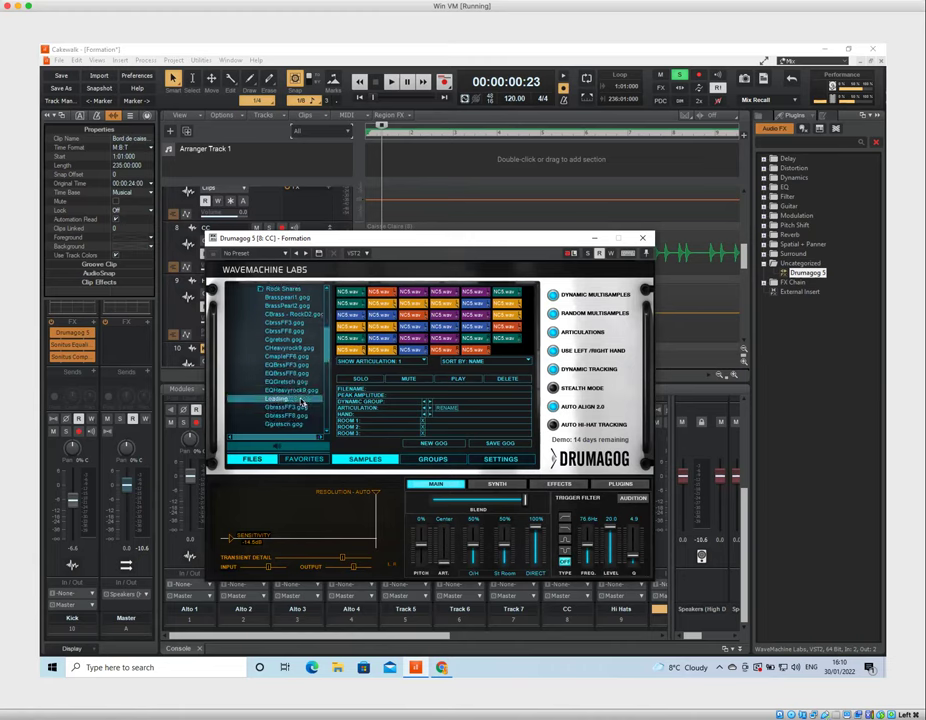
click(644, 240)
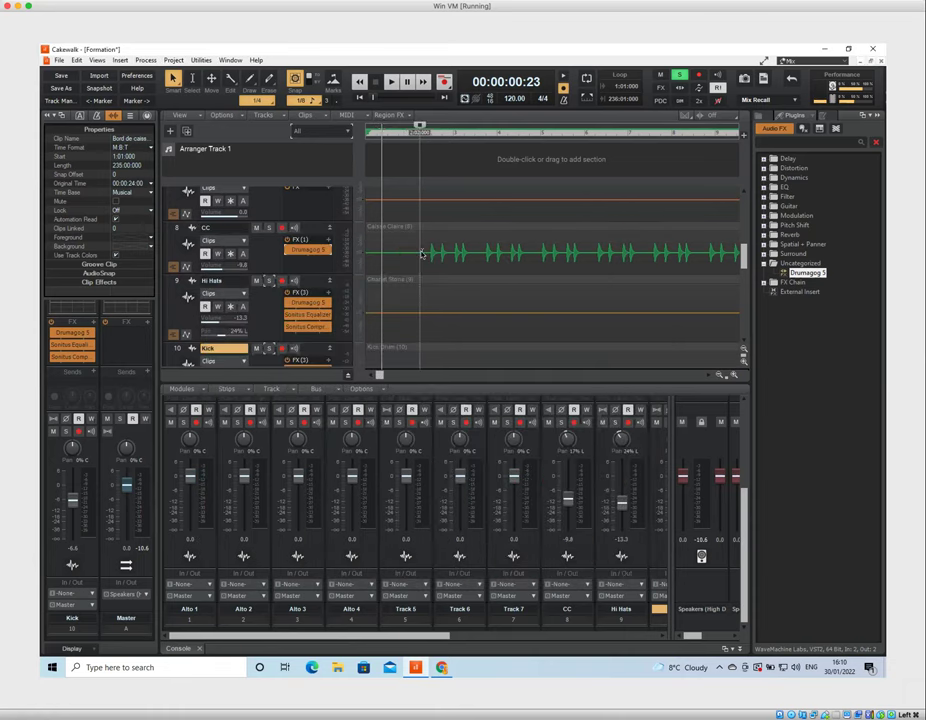
Solo the CC track and play it from around measure 2
click(421, 253)
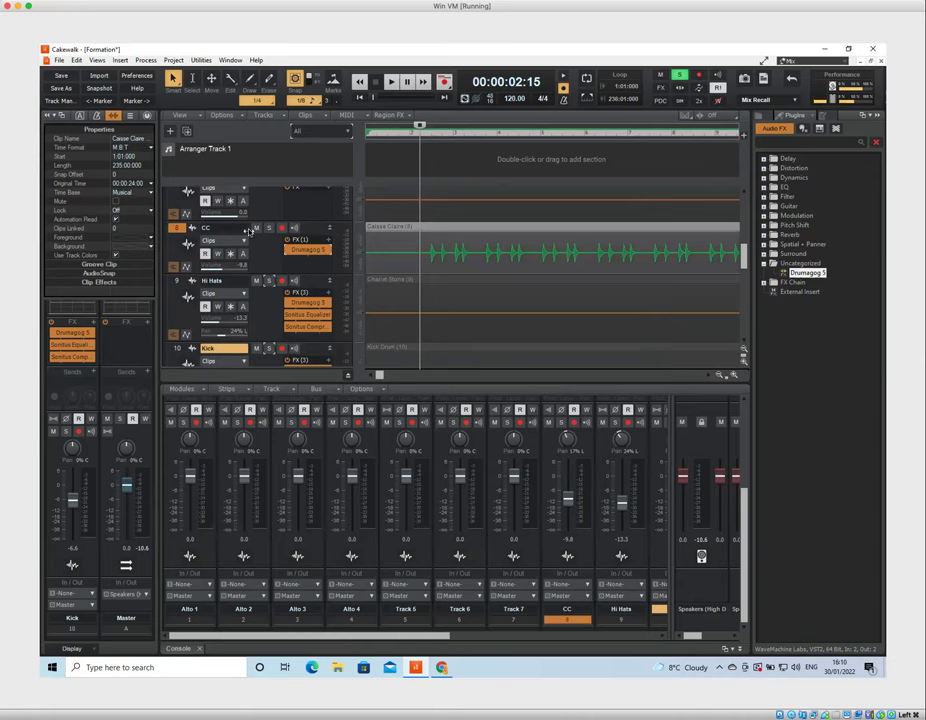
click(268, 229)
key(space)
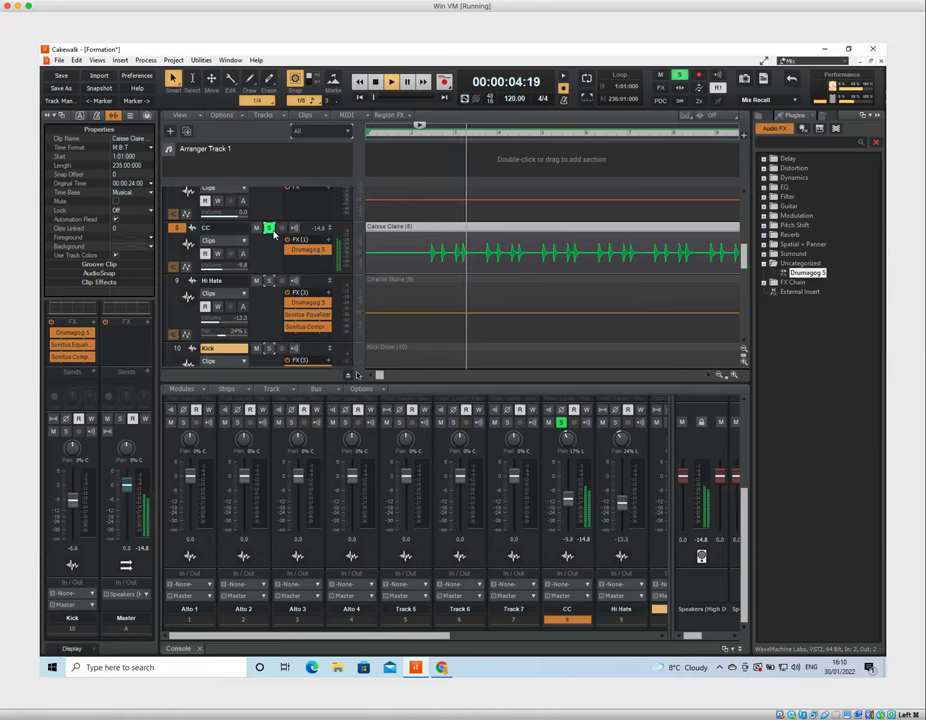
Set the CC track's Drumagog blend to about three quarters and adjust its pitch during playback, closing the plug-in and stopping playback
double_click(306, 250)
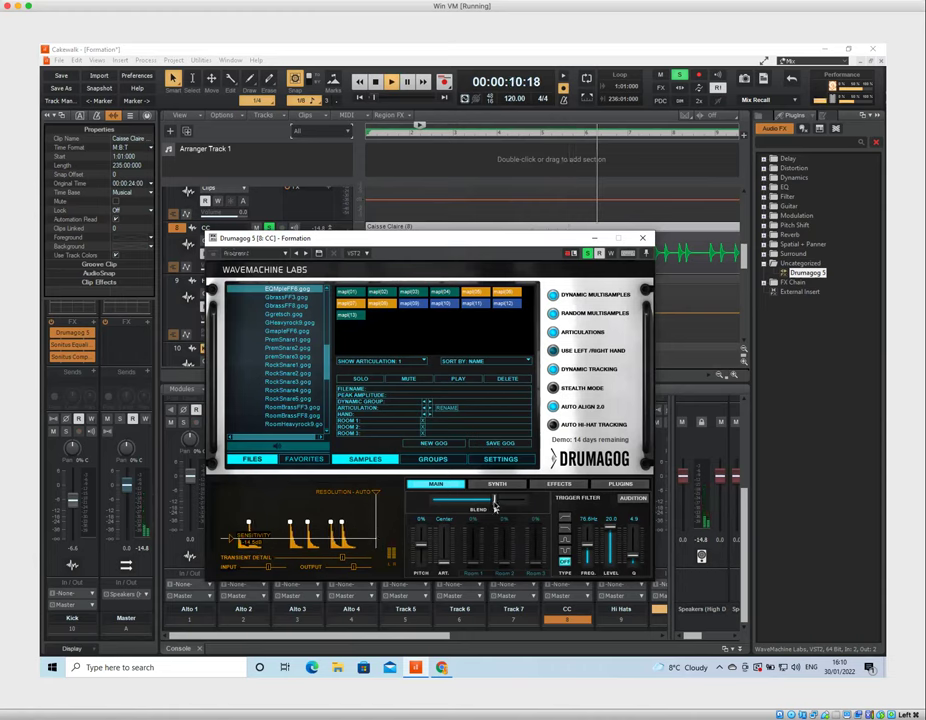
drag(494, 506, 501, 508)
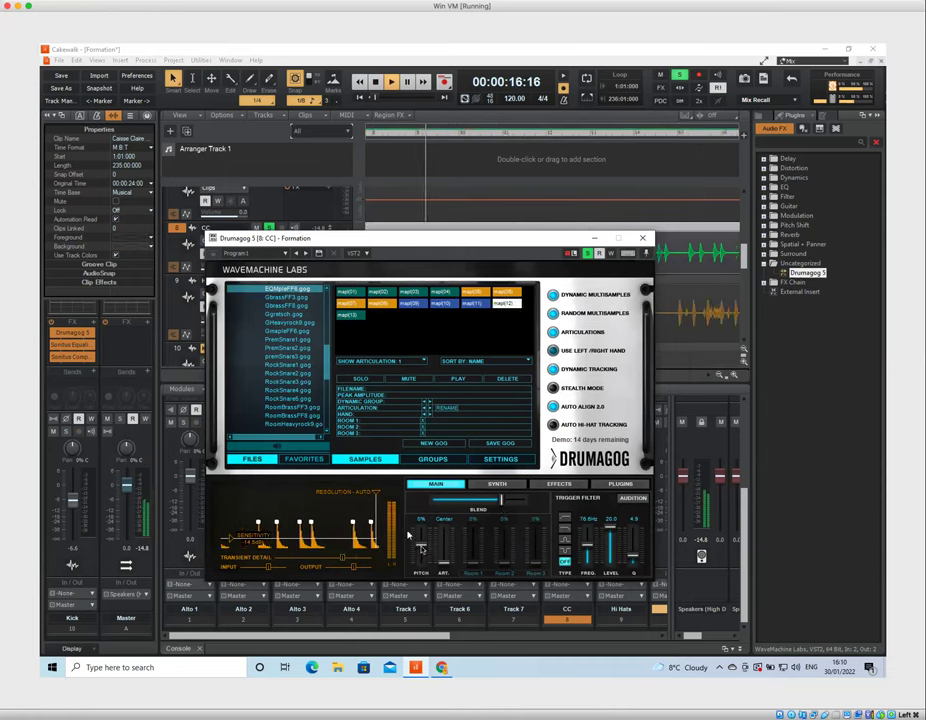
drag(414, 543, 422, 544)
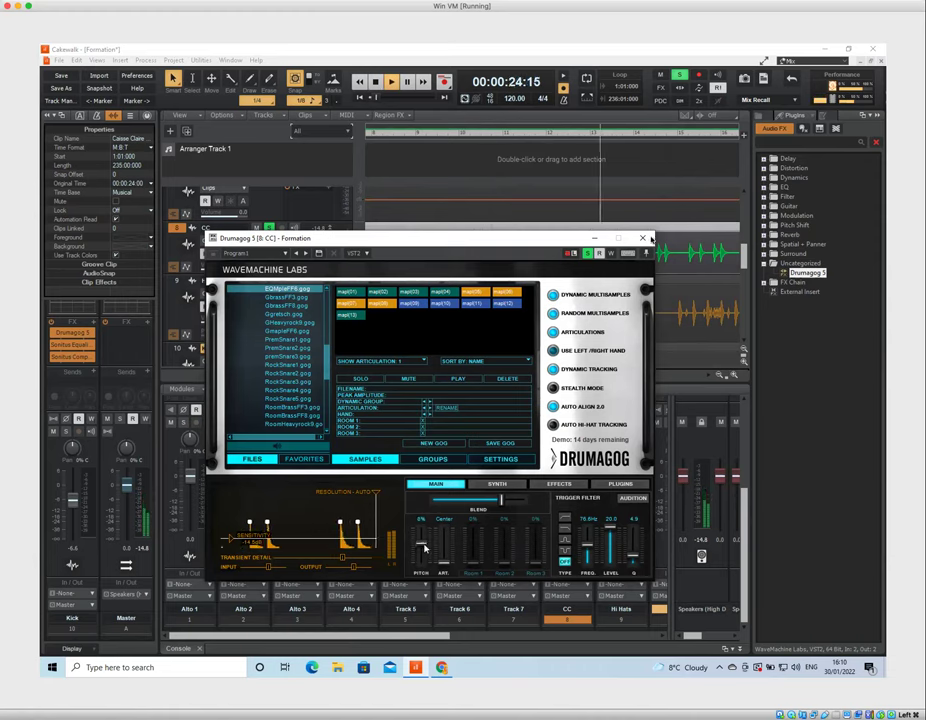
click(642, 238)
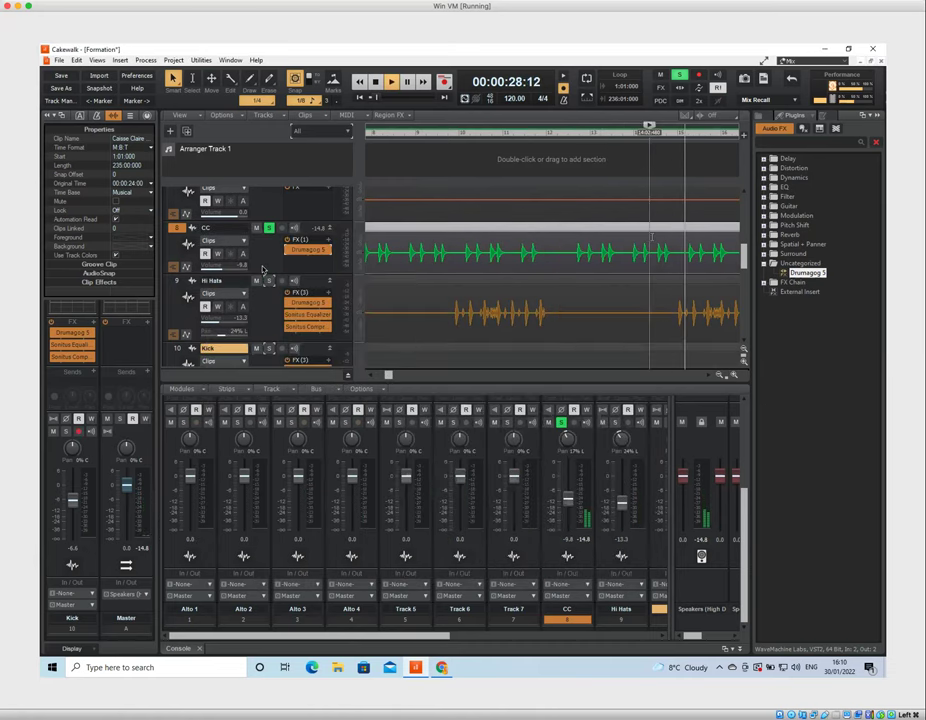
key(space)
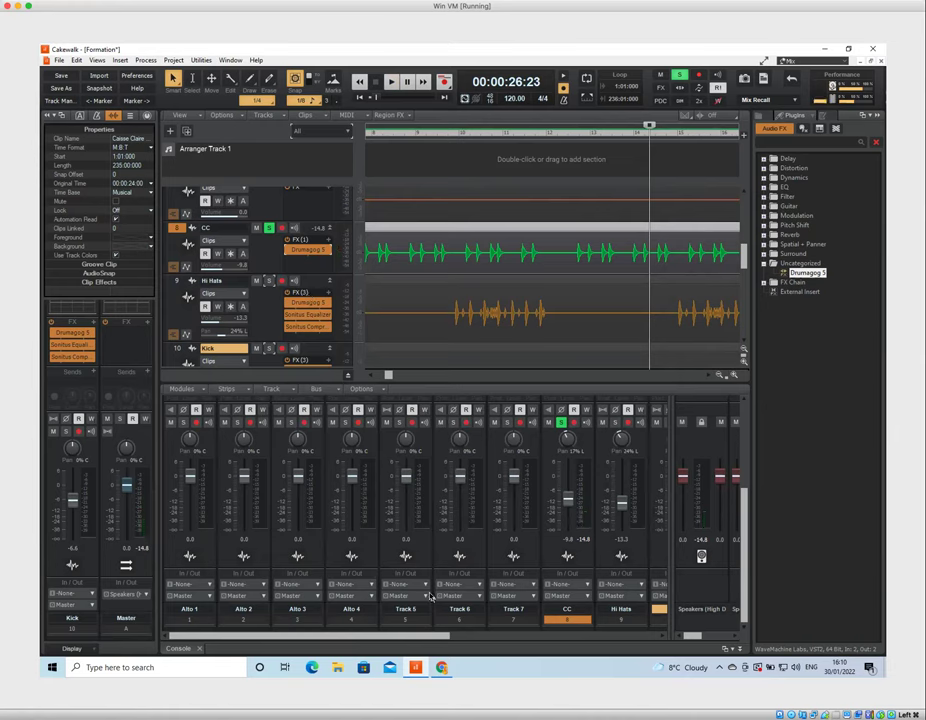
Solo the Hi Hats, Kick, Ride, Tom and Rimshot tracks alongside CC in the console
drag(433, 642, 498, 643)
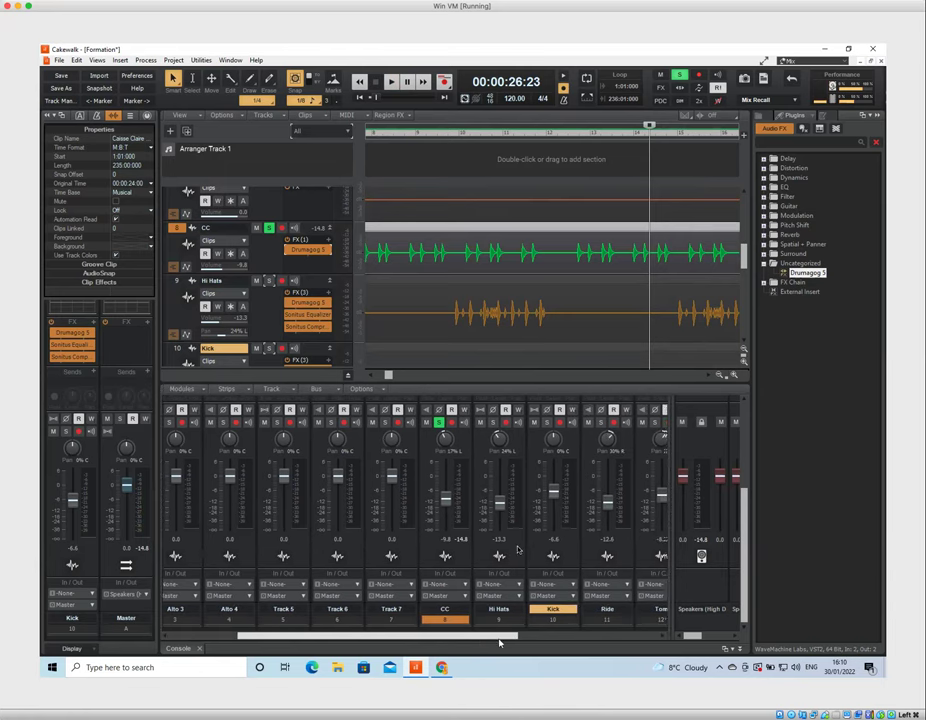
click(493, 423)
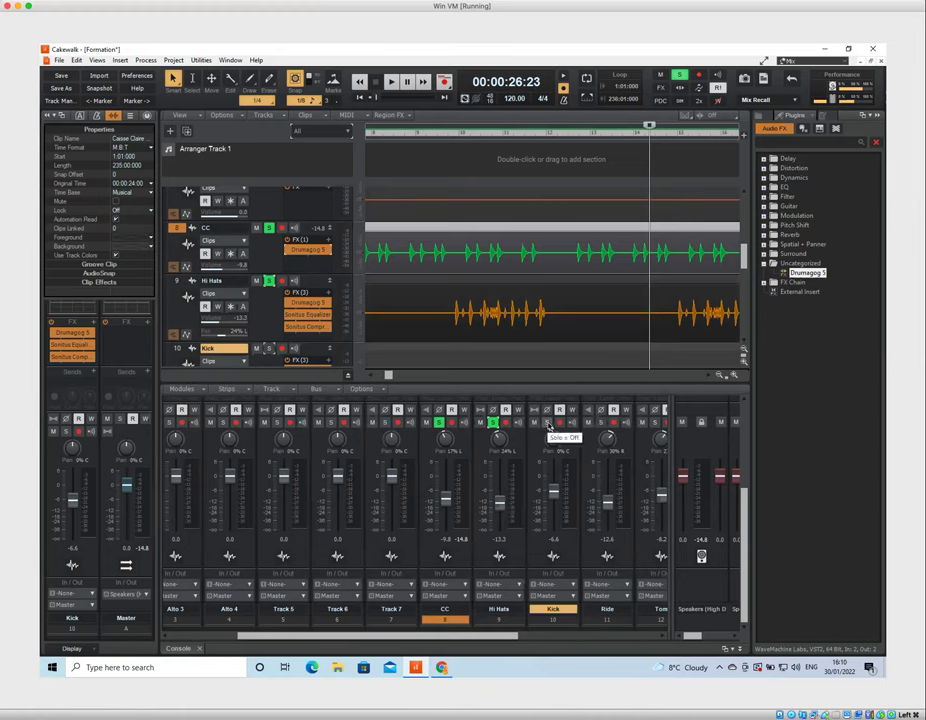
click(547, 423)
click(601, 423)
drag(515, 635, 613, 636)
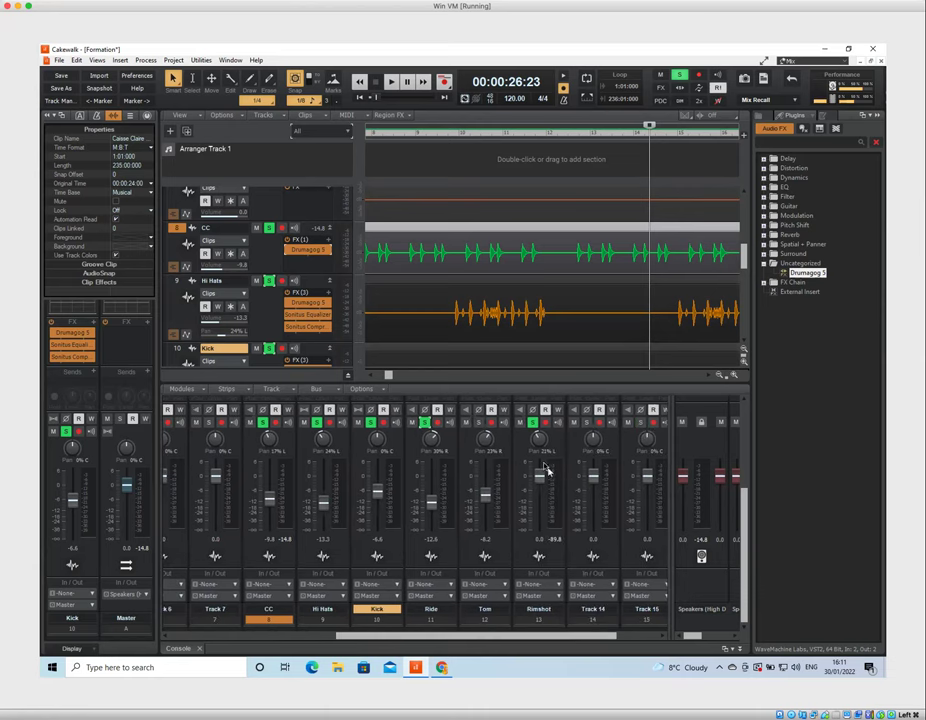
click(480, 423)
Play the soloed drum tracks together from around measure 8
scroll(316, 285, down, 1)
scroll(316, 287, up, 1)
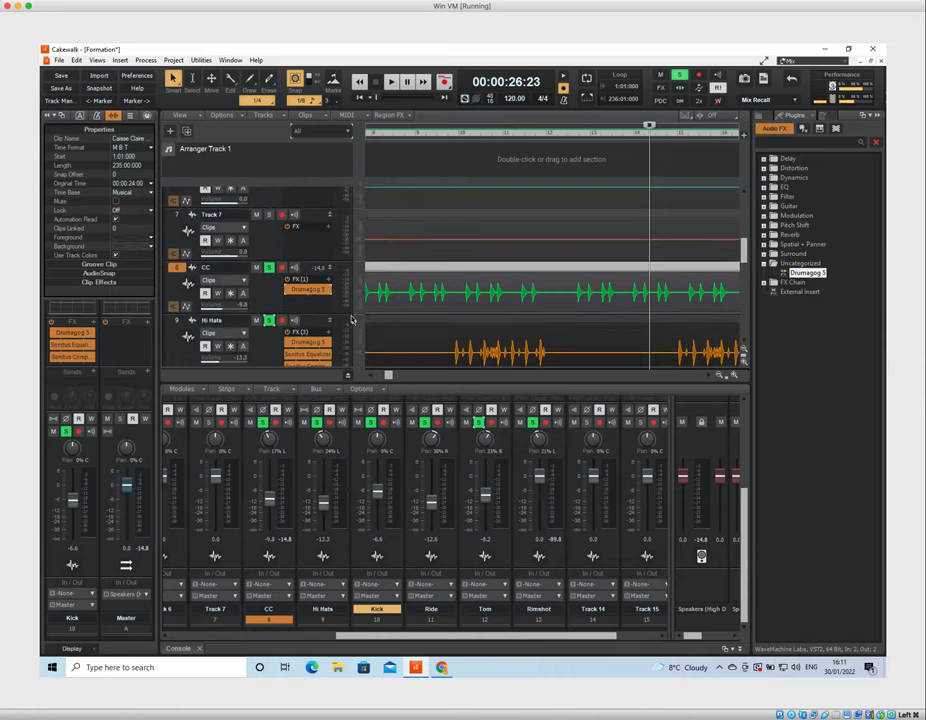
scroll(351, 319, up, 2)
scroll(351, 319, down, 3)
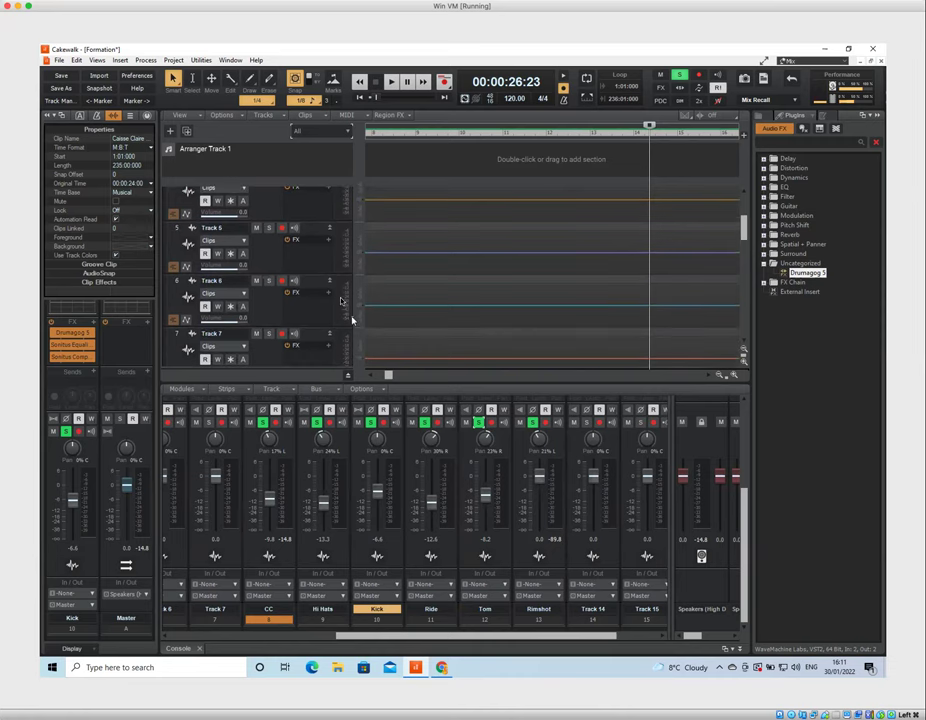
scroll(409, 291, down, 2)
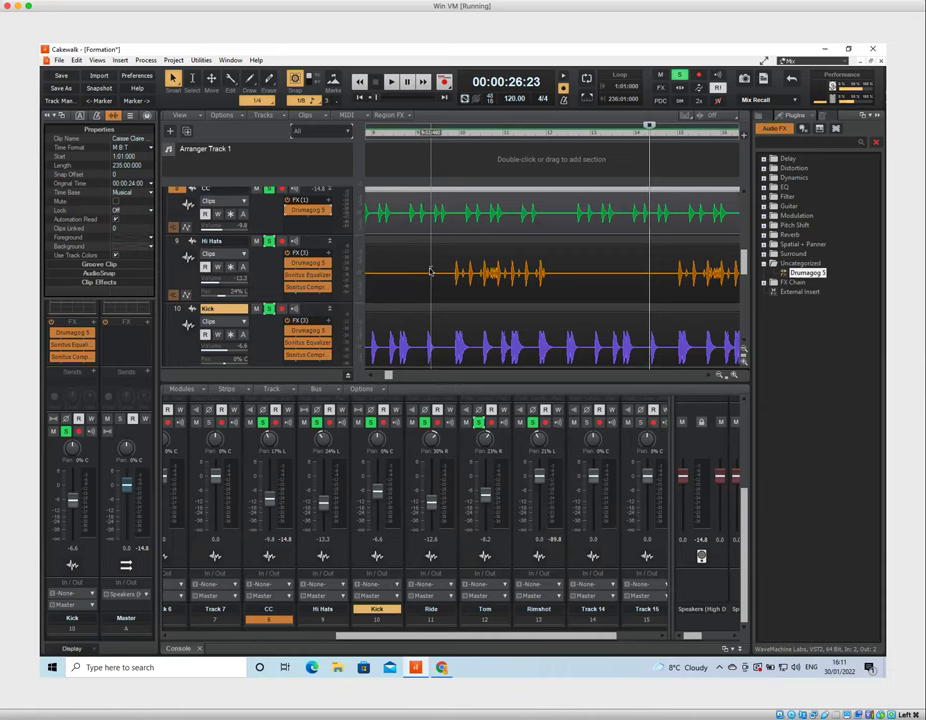
click(395, 210)
key(space)
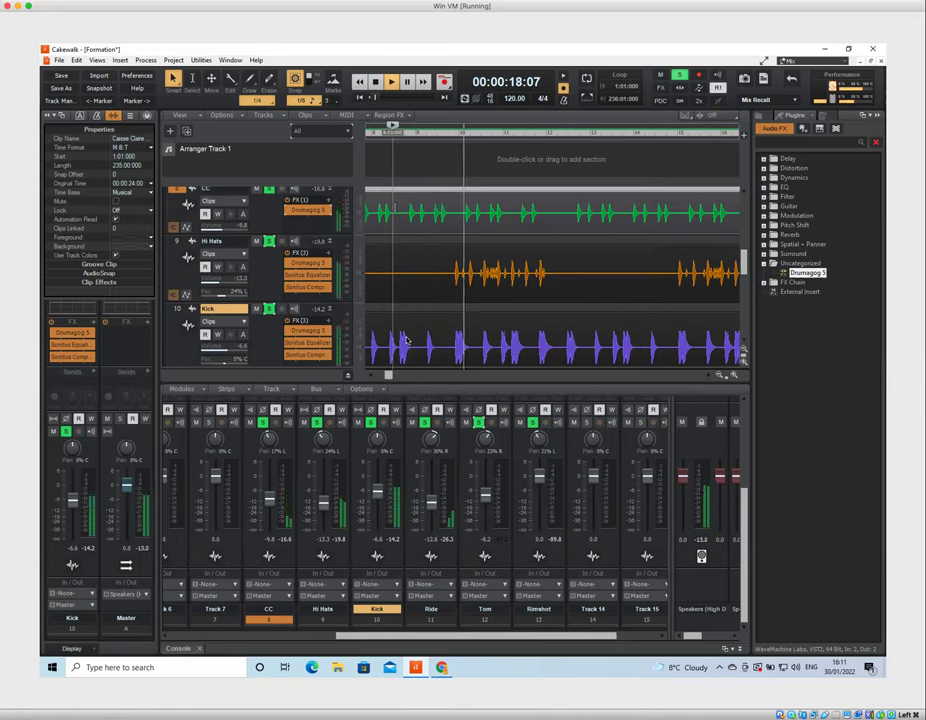
Set the Kick equalizer's band 1 to about 39 Hz with 6.5 dB gain, and lower the Kick track volume to -10.0 dB
double_click(304, 343)
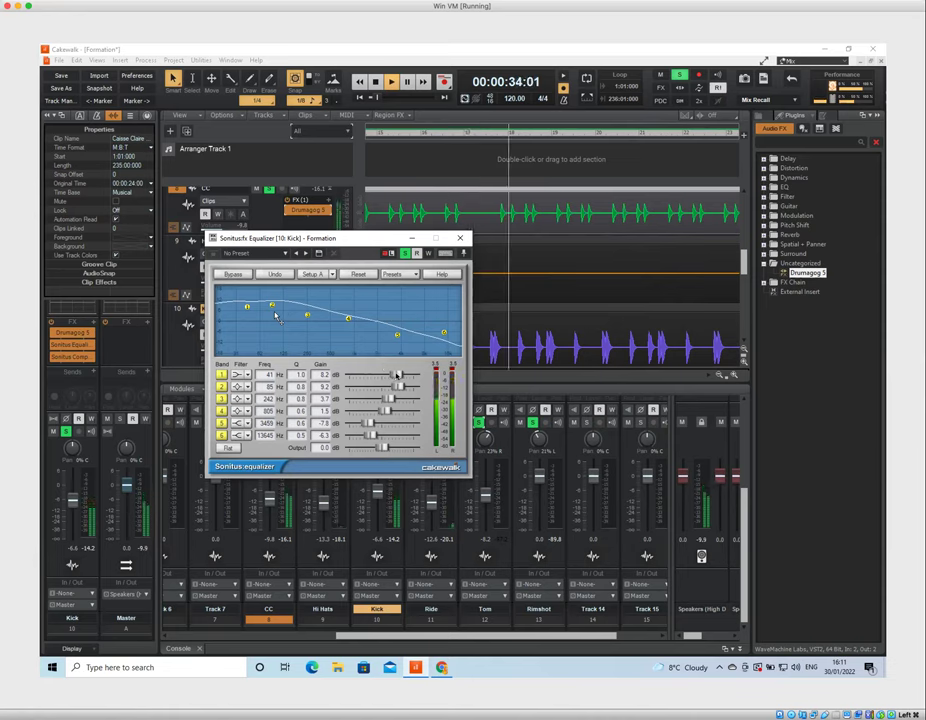
drag(247, 306, 246, 310)
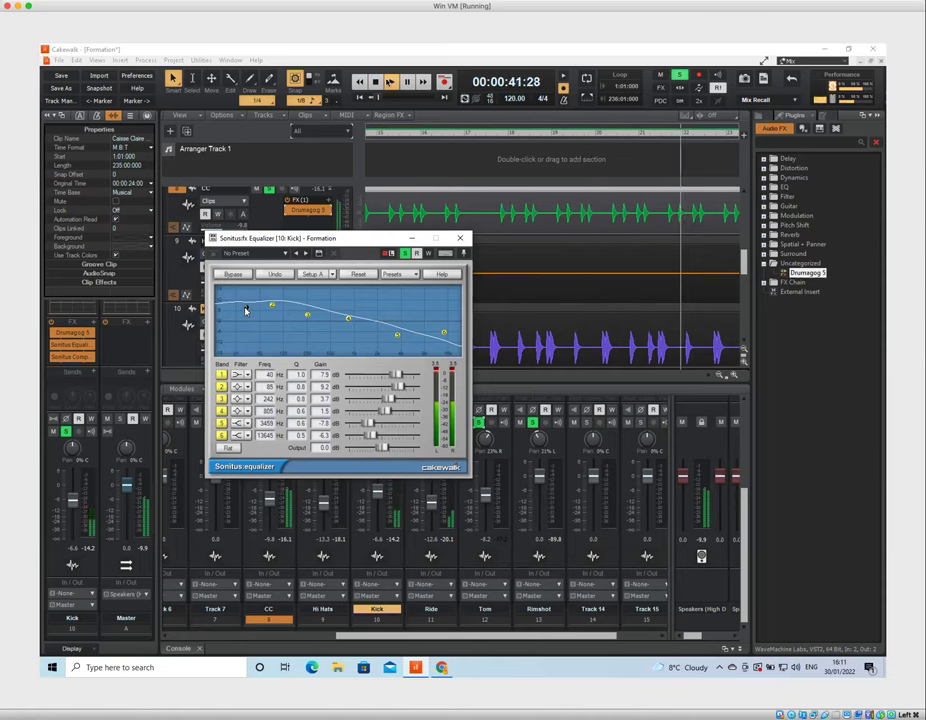
drag(397, 376, 394, 377)
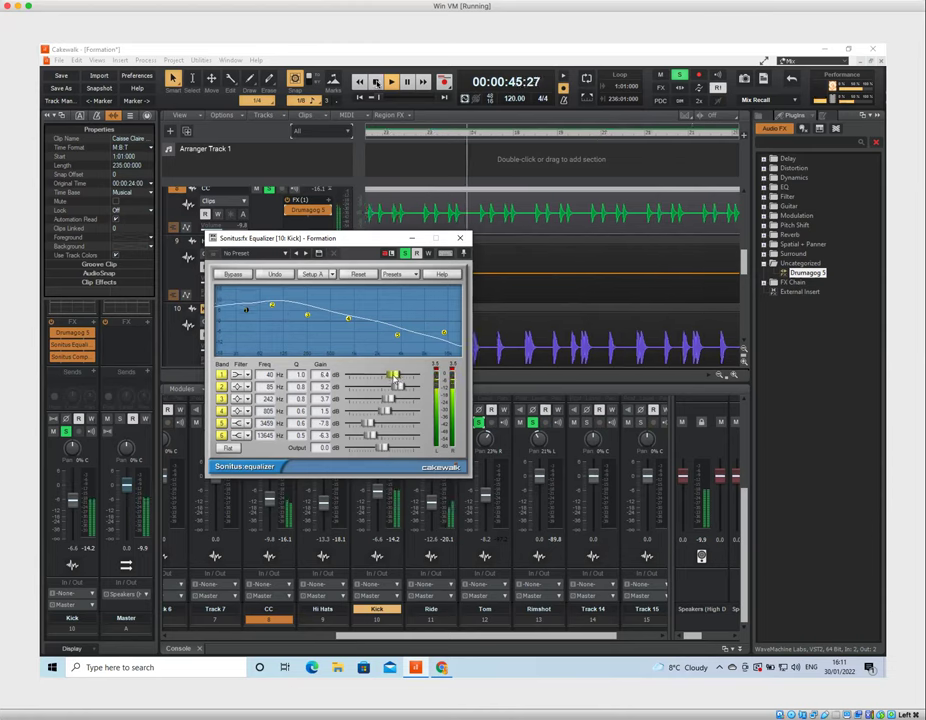
drag(247, 311, 245, 308)
key(space)
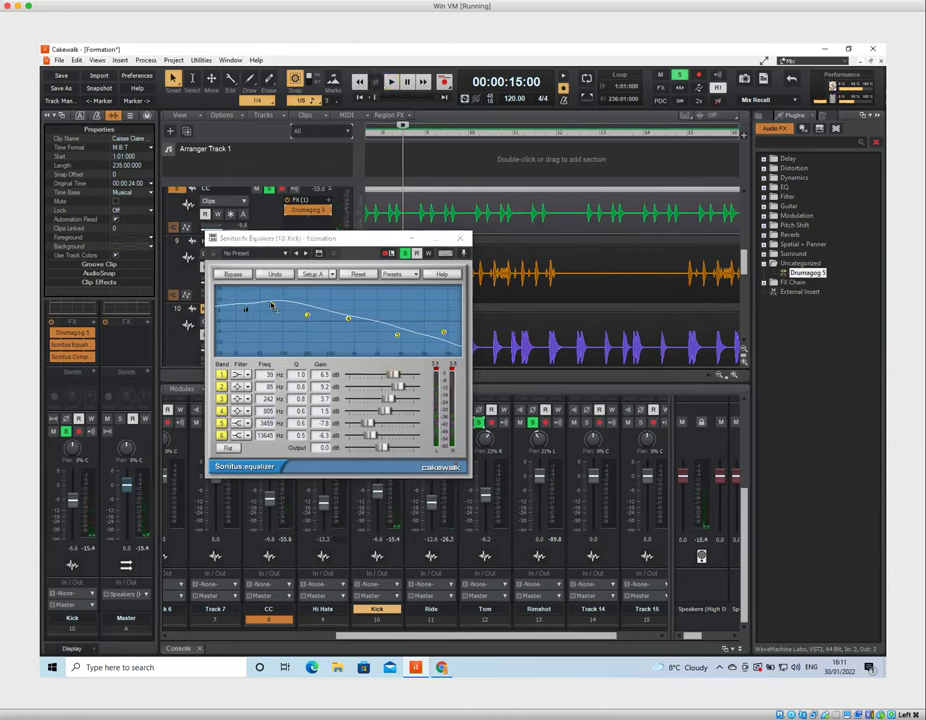
click(272, 305)
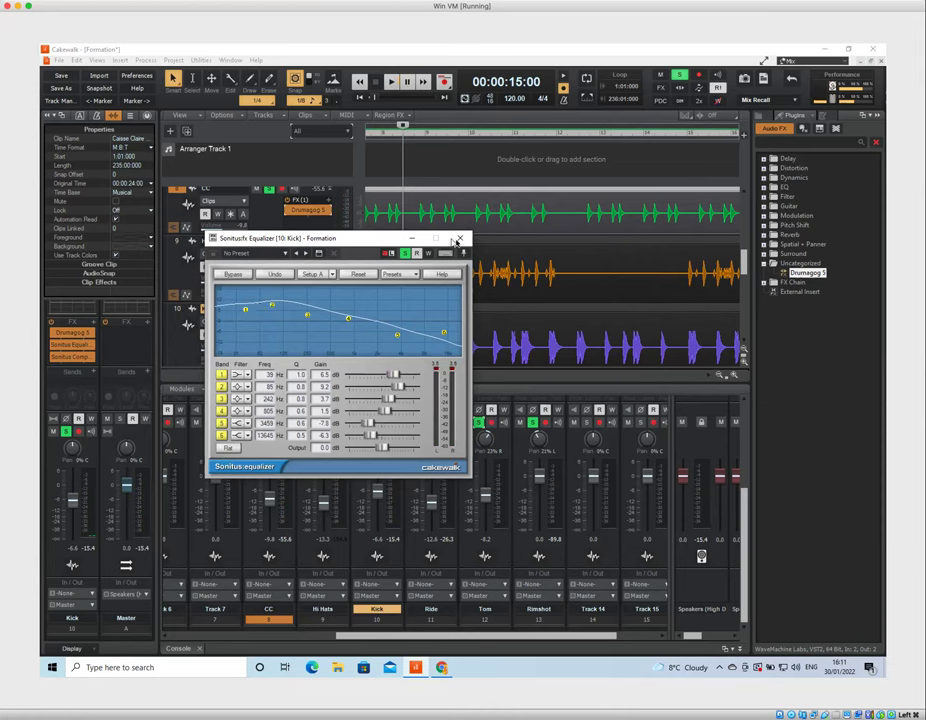
click(460, 239)
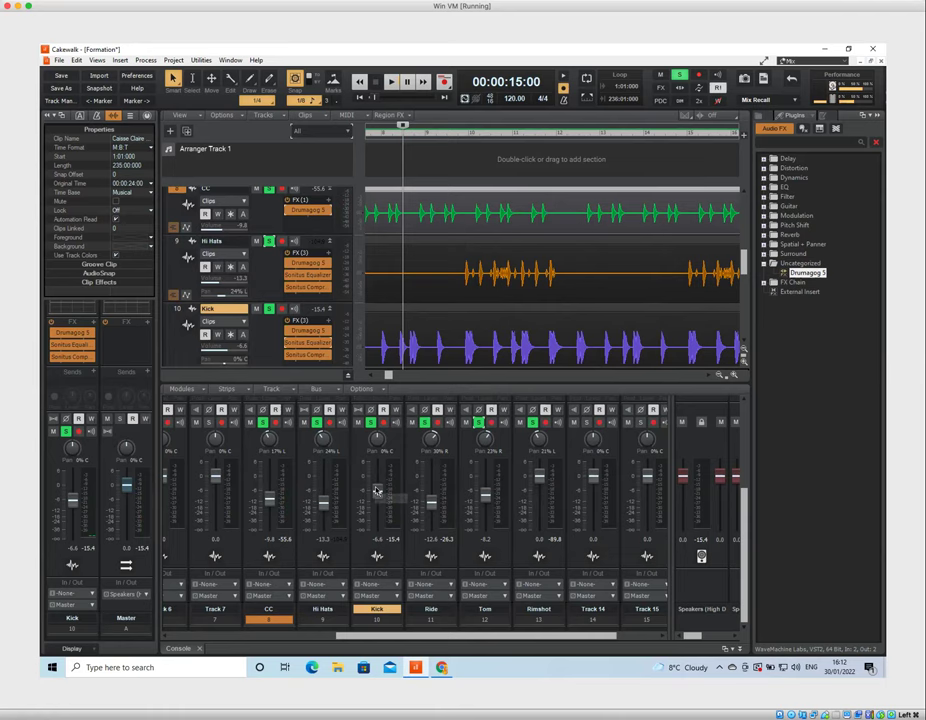
drag(377, 499, 377, 501)
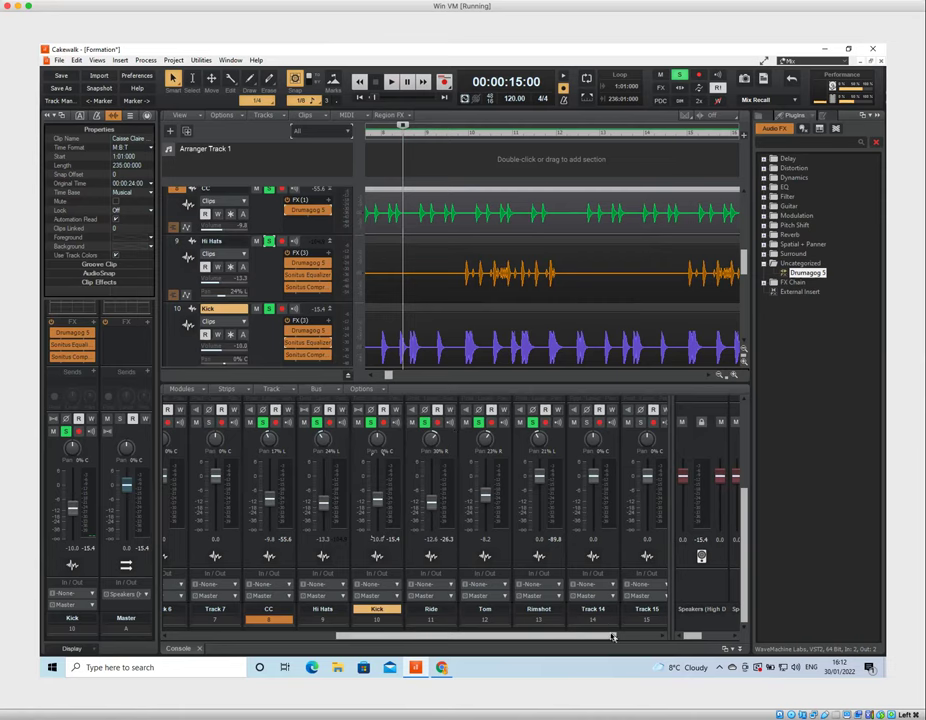
drag(608, 637, 421, 640)
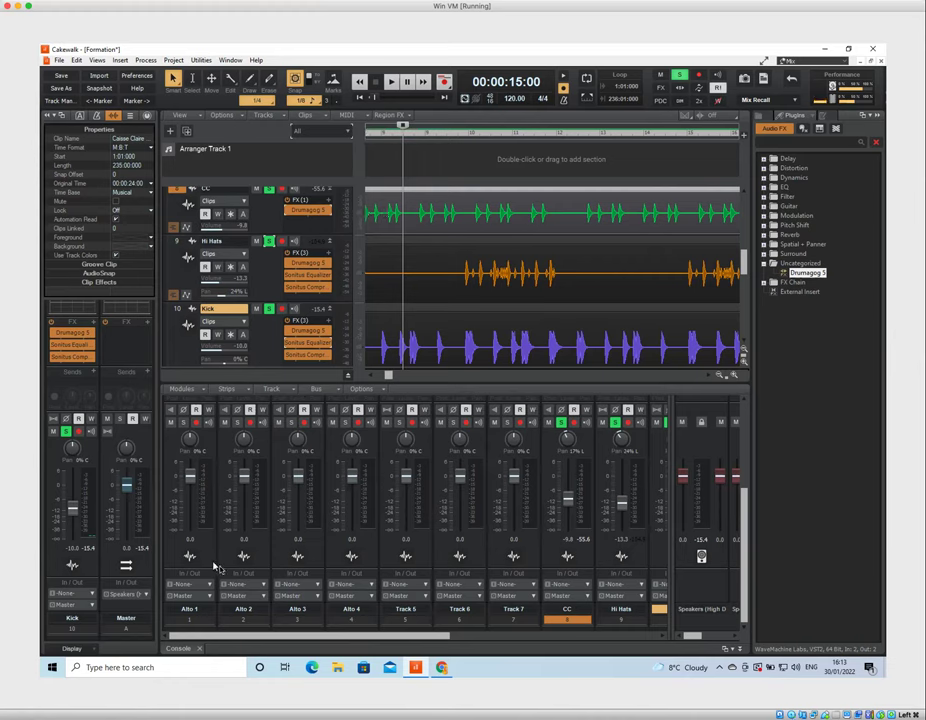
drag(383, 630, 656, 638)
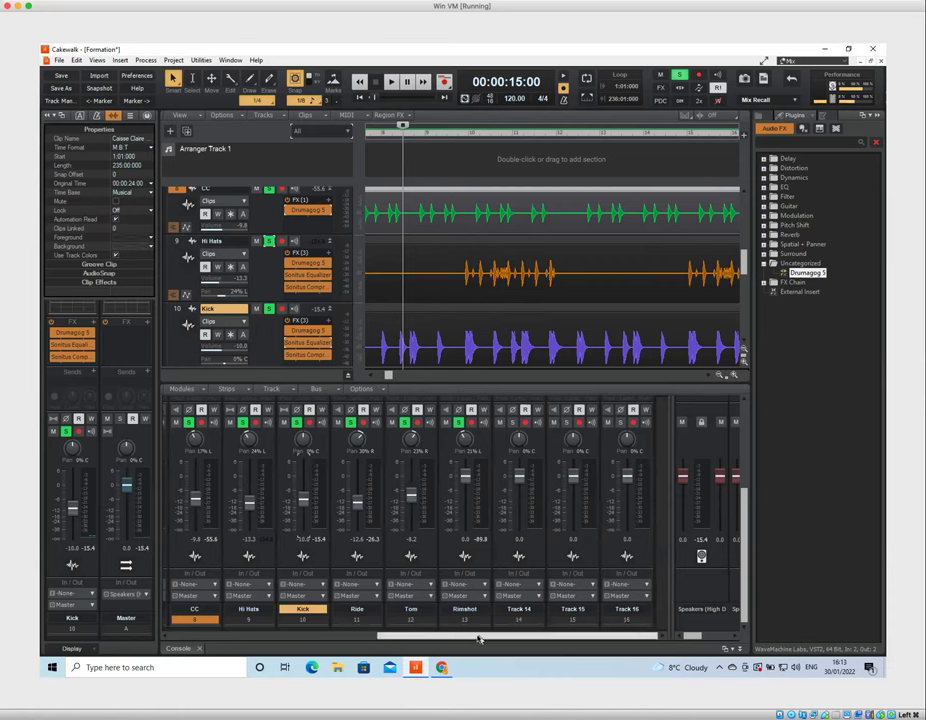
drag(578, 636, 550, 636)
click(185, 636)
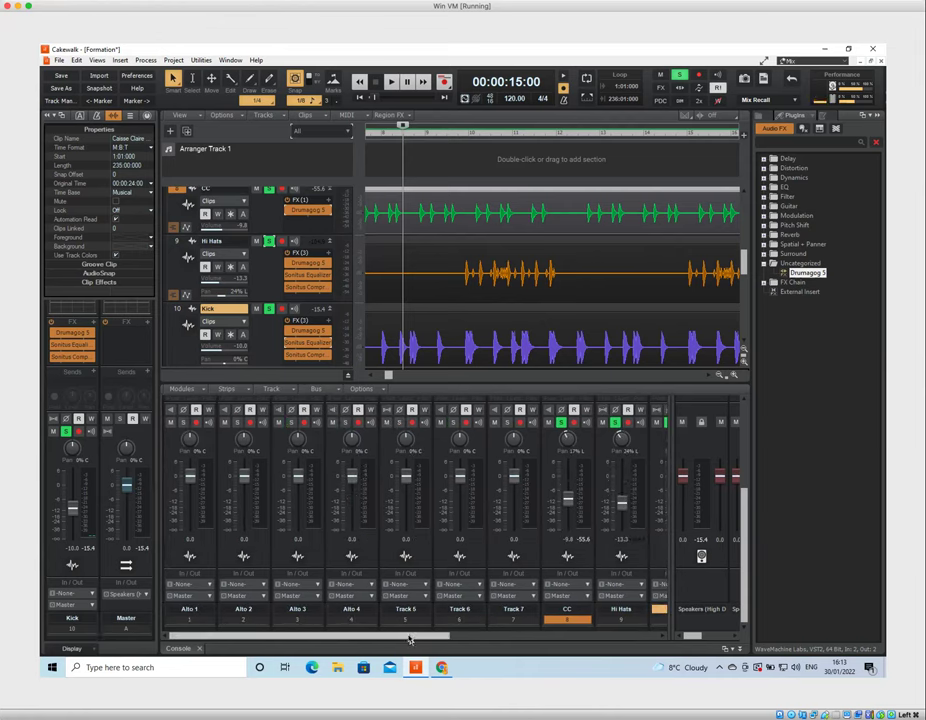
drag(410, 637, 418, 637)
click(508, 638)
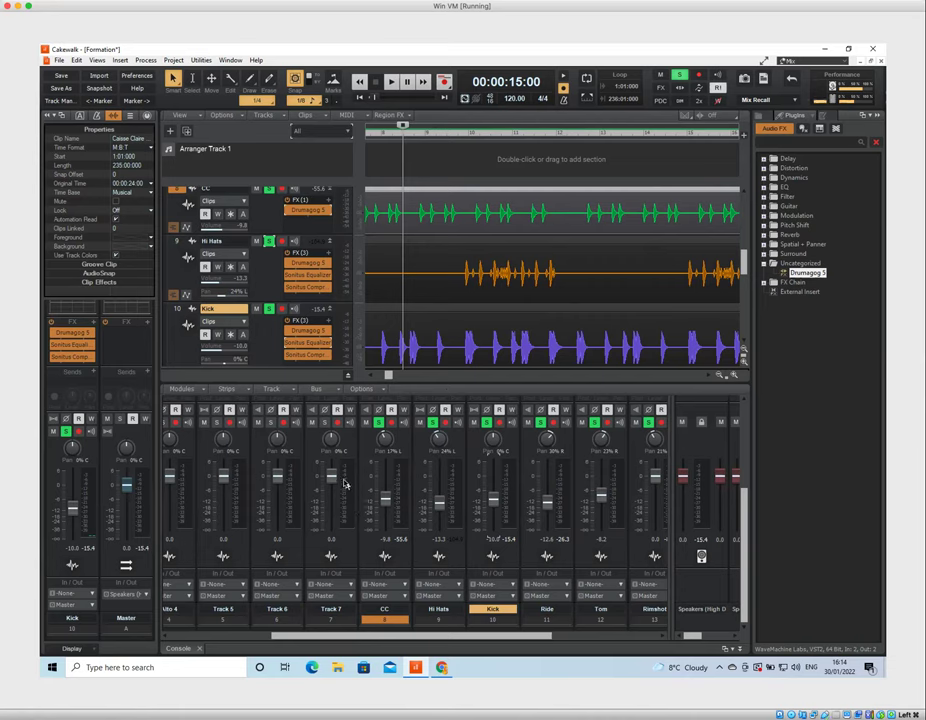
click(336, 390)
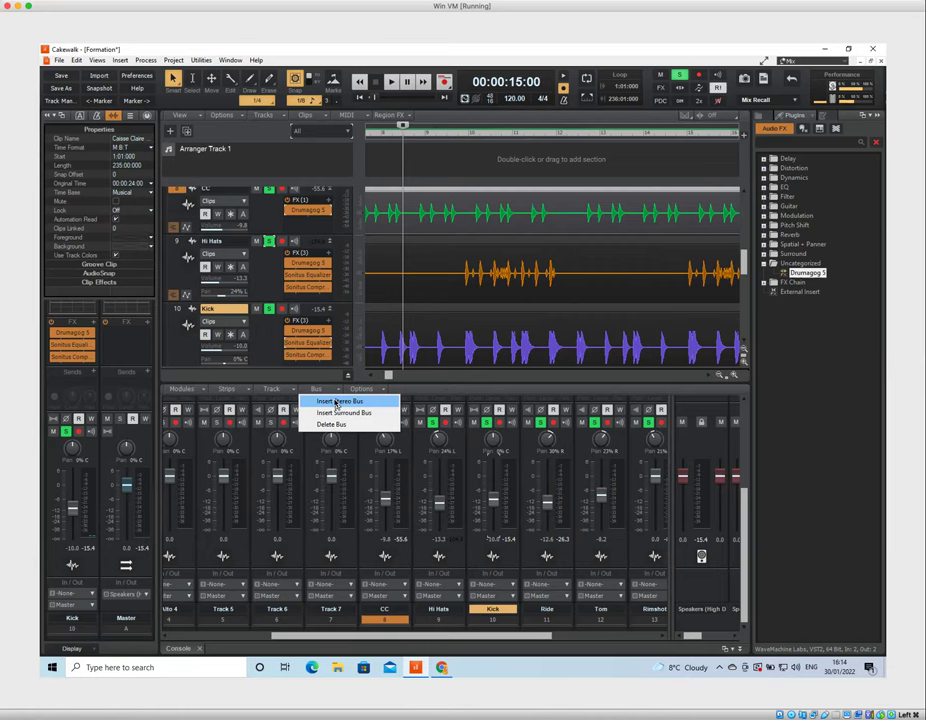
click(449, 387)
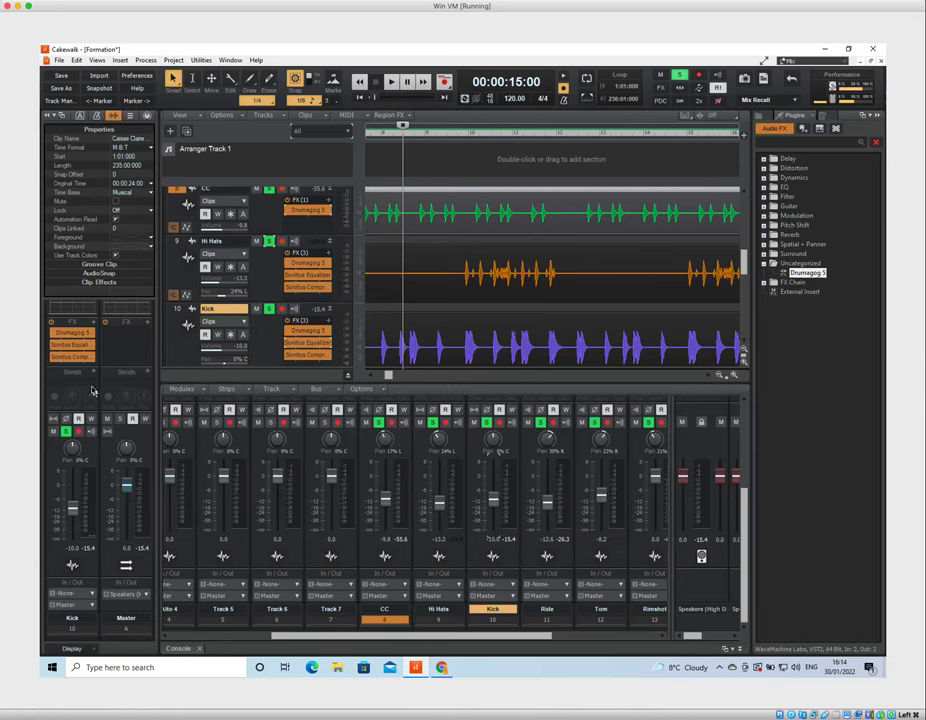
scroll(93, 385, up, 3)
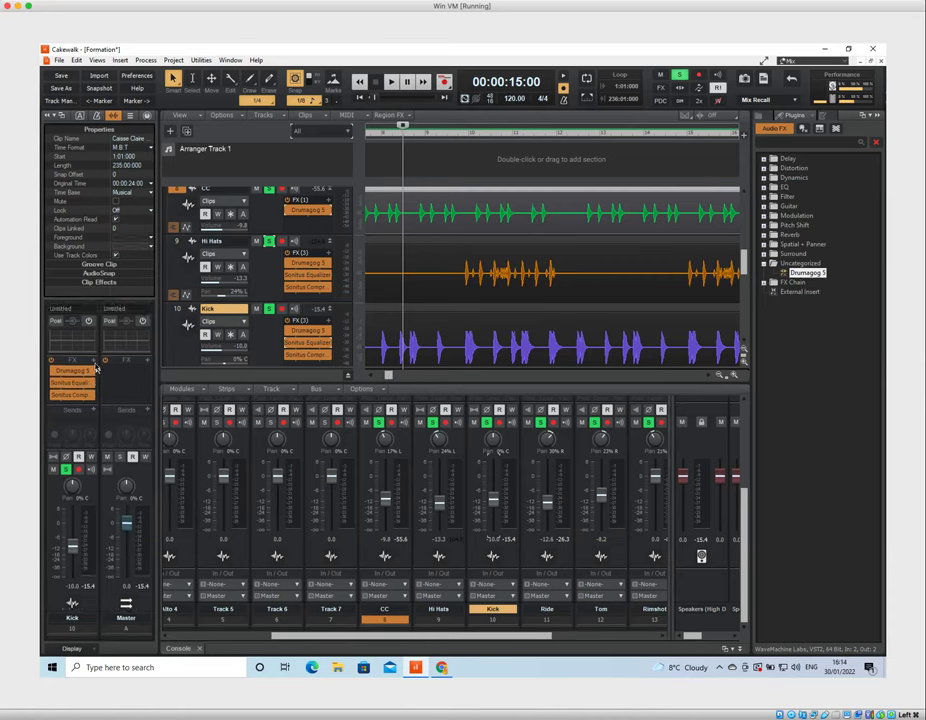
scroll(96, 369, down, 3)
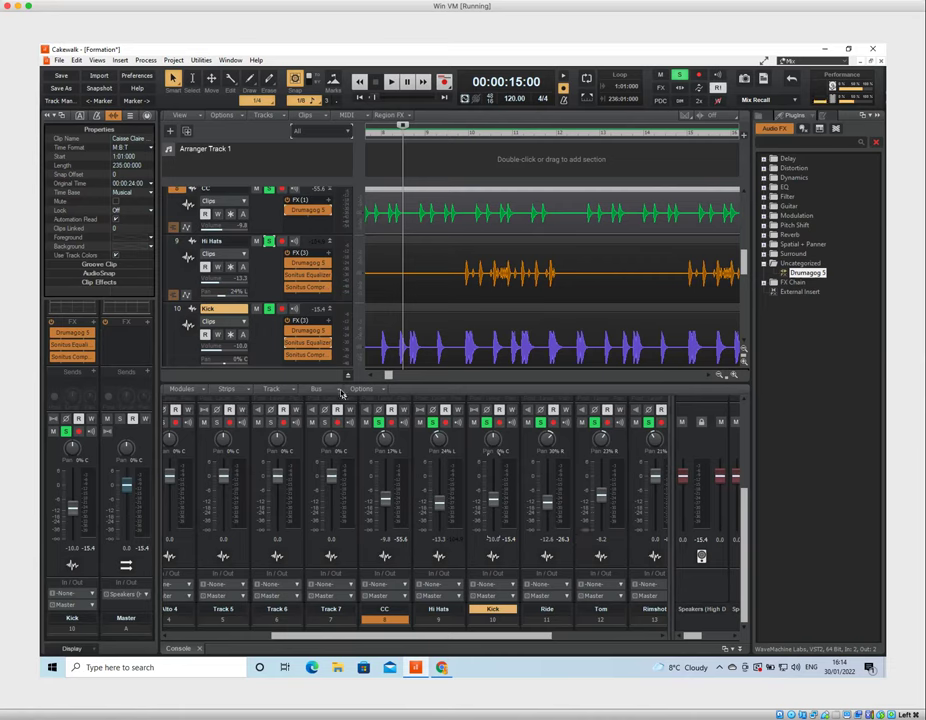
Insert a new stereo bus in the console
click(203, 391)
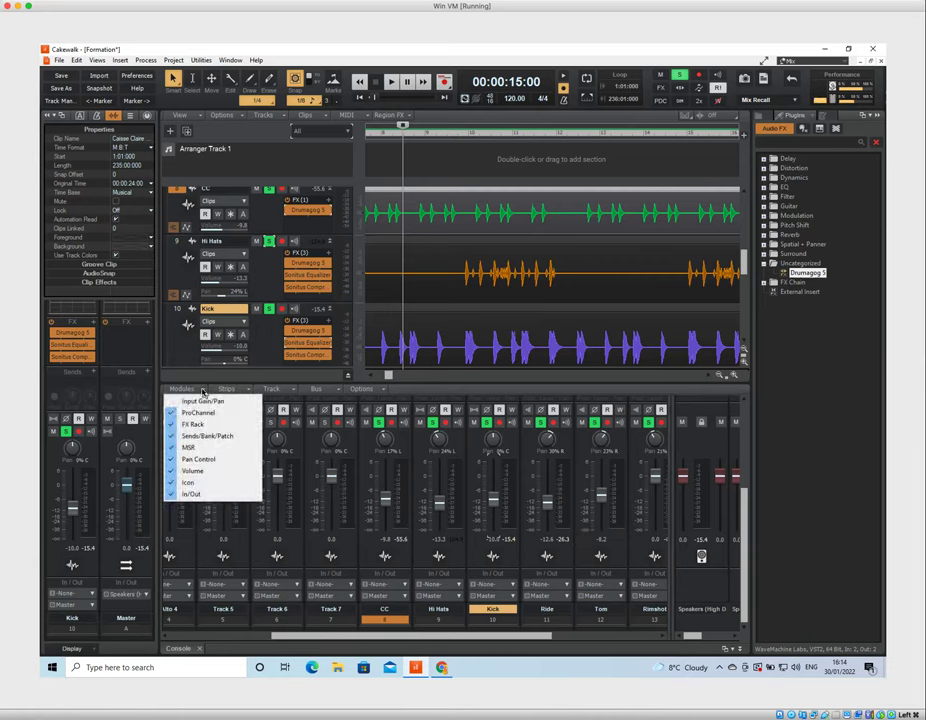
click(242, 391)
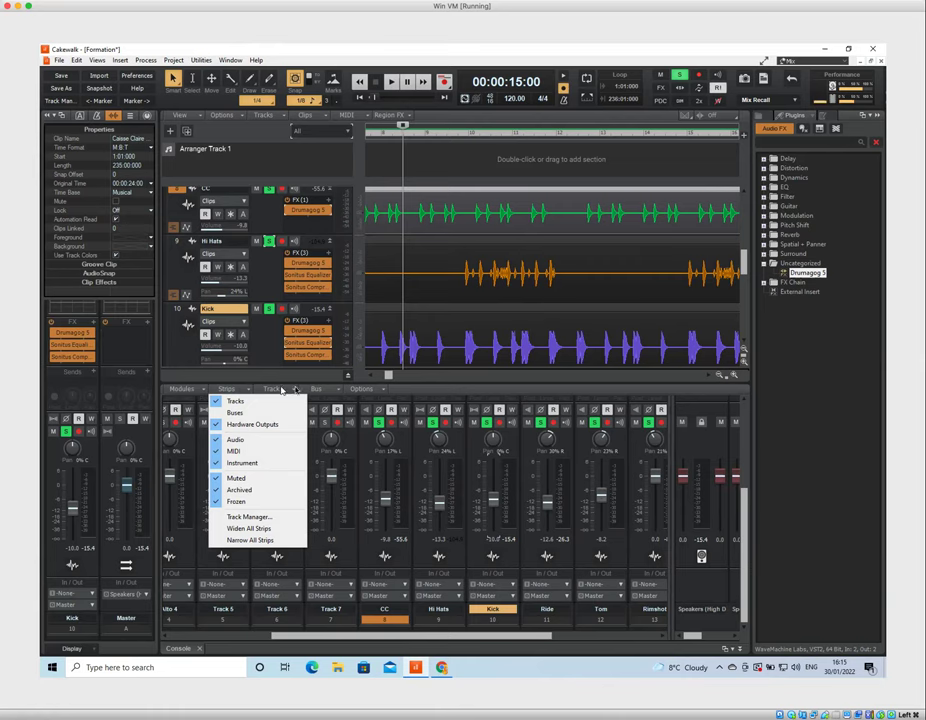
click(316, 389)
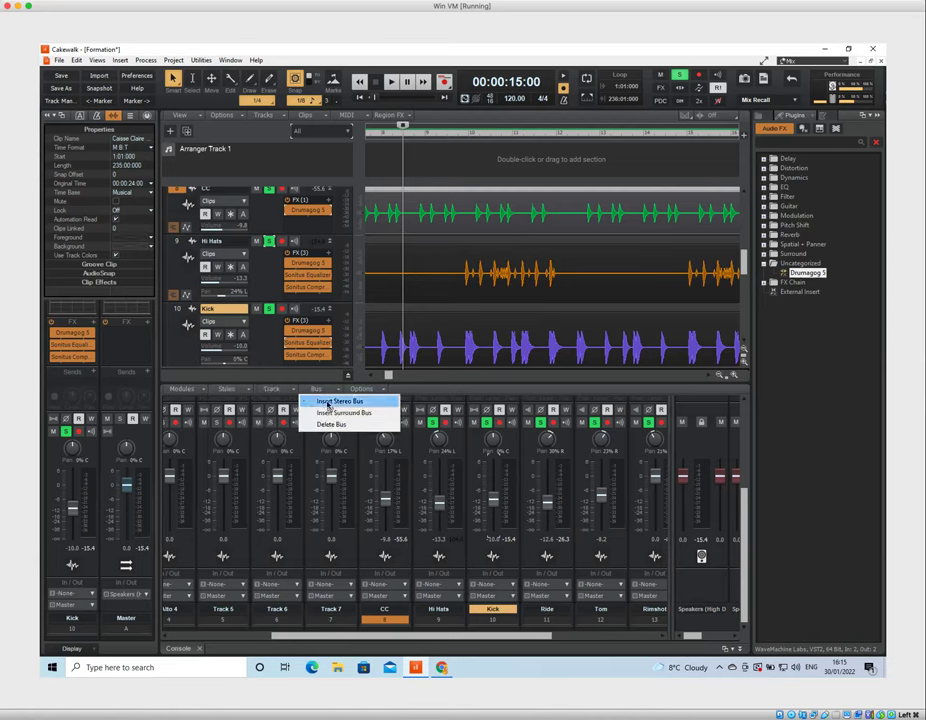
click(327, 402)
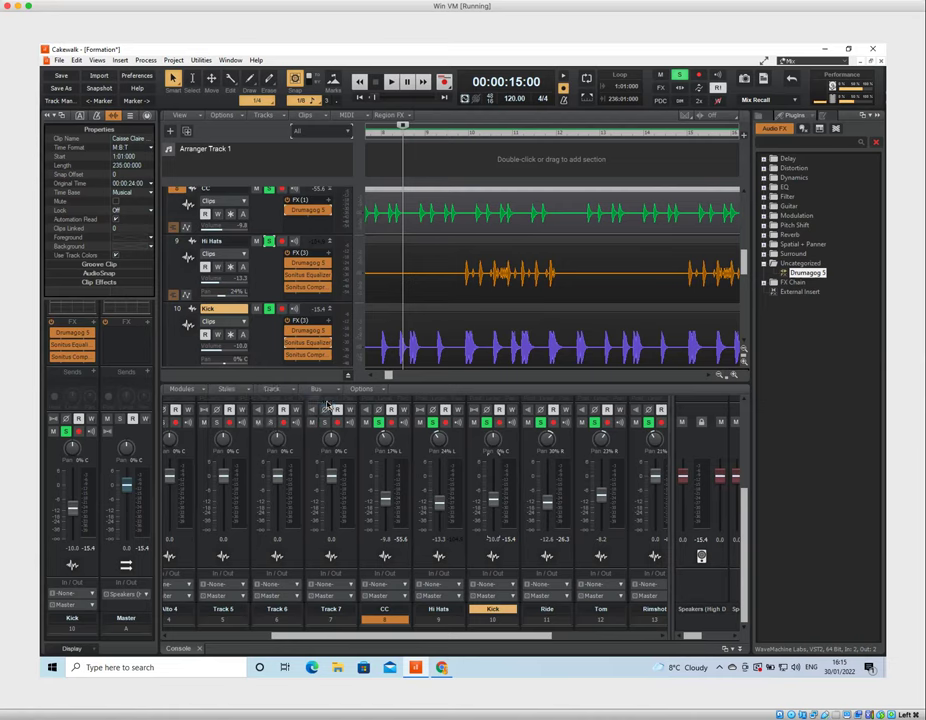
Try to show the bus strips in the console beside the track strips and hardware outputs
drag(513, 639, 626, 643)
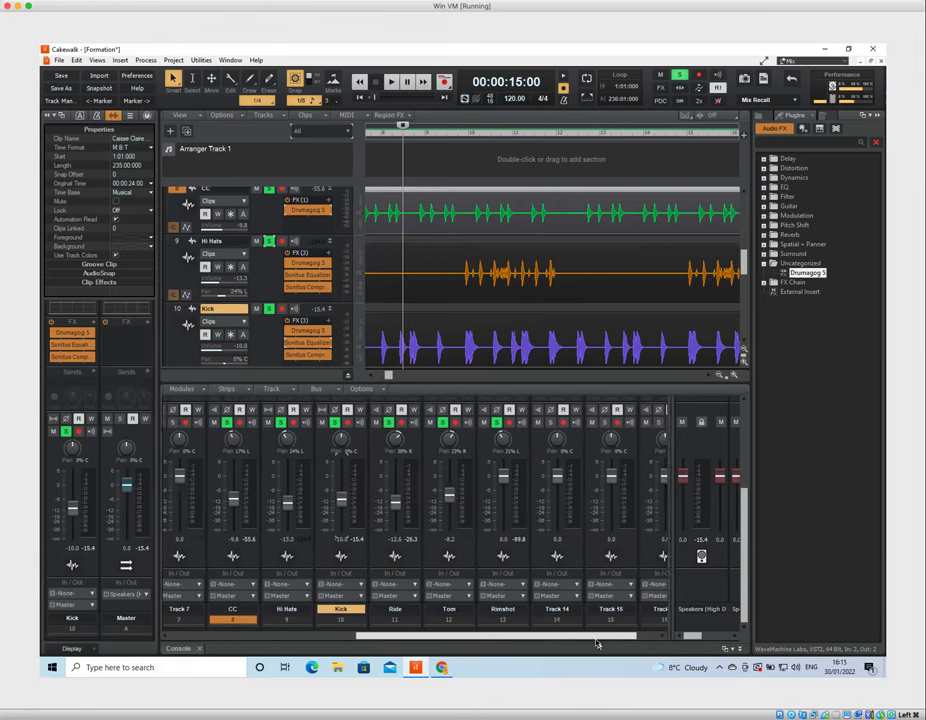
click(249, 391)
click(238, 412)
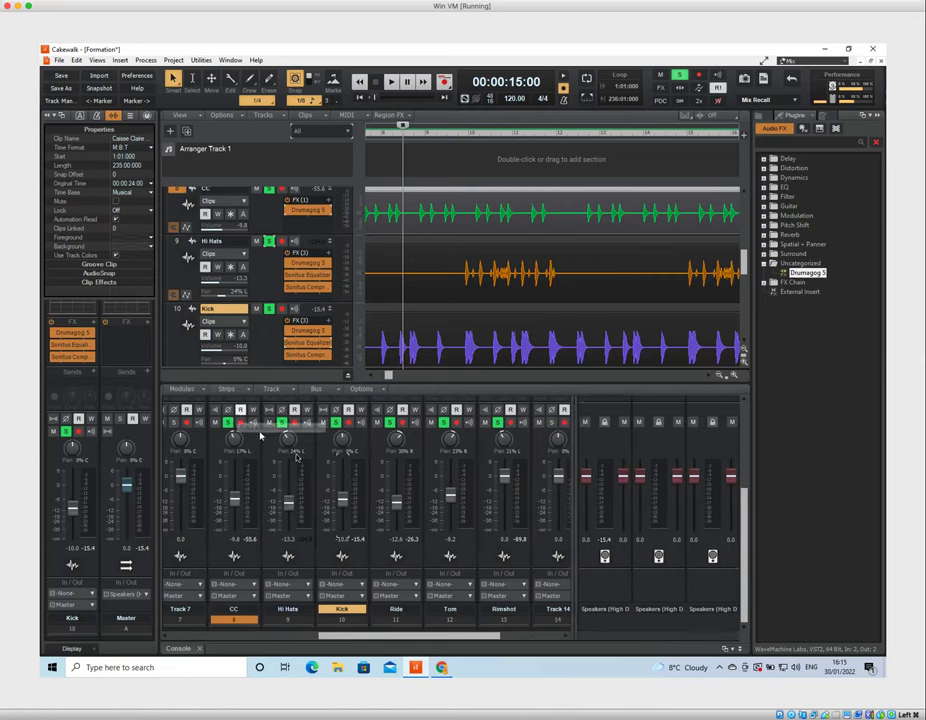
drag(504, 638, 555, 637)
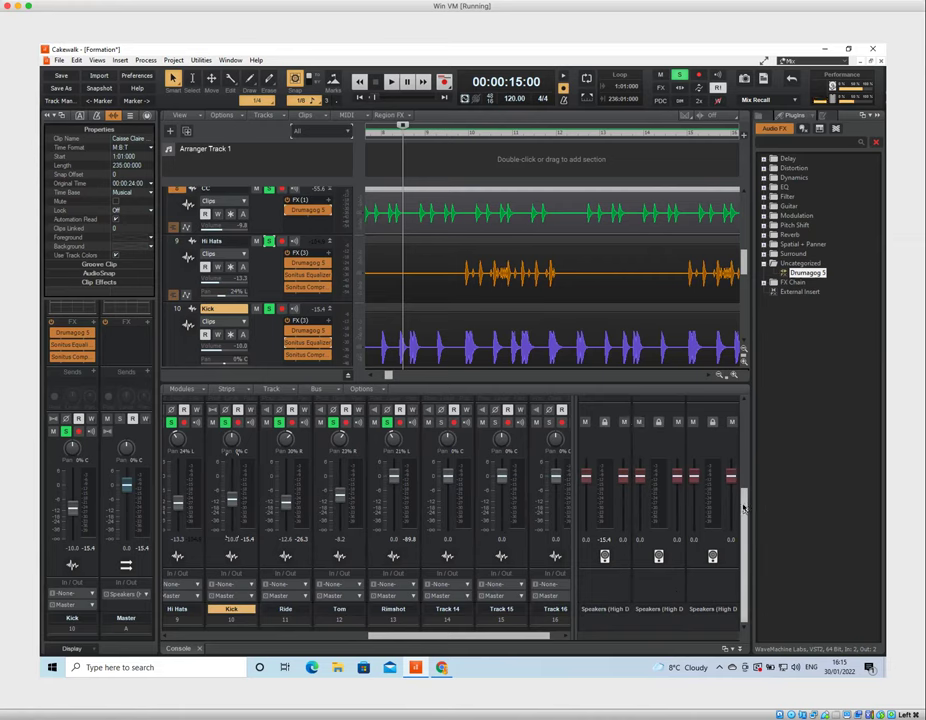
drag(744, 510, 745, 401)
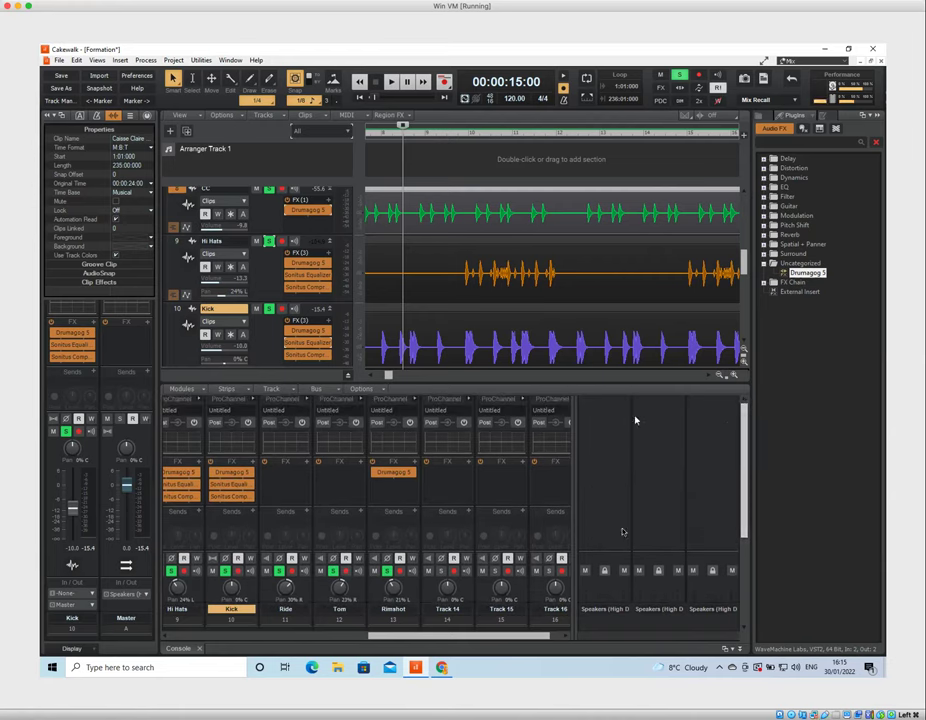
Try to delete a bus from the console
click(339, 390)
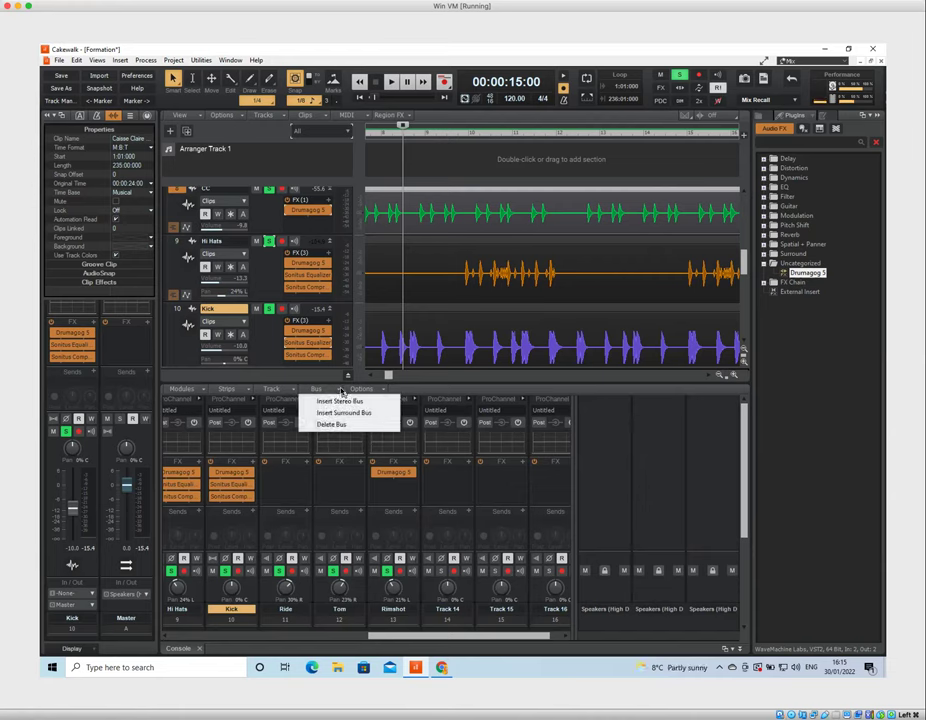
click(331, 424)
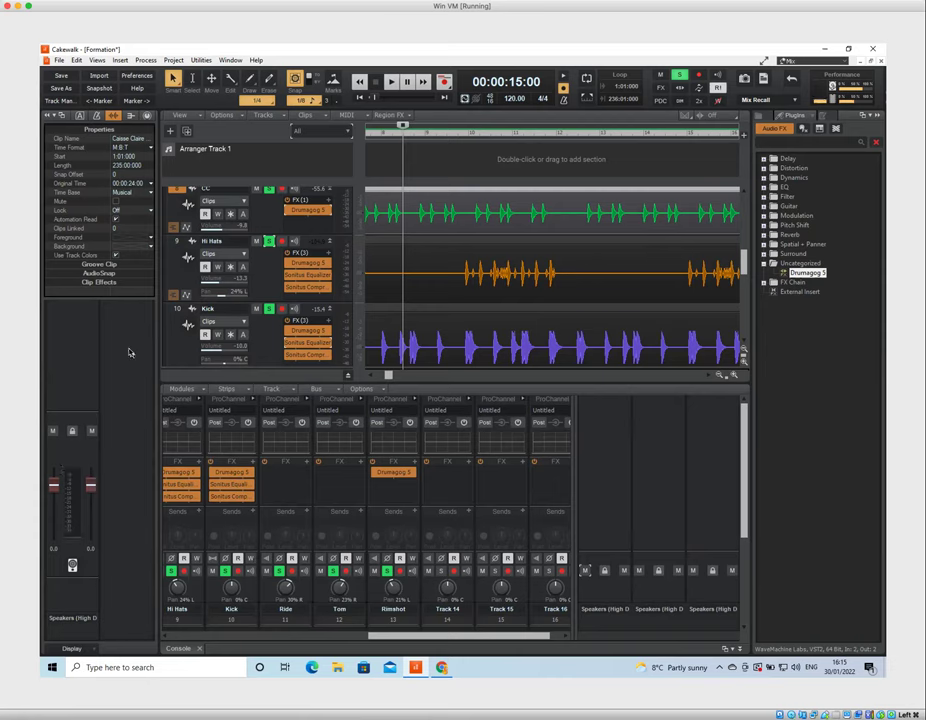
click(339, 393)
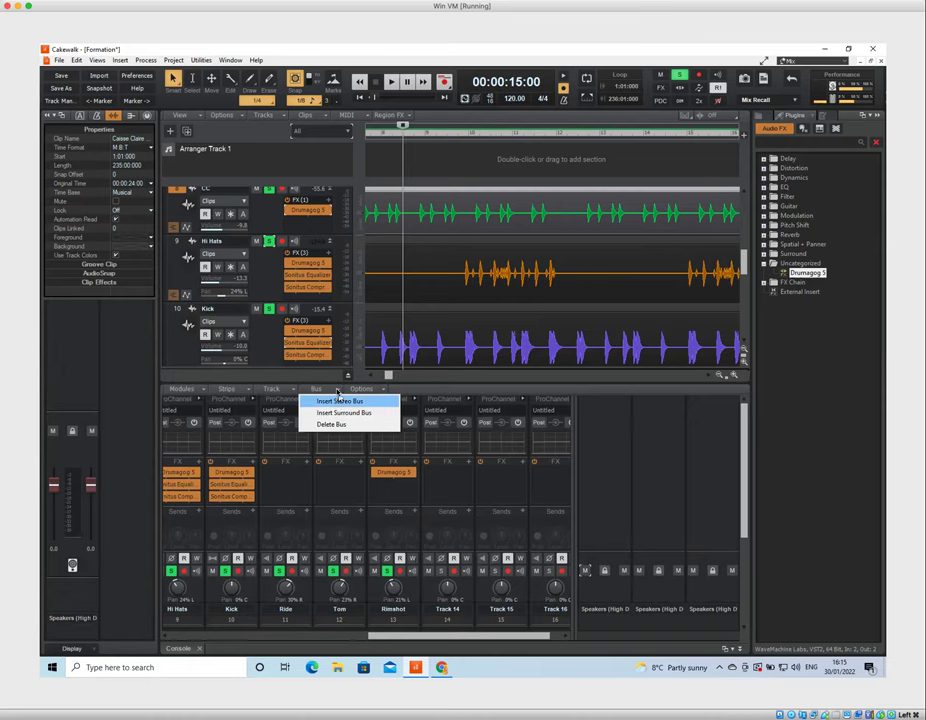
click(360, 388)
click(362, 389)
mouse_move(376, 404)
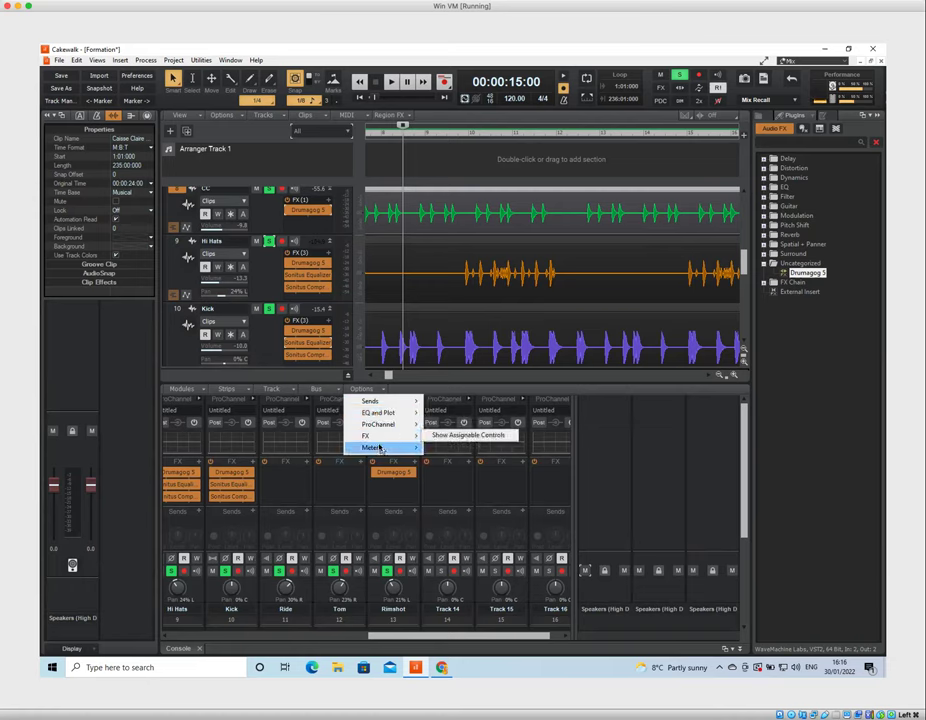
mouse_move(380, 448)
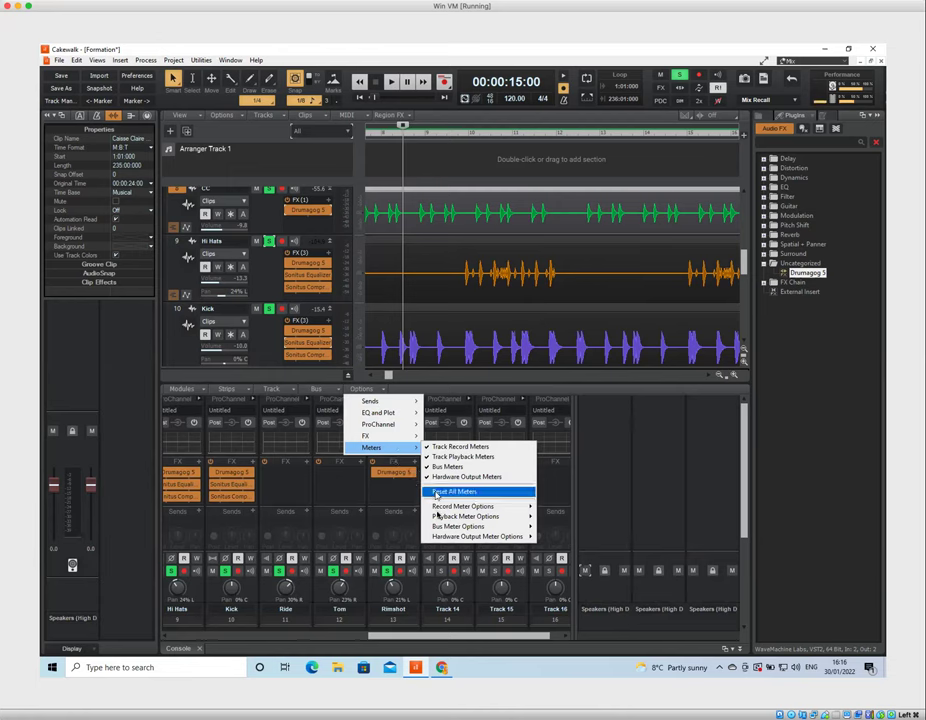
mouse_move(465, 516)
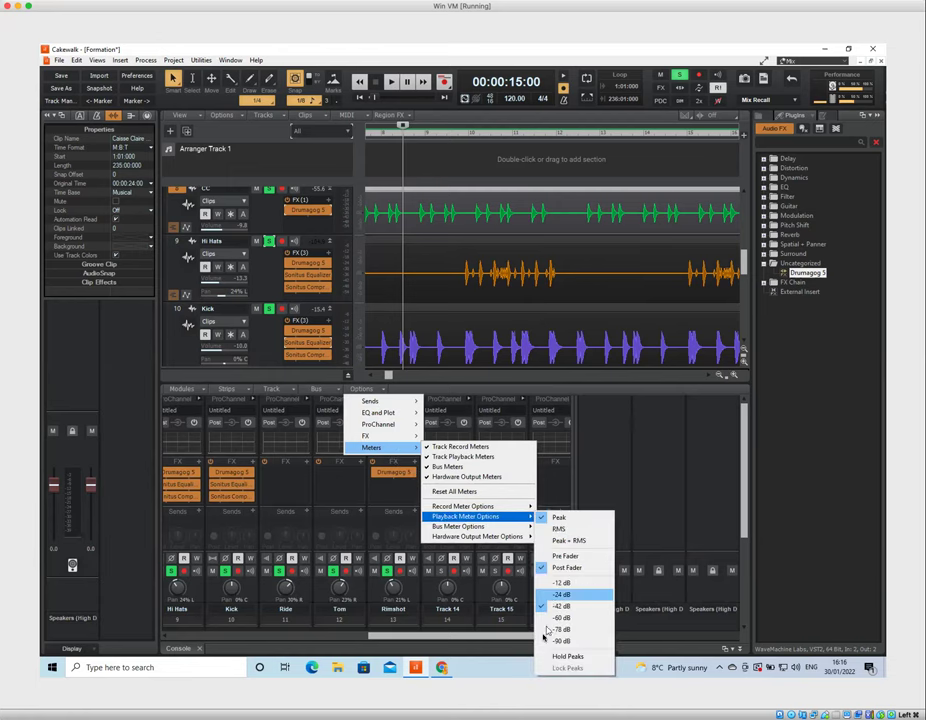
click(449, 643)
Turn on the display of bus strips in the console
drag(384, 643, 90, 640)
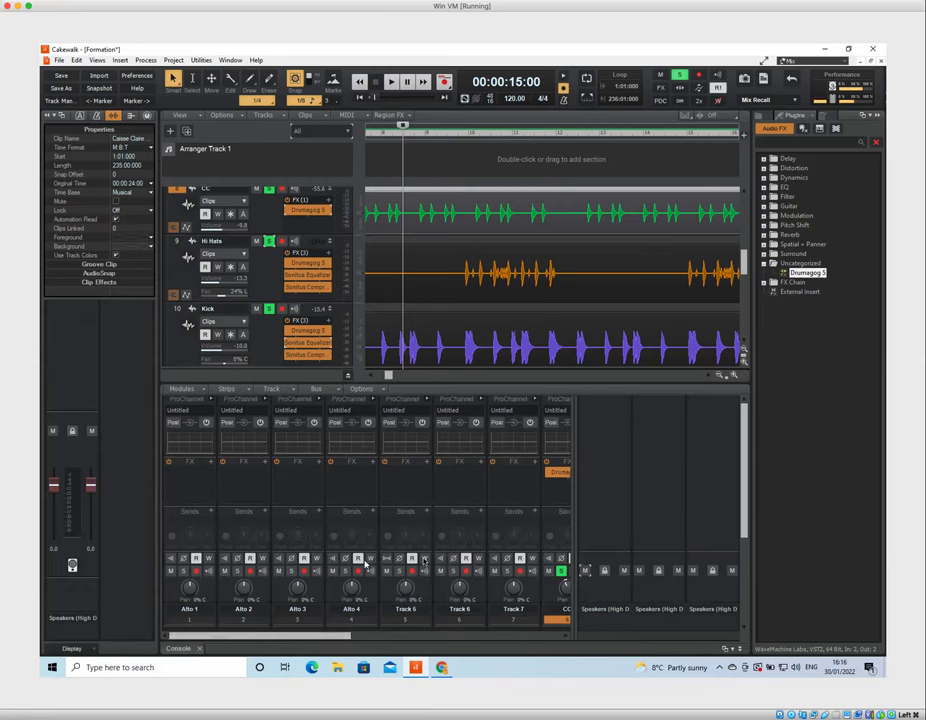
click(294, 391)
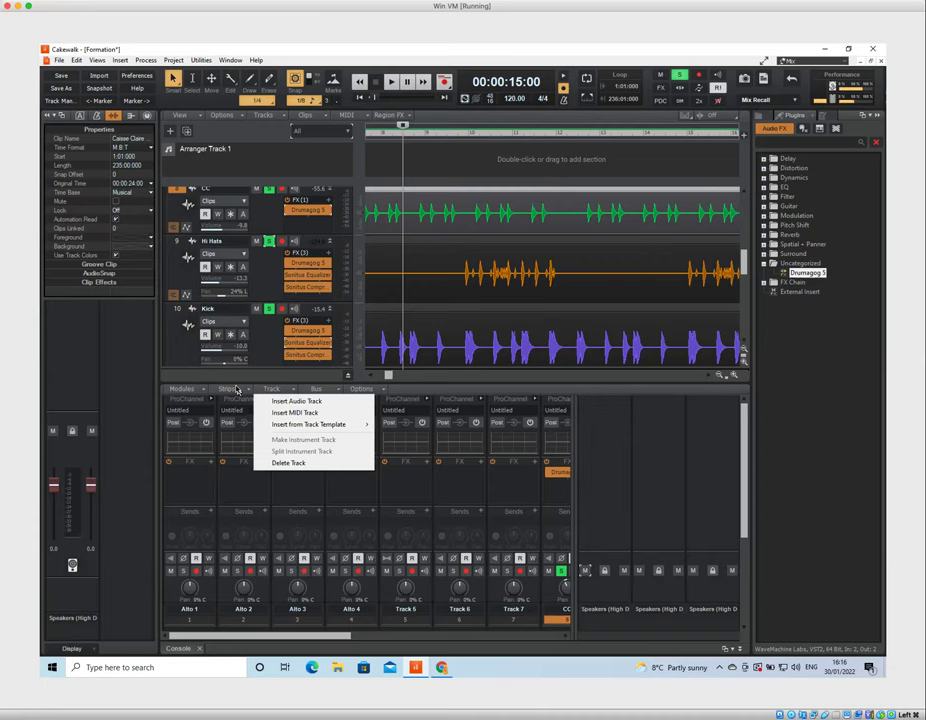
mouse_move(236, 390)
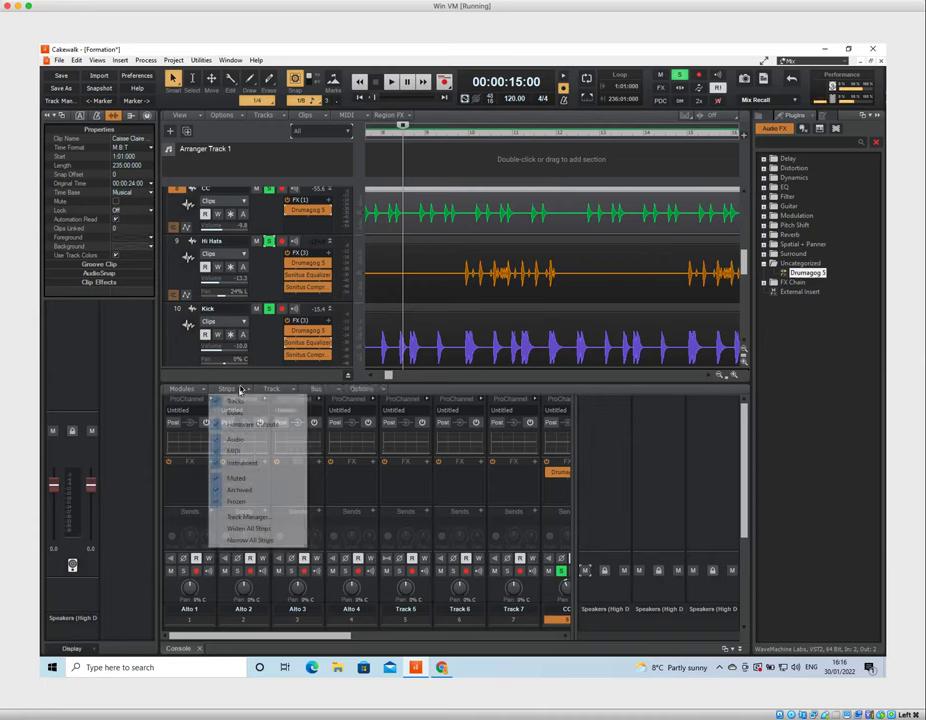
click(242, 412)
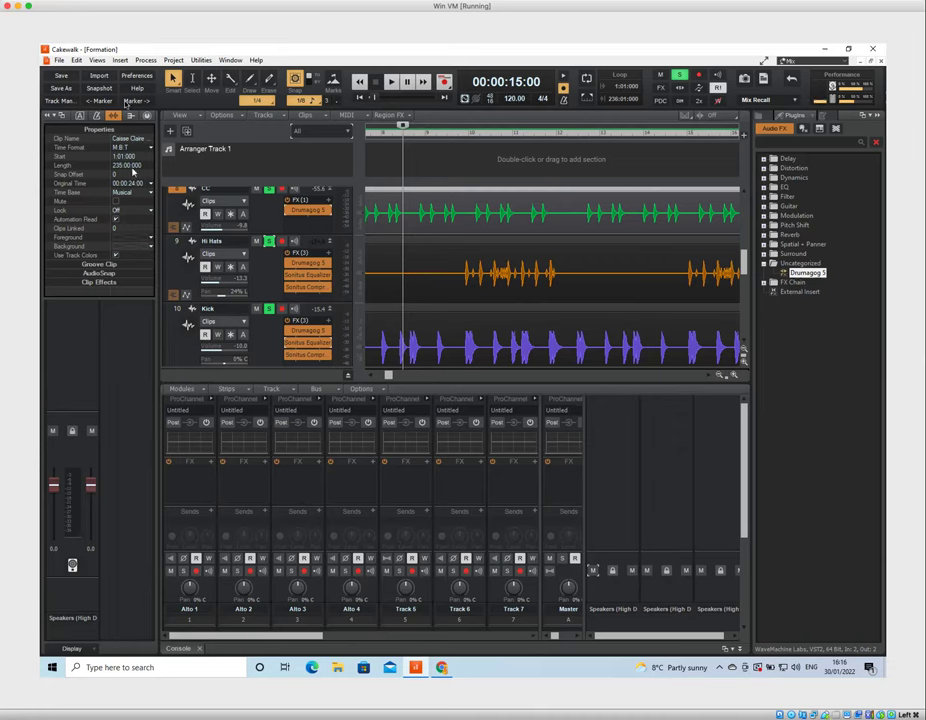
click(144, 60)
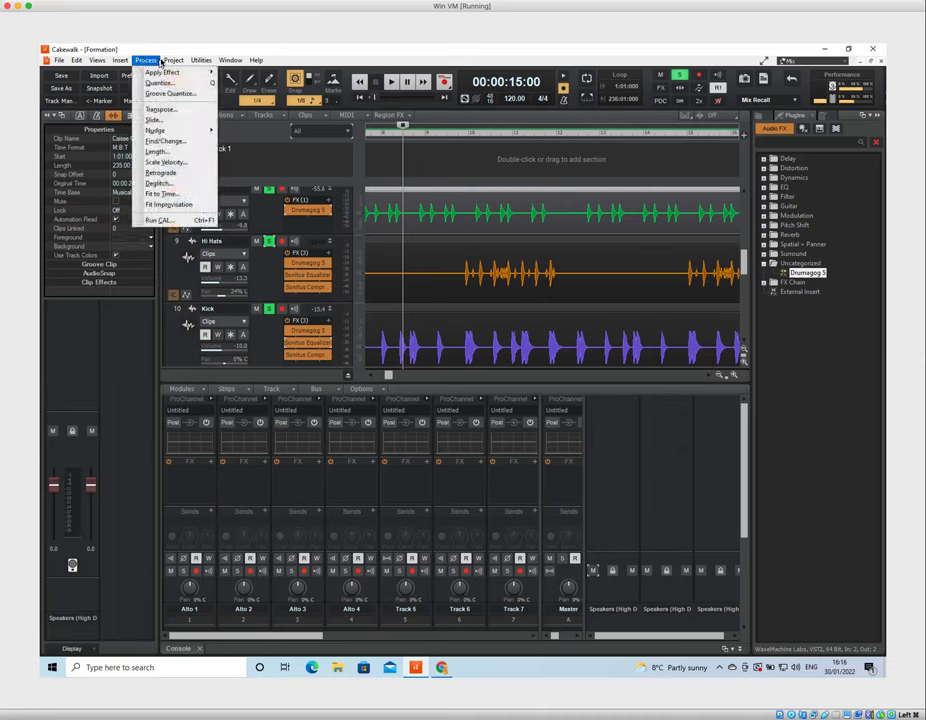
mouse_move(77, 62)
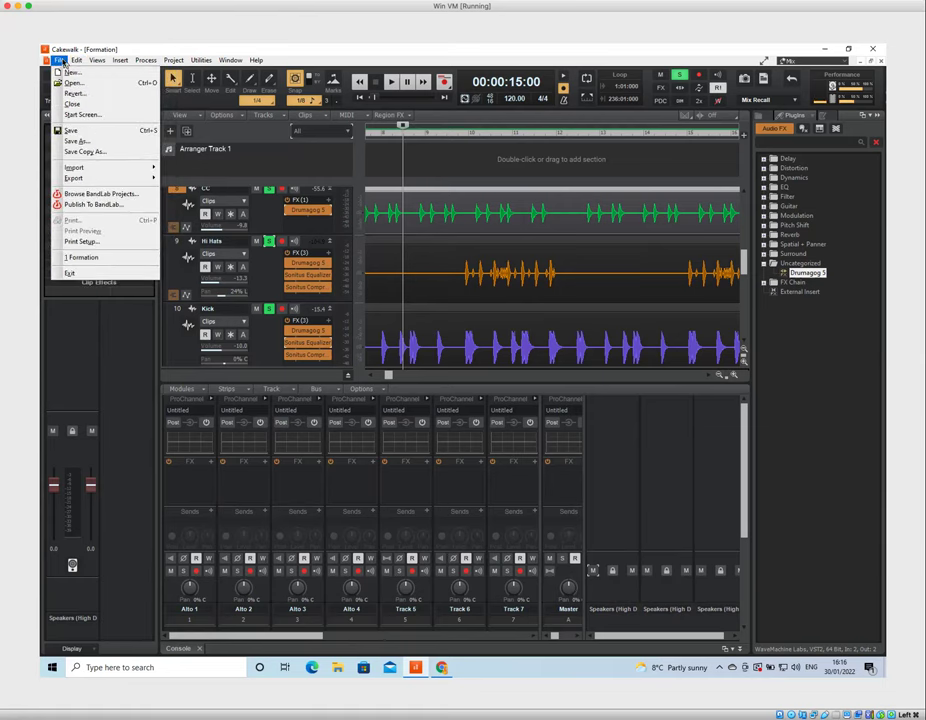
mouse_move(199, 62)
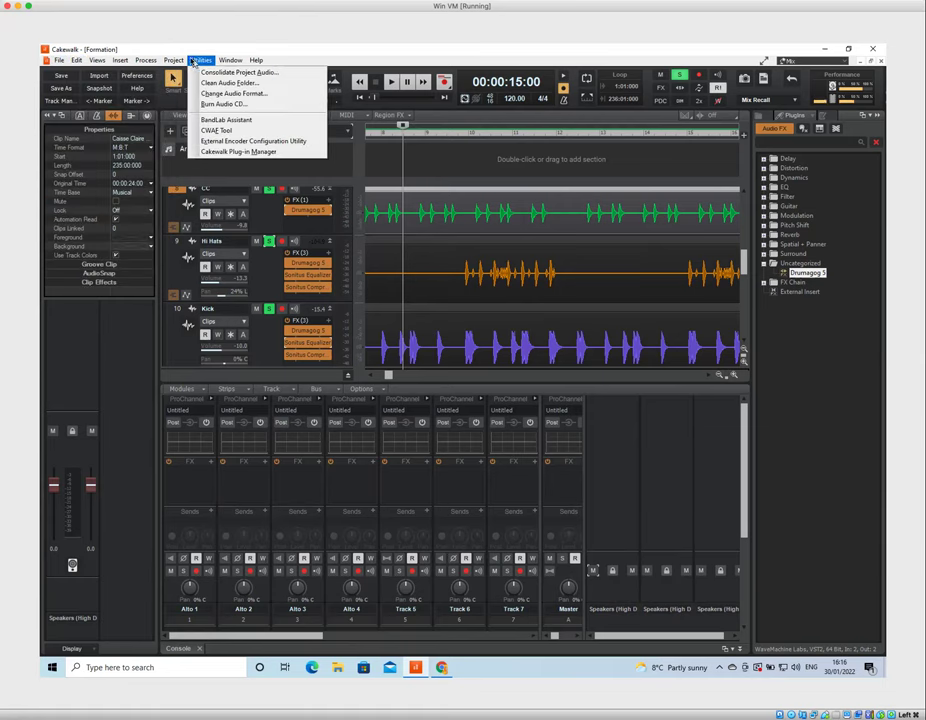
click(90, 318)
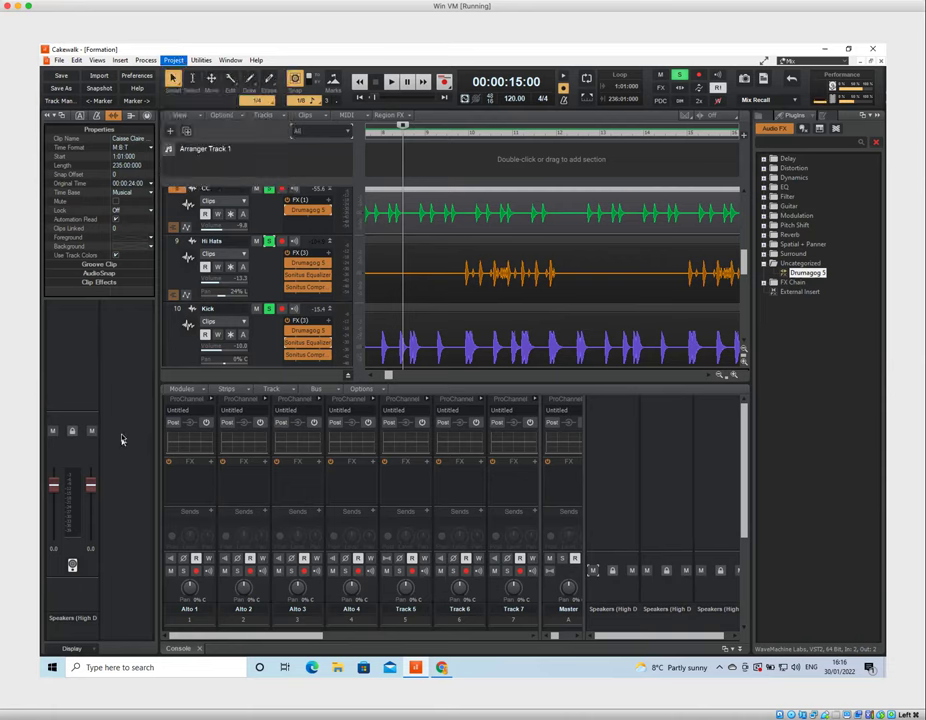
click(72, 649)
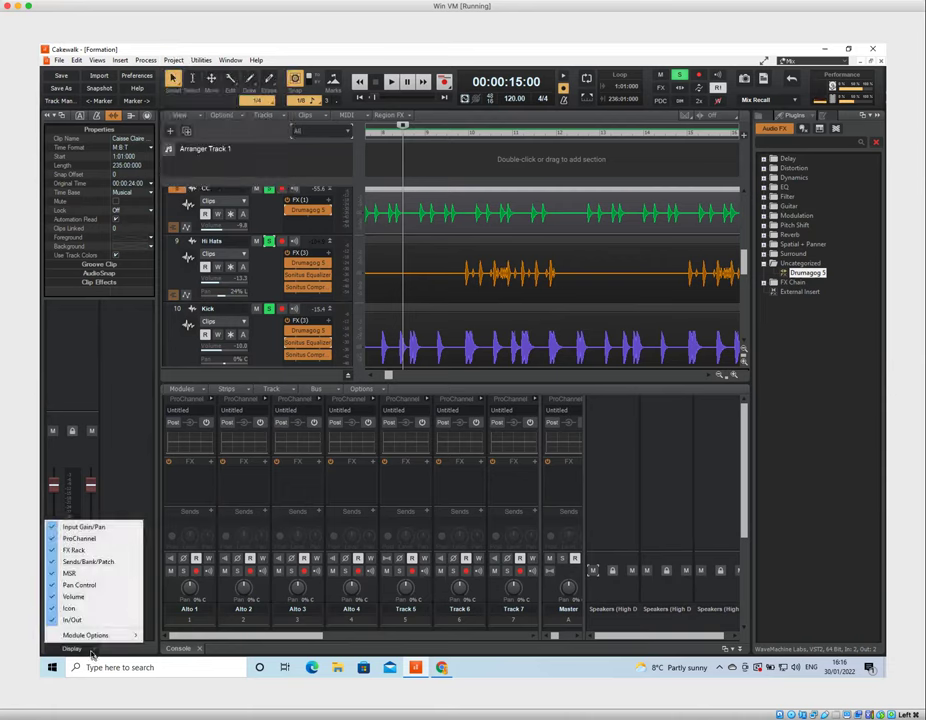
mouse_move(102, 638)
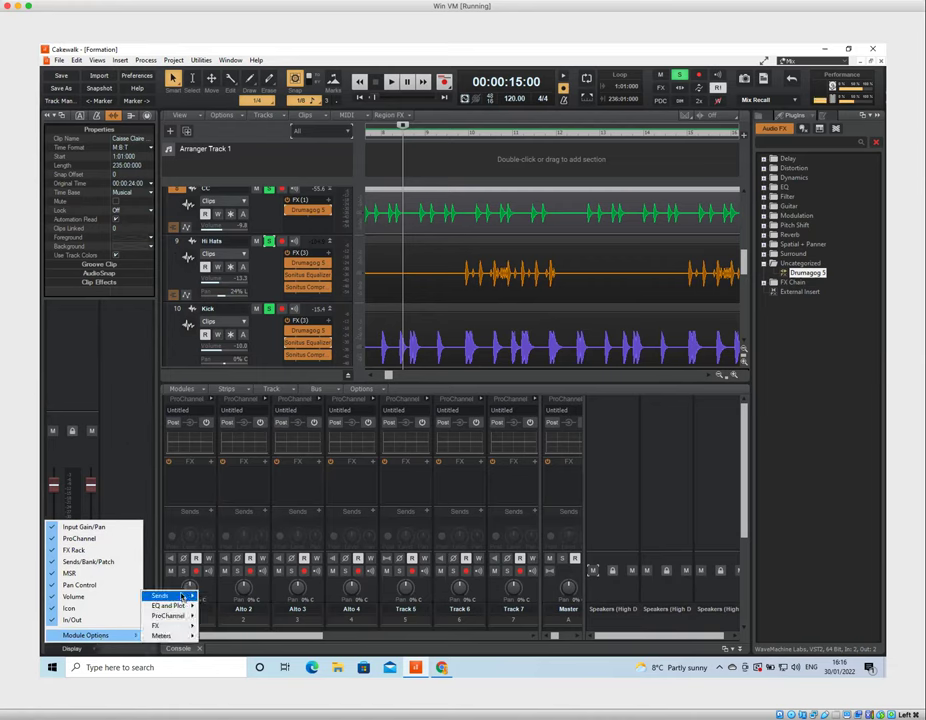
mouse_move(182, 597)
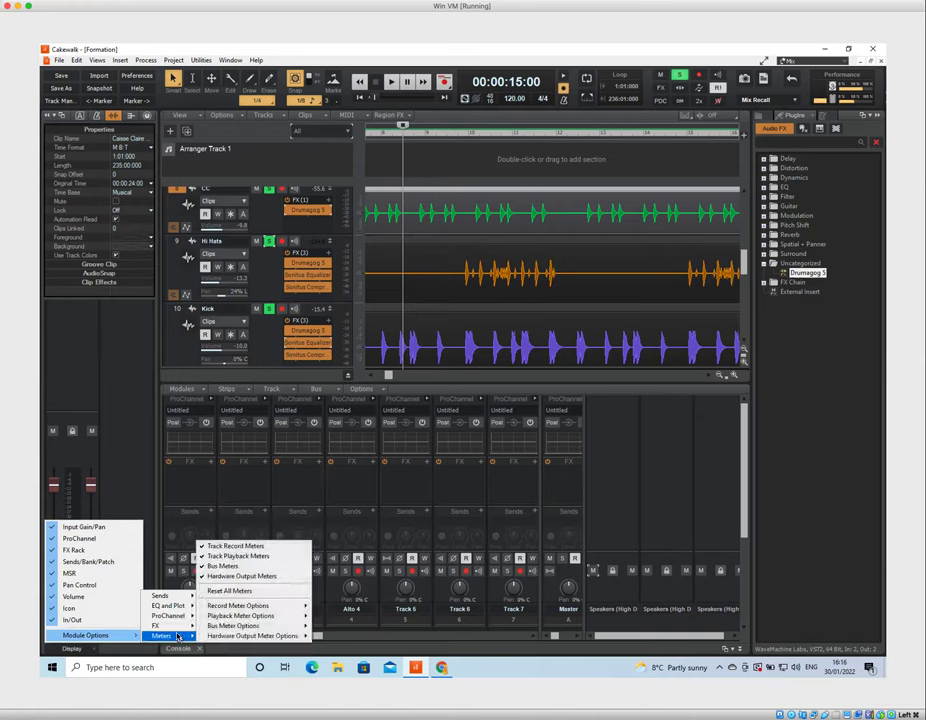
key(Escape)
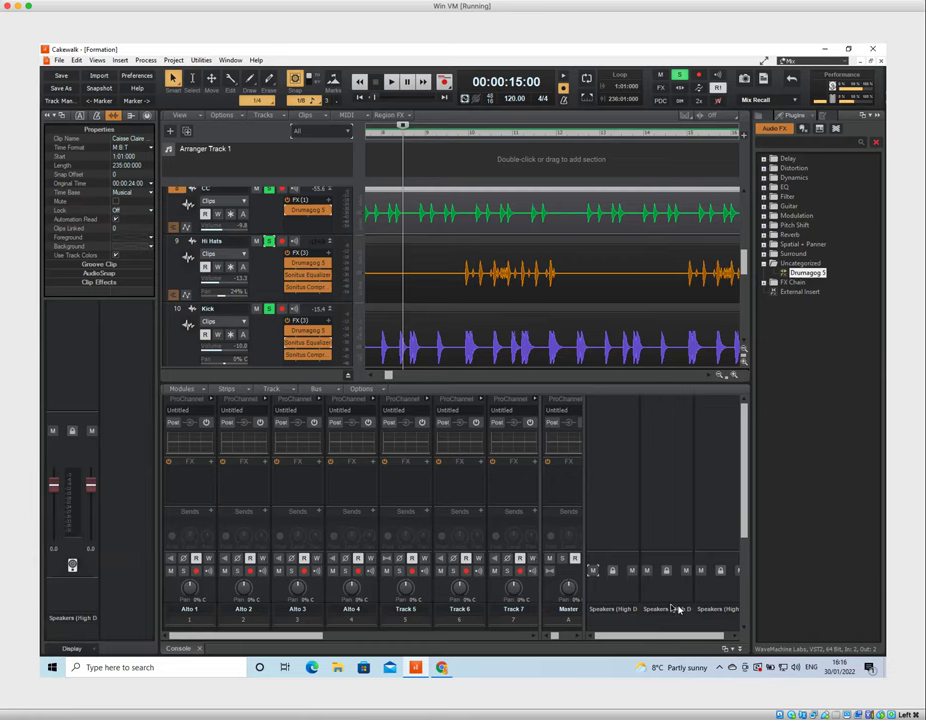
Widen the console's bus section to fit the Master, Metronome and Preview bus strips side by side
click(576, 637)
click(550, 637)
drag(585, 501, 718, 496)
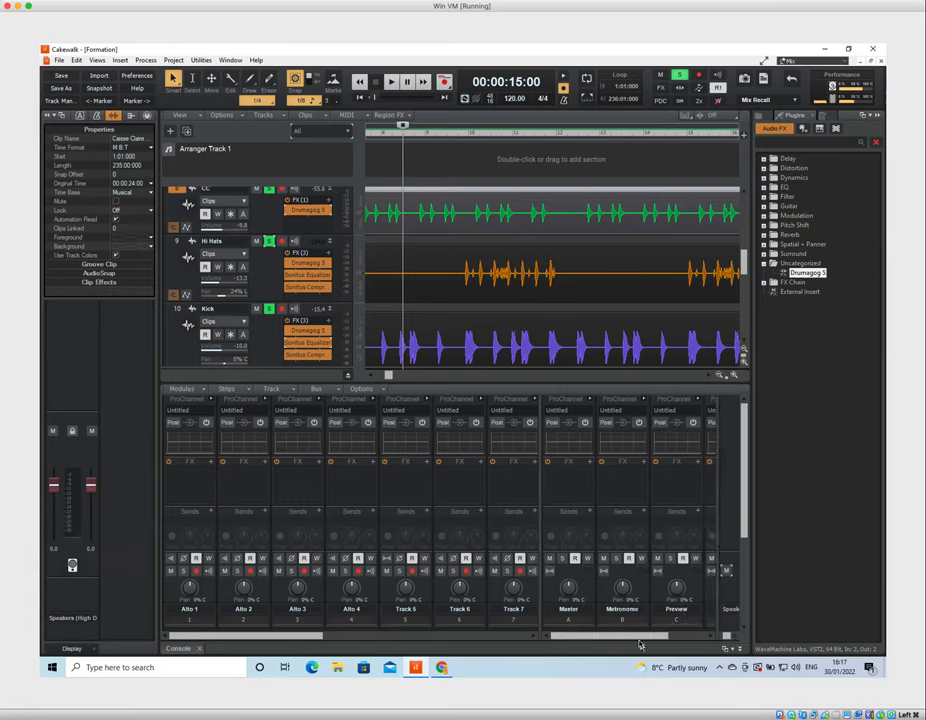
Insert the BREVERB 2 Cakewalk reverb into the FX bin of Bus D
drag(639, 641, 594, 636)
scroll(432, 521, down, 1)
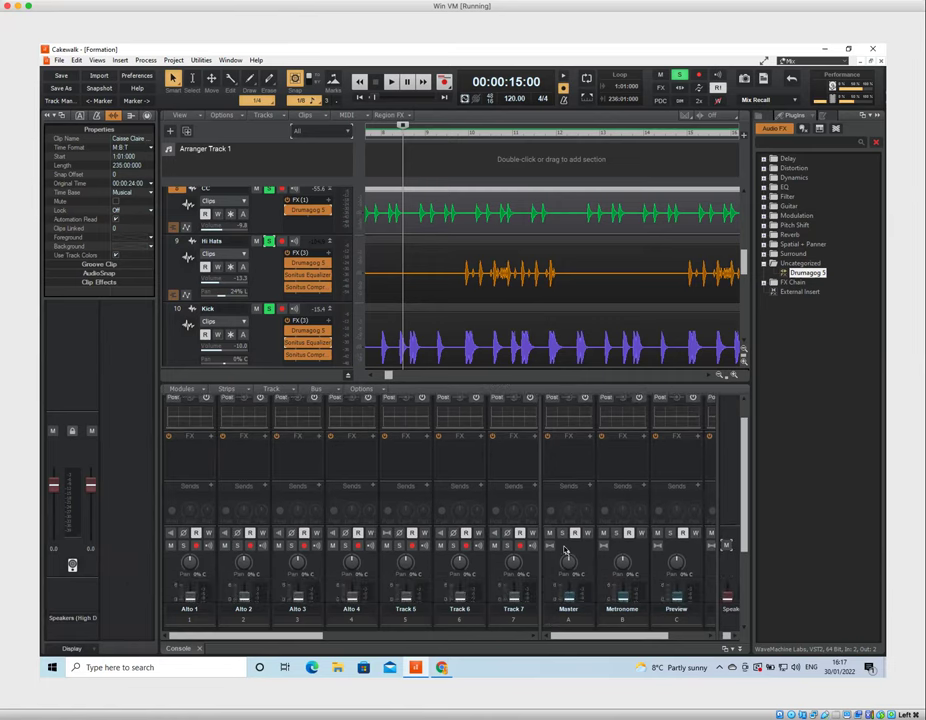
scroll(565, 551, down, 4)
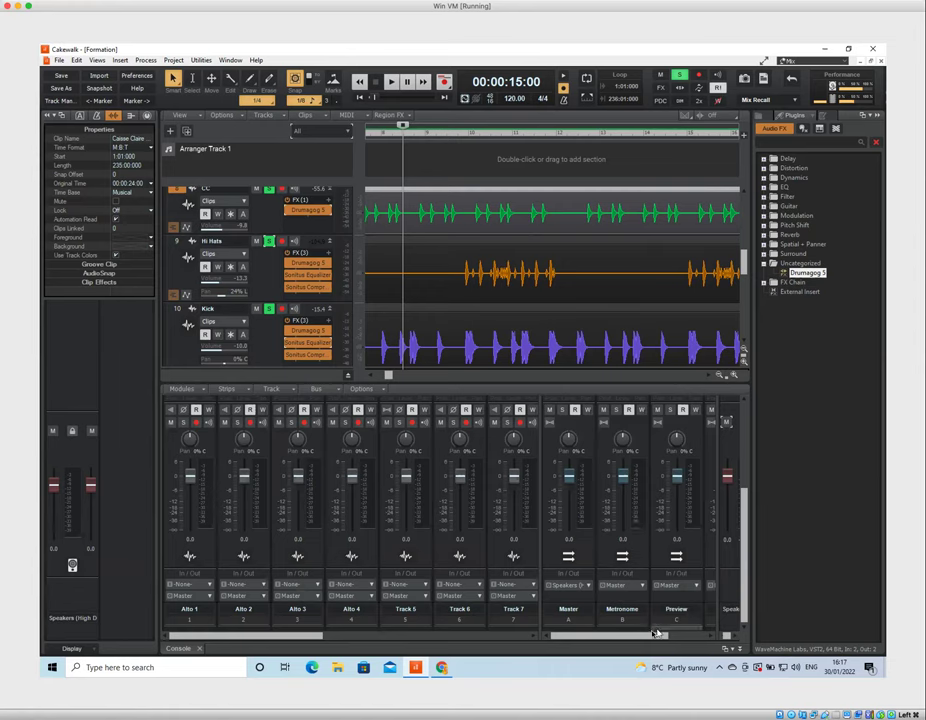
drag(650, 637, 687, 641)
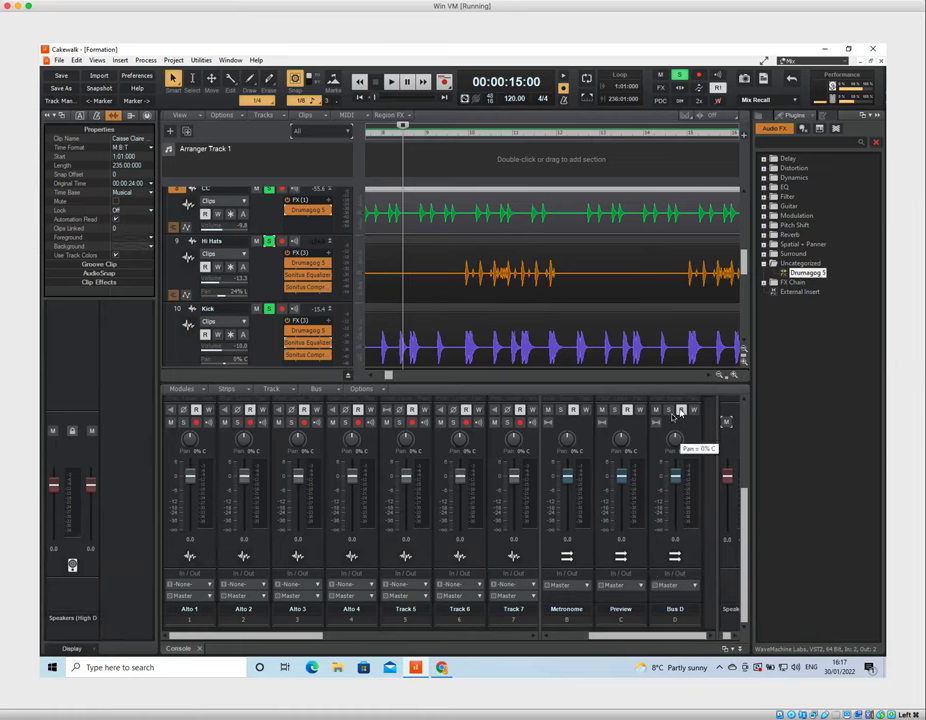
scroll(676, 420, up, 3)
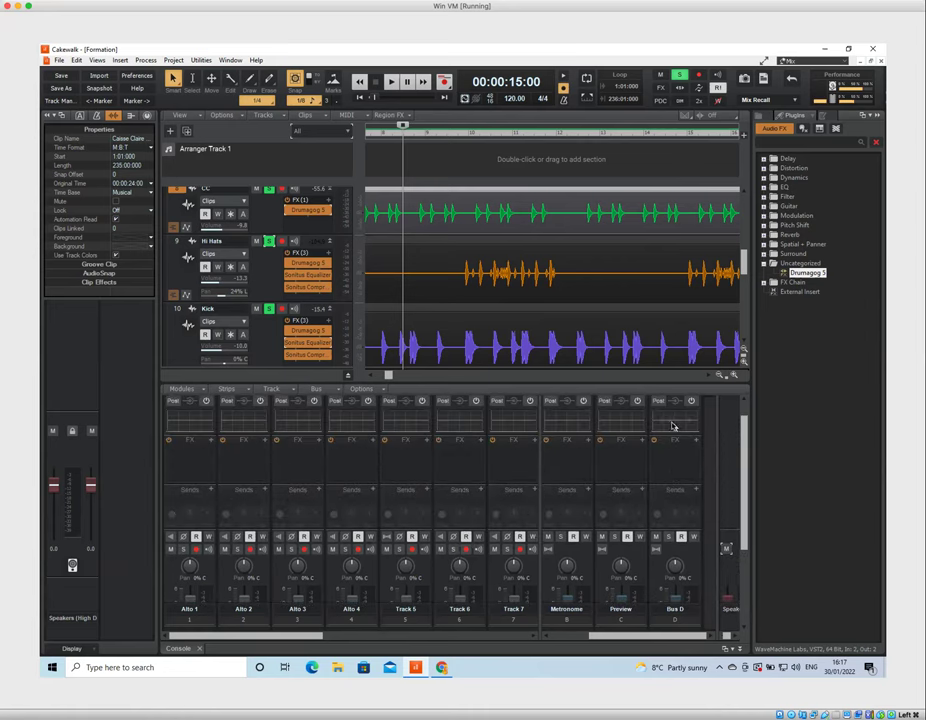
scroll(673, 426, up, 1)
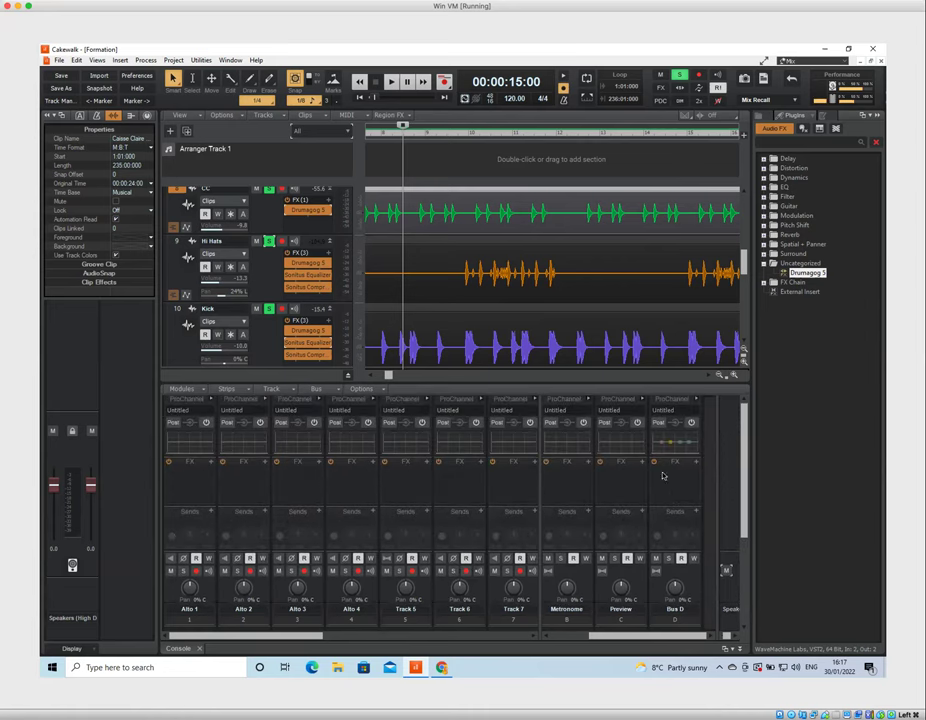
click(668, 476)
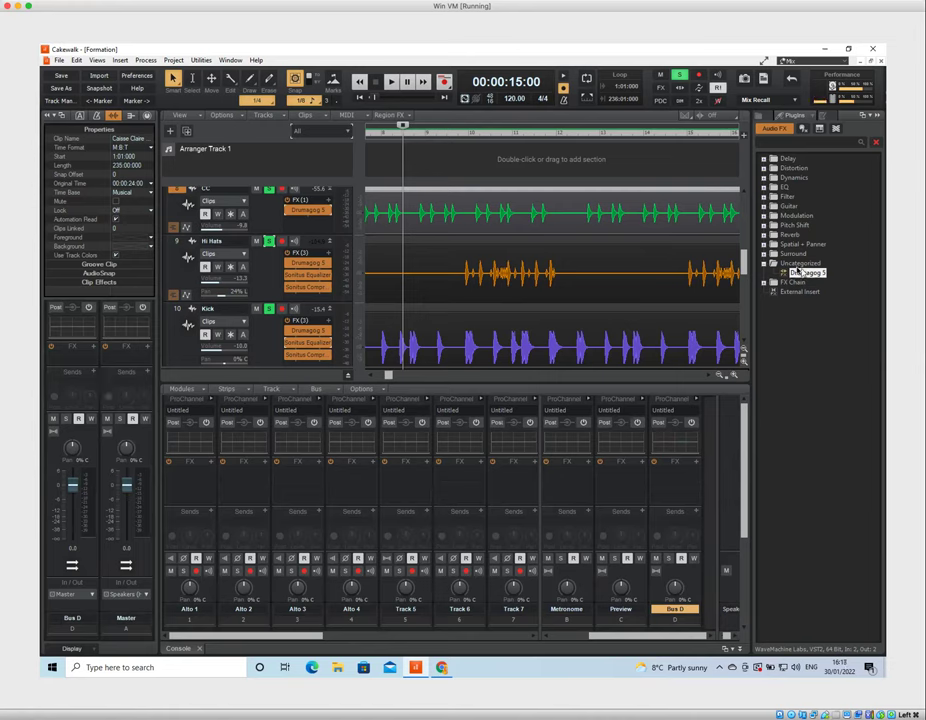
click(764, 264)
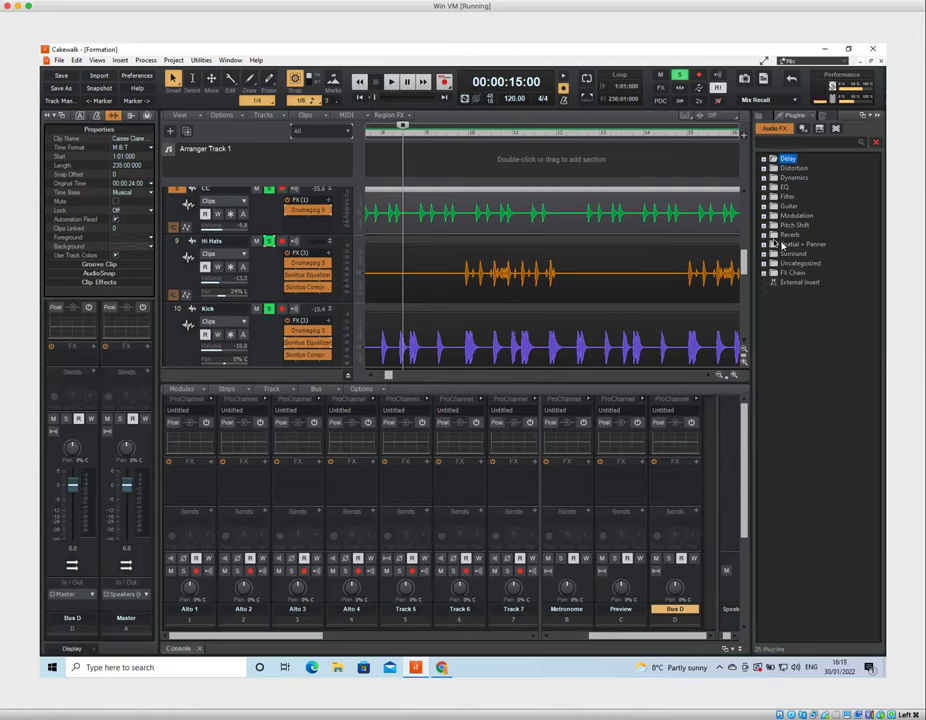
double_click(803, 236)
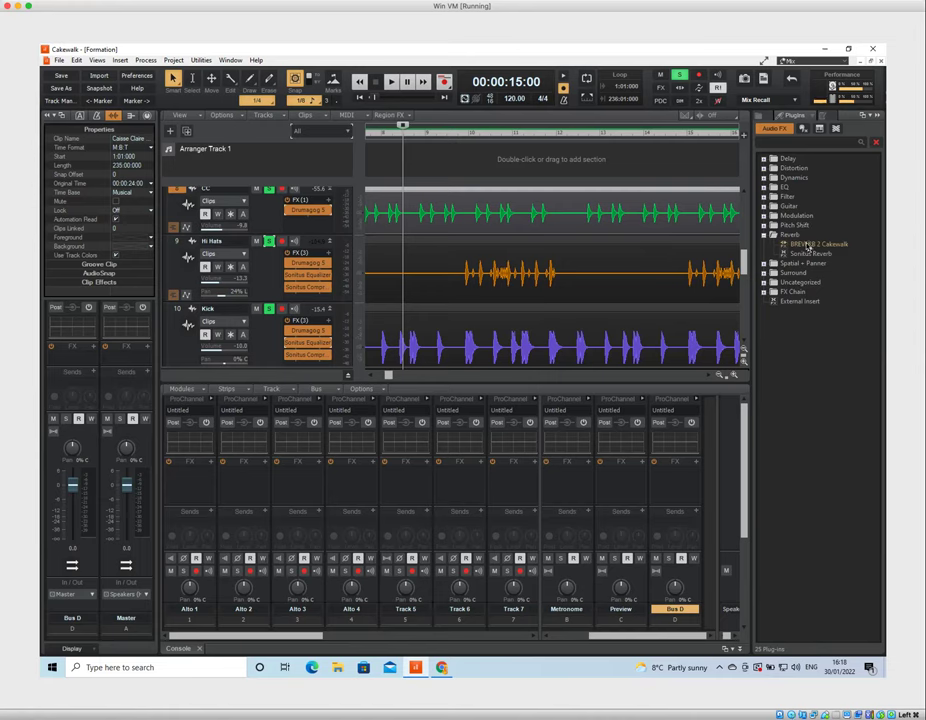
click(808, 246)
mouse_move(808, 246)
mouse_down()
mouse_move(627, 440)
mouse_move(628, 469)
mouse_move(660, 476)
mouse_up()
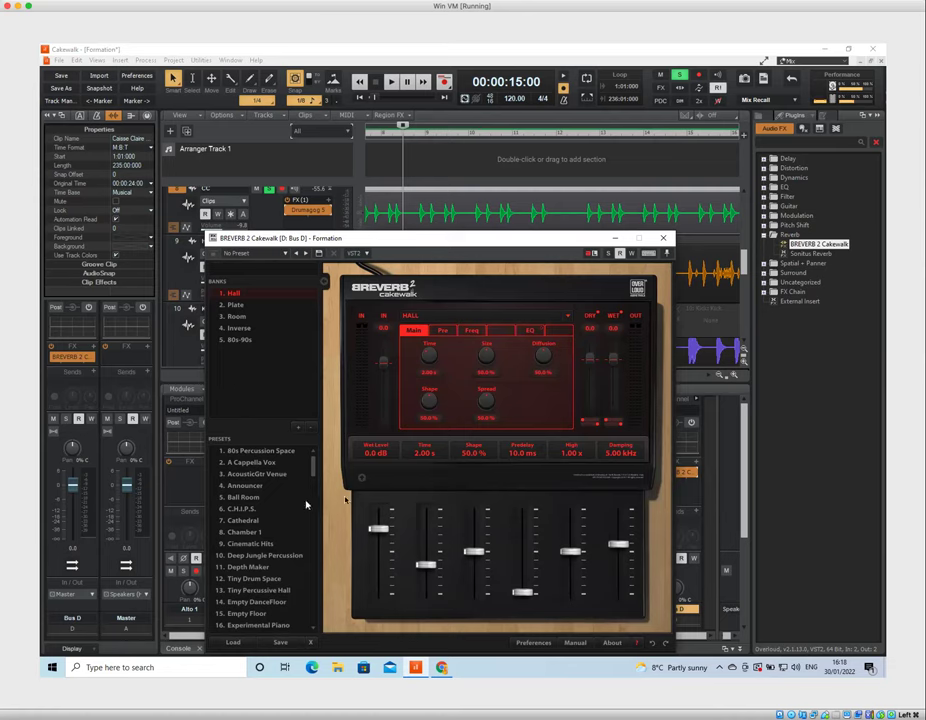
Load the Snare Hall preset from the Hall bank in Bus D's reverb and close the plug-in window
drag(313, 474, 309, 506)
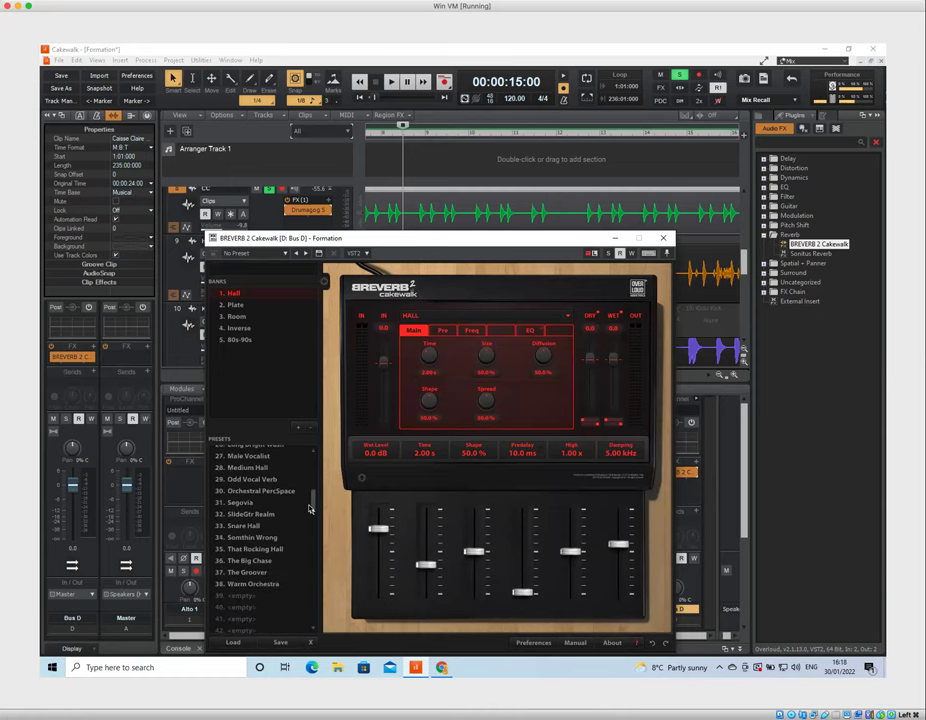
click(250, 527)
double_click(255, 528)
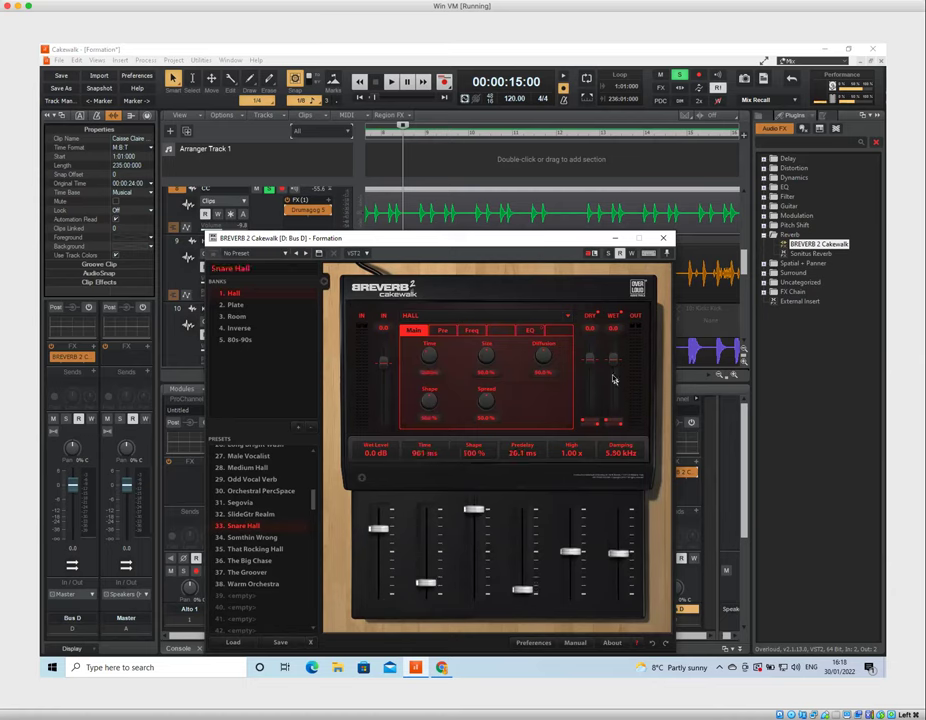
click(665, 241)
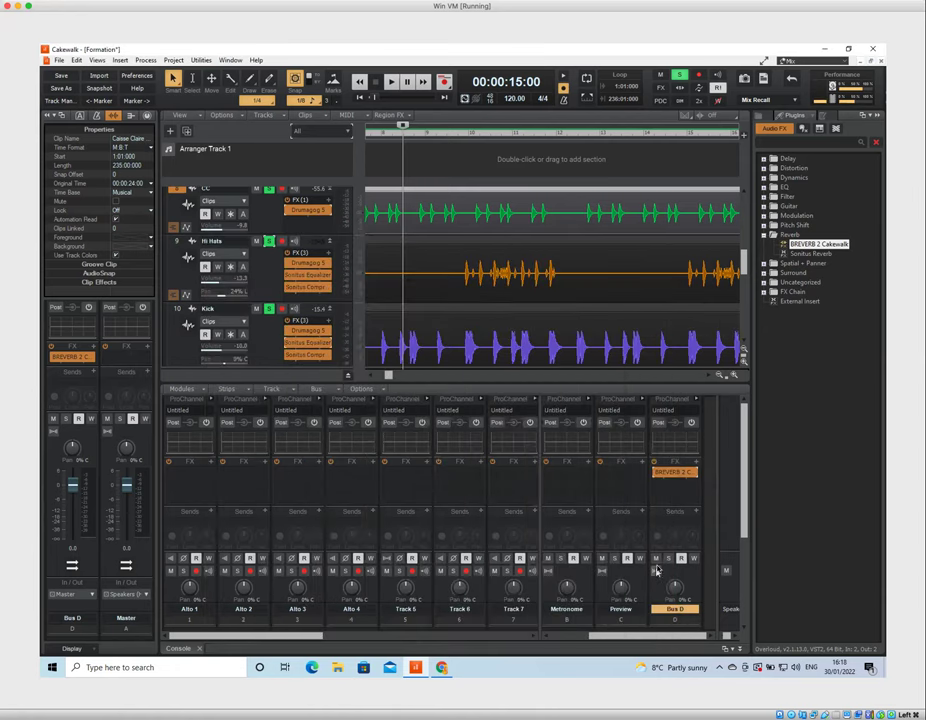
Turn on the ProChannel equalizer of Bus D
scroll(686, 500, down, 2)
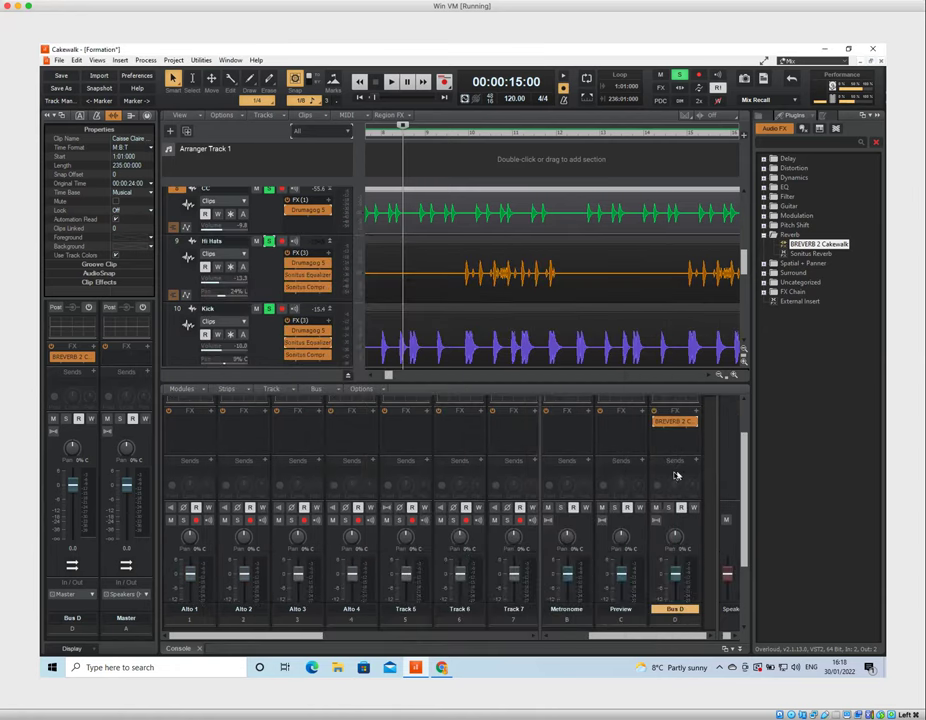
scroll(676, 476, up, 2)
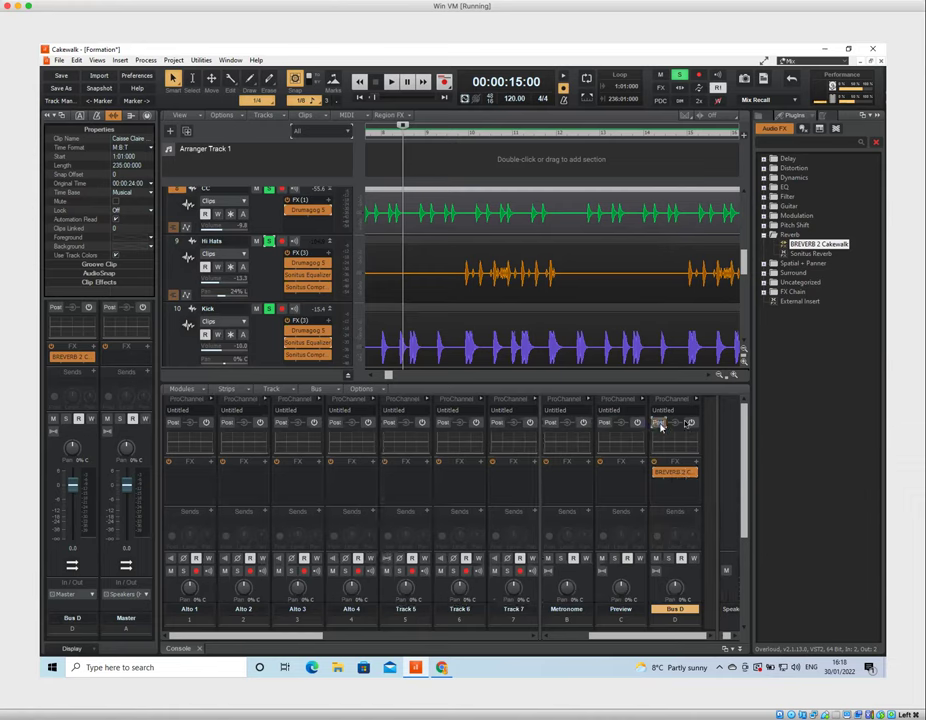
click(691, 423)
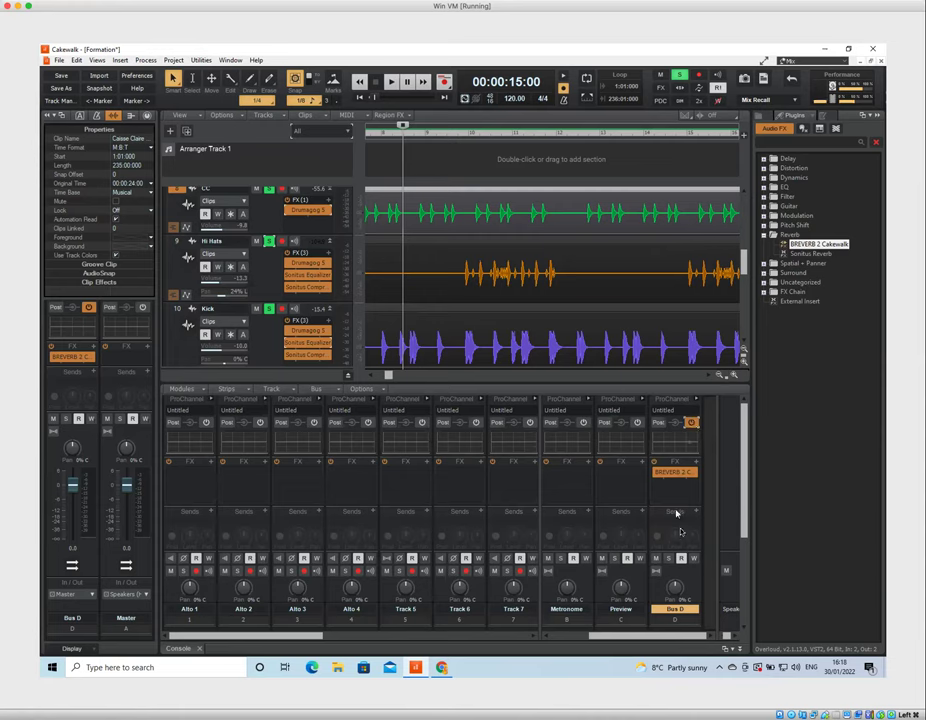
Solo Bus D and lower its volume to -4.4
scroll(680, 487, down, 1)
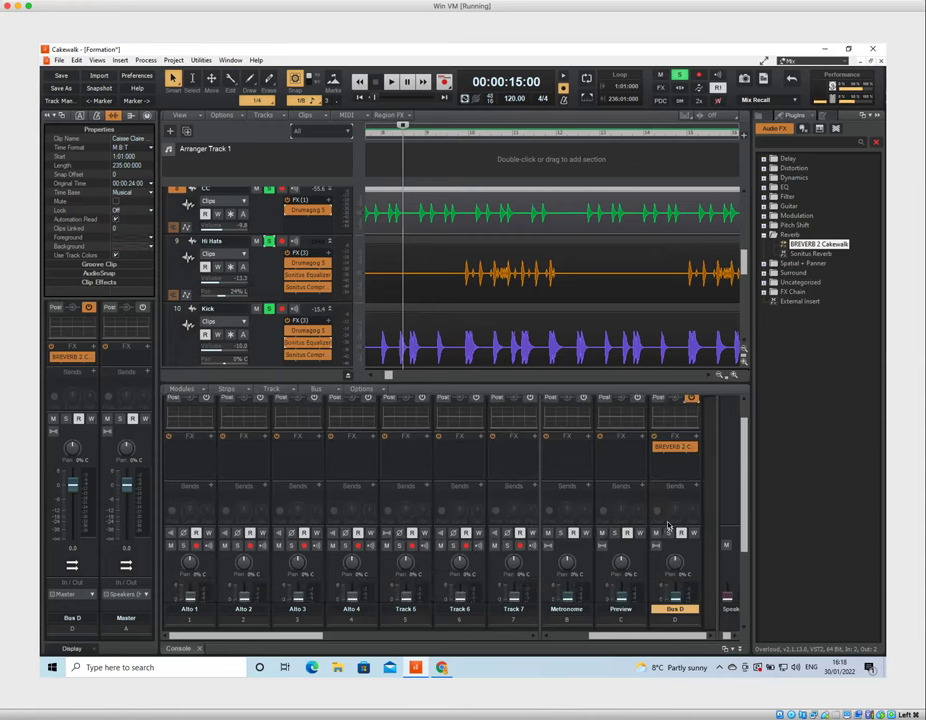
scroll(668, 525, down, 1)
scroll(670, 510, down, 2)
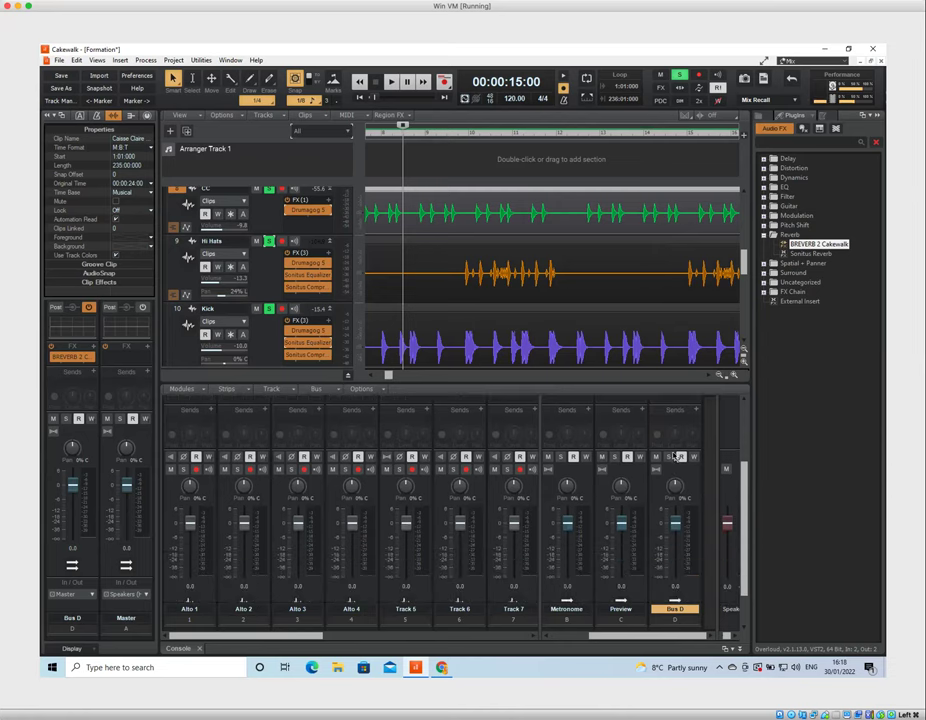
drag(675, 528, 676, 539)
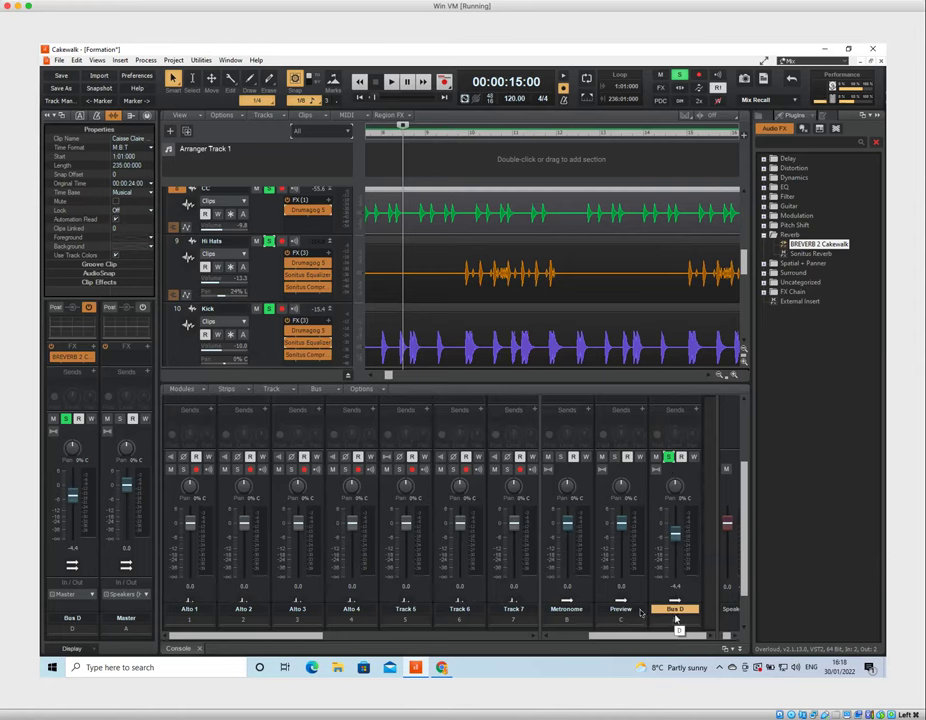
Add a send from the CC track to Bus D and play the mix briefly to audition it
scroll(437, 488, up, 2)
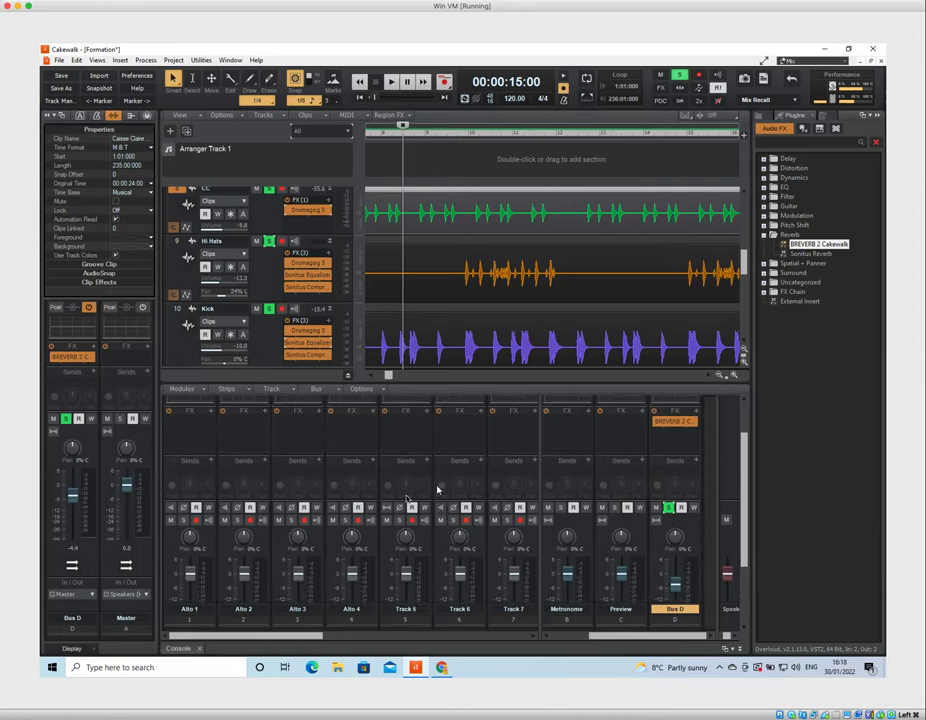
drag(296, 637, 372, 638)
scroll(417, 477, down, 3)
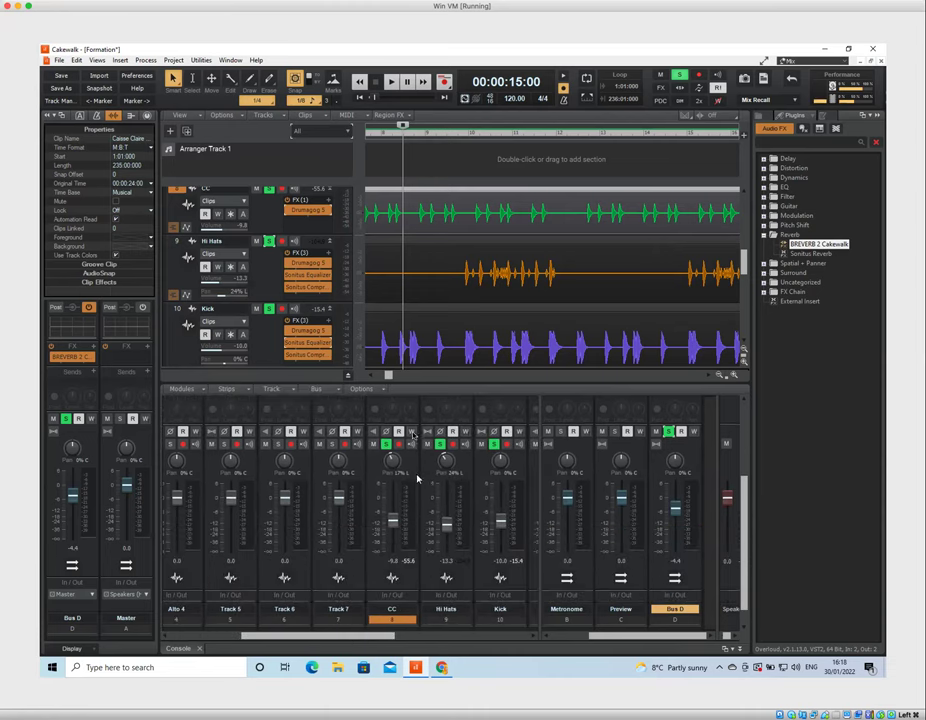
scroll(403, 472, up, 5)
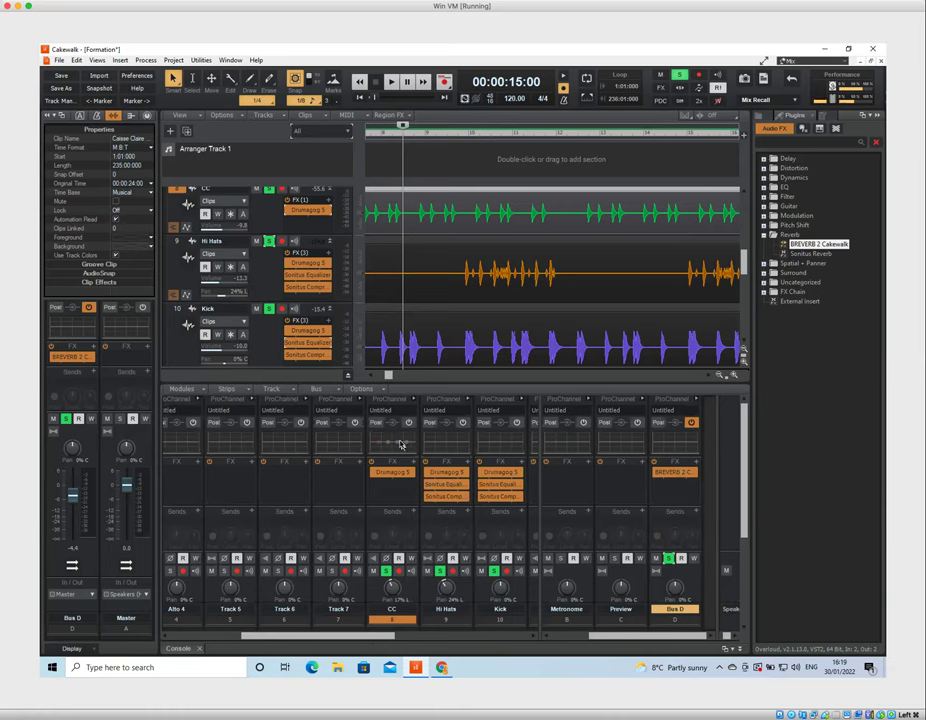
click(413, 512)
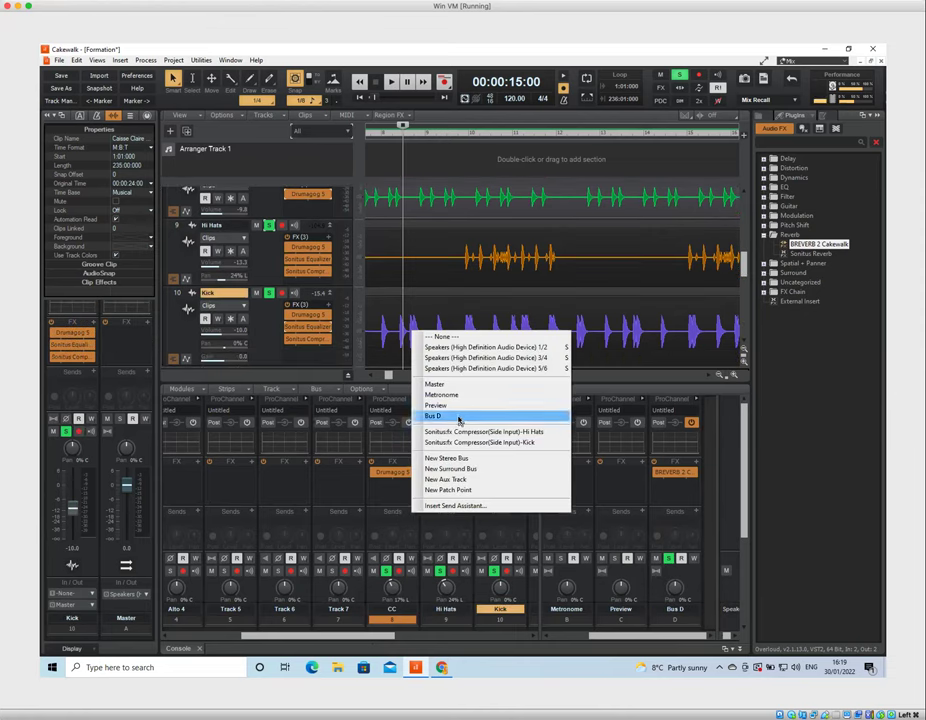
click(459, 417)
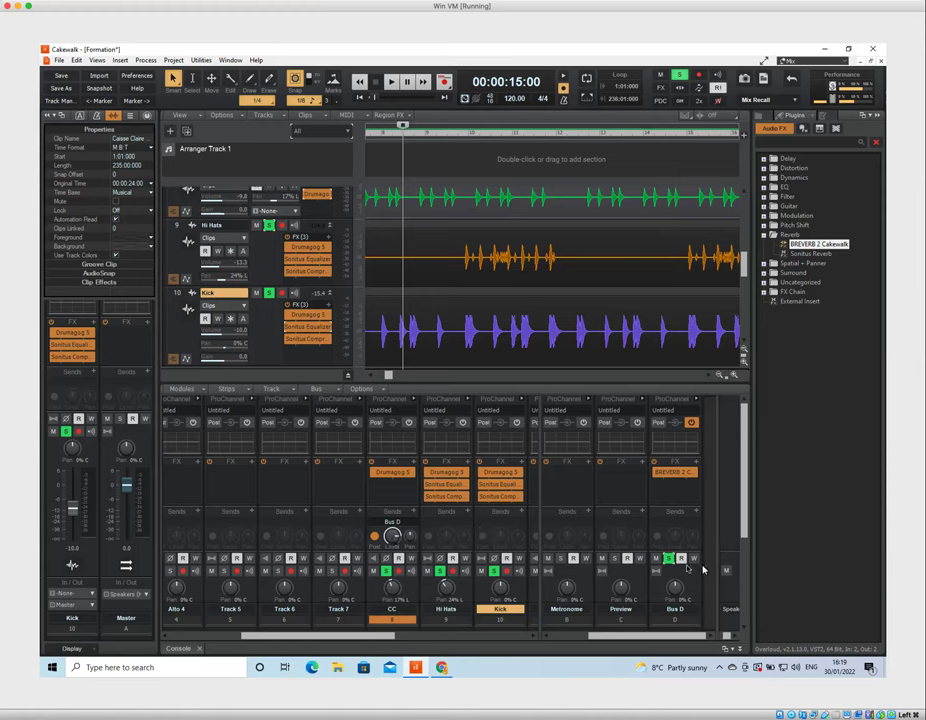
key(space)
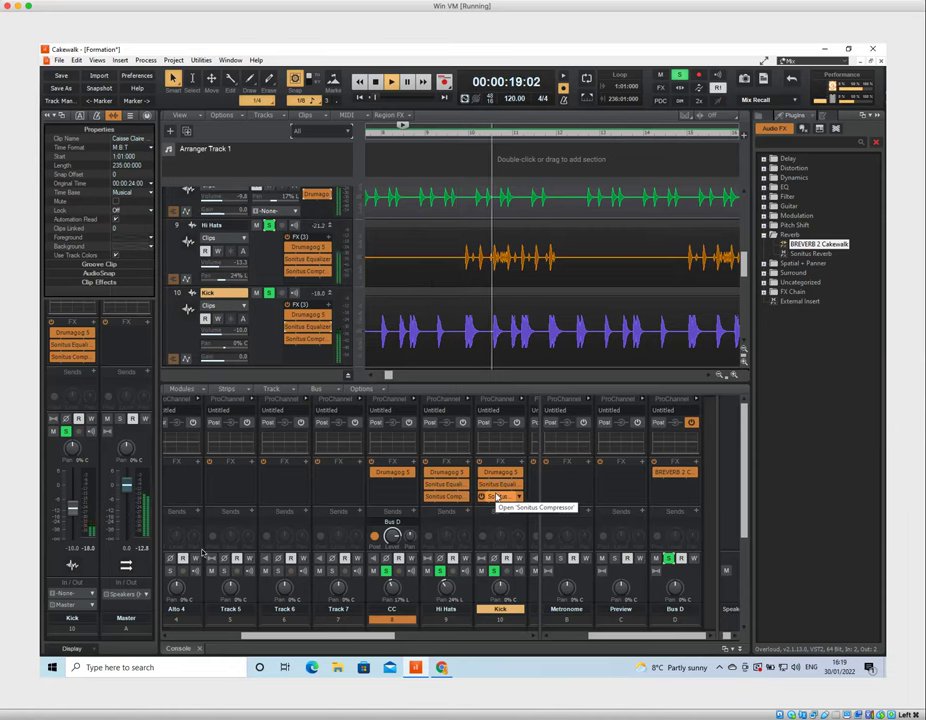
key(space)
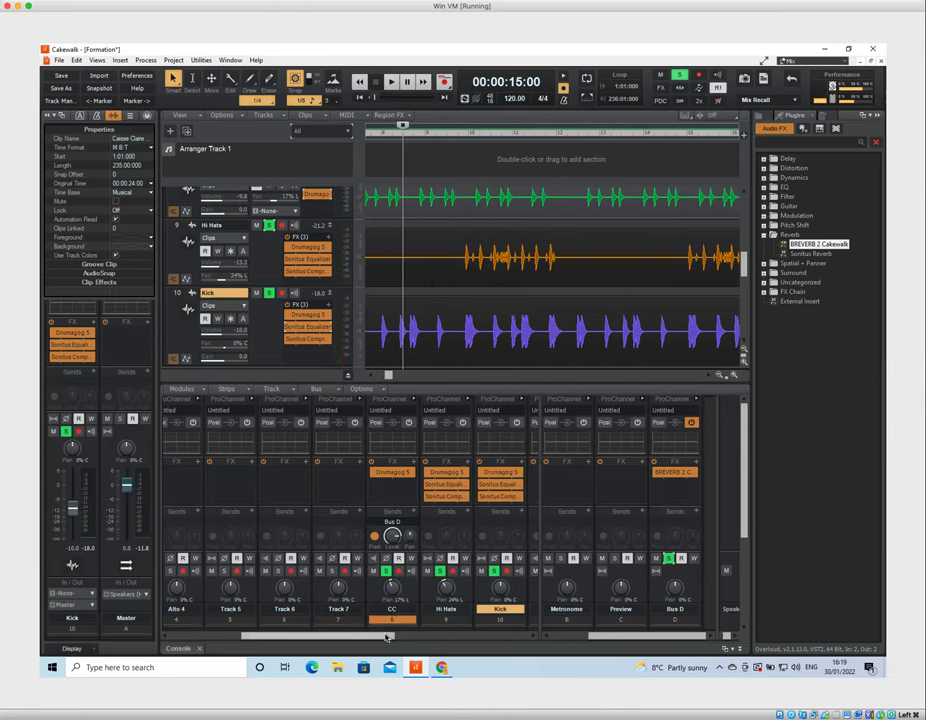
Unsolo the Hi Hats, Kick, Ride, Tom and Rimshot tracks, keeping only the CC track soloed
scroll(419, 641, right, 1)
scroll(419, 641, right, 3)
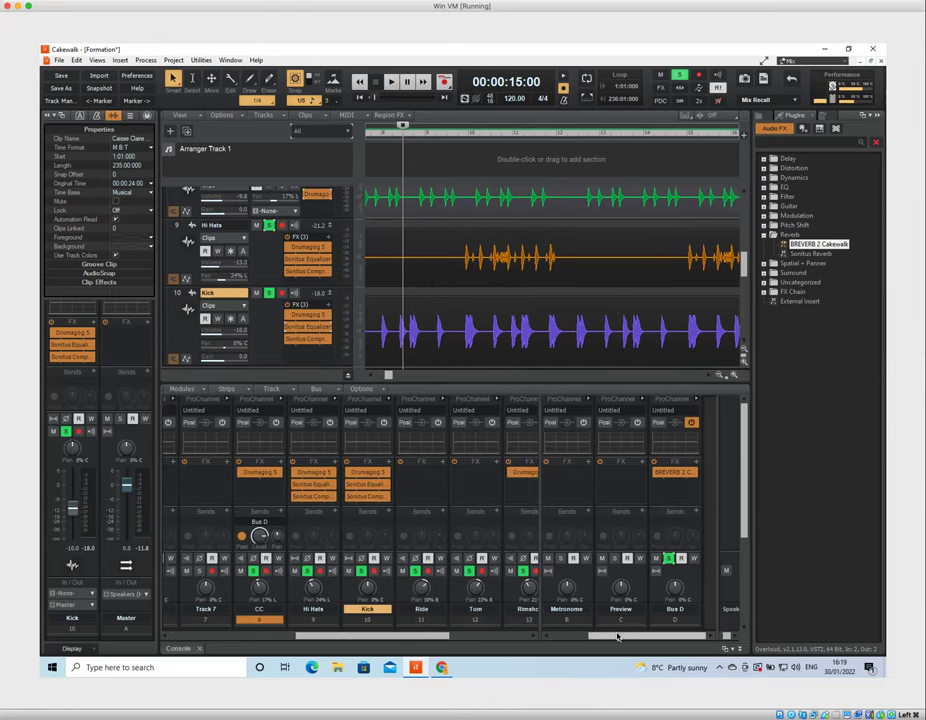
scroll(580, 636, left, 1)
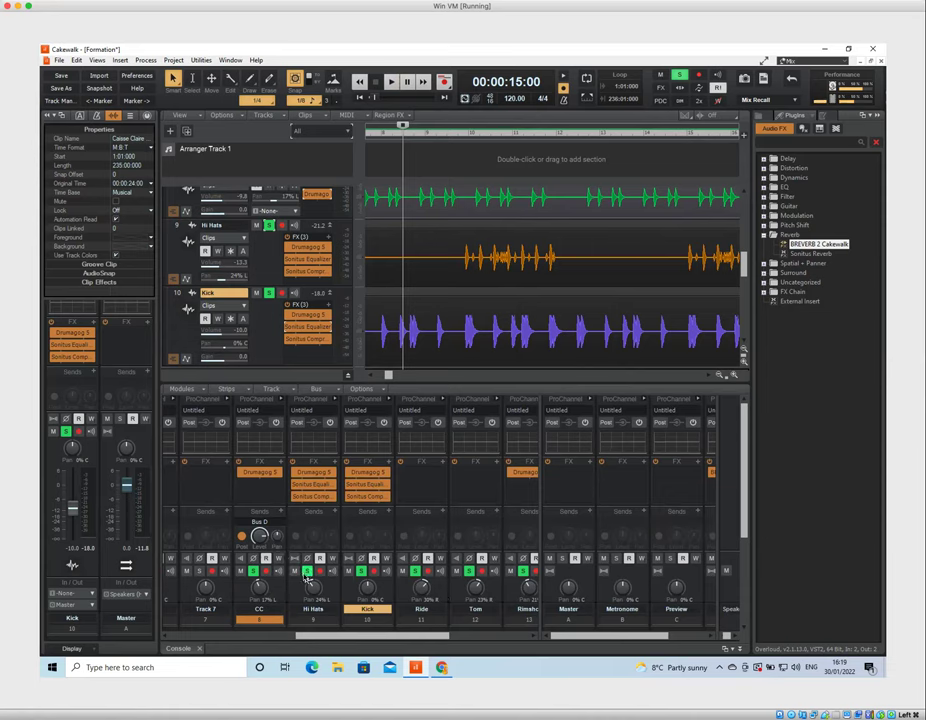
click(415, 571)
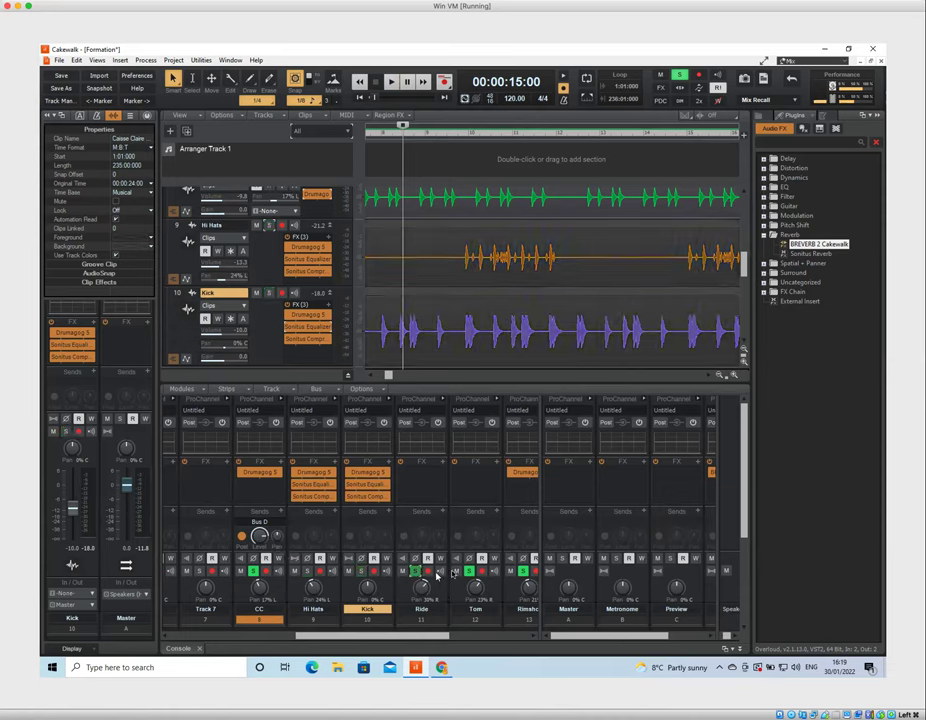
ctrl+click(522, 571)
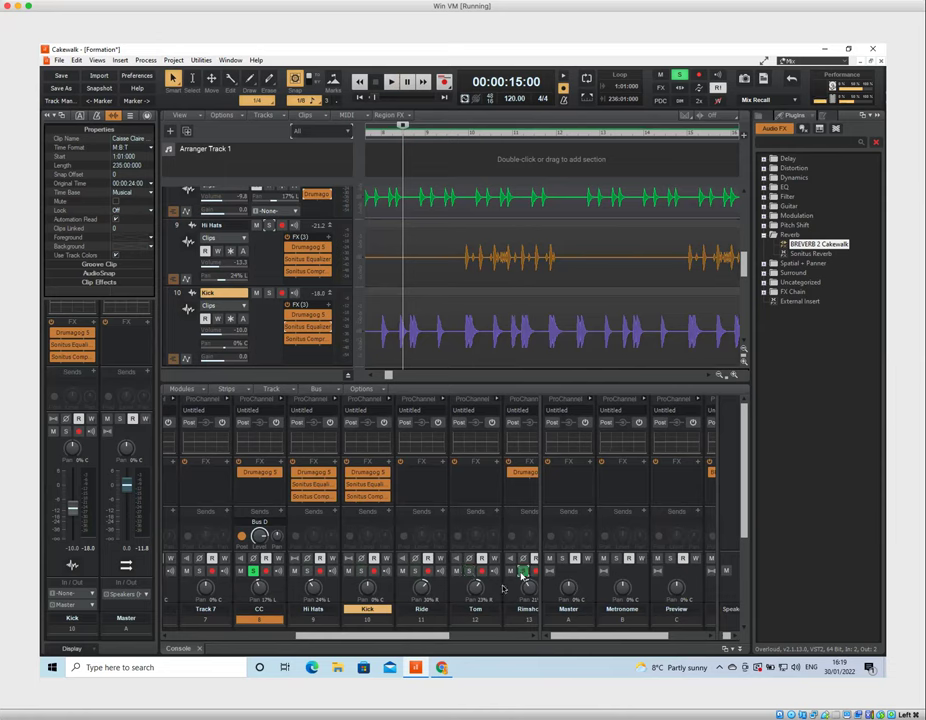
drag(445, 641, 393, 636)
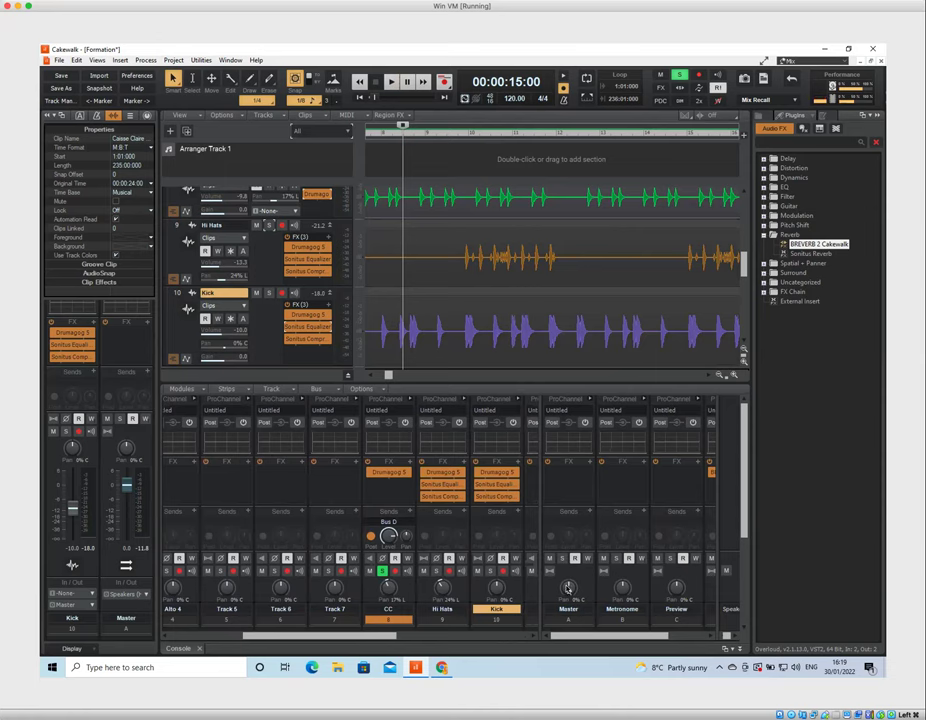
Play the CC track with its Bus D send, comparing the sound with the Master bus soloed and unsoloed
scroll(561, 553, down, 5)
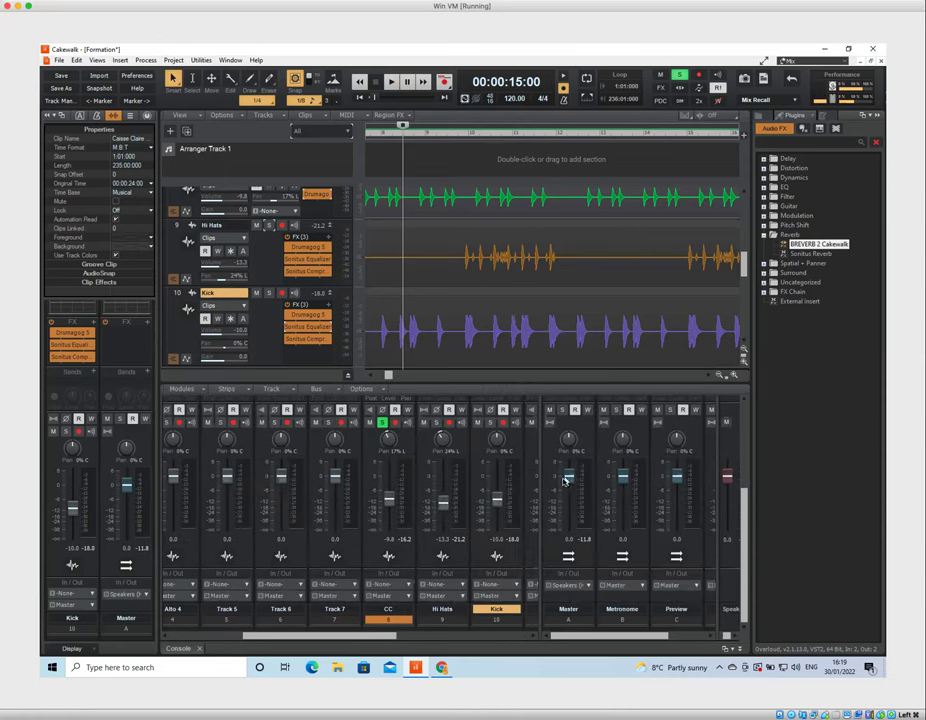
click(563, 411)
key(space)
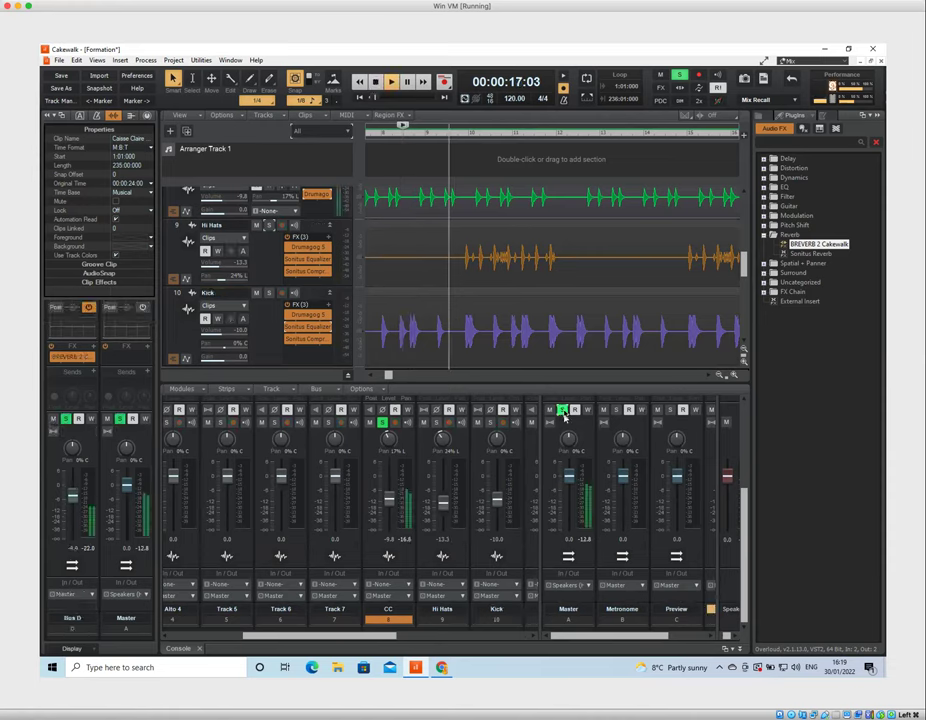
click(563, 411)
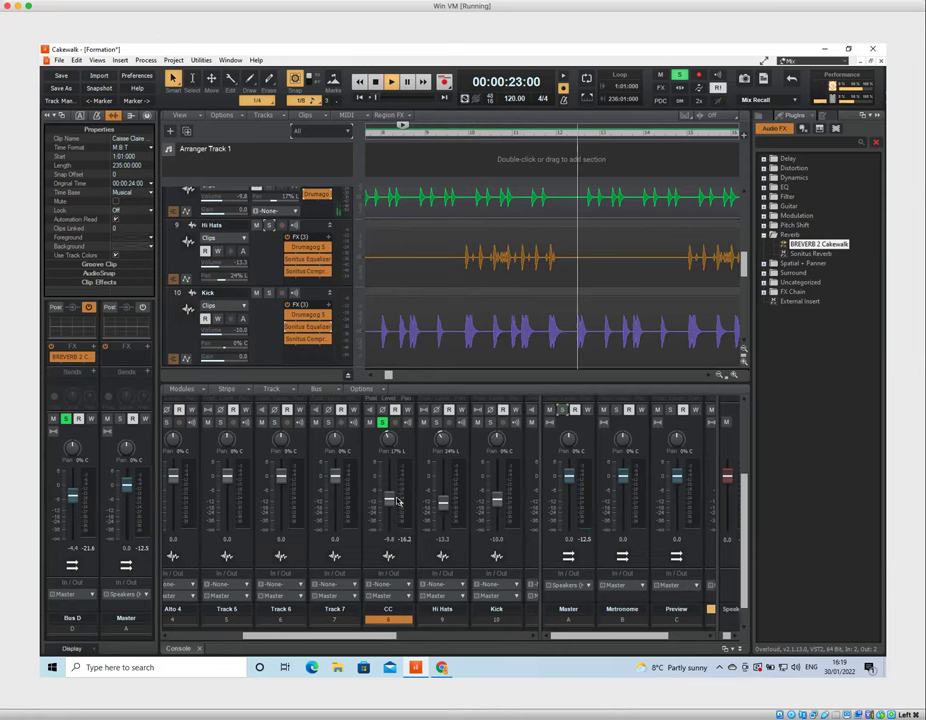
scroll(399, 499, up, 5)
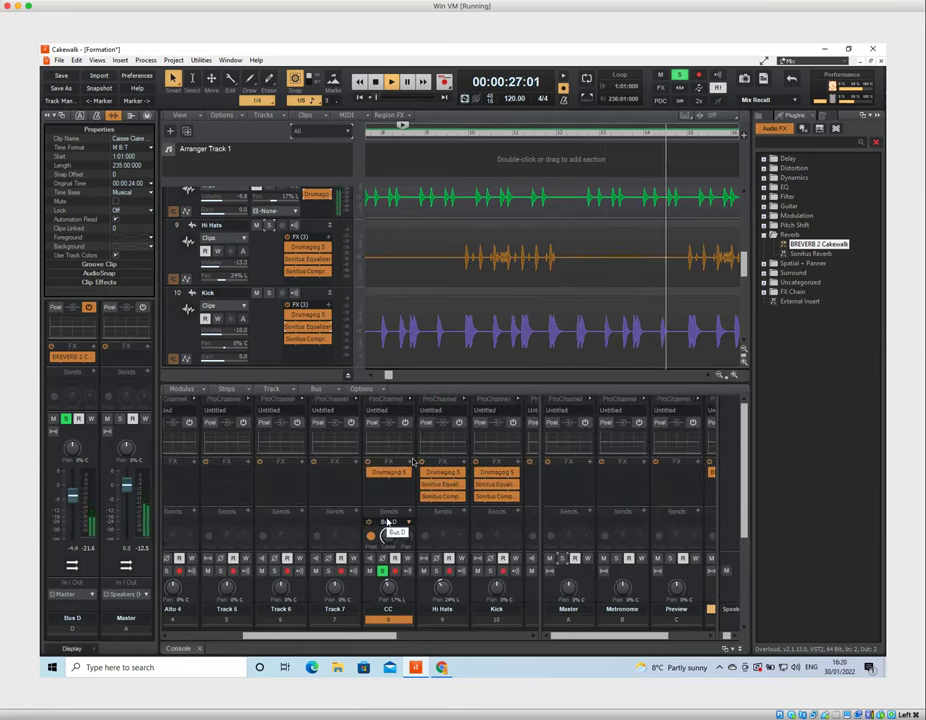
mouse_move(388, 536)
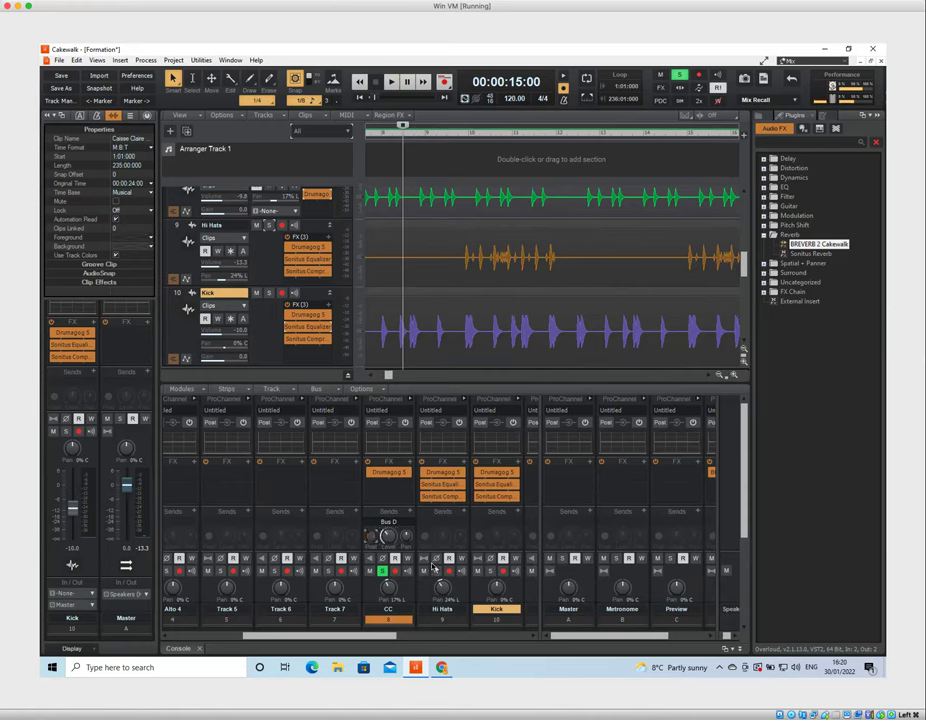
Switch the CC track's Bus D send to post-fader and play it with the CC track unsoloed
key(space)
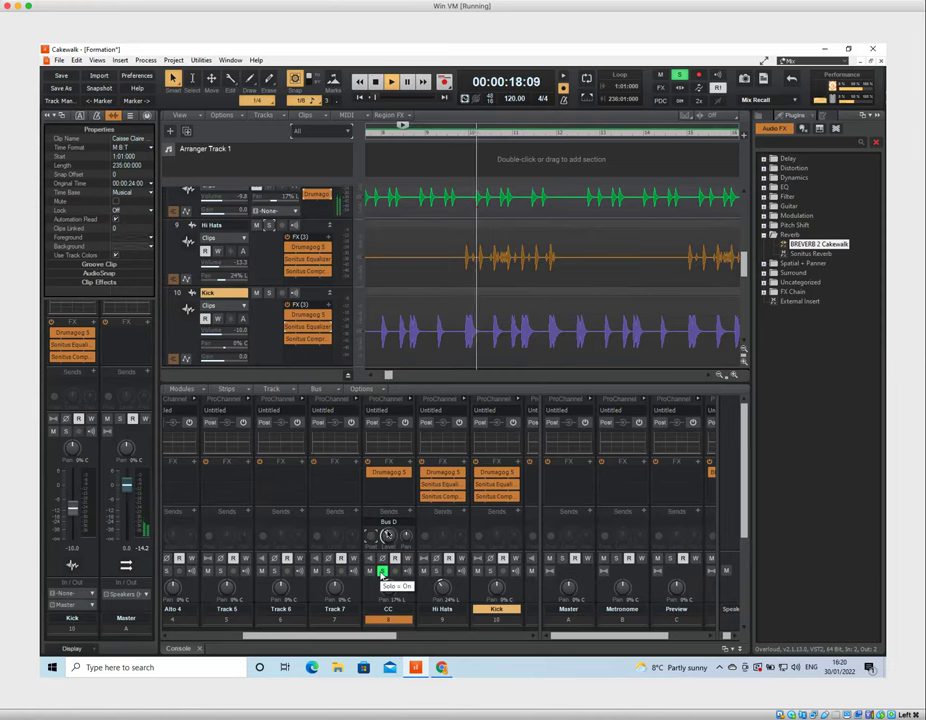
mouse_move(378, 540)
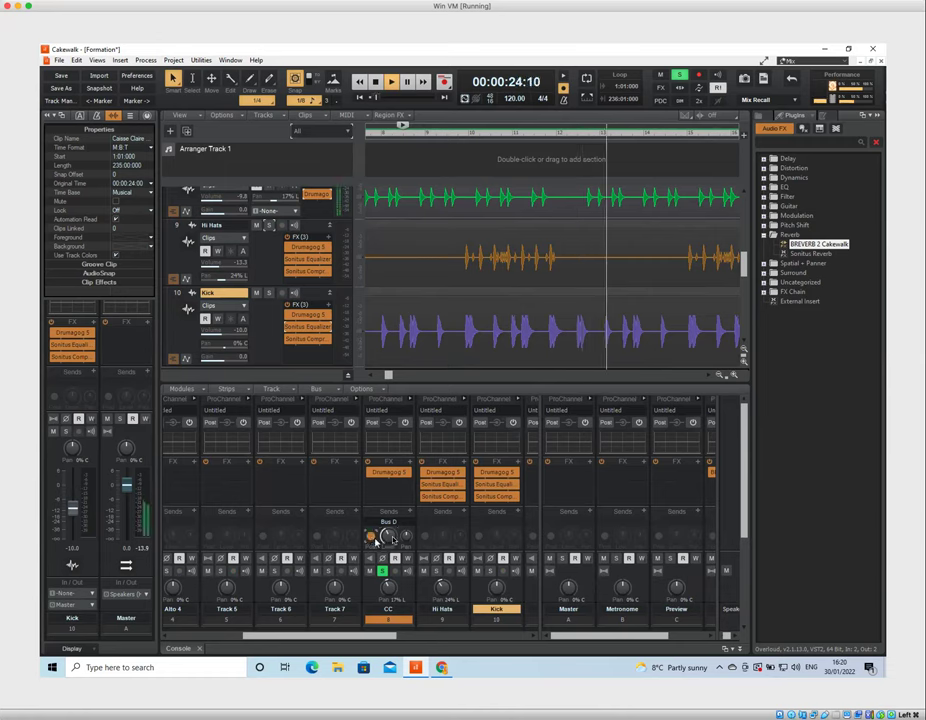
key(space)
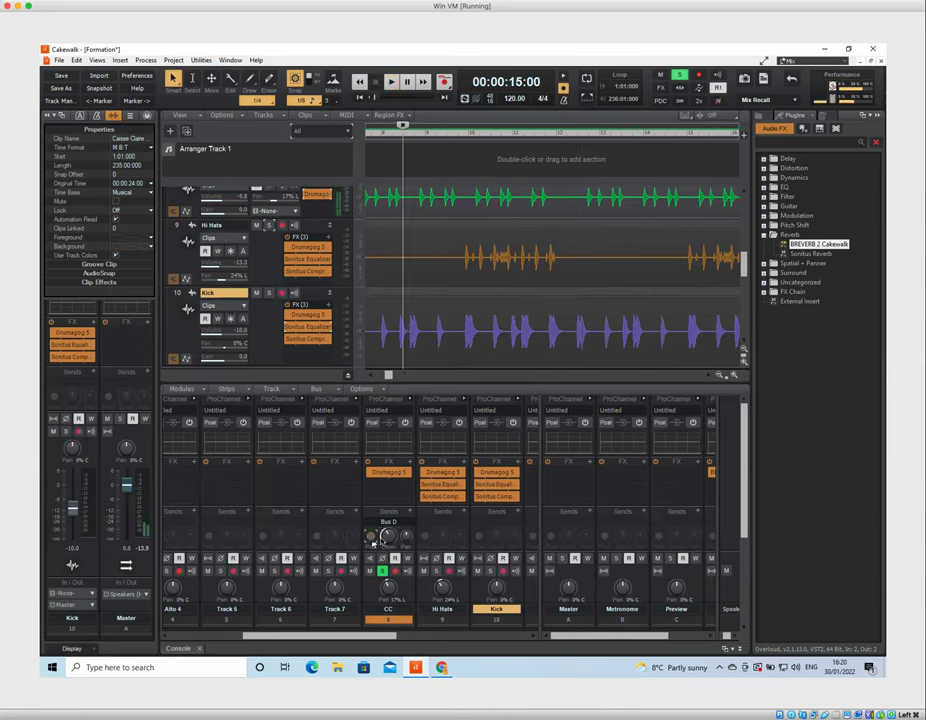
click(370, 536)
key(space)
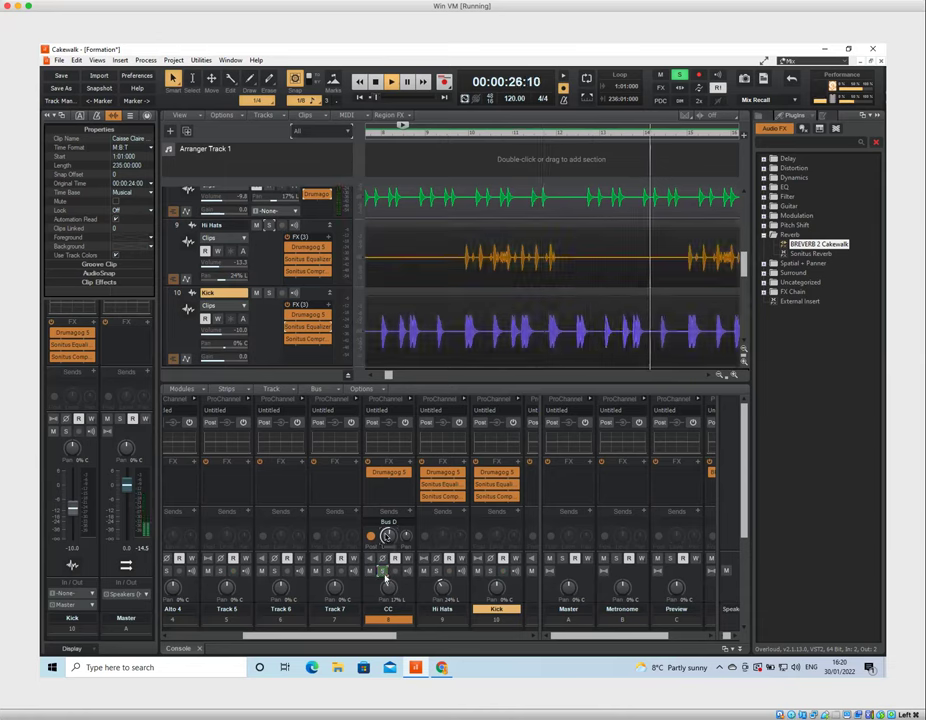
Stop playback and raise the CC track's Bus D send level to -6.5
mouse_move(387, 537)
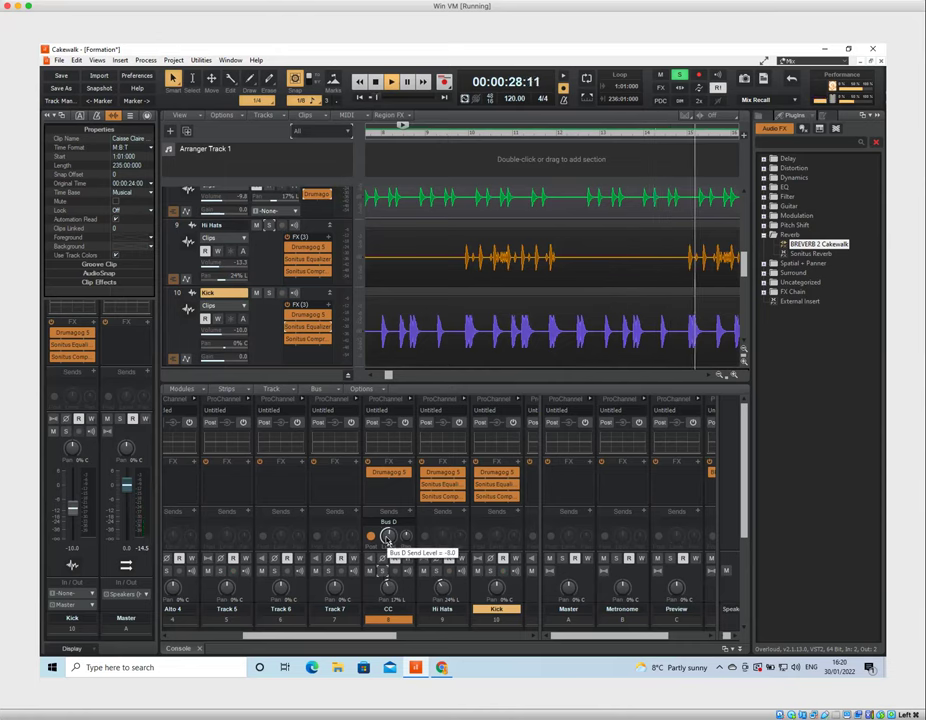
key(space)
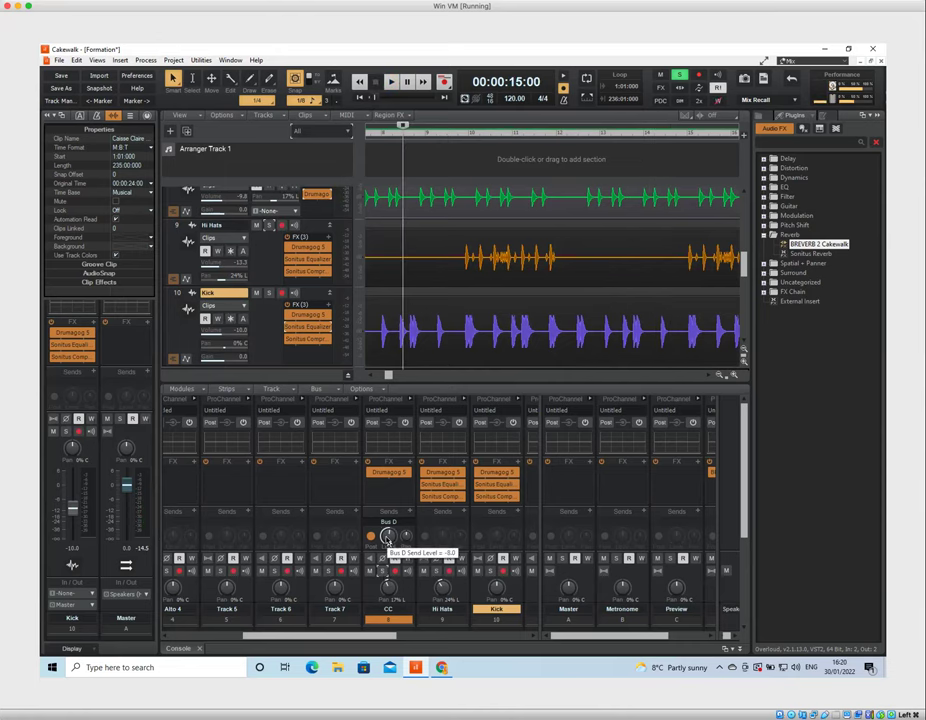
scroll(387, 537, down, 5)
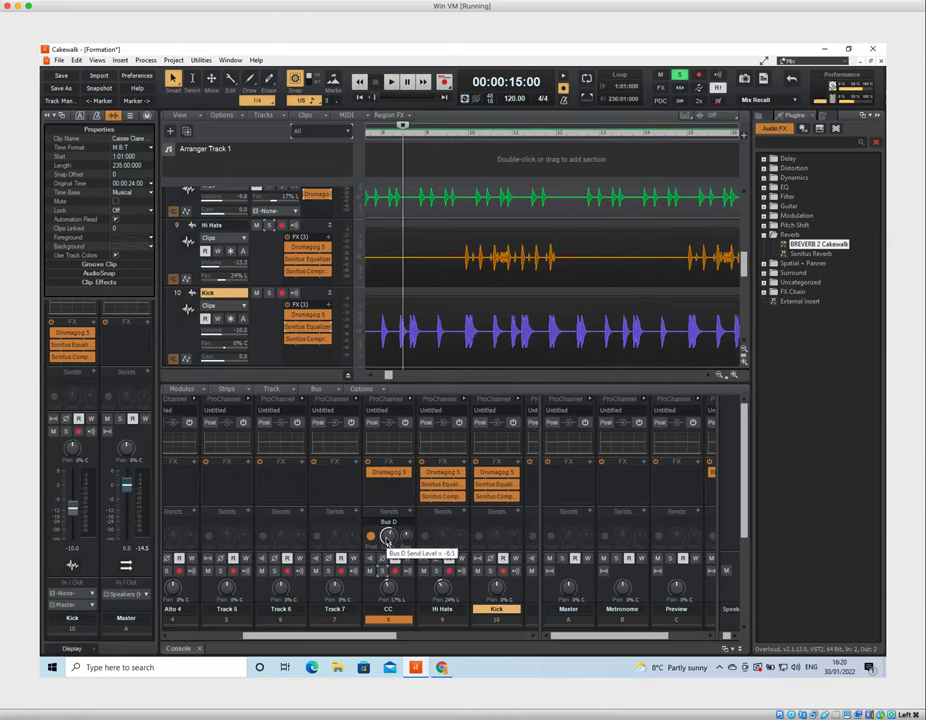
scroll(386, 545, down, 1)
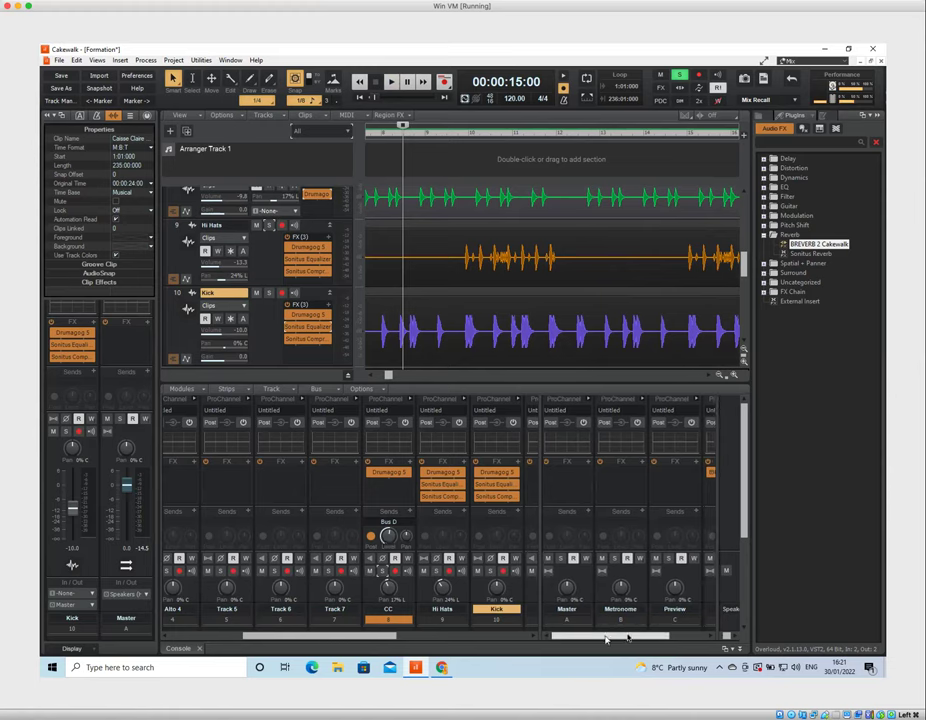
Open the BREVERB 2 reverb on Bus D and move its window clear of the CC strip
drag(597, 634, 638, 634)
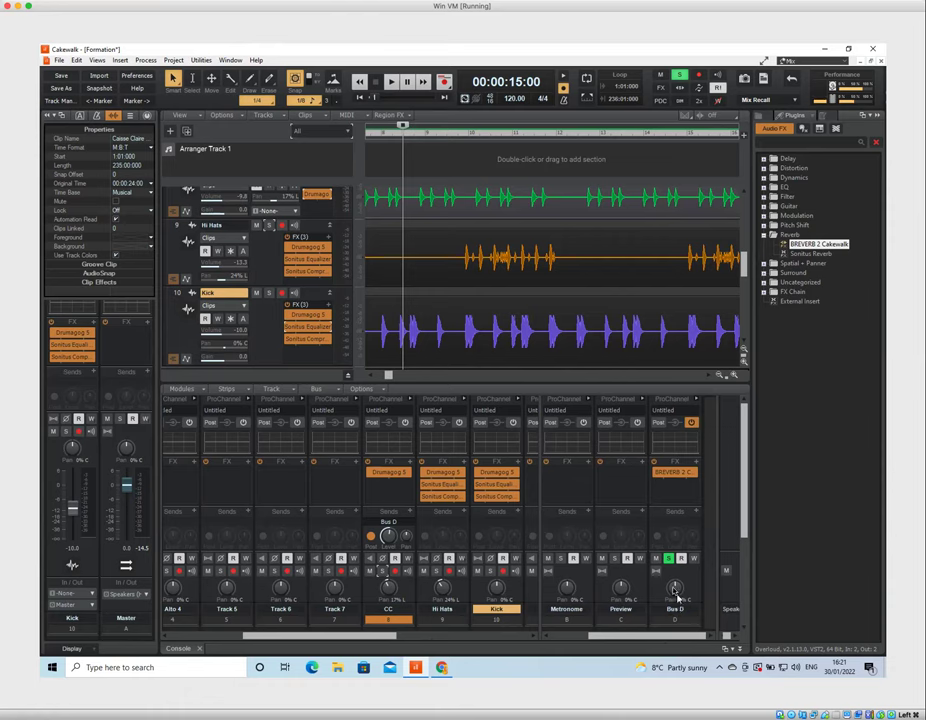
double_click(679, 475)
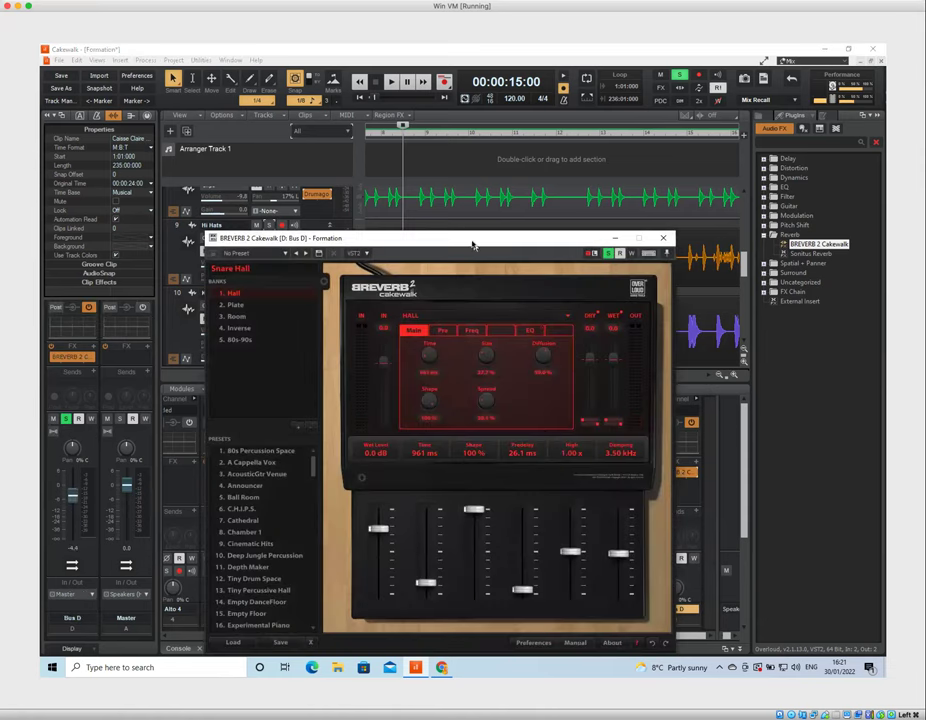
drag(471, 241, 703, 225)
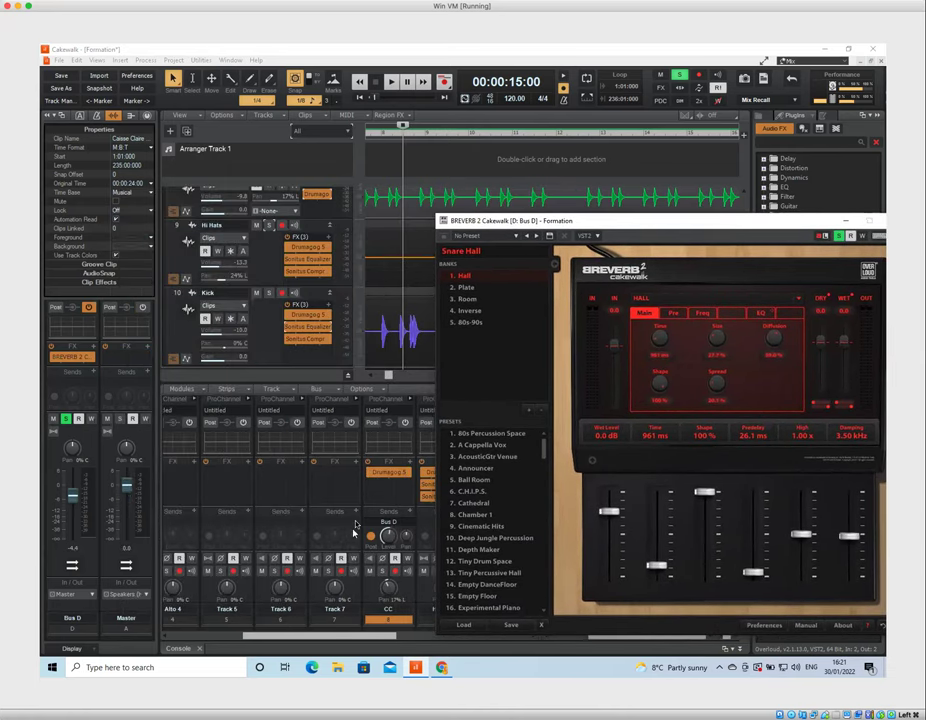
Raise the CC track's Bus D send level while playing back through the BREVERB 2 Snare Hall preset
key(space)
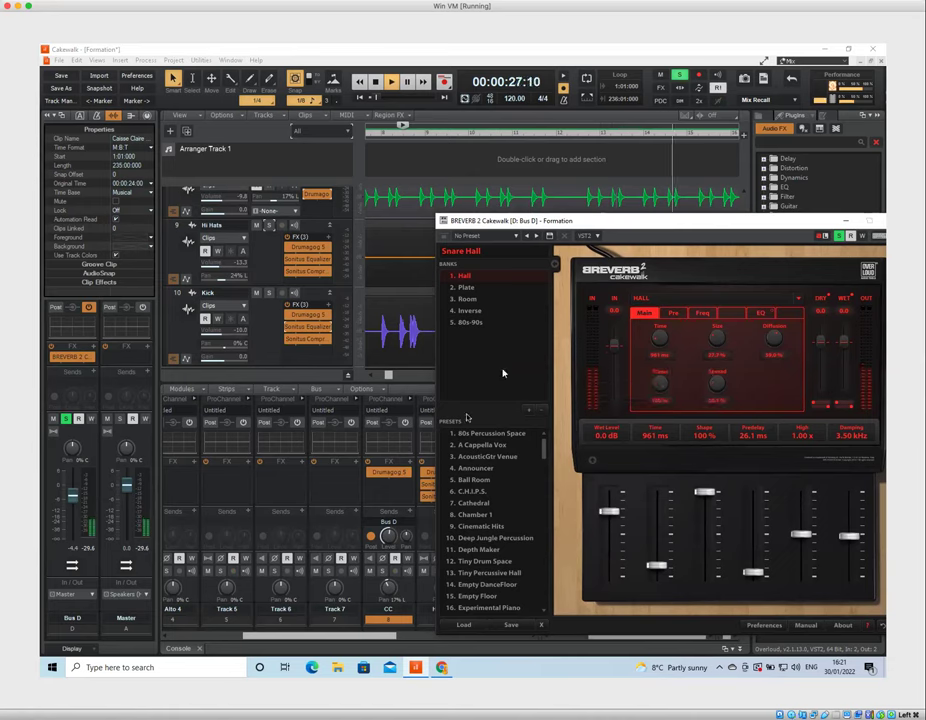
click(387, 540)
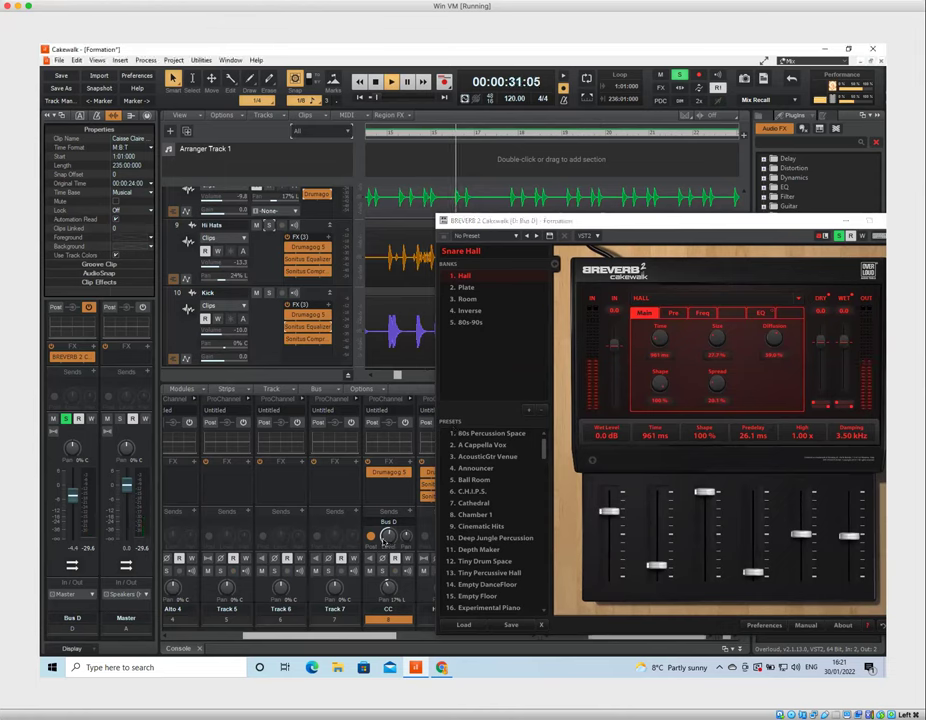
click(387, 538)
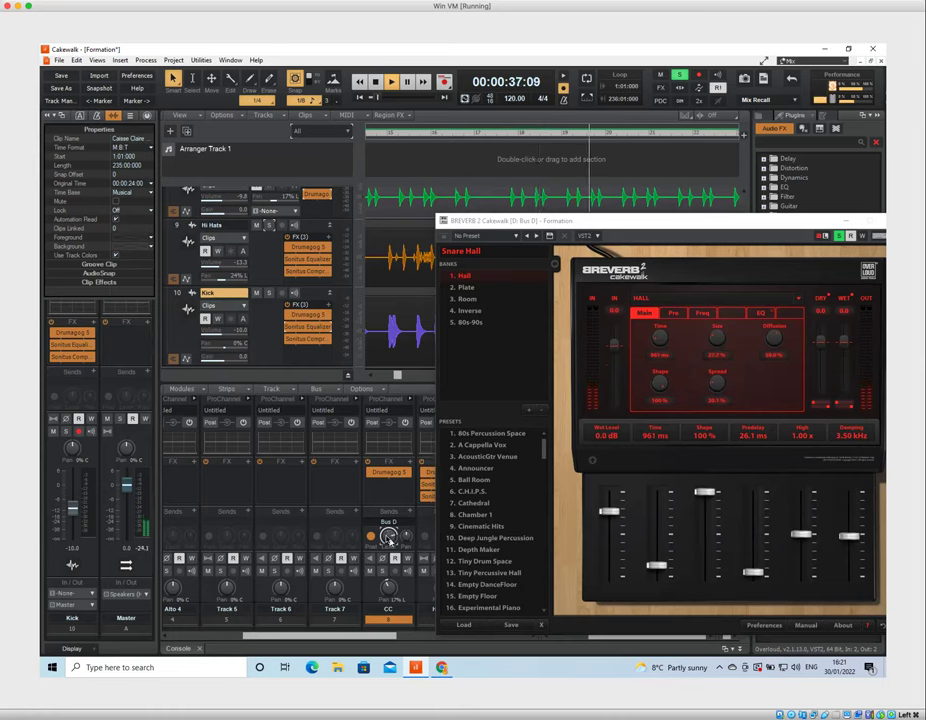
mouse_move(389, 539)
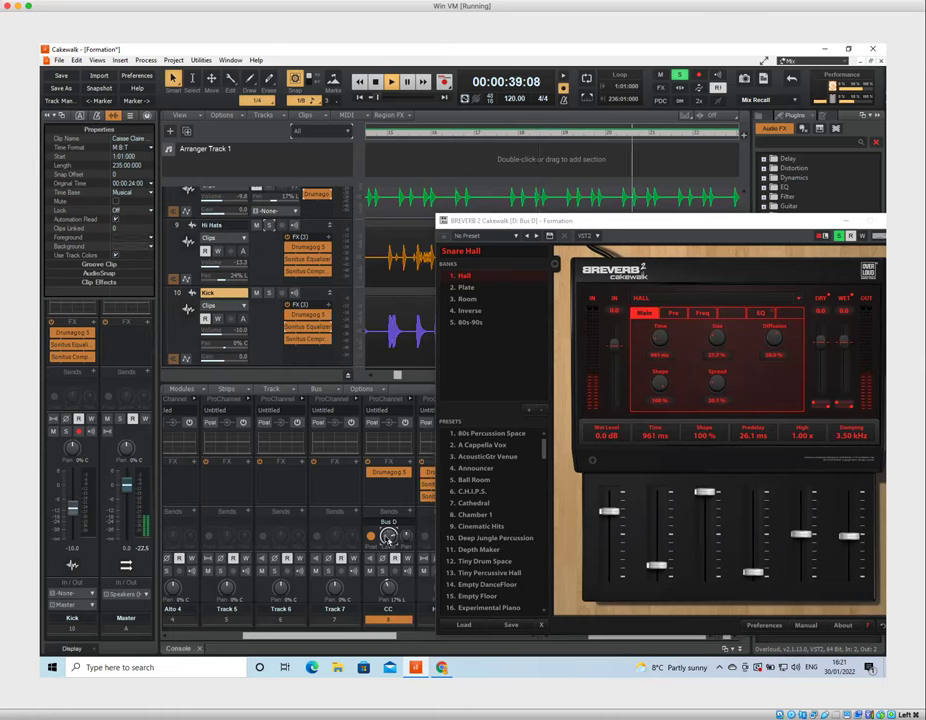
mouse_move(388, 537)
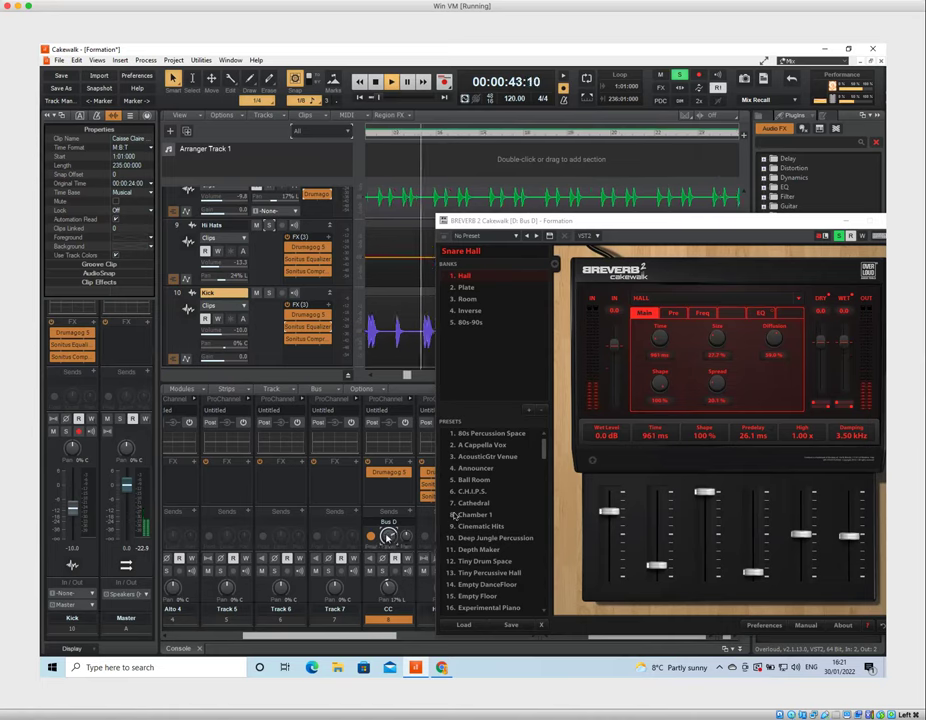
key(space)
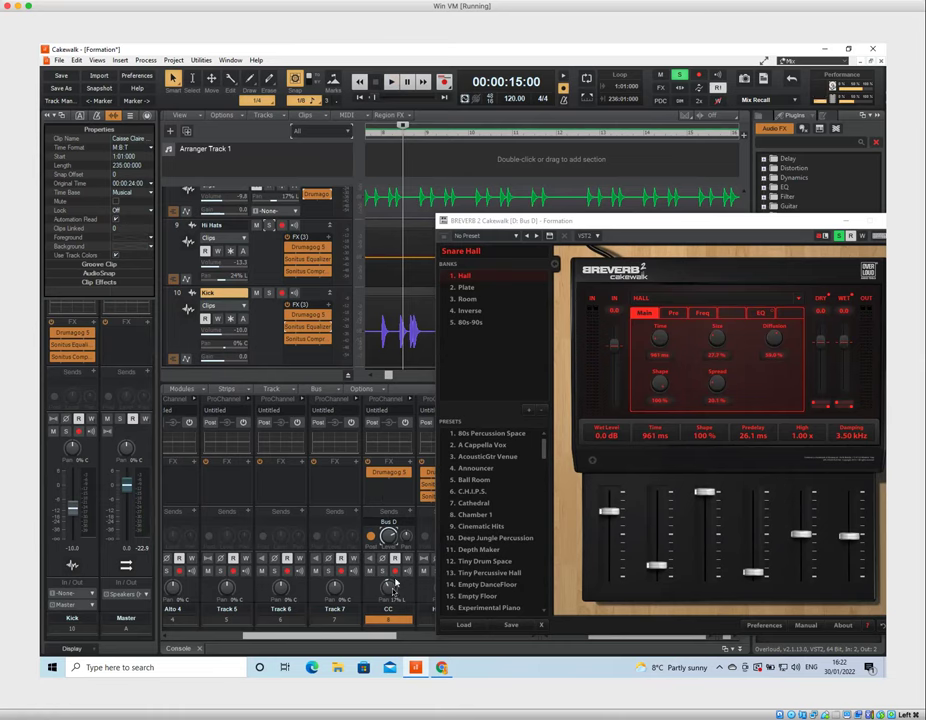
Pan the CC track's Bus D send to 17R and play the track soloed
mouse_move(393, 606)
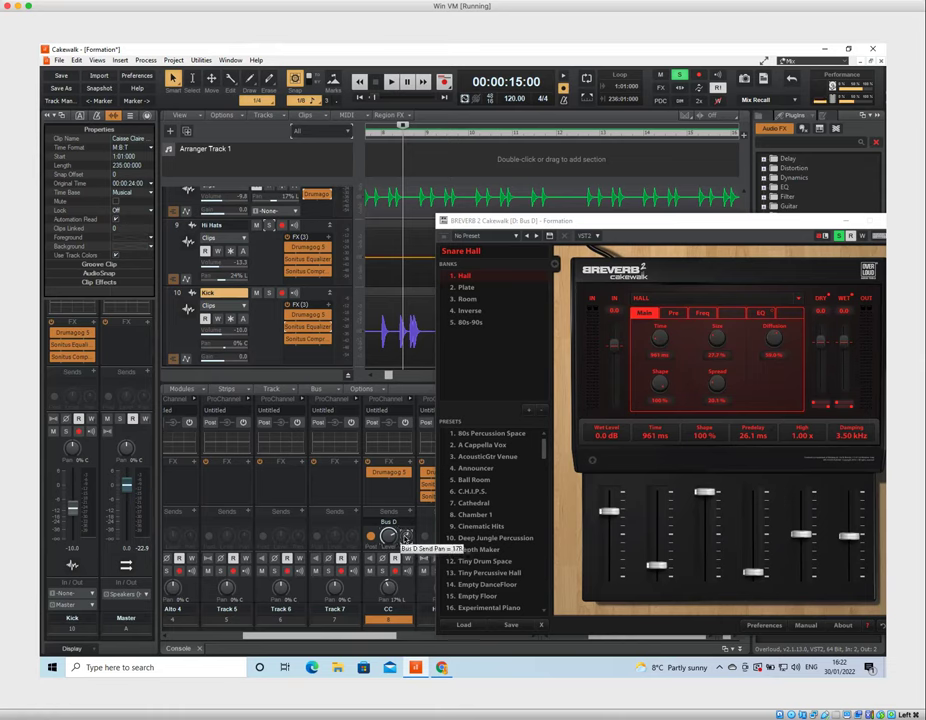
scroll(406, 536, up, 5)
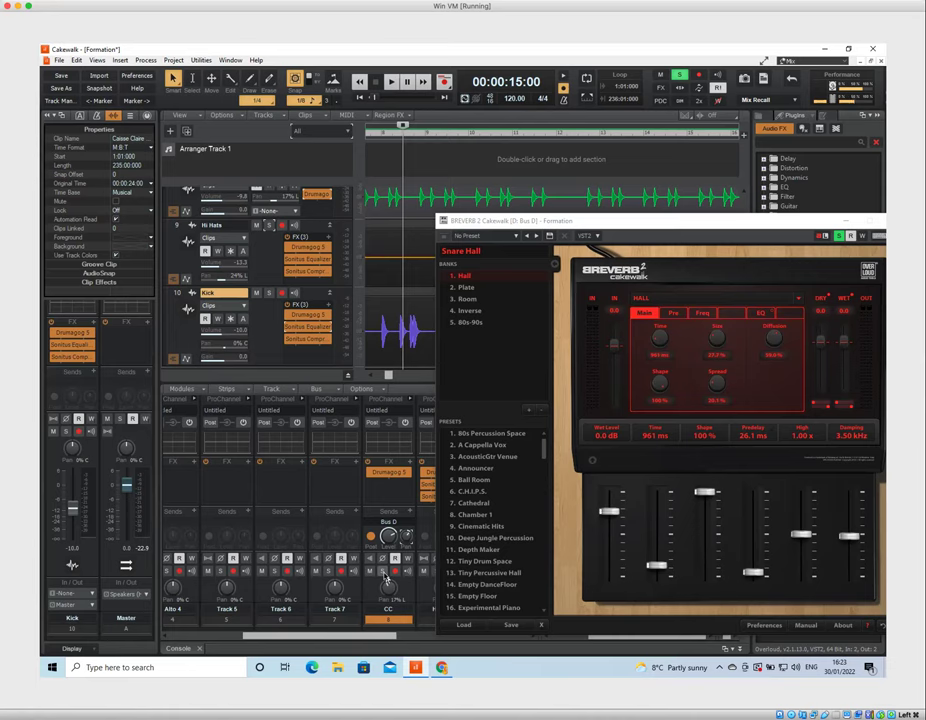
key(space)
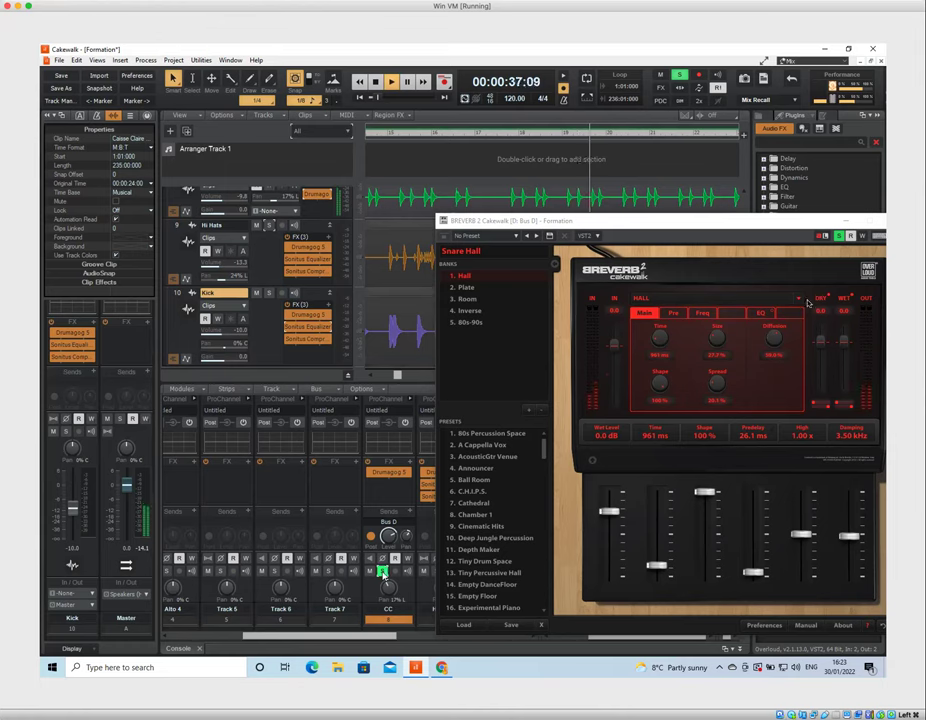
Stop playback and close the BREVERB 2 window of Bus D
click(738, 232)
key(space)
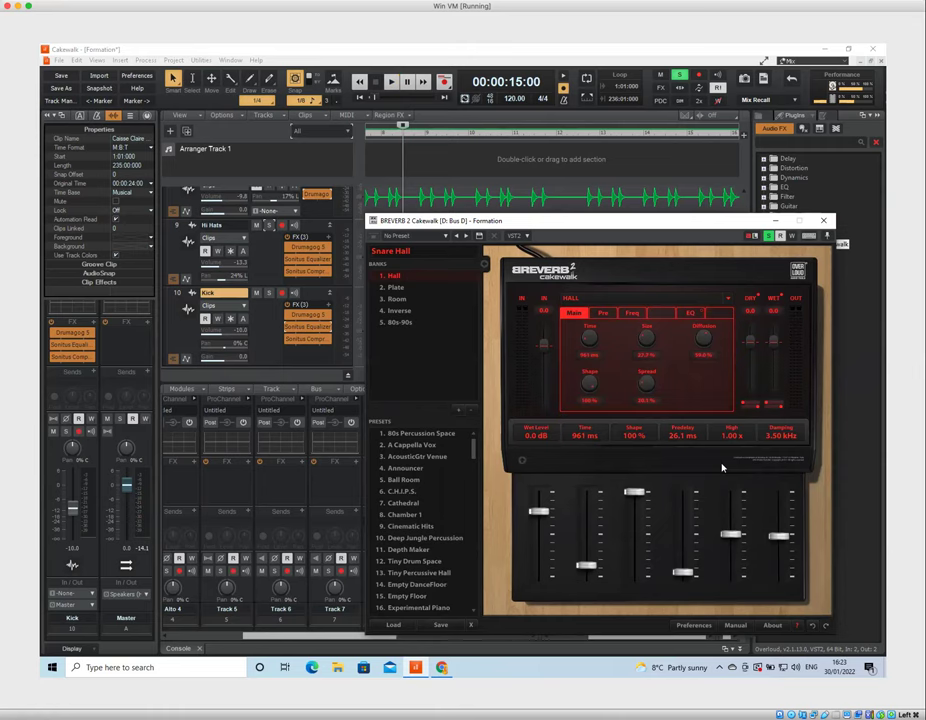
click(824, 220)
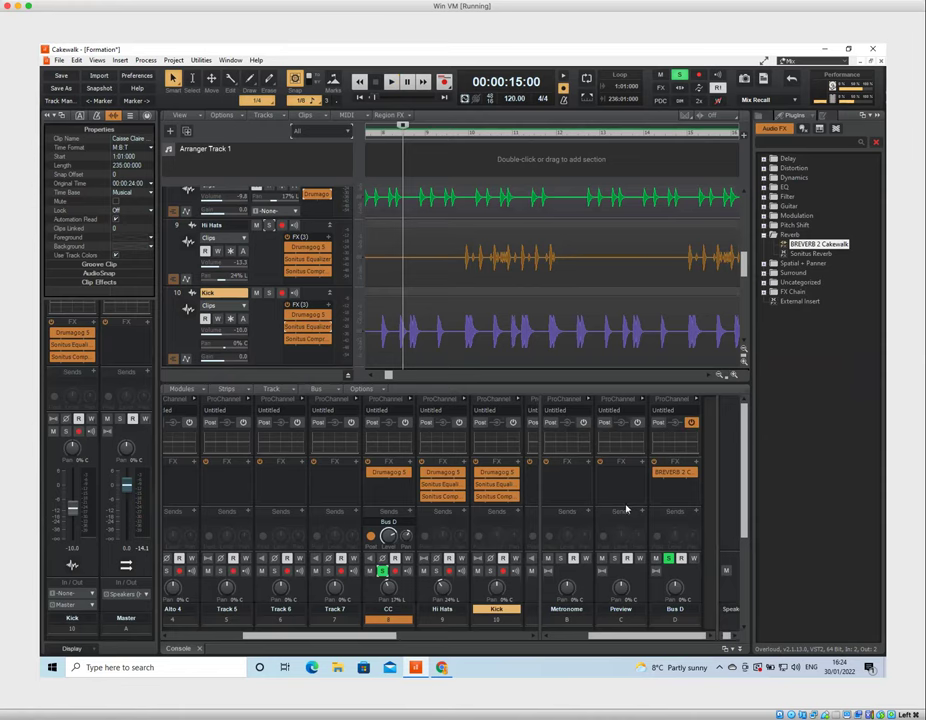
Toggle Bus D's ProChannel off and on, leaving it switched on
click(690, 425)
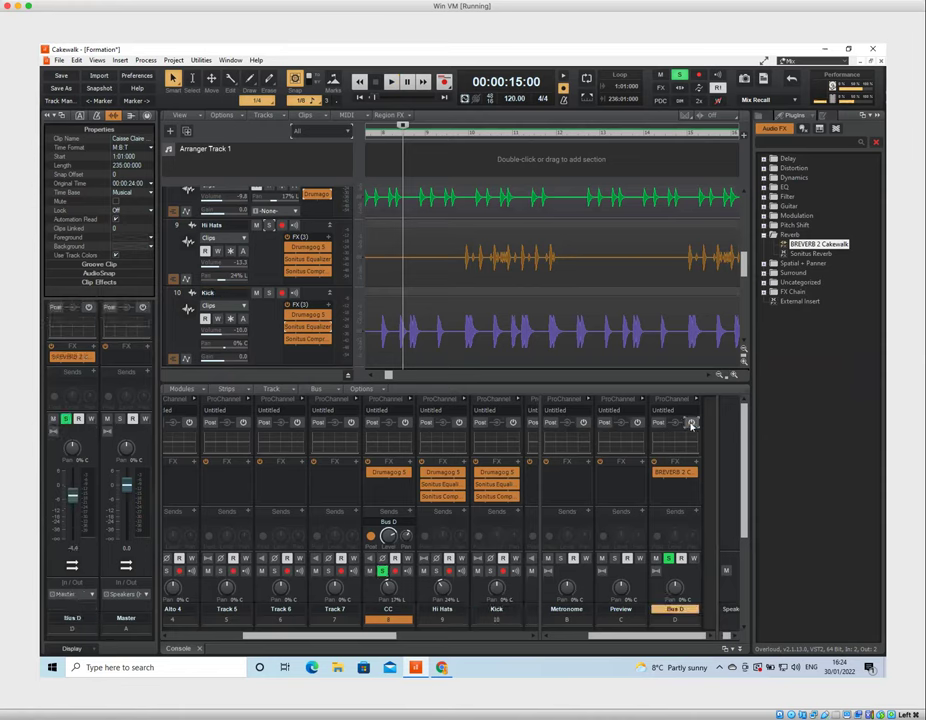
click(690, 424)
click(690, 424)
click(690, 424)
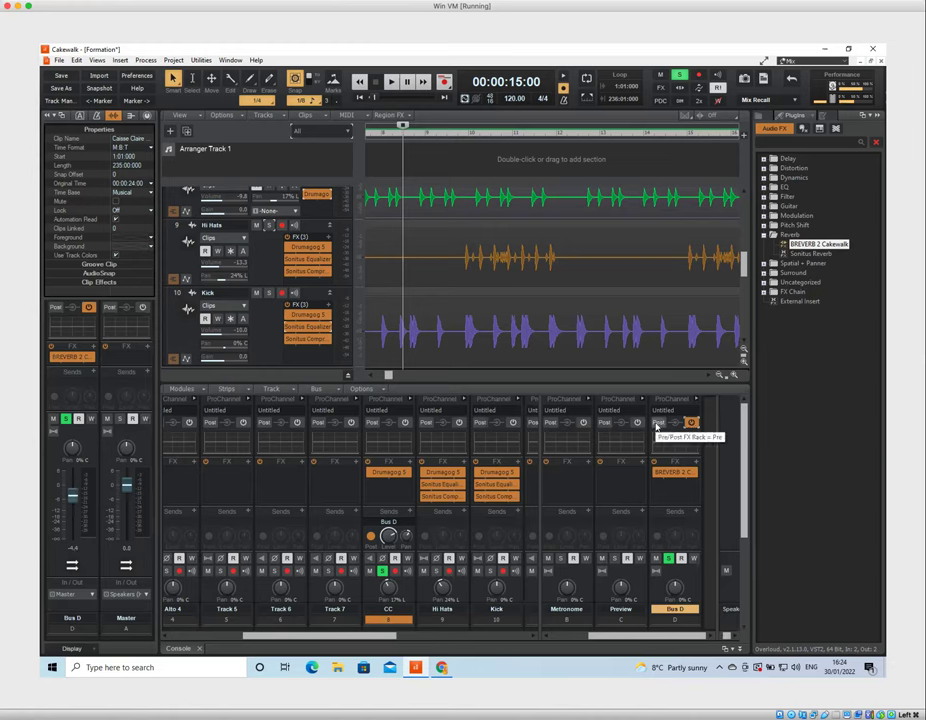
Place Bus D's ProChannel after the FX rack and play the soloed CC track twice to audition it
click(658, 424)
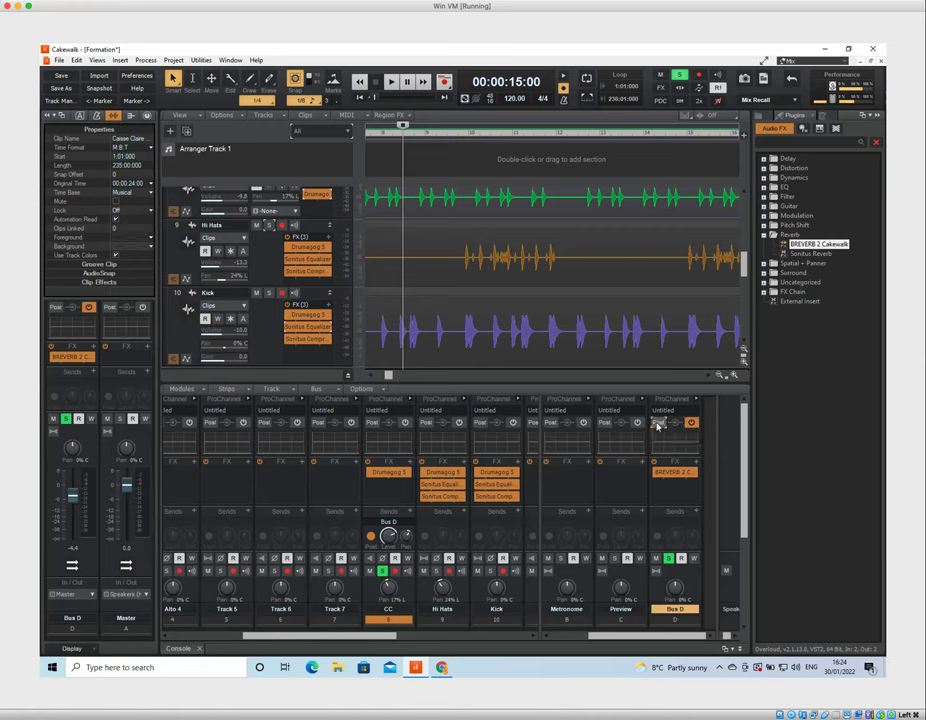
key(space)
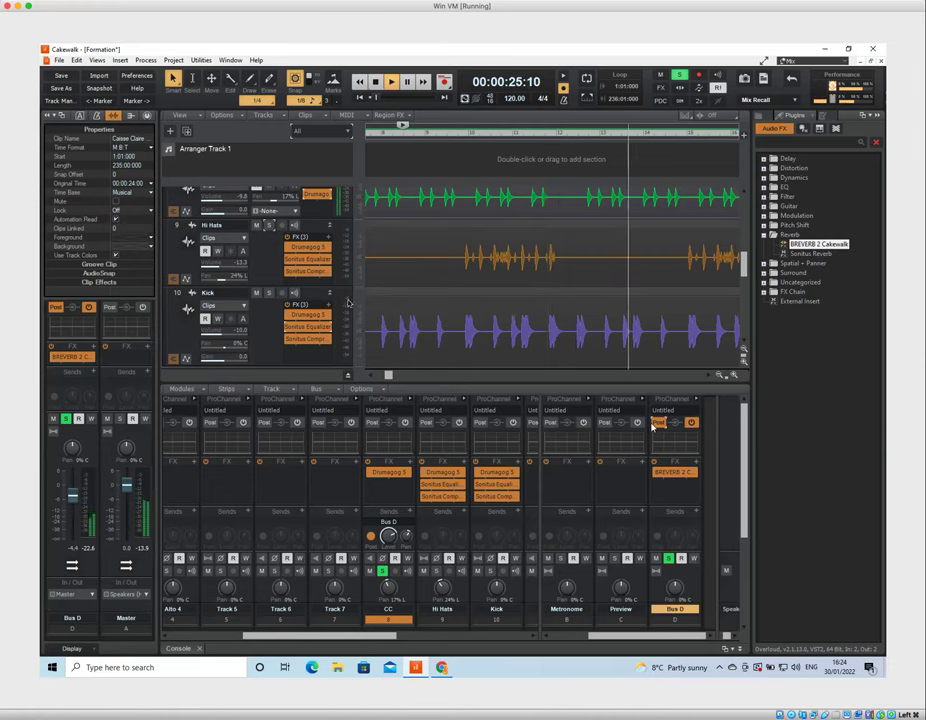
click(378, 82)
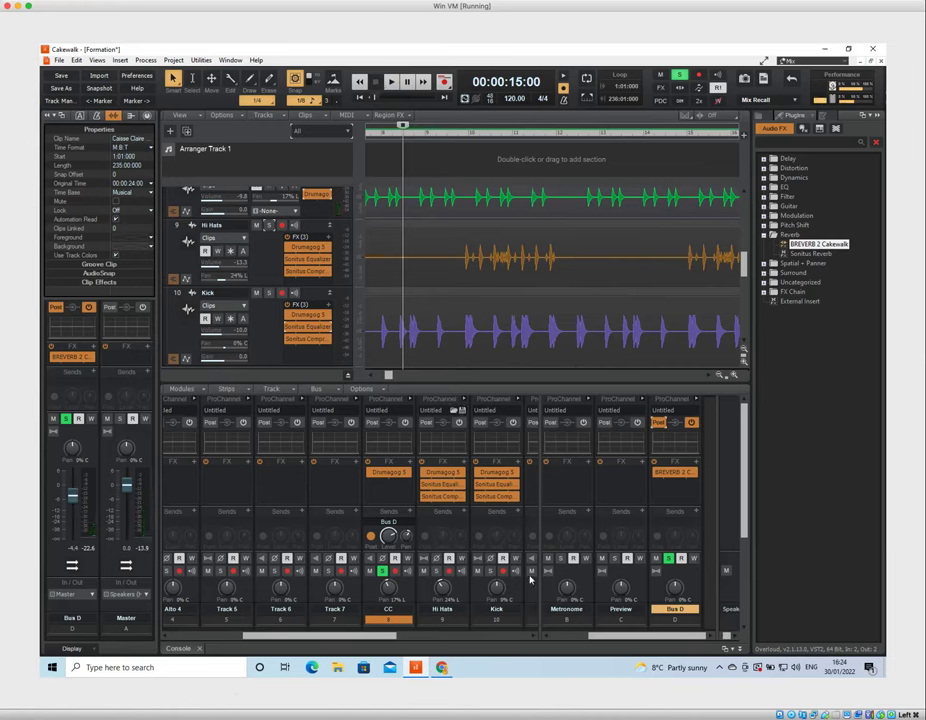
key(space)
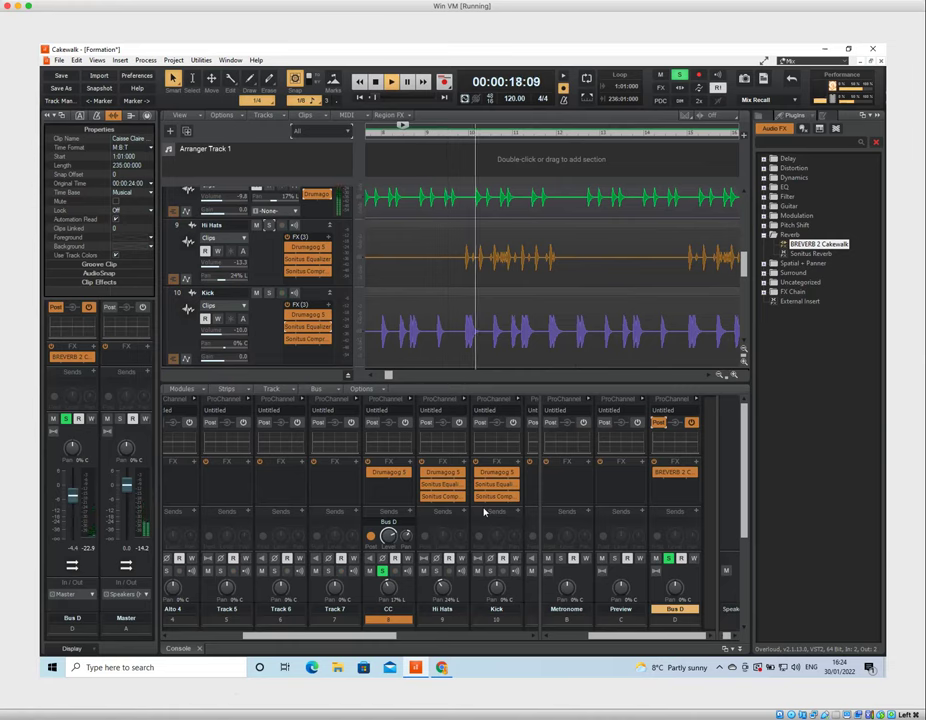
key(space)
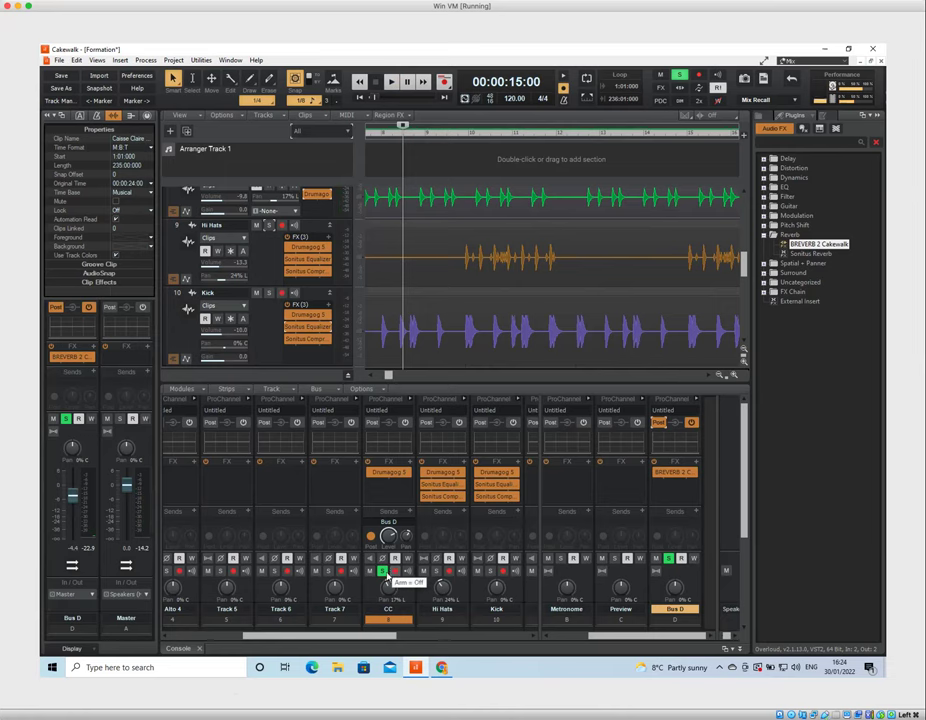
Unsolo the CC track and switch off Bus D's ProChannel during playback
click(497, 545)
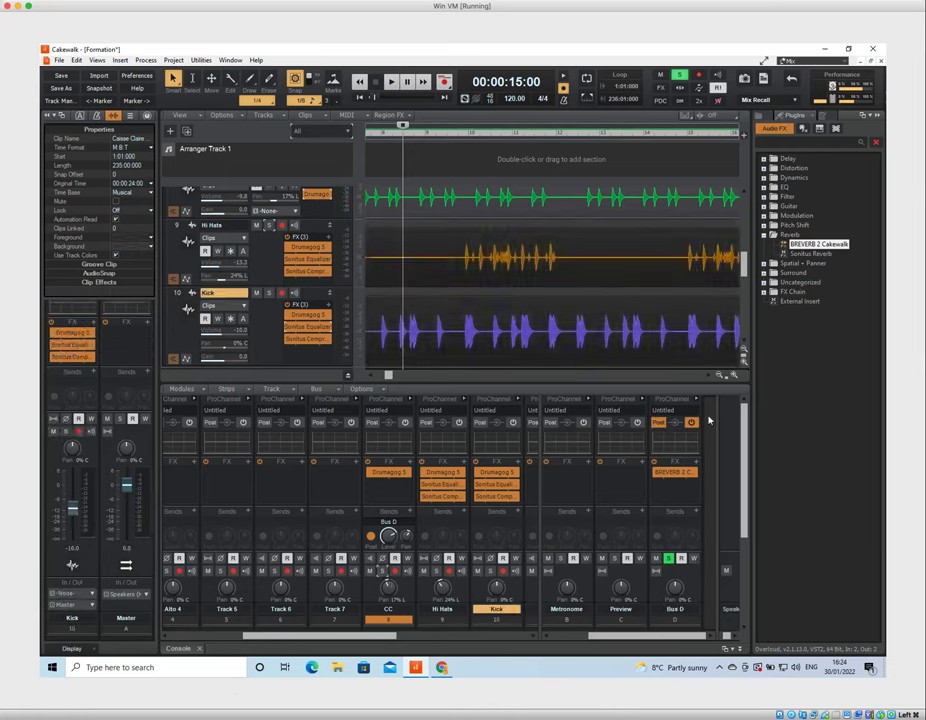
key(space)
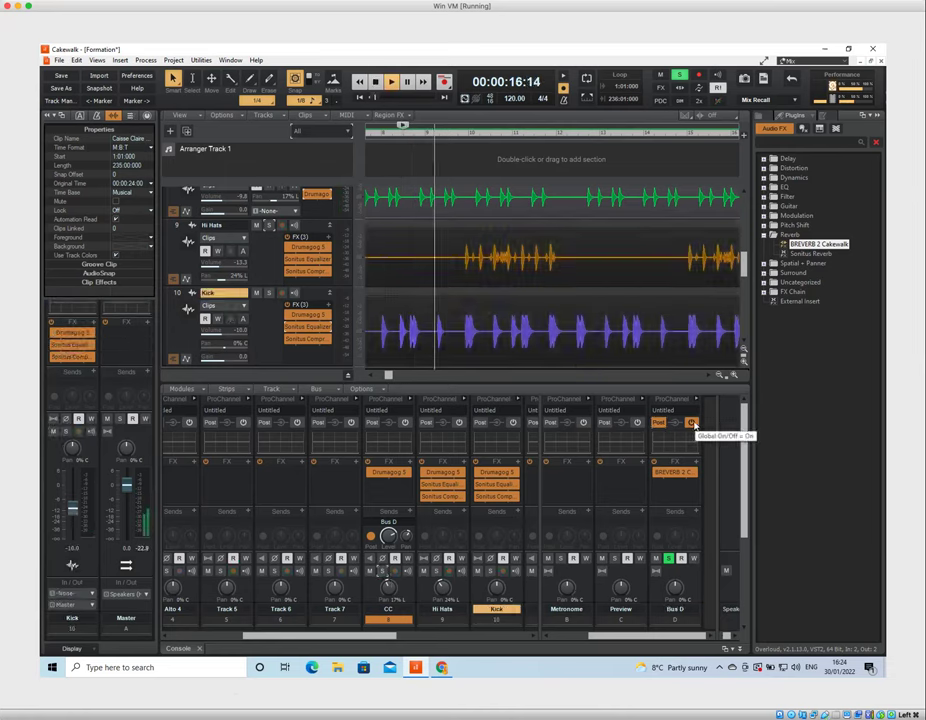
click(692, 423)
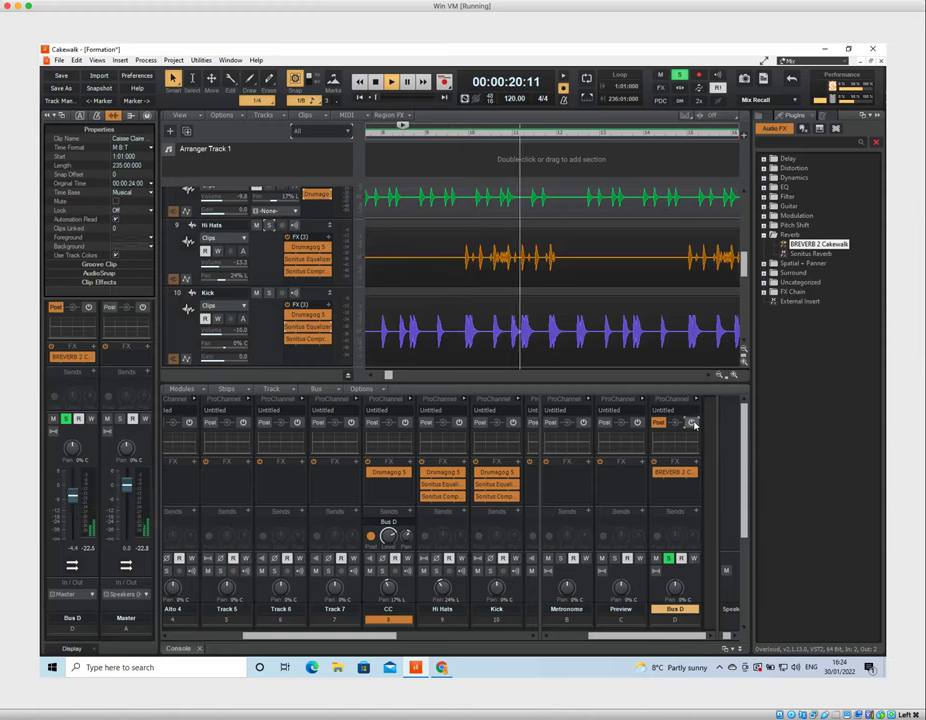
Return Bus D's ProChannel to pre FX rack and briefly audition the reverb bus again
key(space)
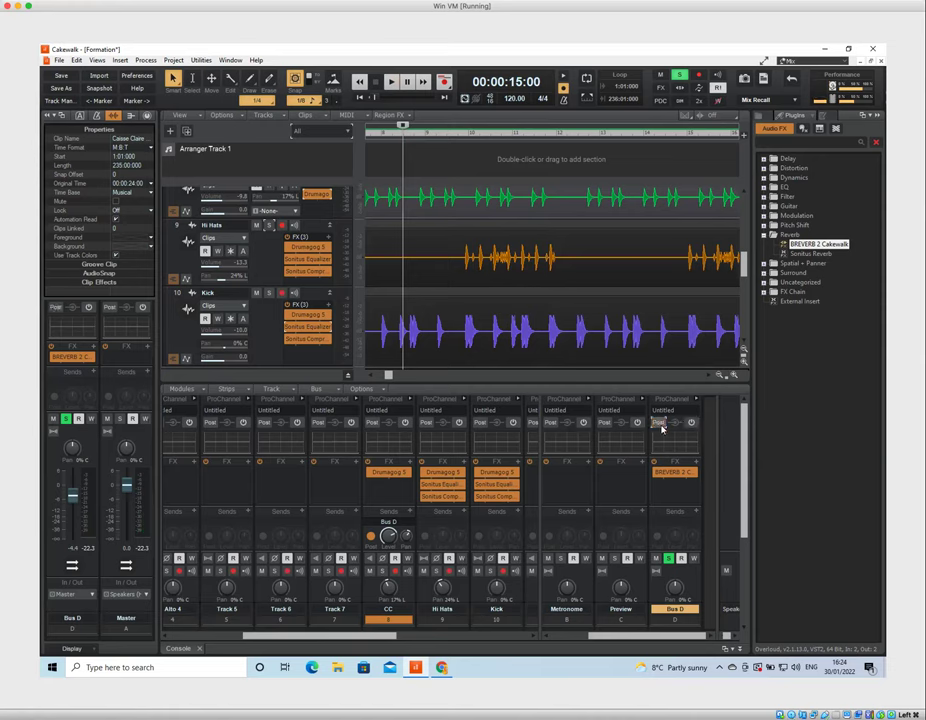
key(space)
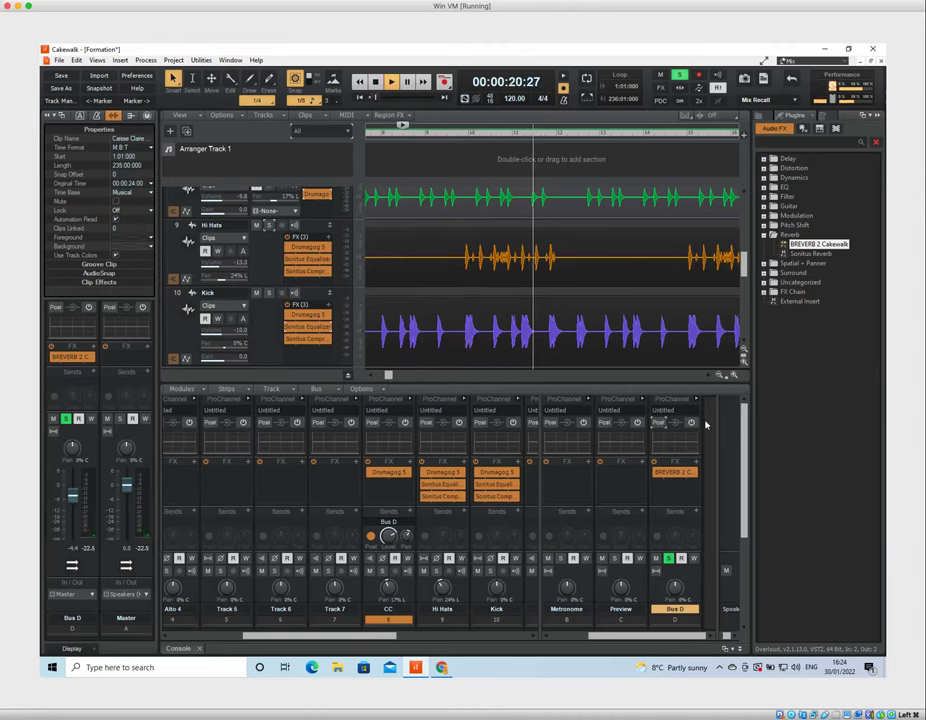
key(space)
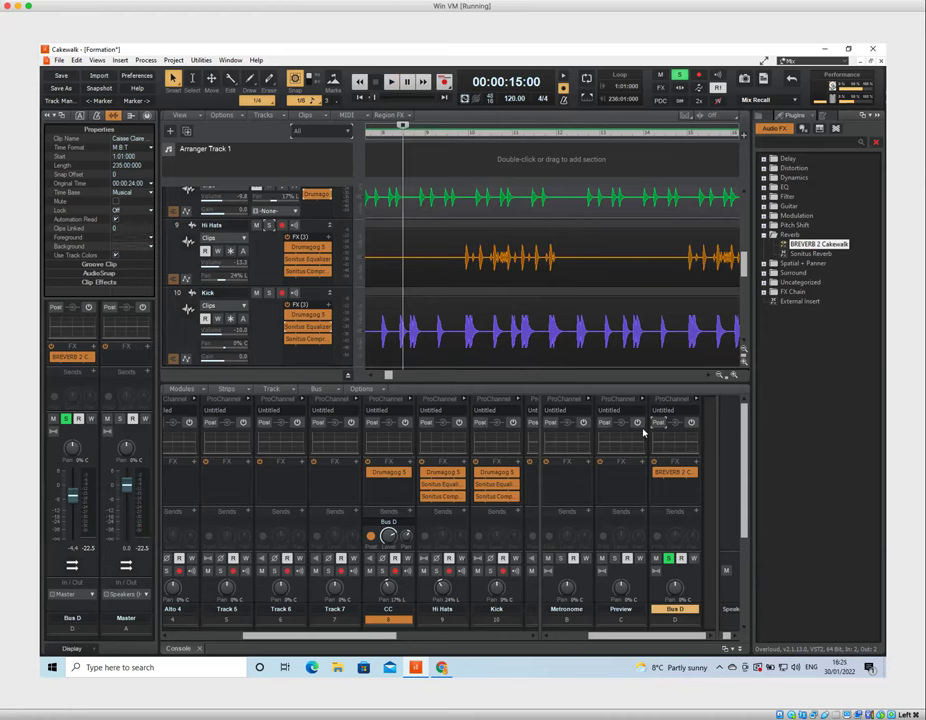
Switch the CC track's Bus D send to pre-fader, comparing it with post-fader during playback
right_click(369, 539)
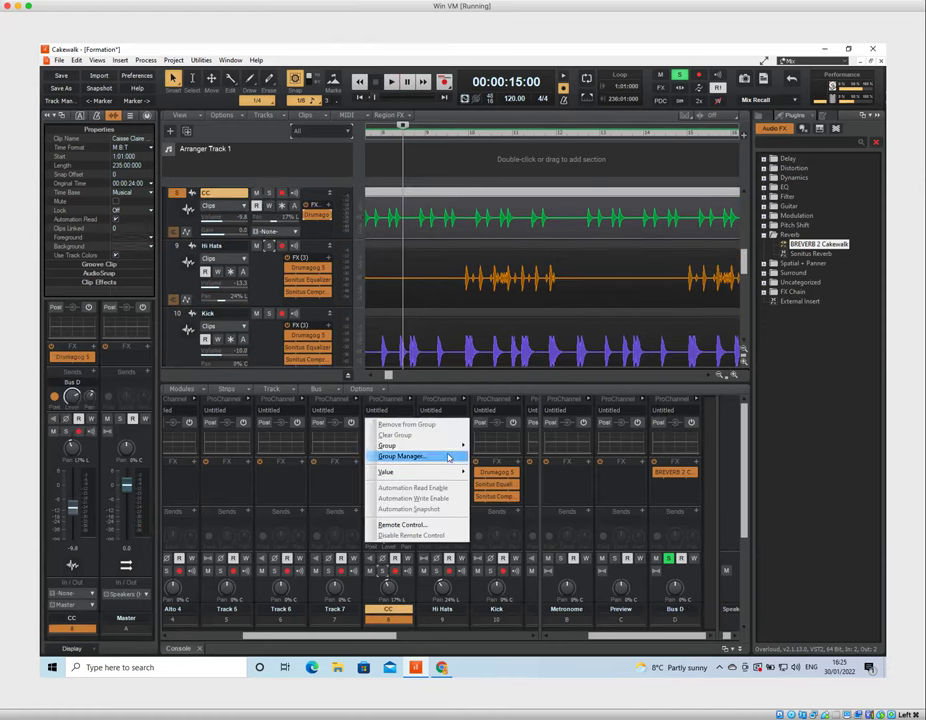
click(619, 495)
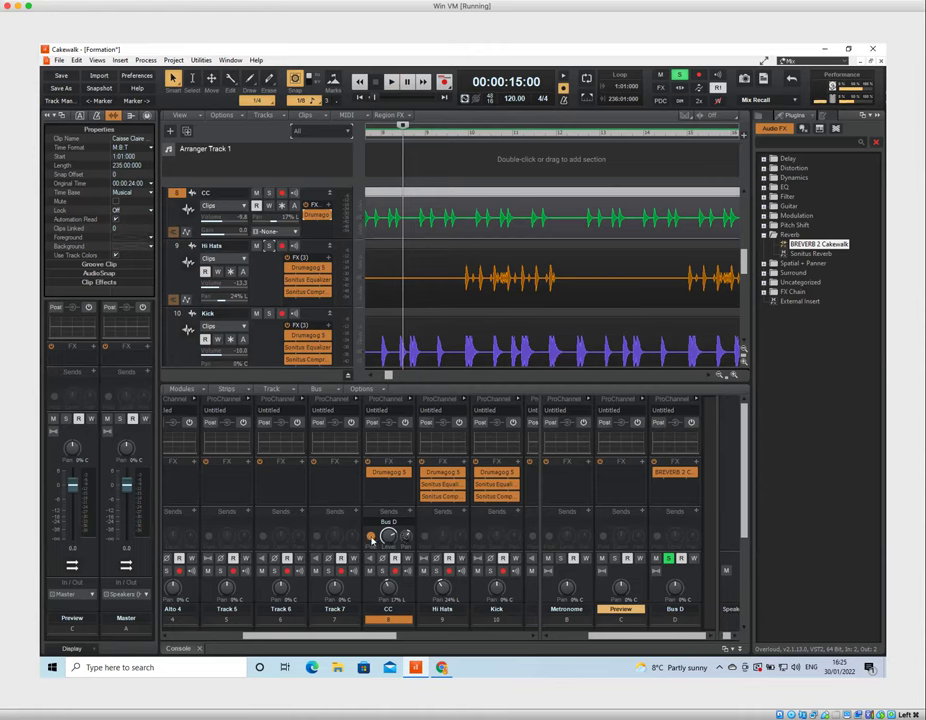
click(372, 540)
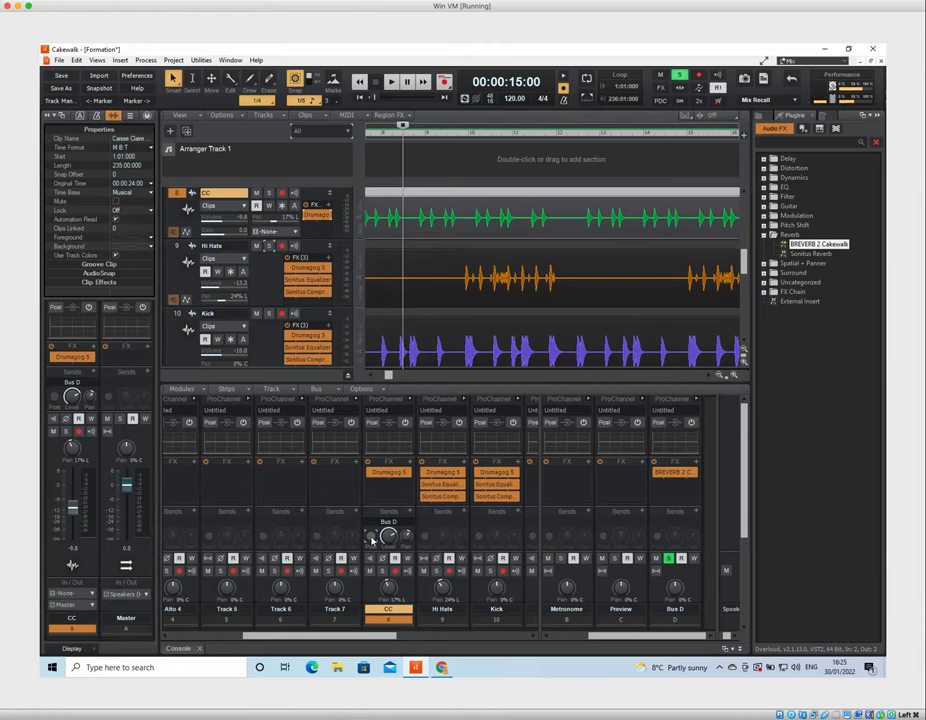
key(space)
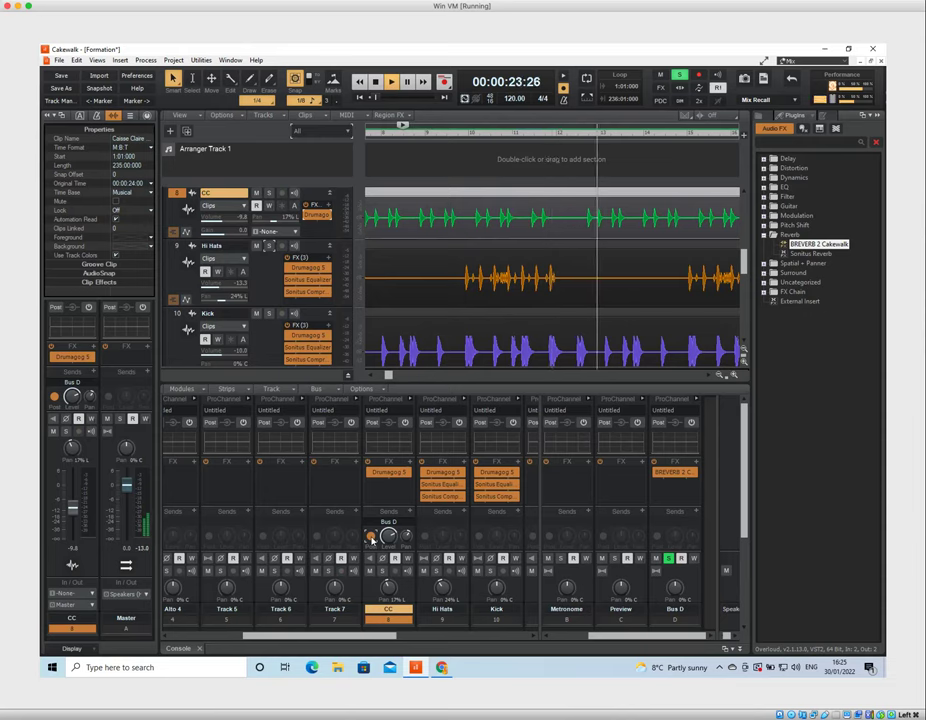
key(space)
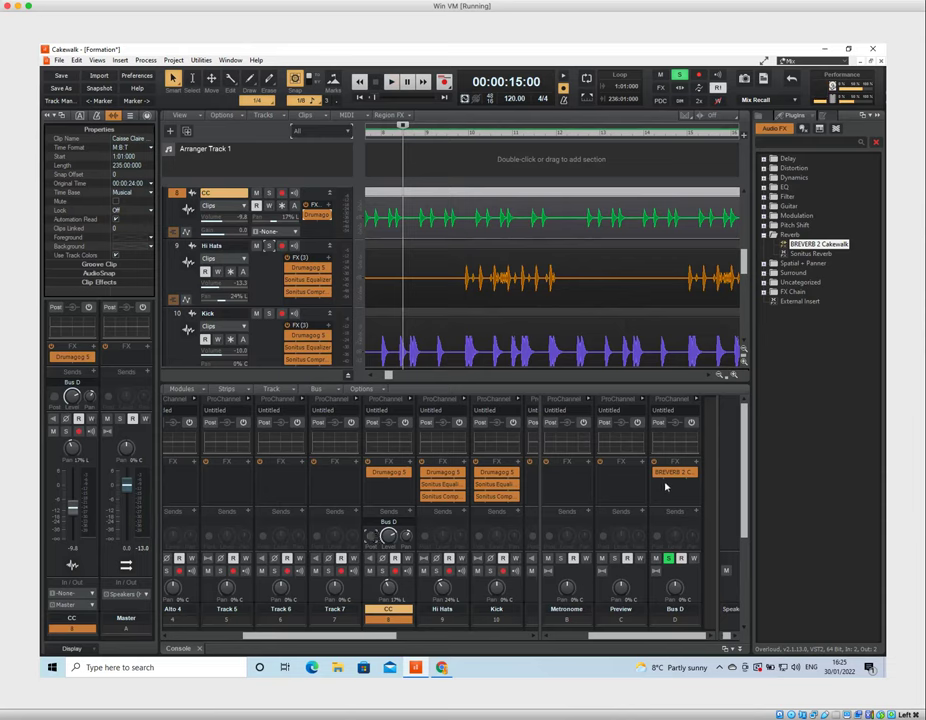
Try Bus D's ProChannel after the FX rack with a short playback, and return it to pre FX rack
click(658, 421)
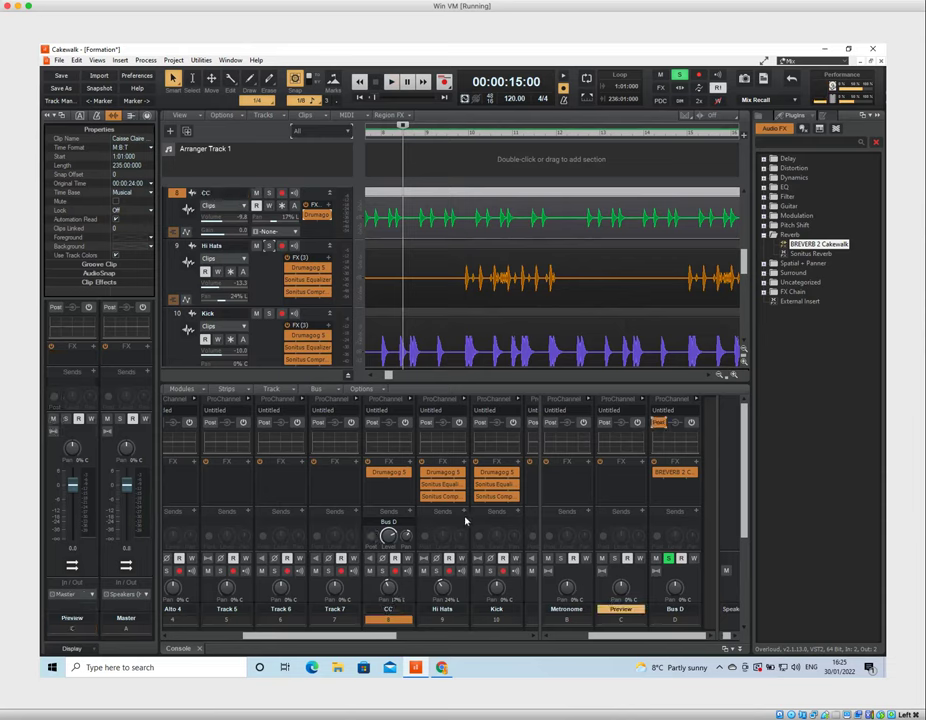
key(space)
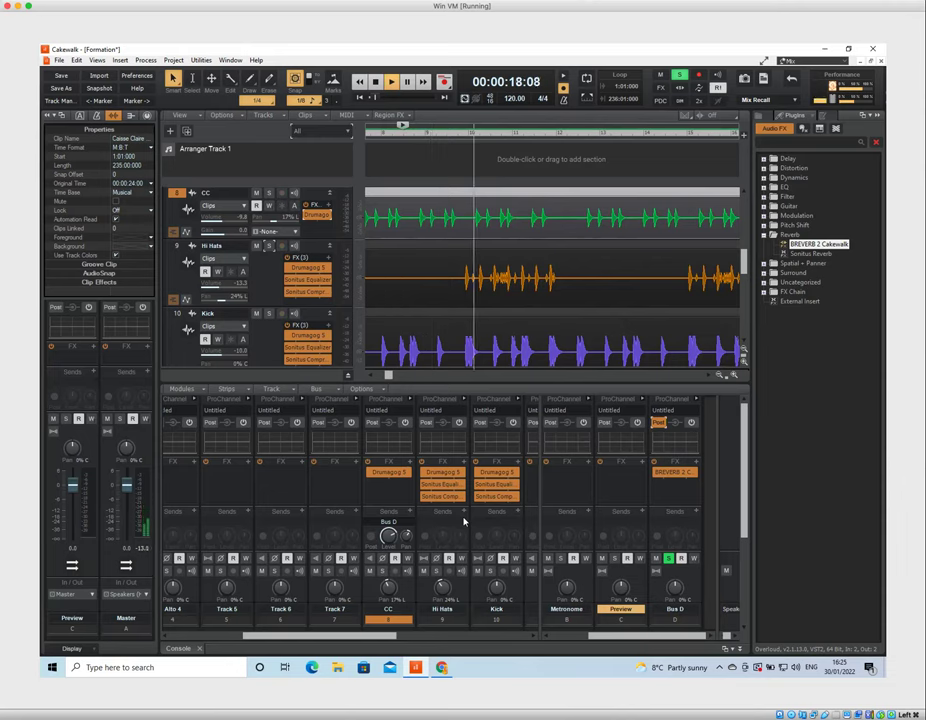
key(space)
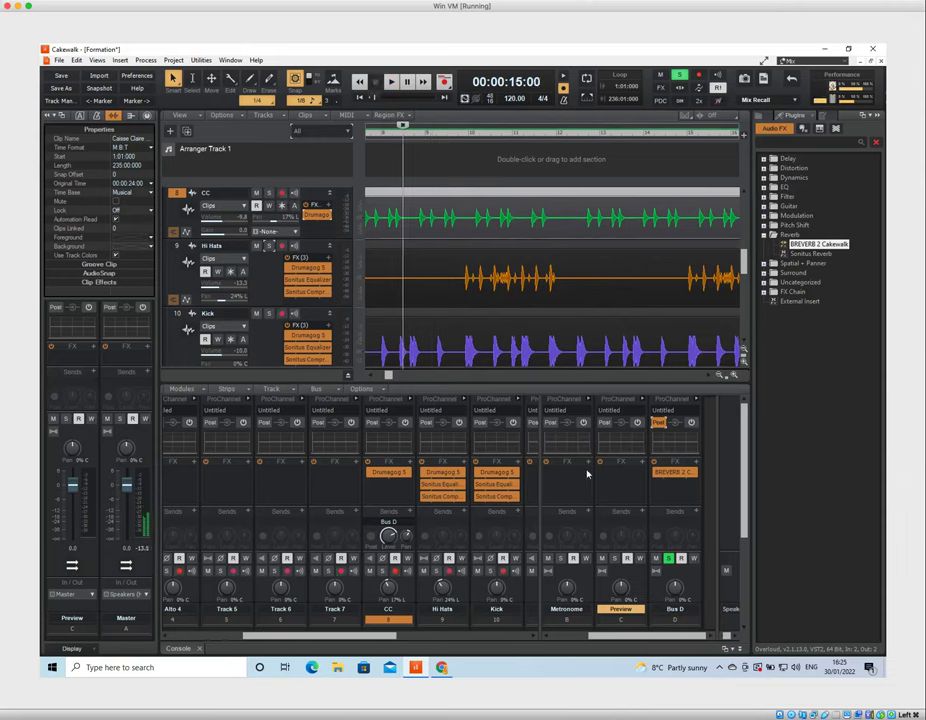
click(658, 422)
Play the soloed reverb bus twice from the marked position to audition the pre-fader CC send
key(space)
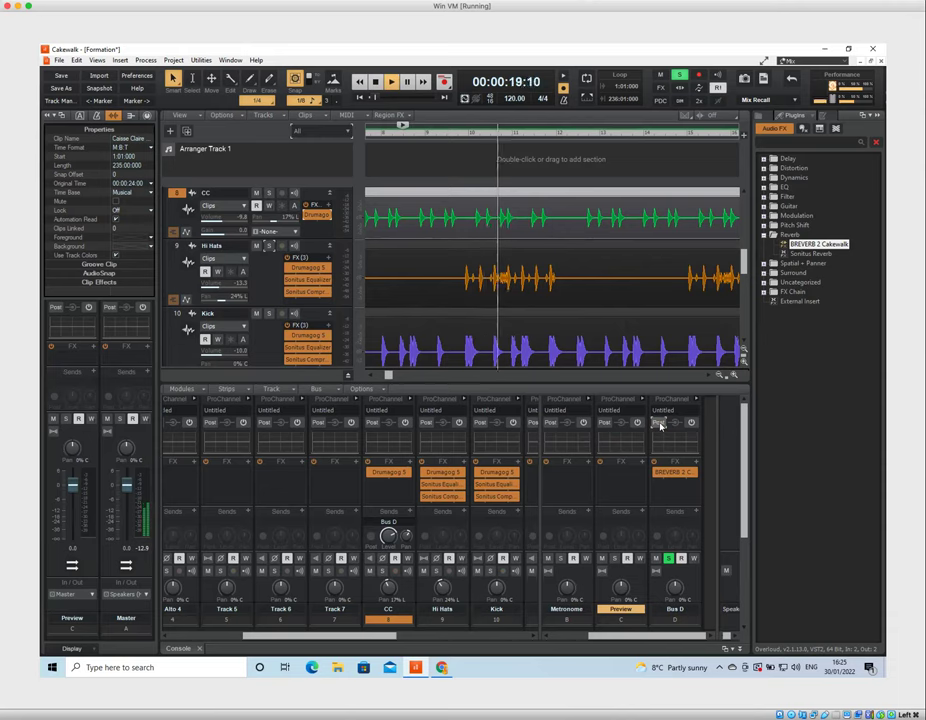
key(space)
key(space)
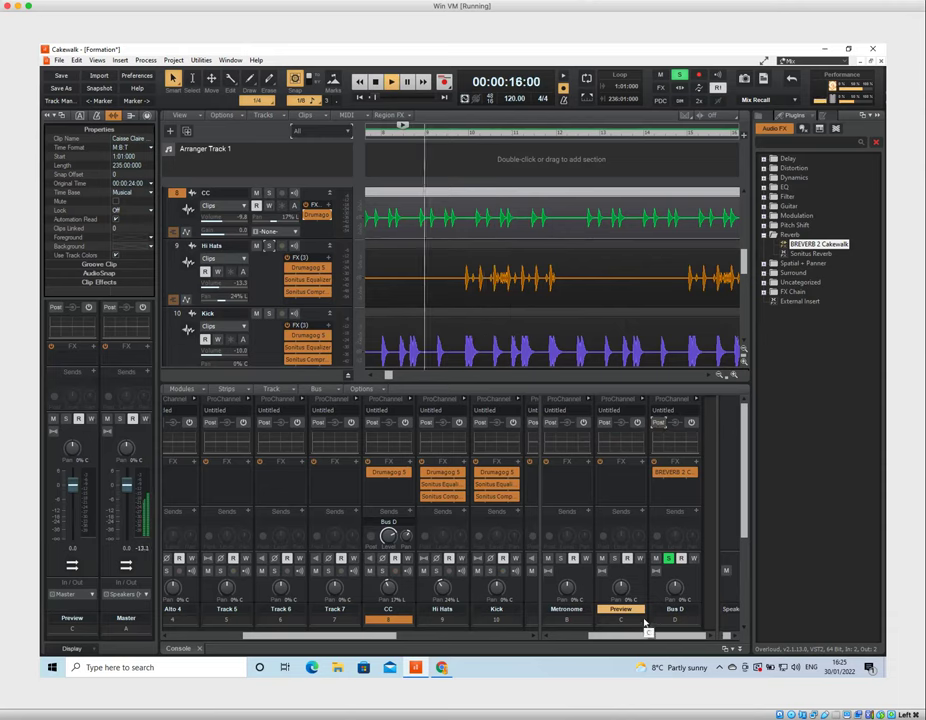
key(space)
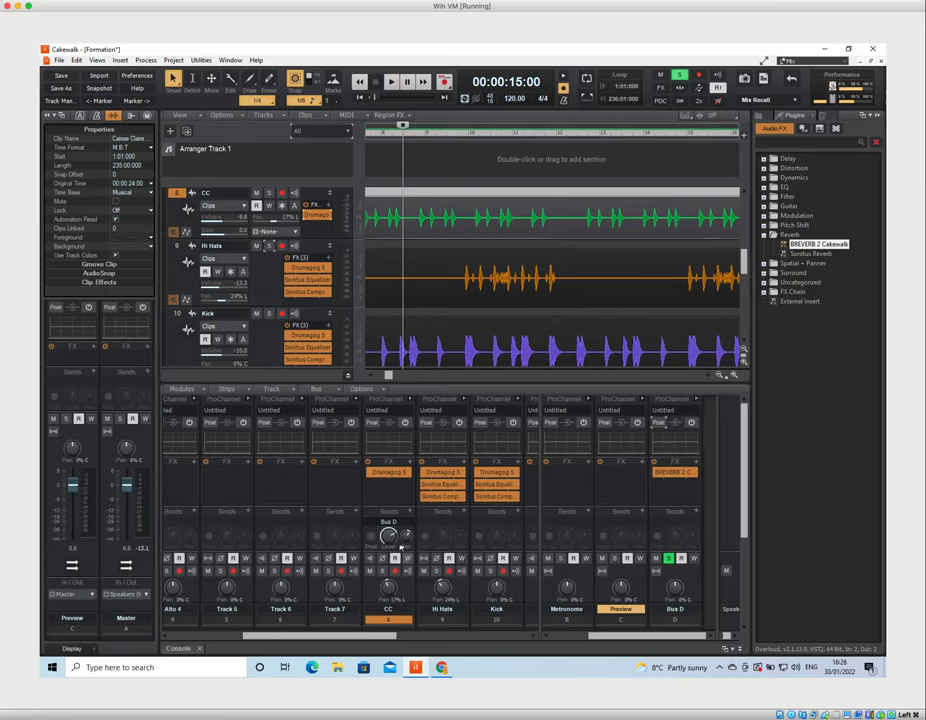
Lower the CC track's Bus D send level to about -11.5 and audition the reverb bus
mouse_move(389, 537)
key(space)
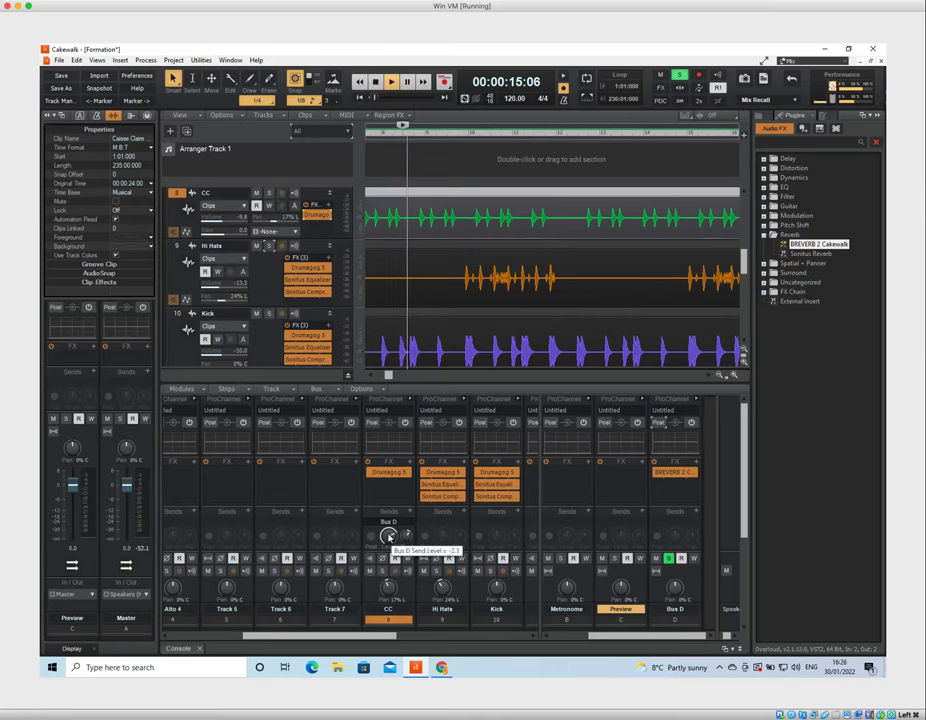
click(389, 537)
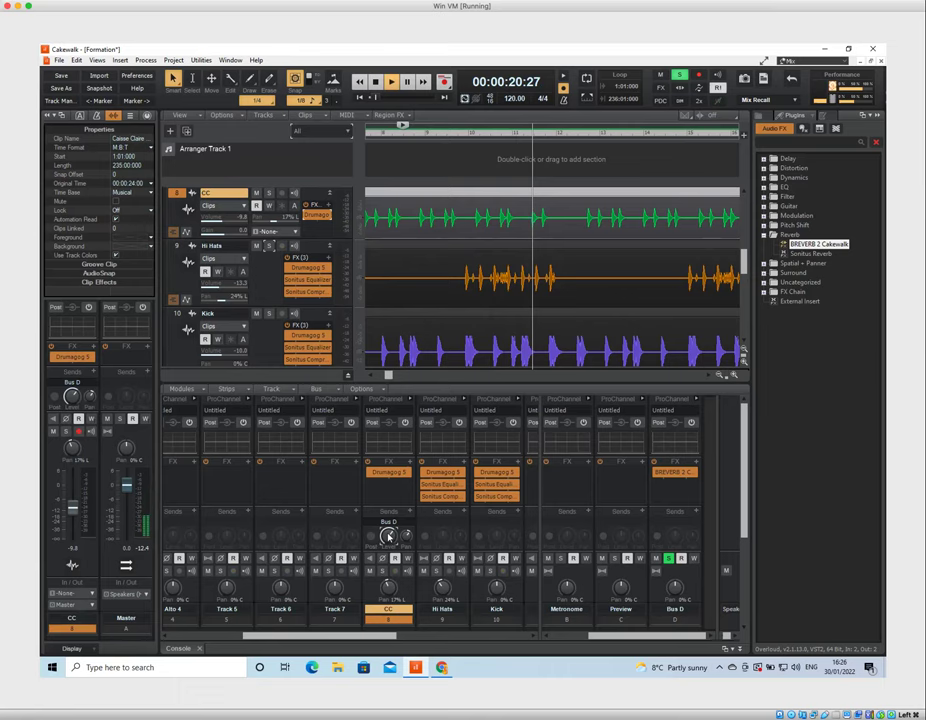
key(space)
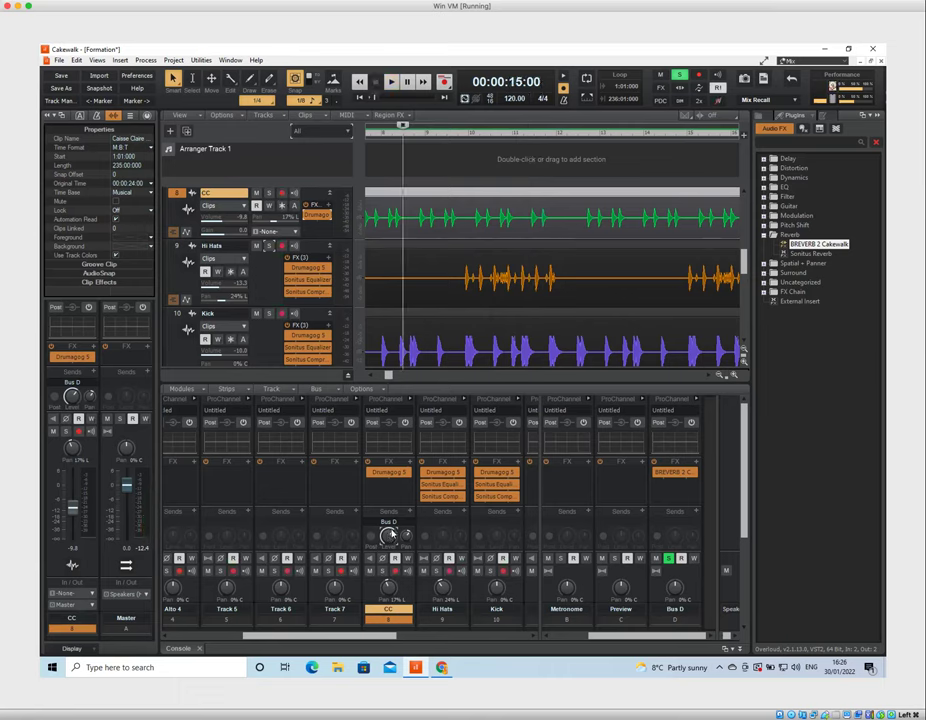
mouse_move(388, 536)
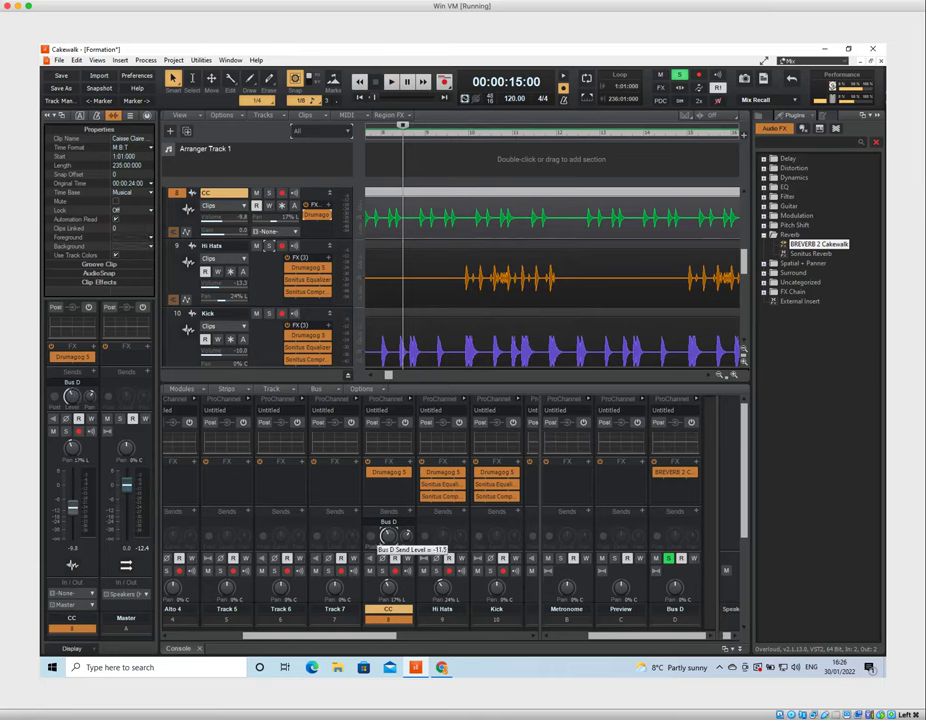
key(space)
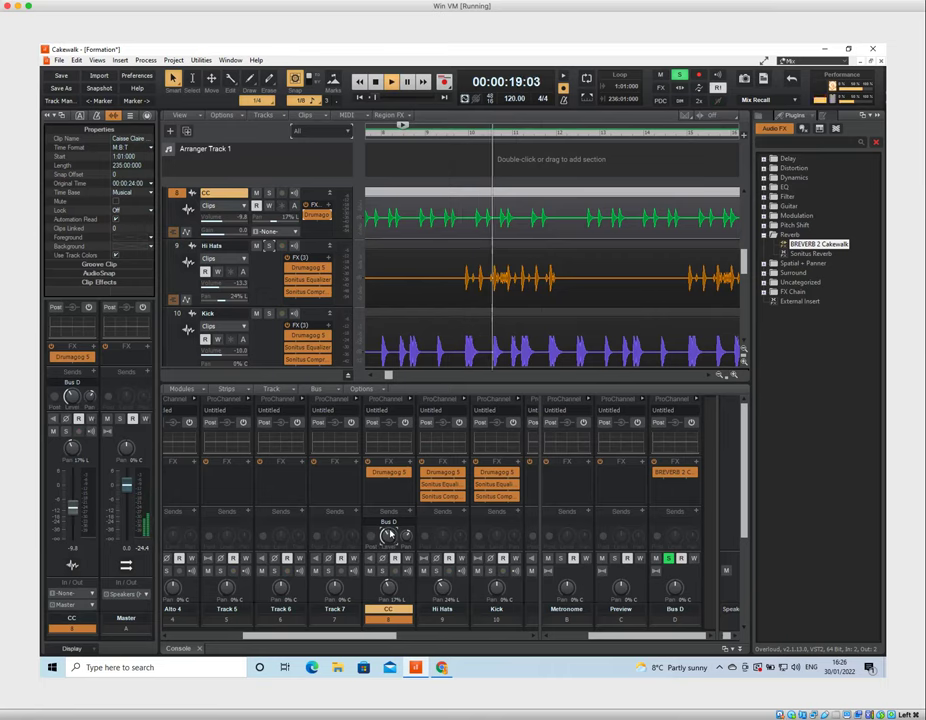
key(space)
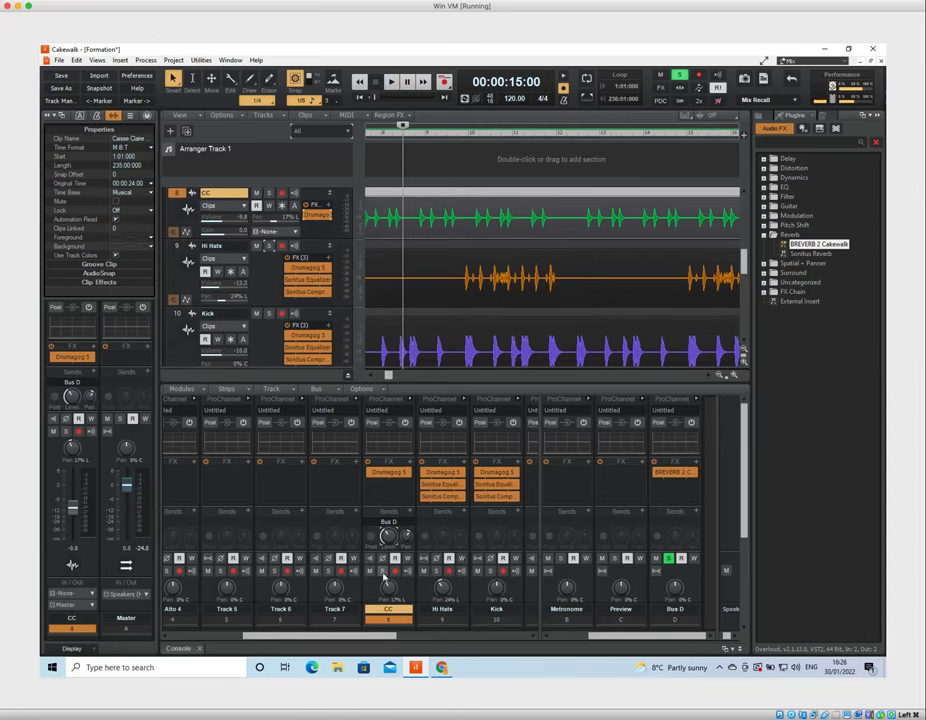
Solo the CC track and briefly play it together with its reverb on Bus D
click(382, 571)
key(space)
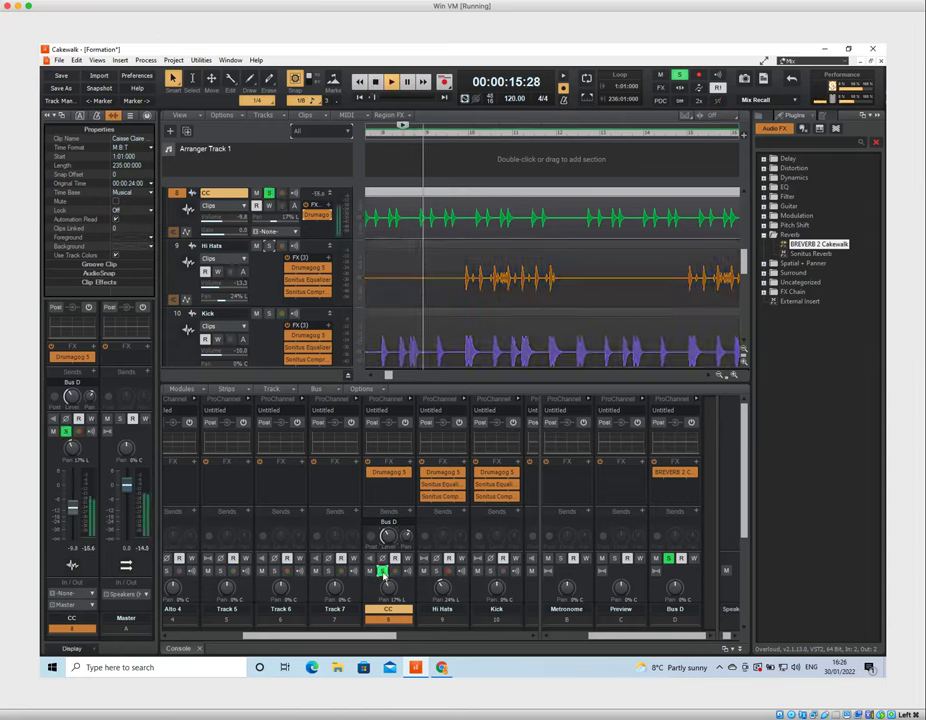
key(space)
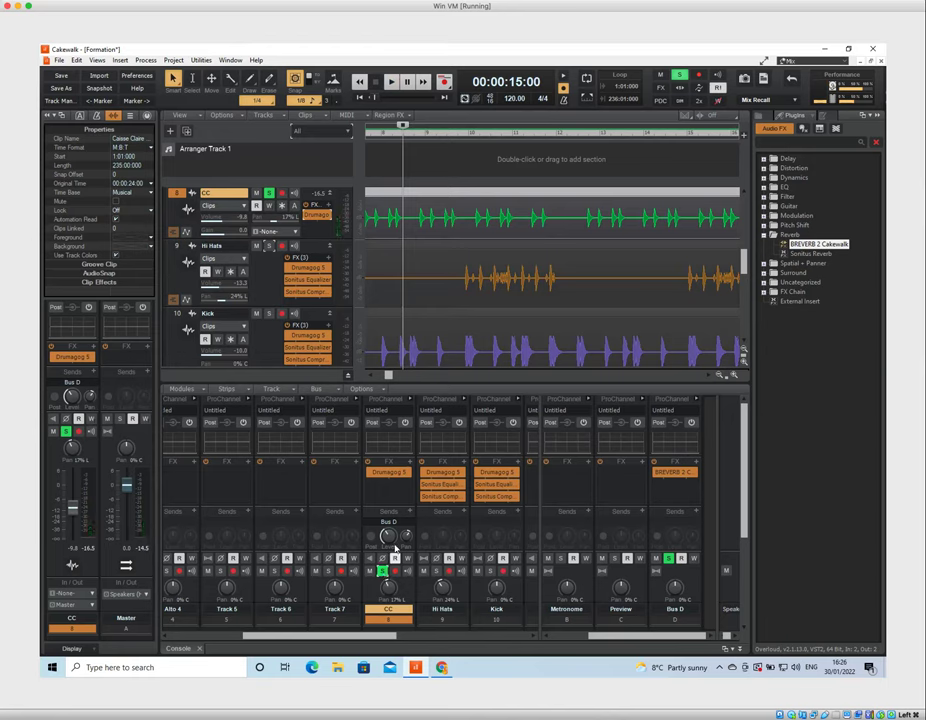
Add Bus D sends to the Hi Hats and Kick tracks, and make the Hi Hats send pre-fader at a reduced level
click(463, 513)
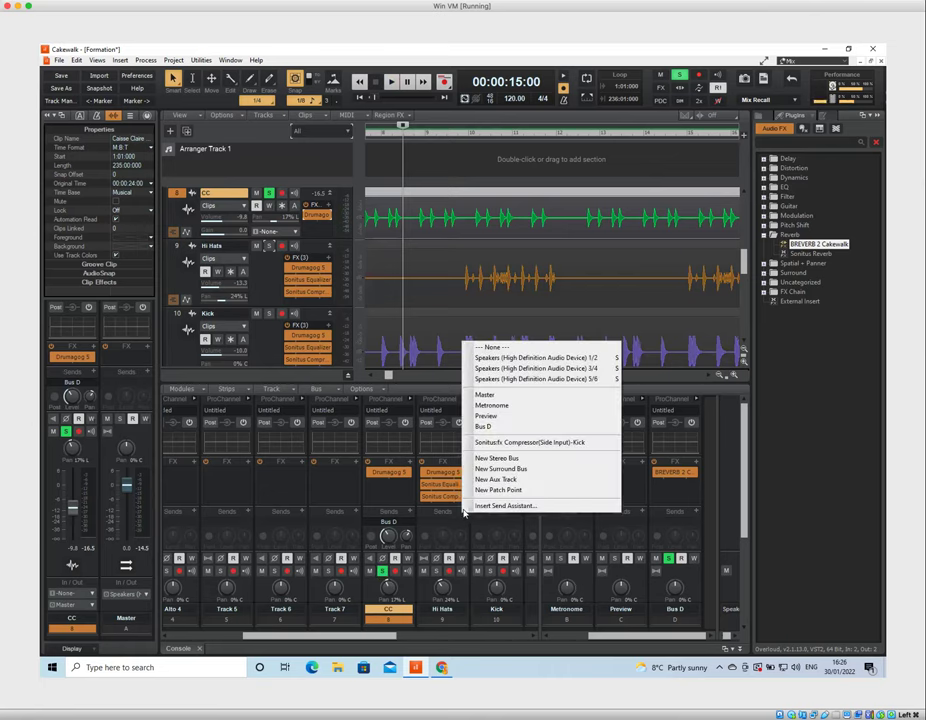
click(484, 426)
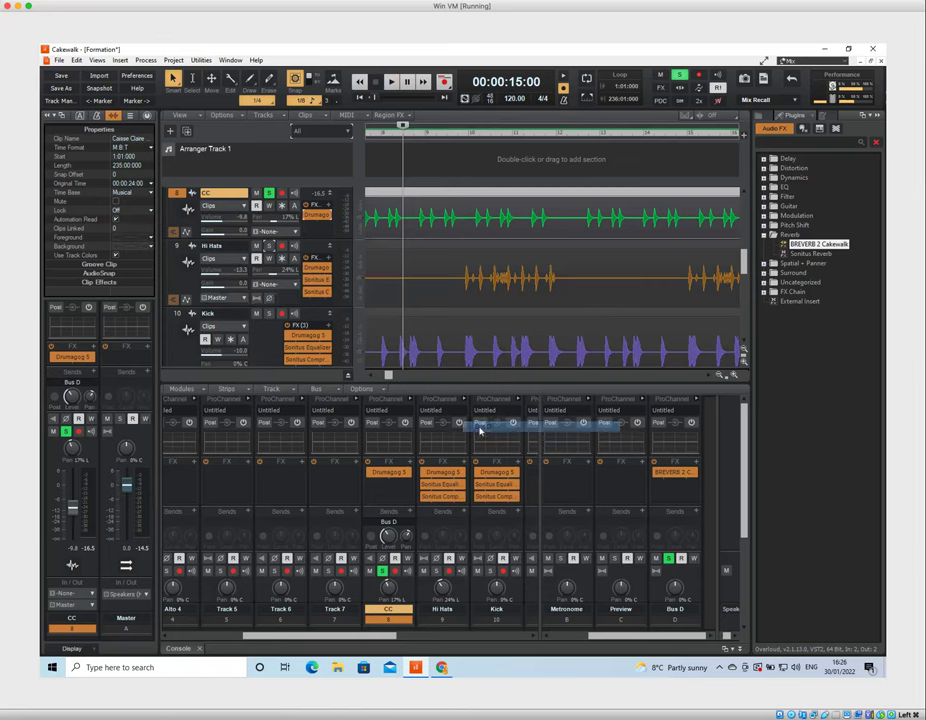
click(484, 525)
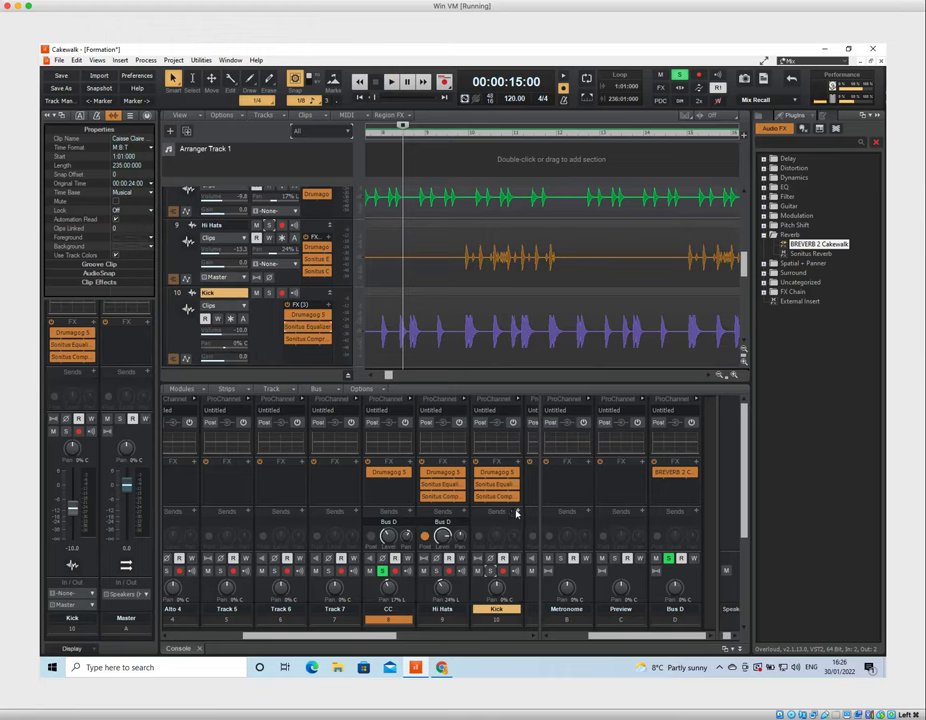
click(517, 515)
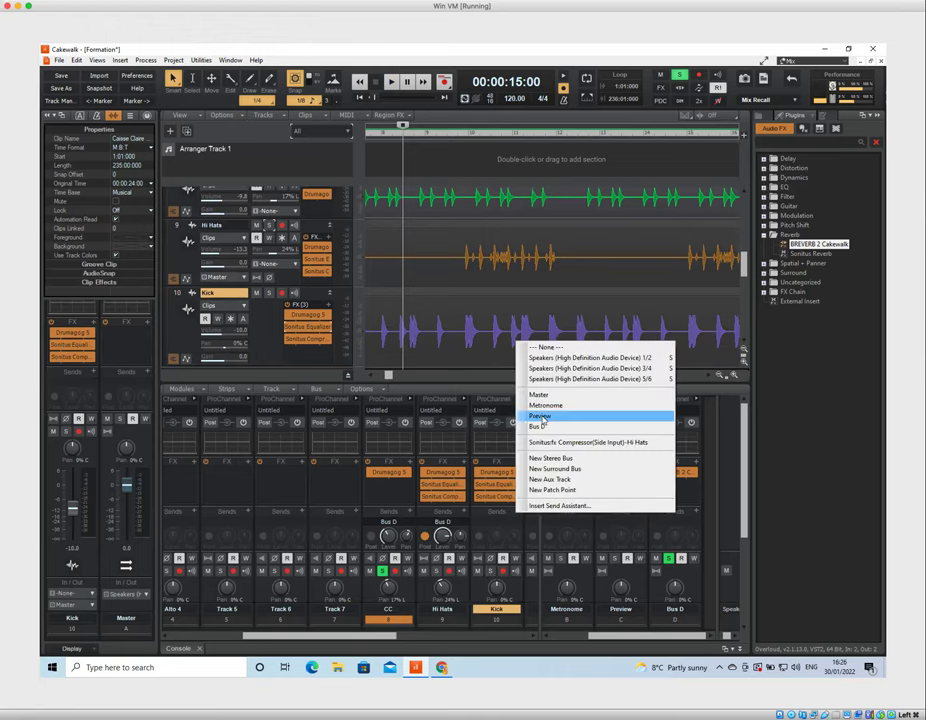
click(544, 428)
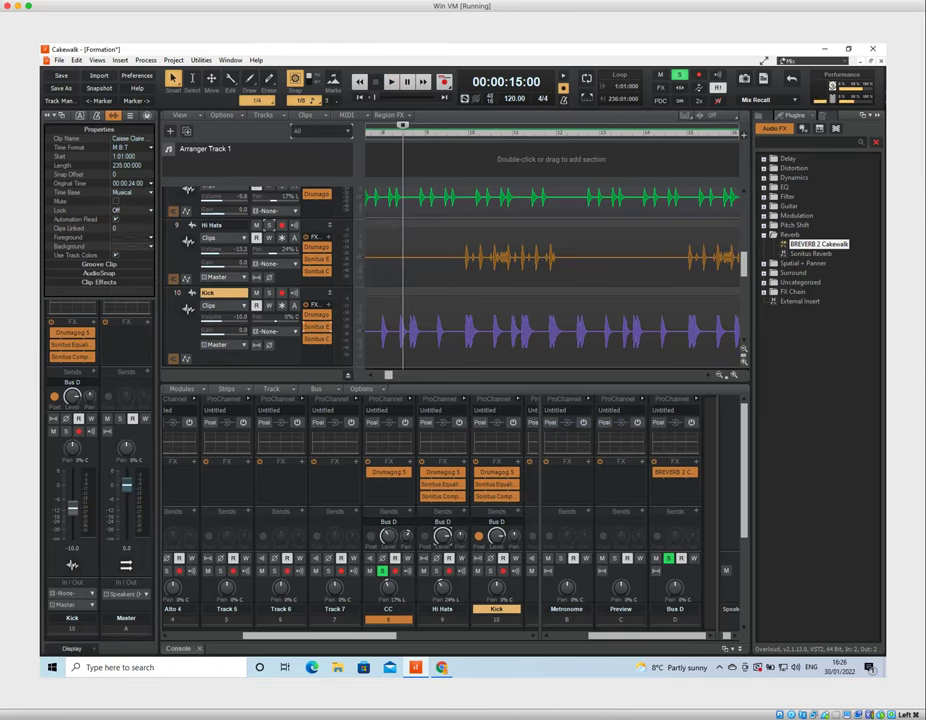
mouse_move(441, 538)
scroll(441, 538, up, 2)
Try different pre-fader levels for the Kick track's Bus D send, and delete that send
mouse_move(495, 537)
scroll(495, 537, down, 3)
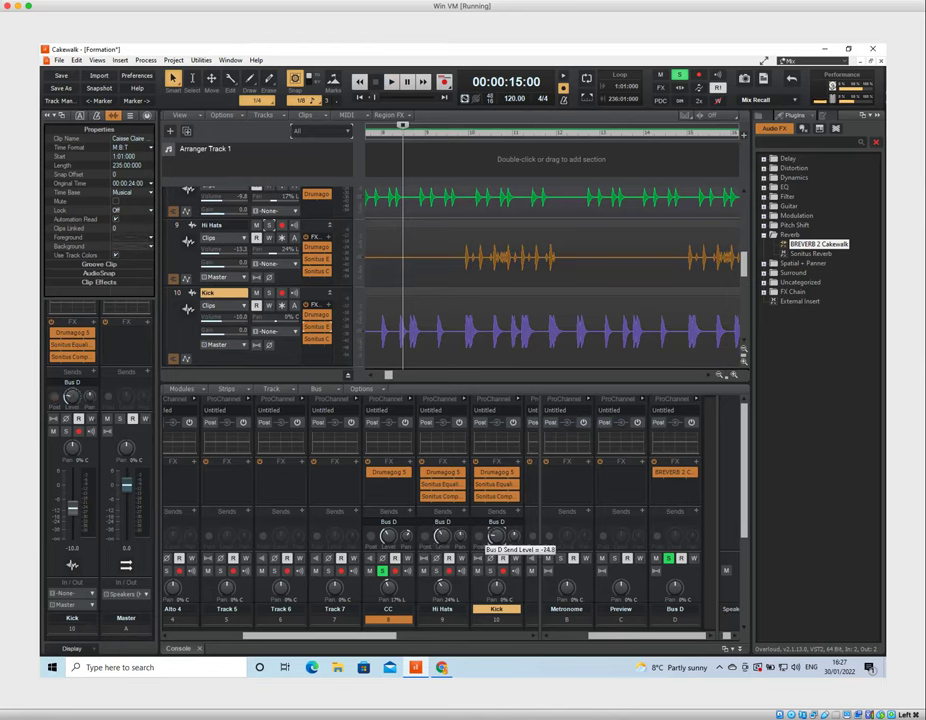
scroll(496, 537, up, 5)
scroll(497, 537, up, 1)
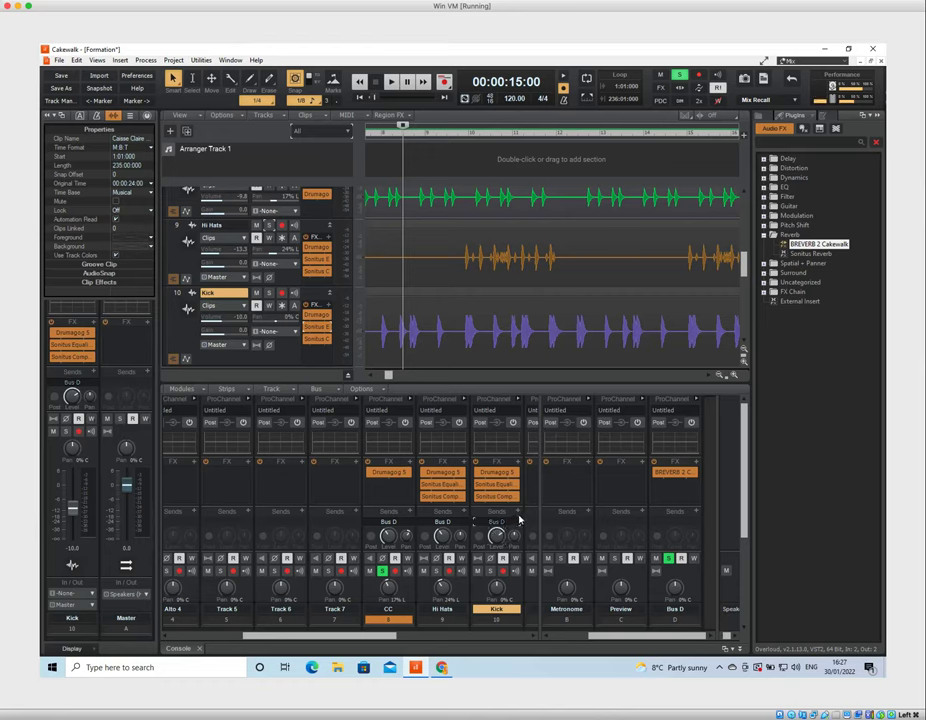
click(513, 522)
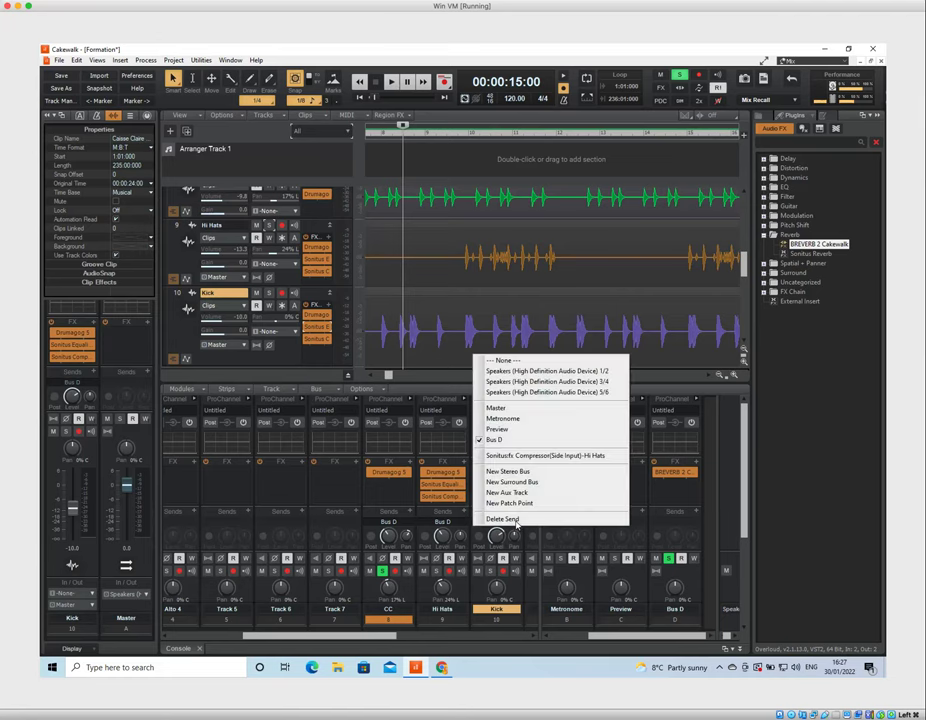
click(503, 519)
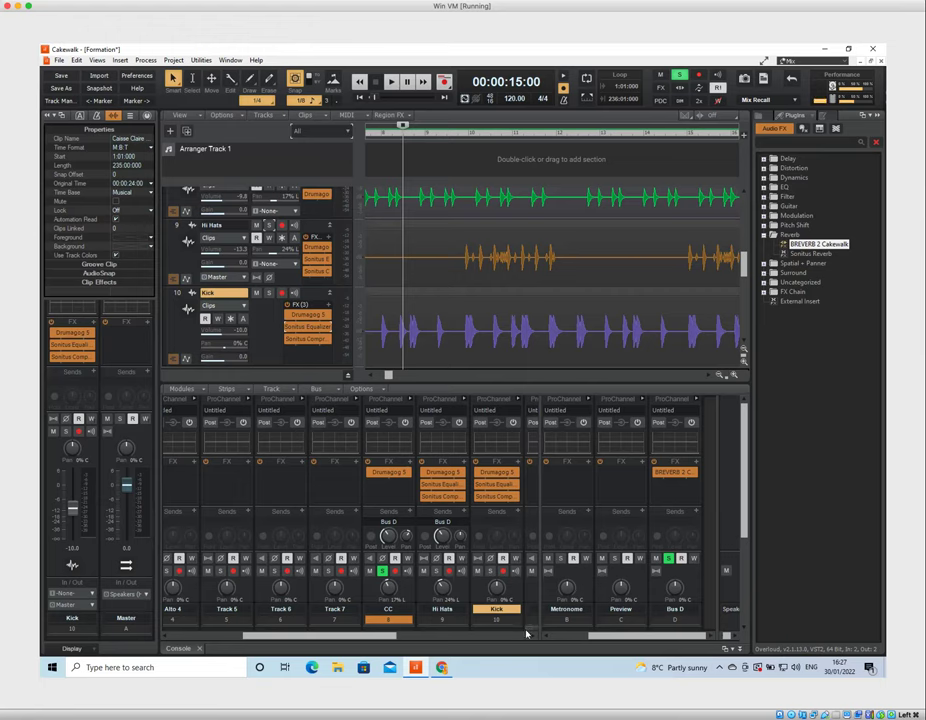
Add a pre-fader send to Bus D on the Rimshot track and lower its send level
scroll(530, 637, right, 3)
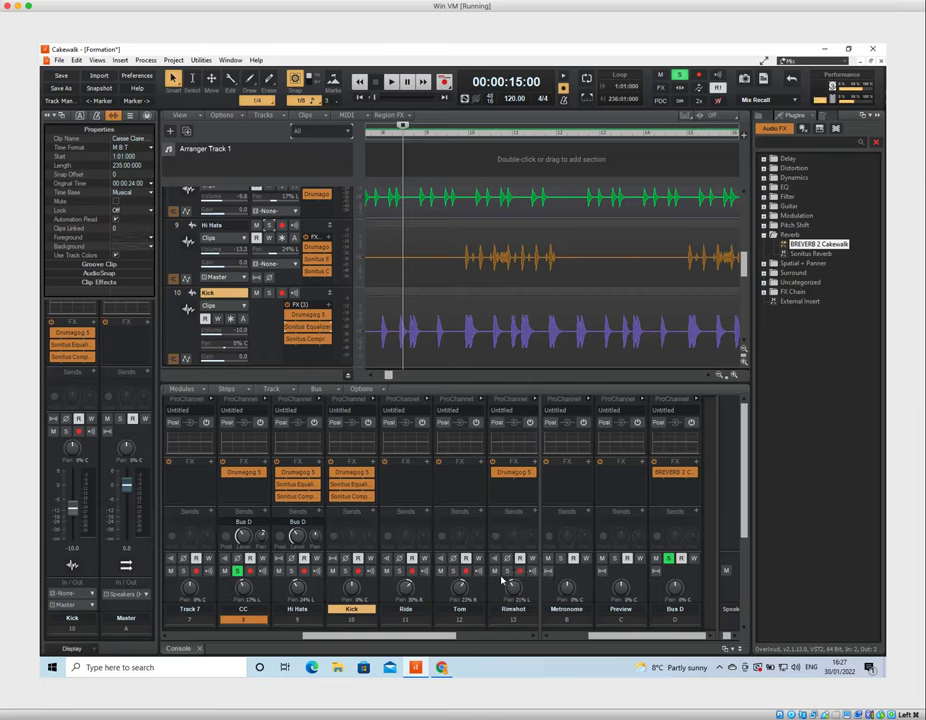
click(533, 514)
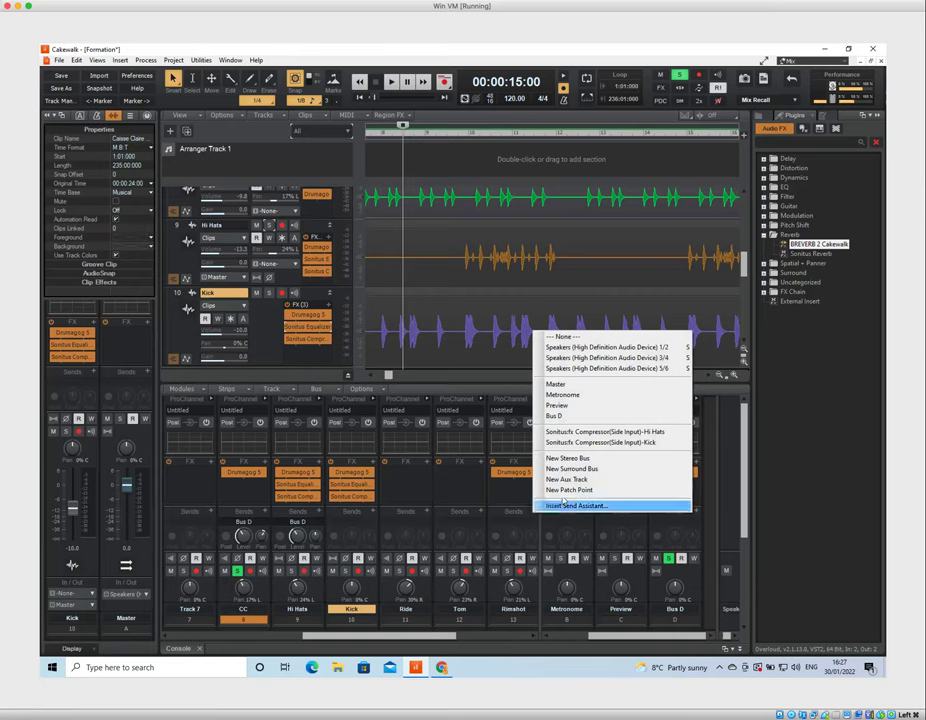
click(555, 415)
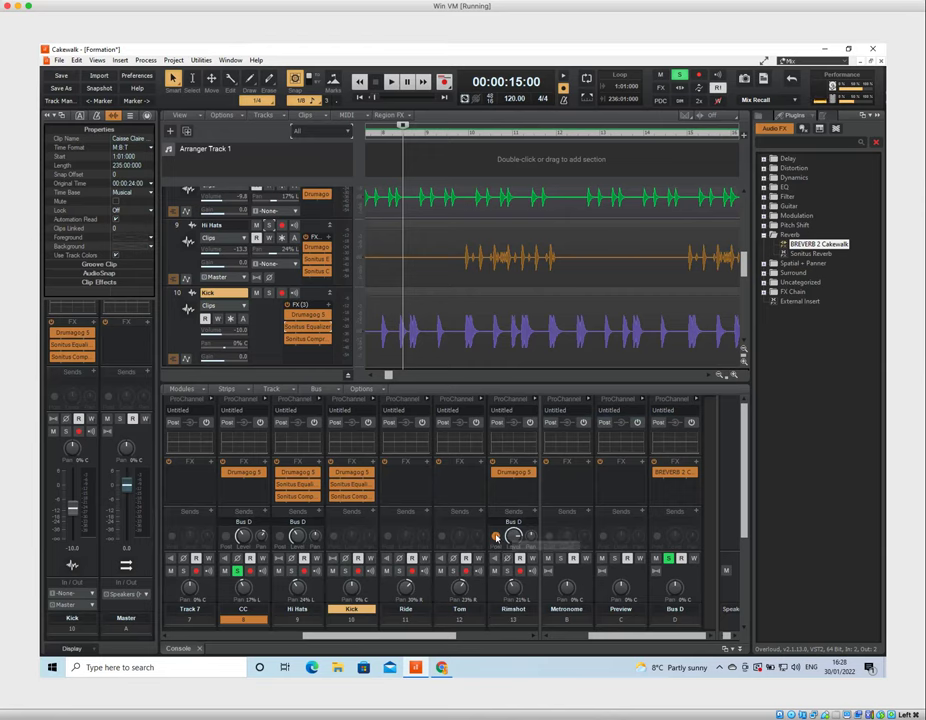
mouse_move(512, 538)
mouse_move(512, 538)
mouse_down()
mouse_move(512, 562)
mouse_move(512, 522)
mouse_up()
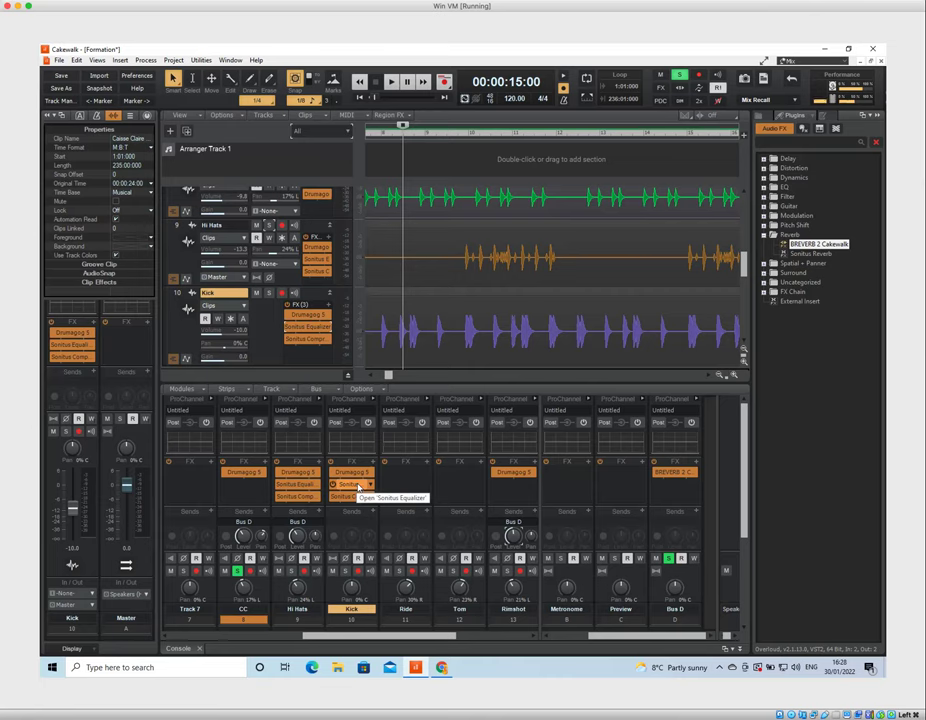
Copy the Kick track's Sonitus Equalizer and Sonitus Compressor to the Rimshot track, closing the equalizer window
drag(350, 486, 494, 494)
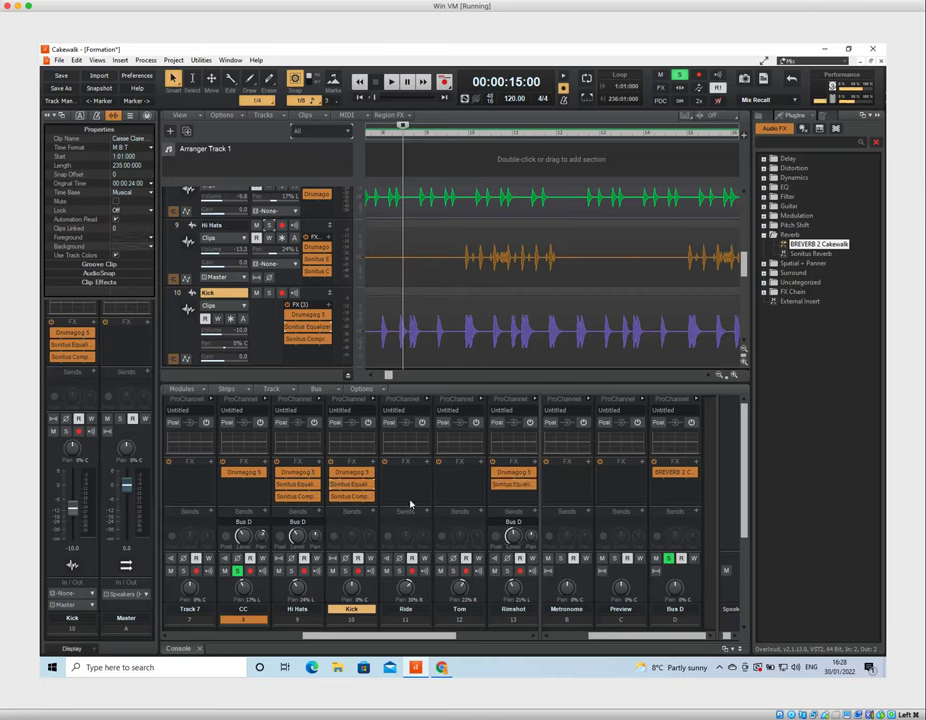
drag(360, 496, 497, 492)
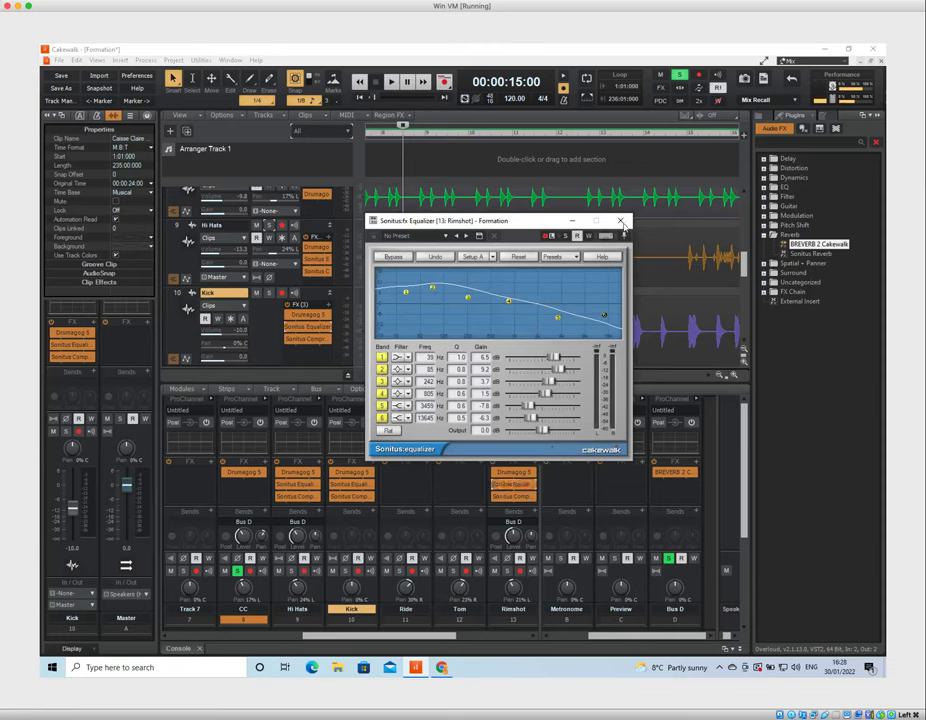
click(621, 221)
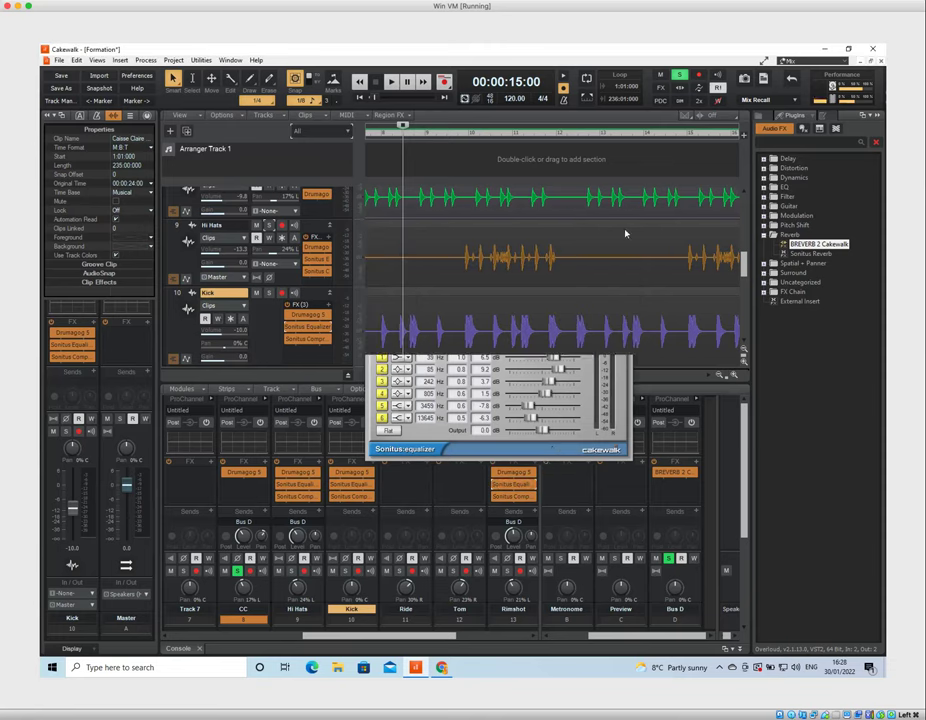
Replace the Rimshot track's Sonitus Equalizer with the Hi Hats' one, copy the Hi Hats' Sonitus Equalizer and Sonitus Compressor to CC, and audition CC
right_click(527, 488)
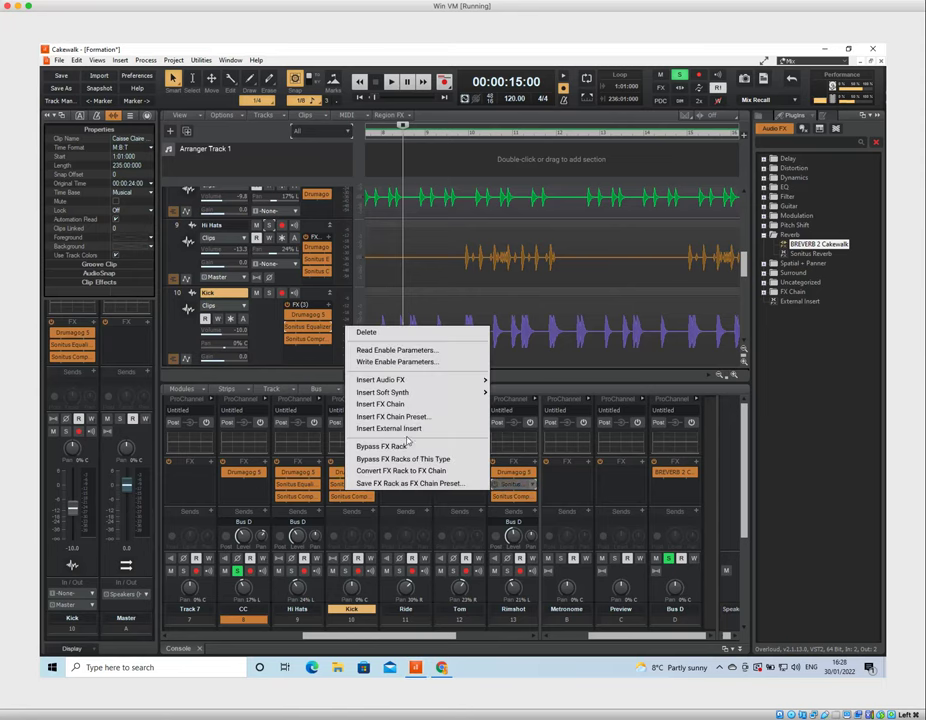
click(382, 333)
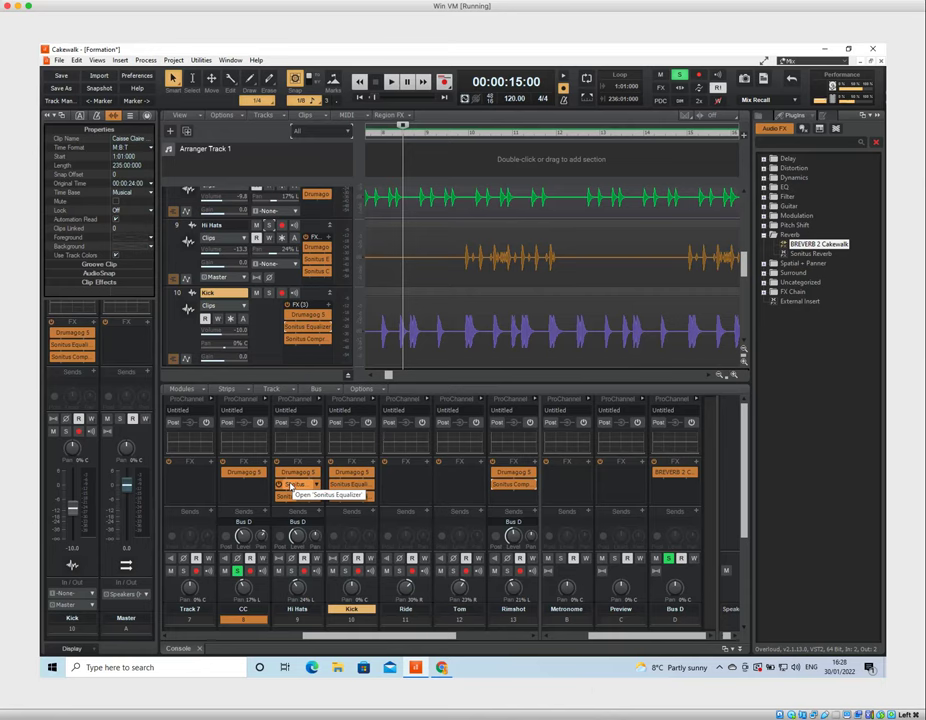
drag(293, 484, 244, 485)
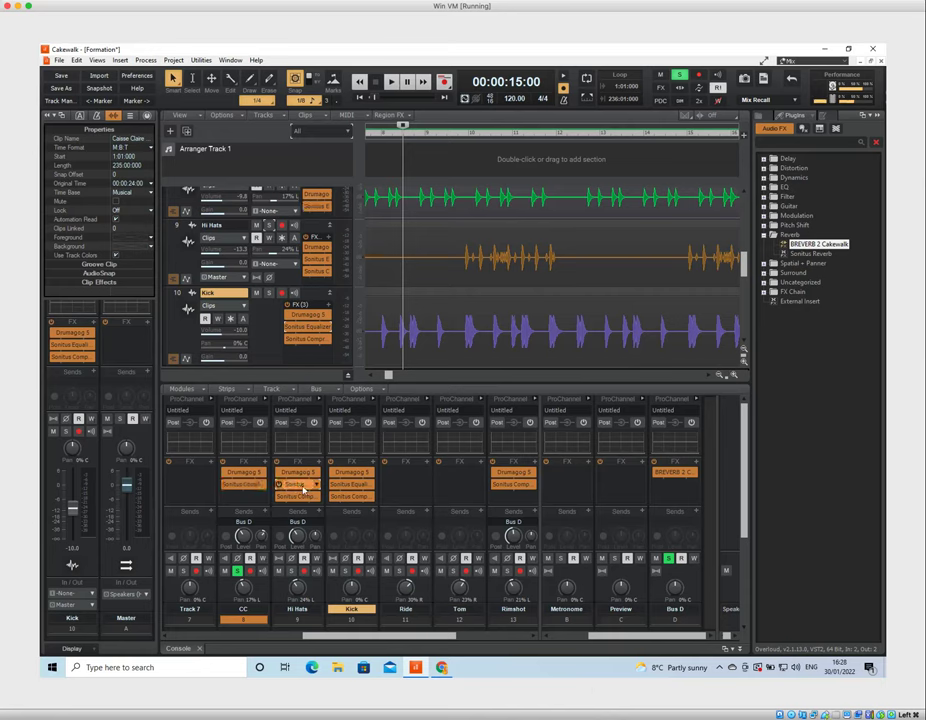
drag(300, 496, 498, 484)
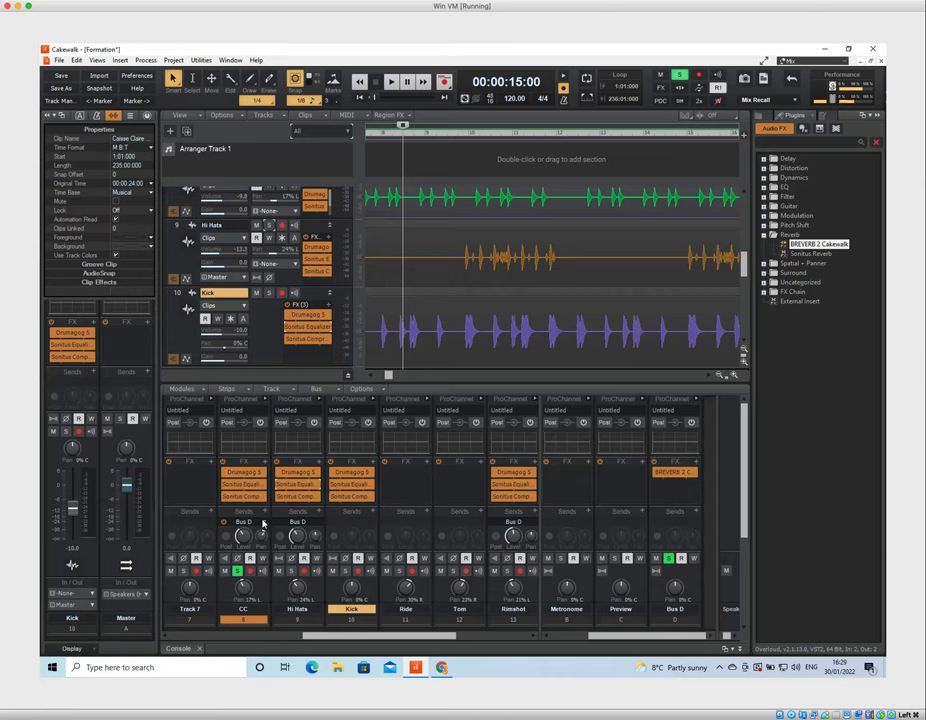
key(space)
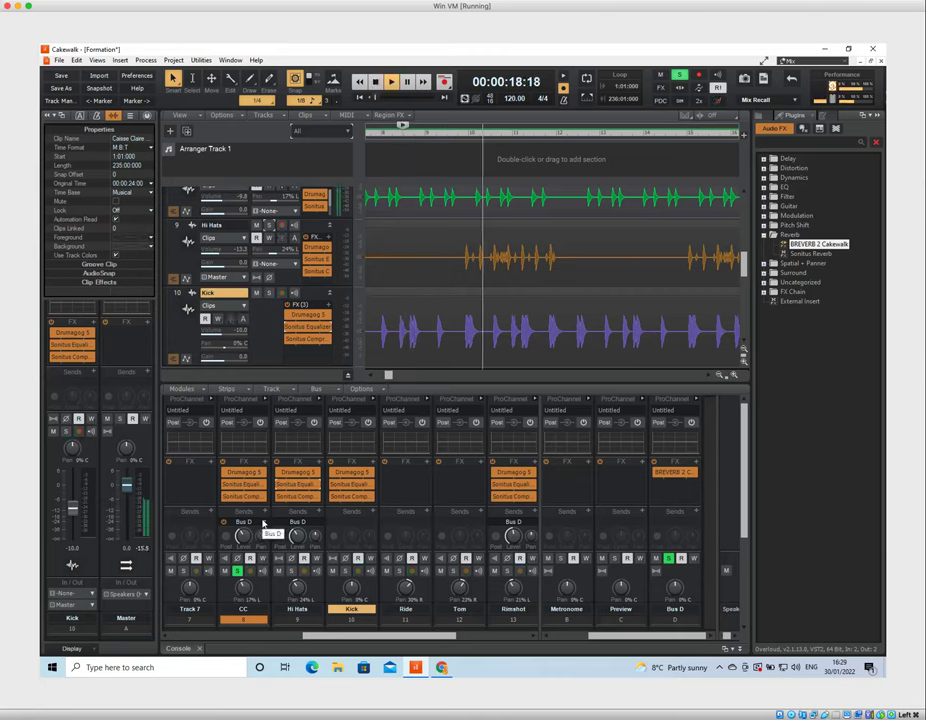
key(space)
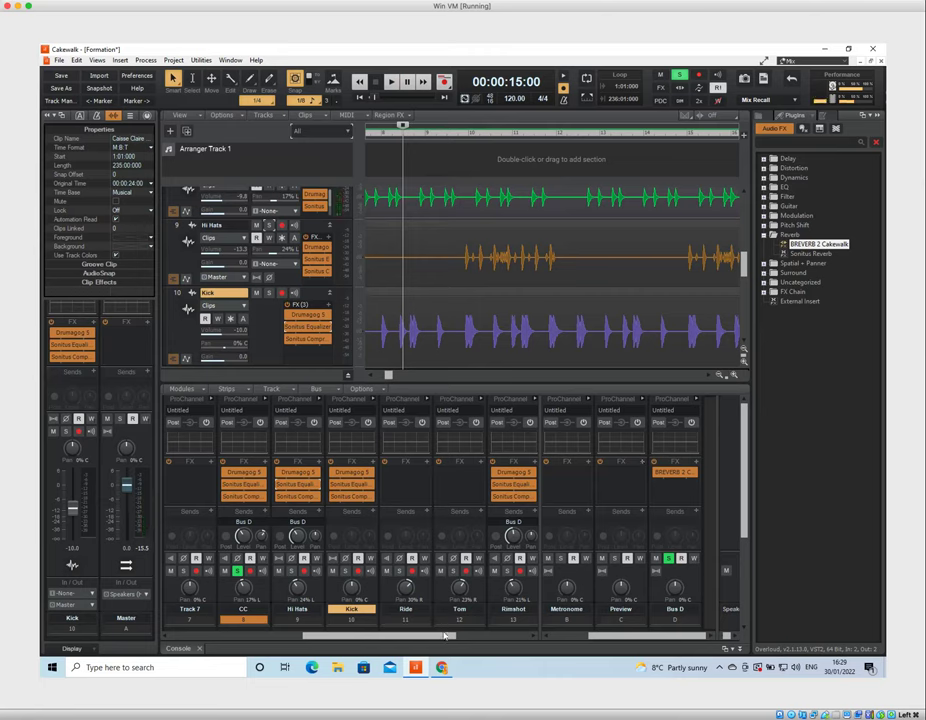
Turn off the CC track's solo and play back from 00:00:15:00 with only Bus D soloed
mouse_move(445, 636)
mouse_down()
mouse_move(478, 636)
mouse_move(456, 637)
mouse_up()
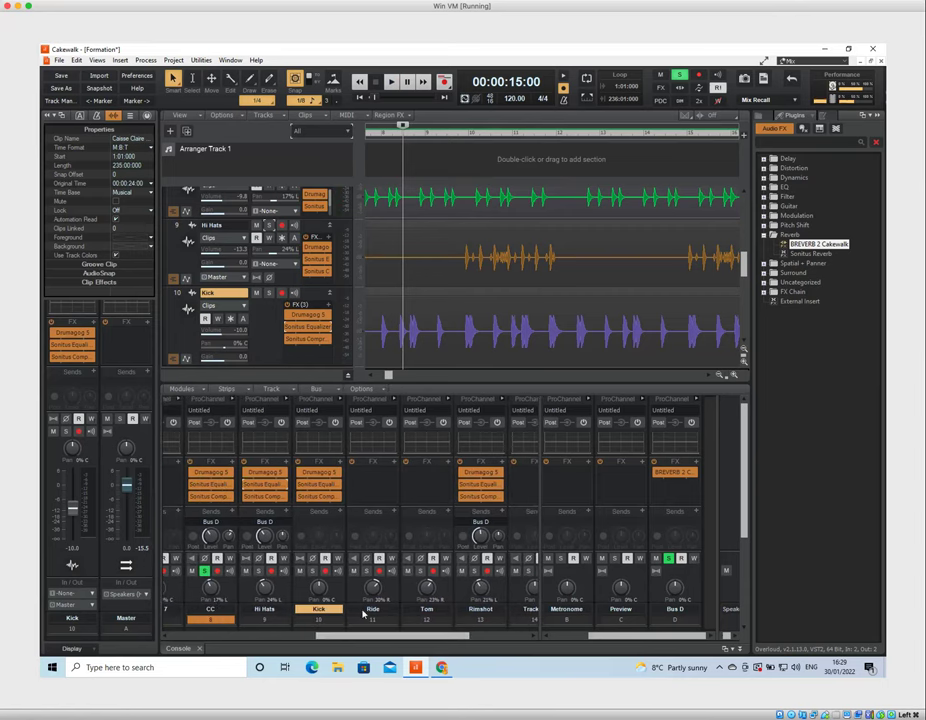
click(205, 572)
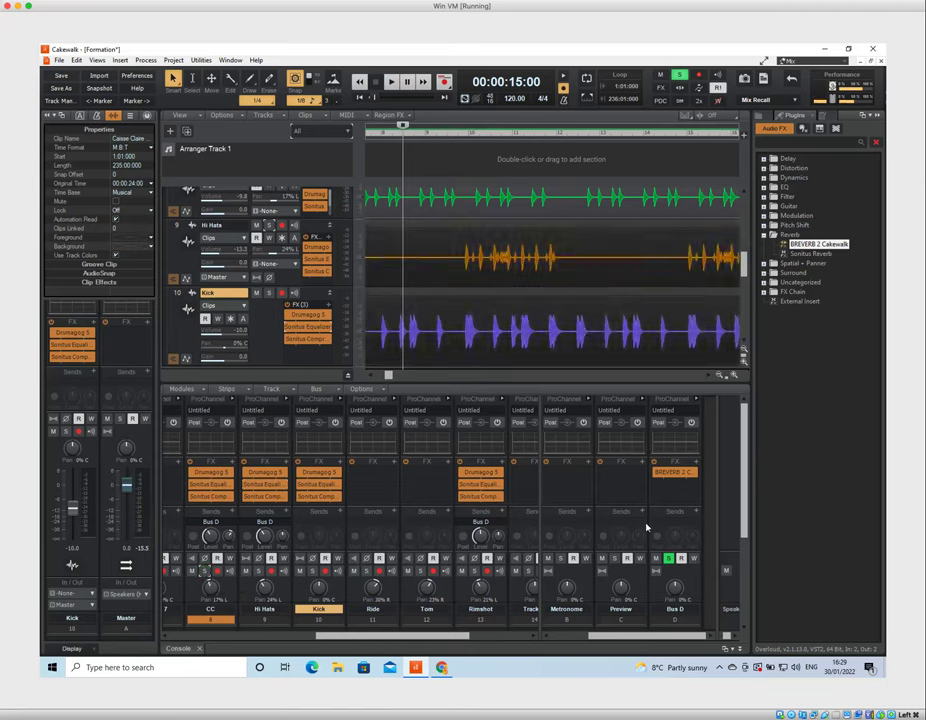
key(space)
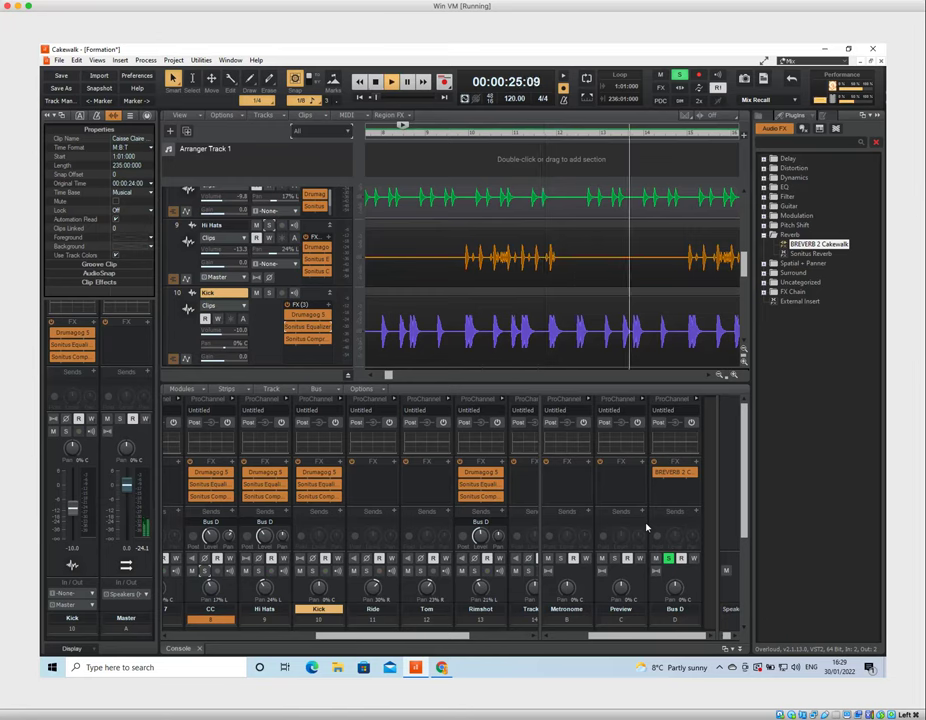
key(space)
key(space)
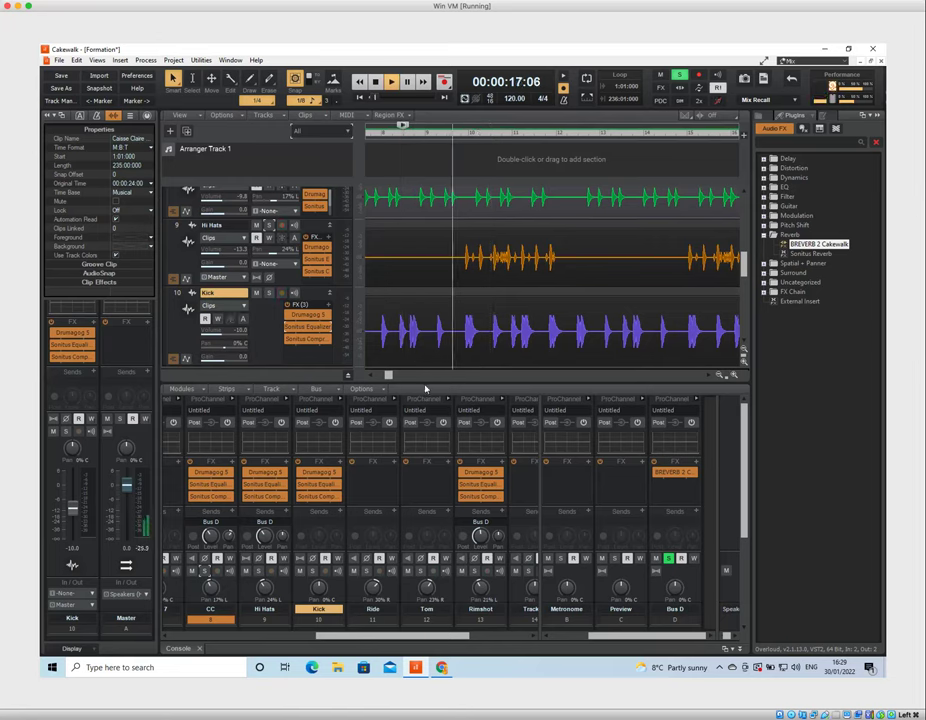
key(space)
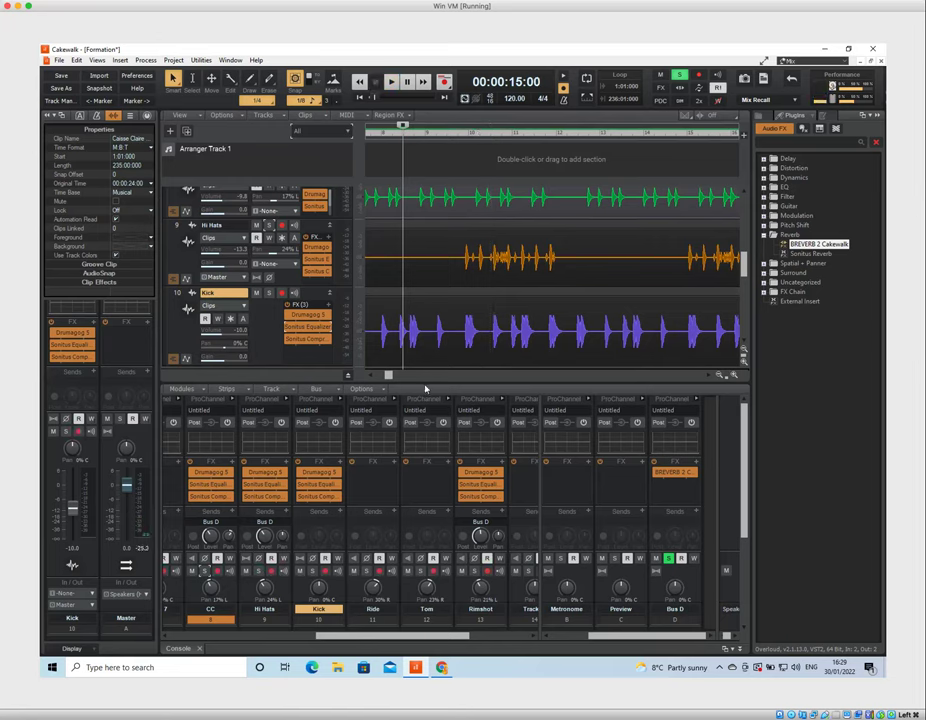
Solo the CC, Hi Hats, Kick and Rimshot tracks and listen to them together with the reverb bus
click(204, 571)
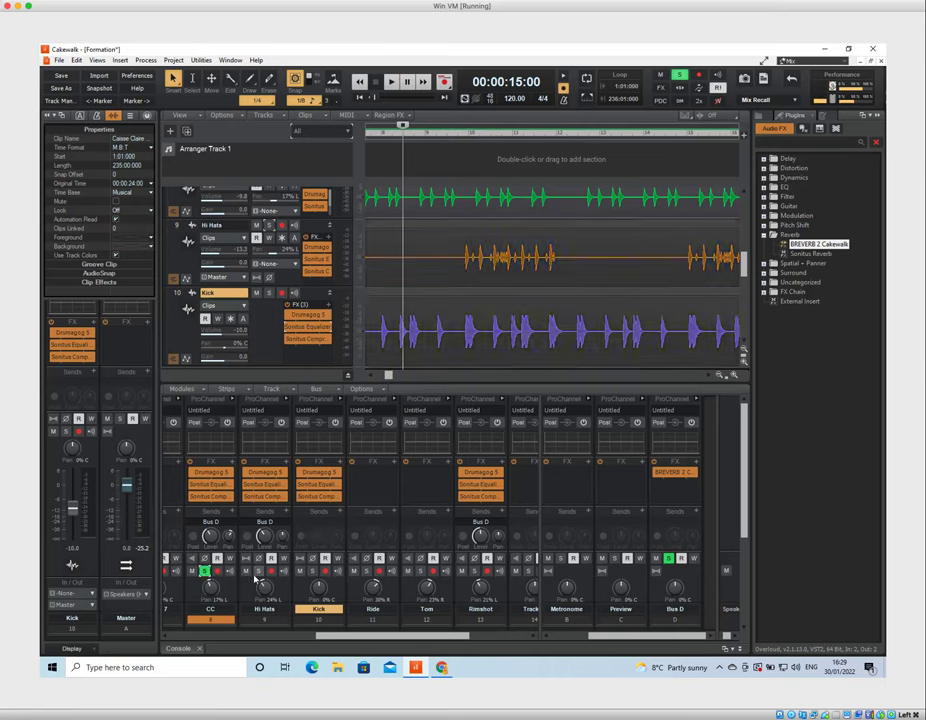
click(258, 571)
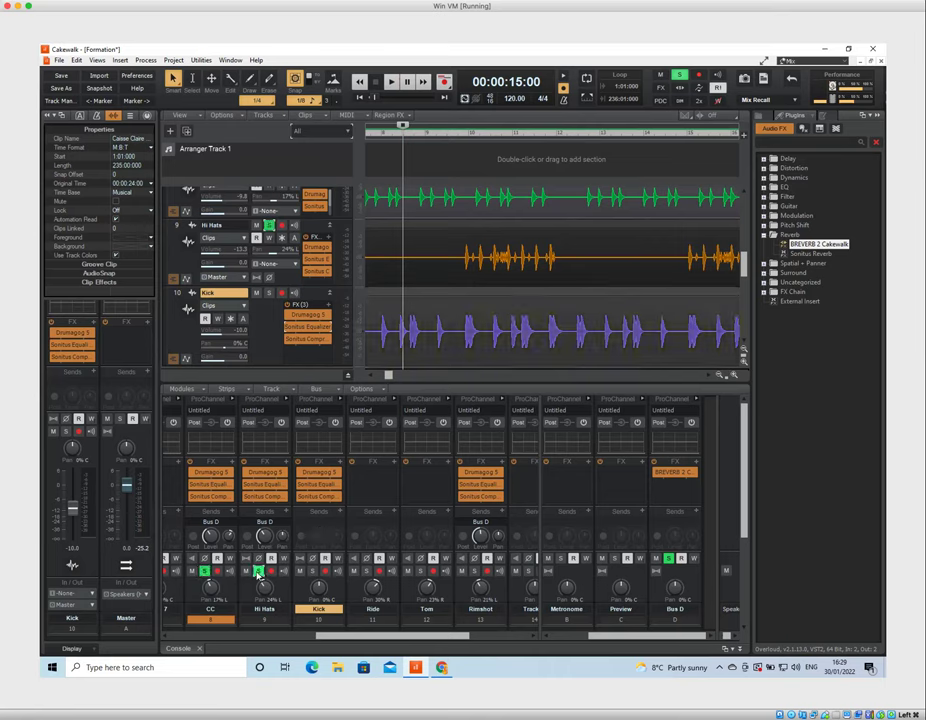
click(313, 571)
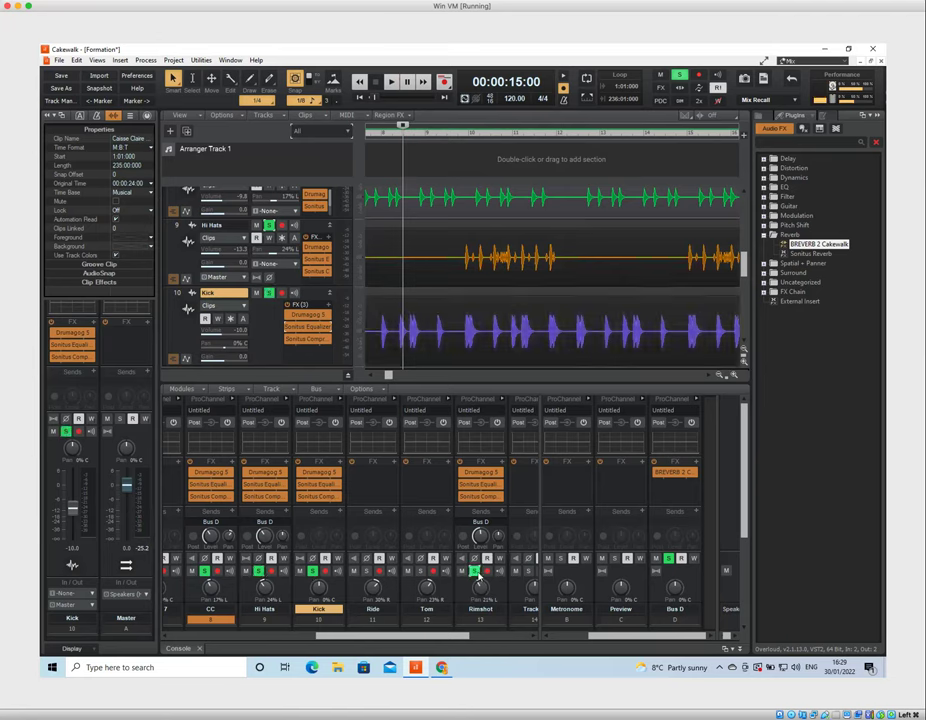
key(space)
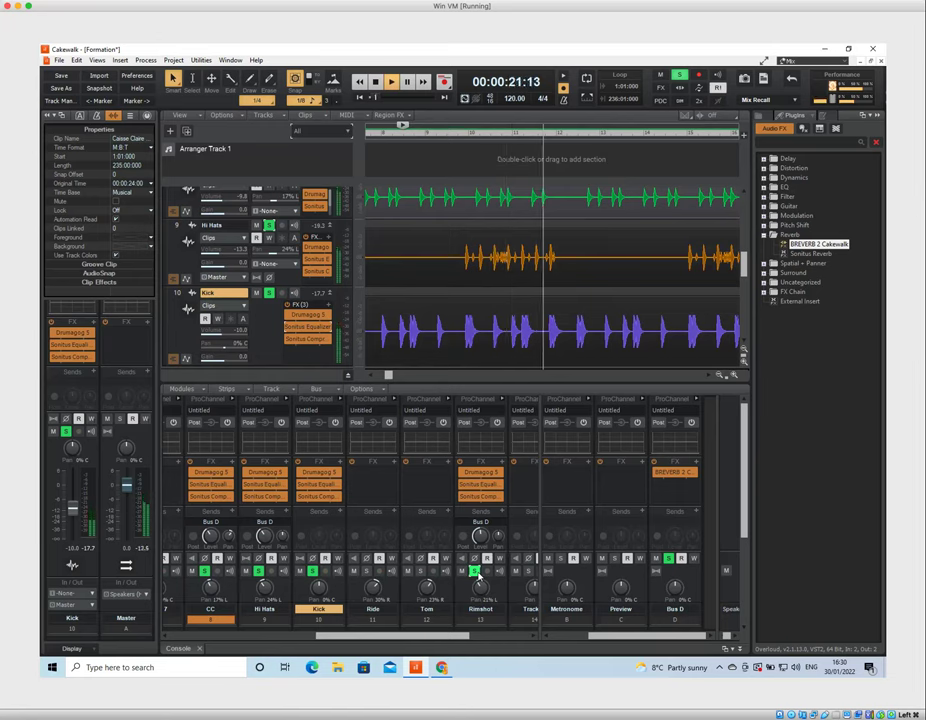
key(space)
click(574, 558)
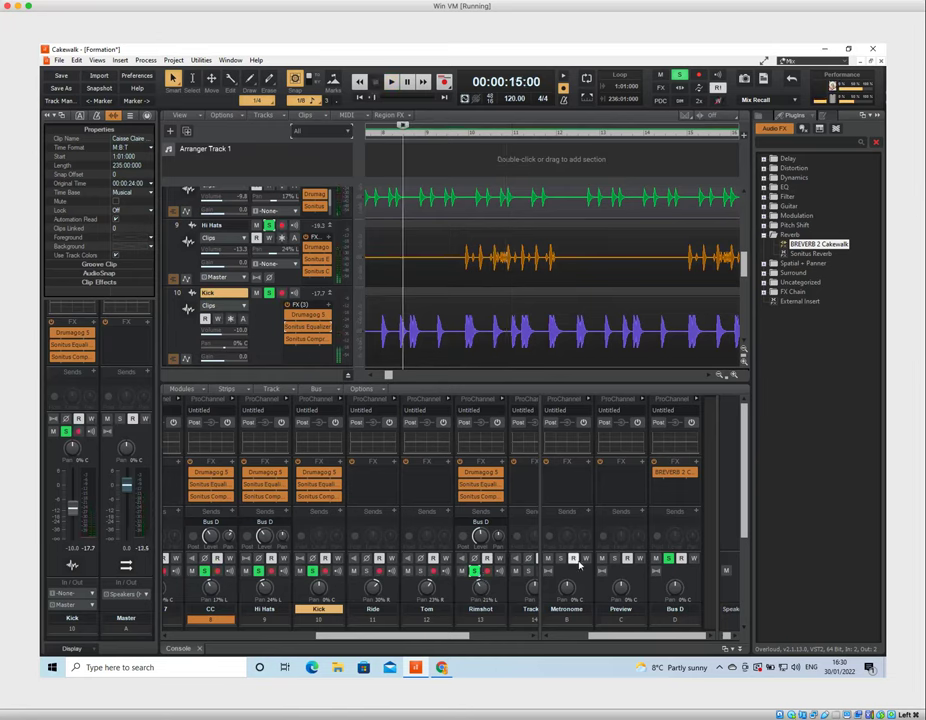
Open BREVERB 2 on Bus D, load the Cathedral hall preset and audition it on the soloed drums
double_click(684, 483)
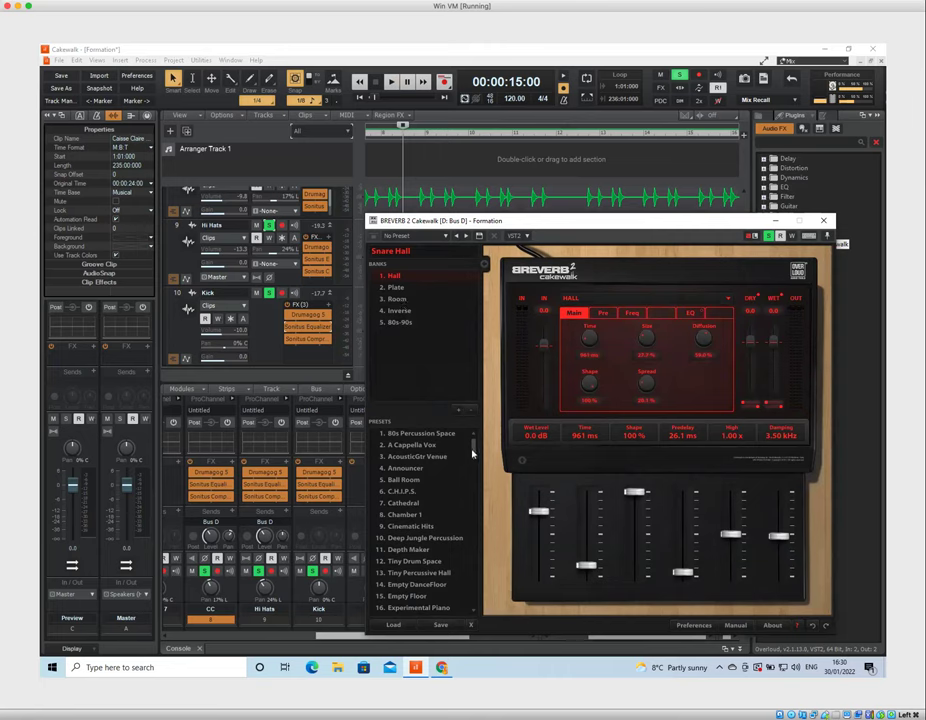
drag(474, 457, 446, 463)
click(399, 457)
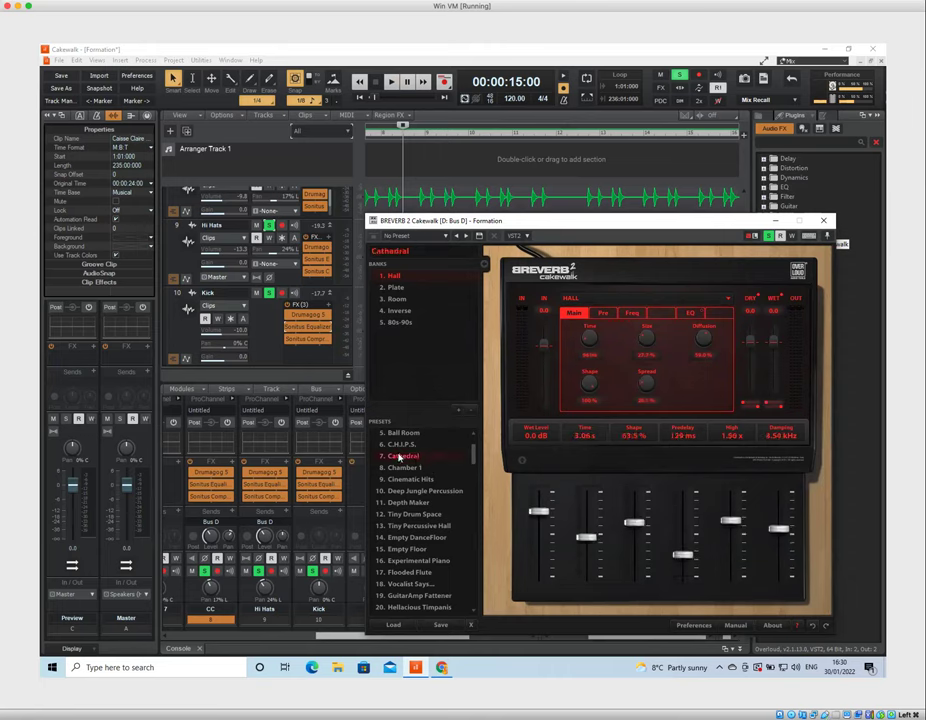
key(space)
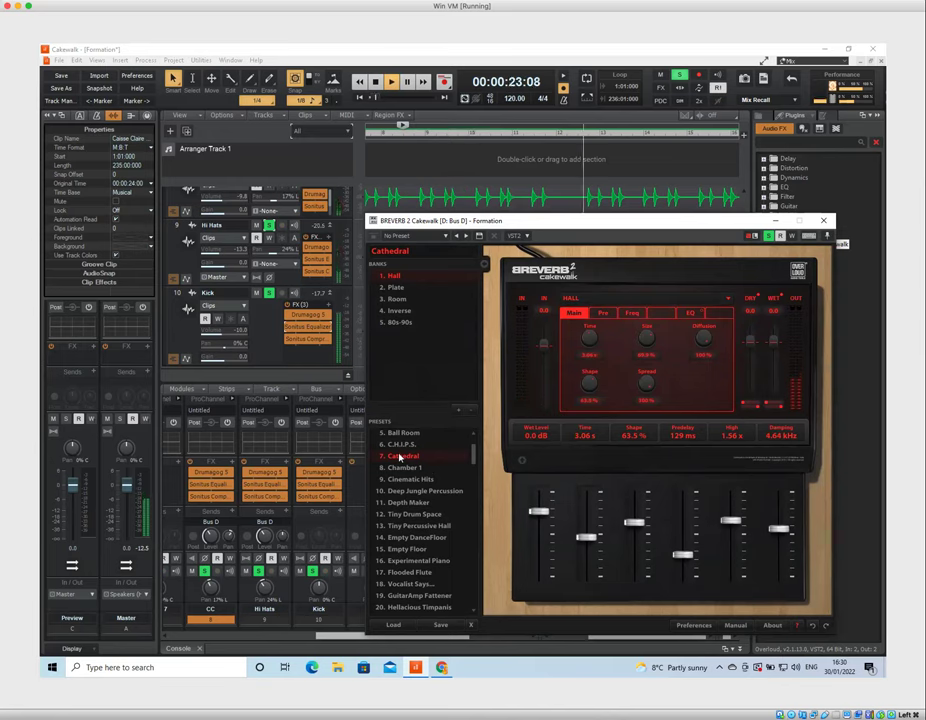
key(space)
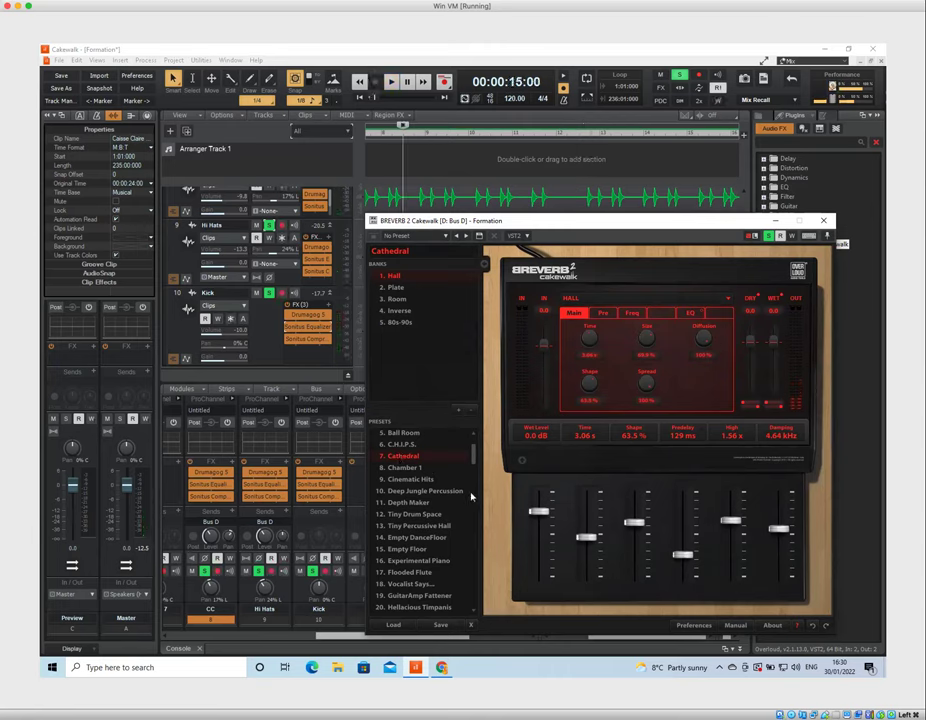
Load the Medium Hall preset in BREVERB 2 and audition it on the soloed drums
drag(474, 465, 473, 487)
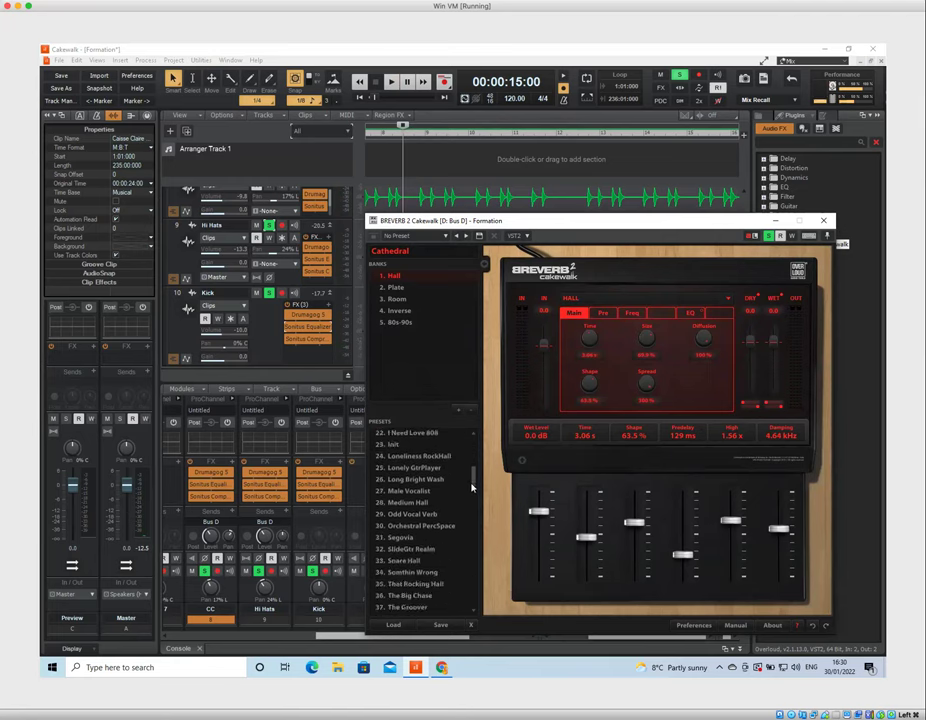
click(418, 505)
key(space)
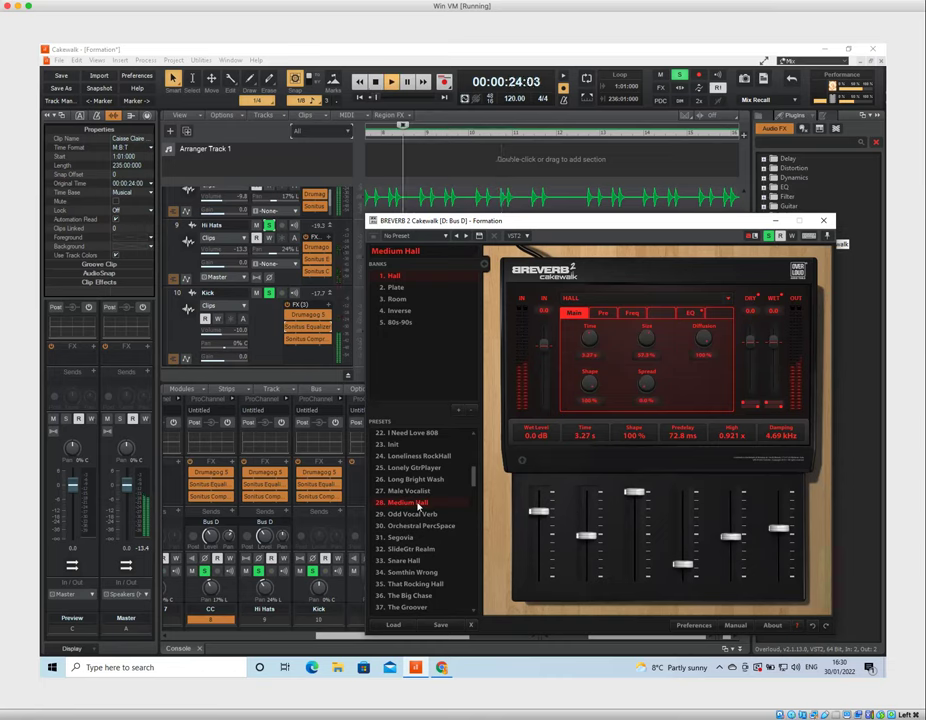
key(space)
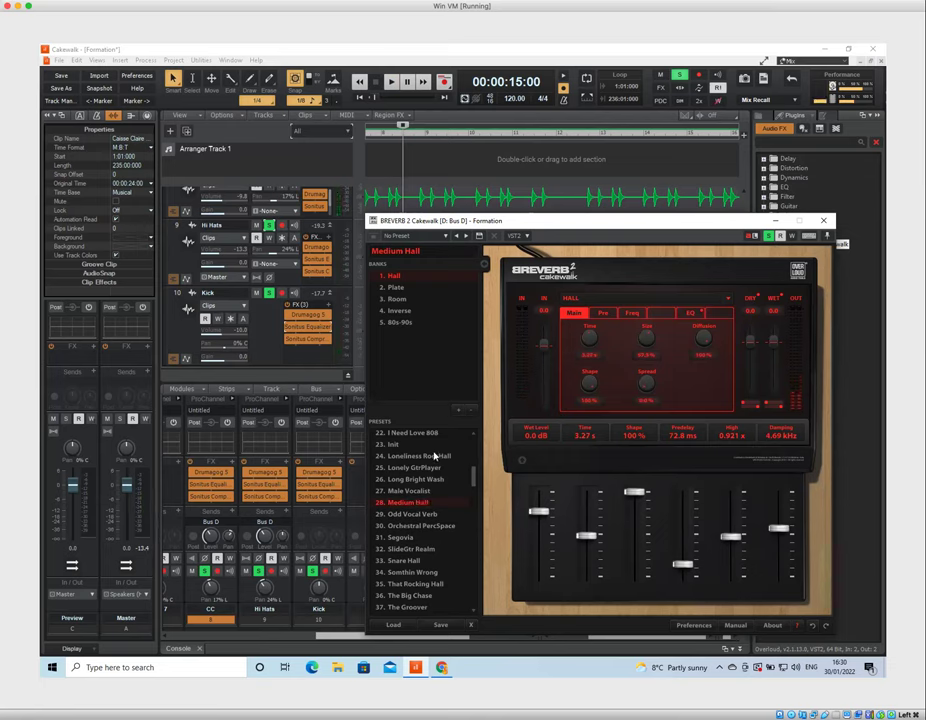
Load the Tiny Percussive Hall preset in BREVERB 2, audition it on the soloed drums, and close the reverb window
drag(475, 480, 473, 455)
scroll(474, 450, down, 3)
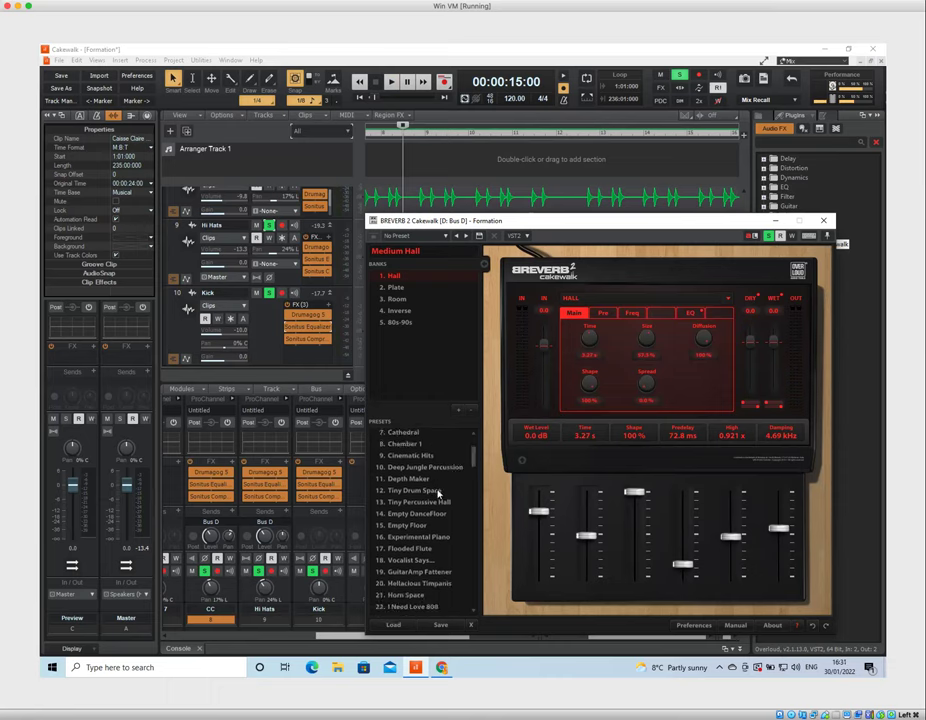
click(420, 502)
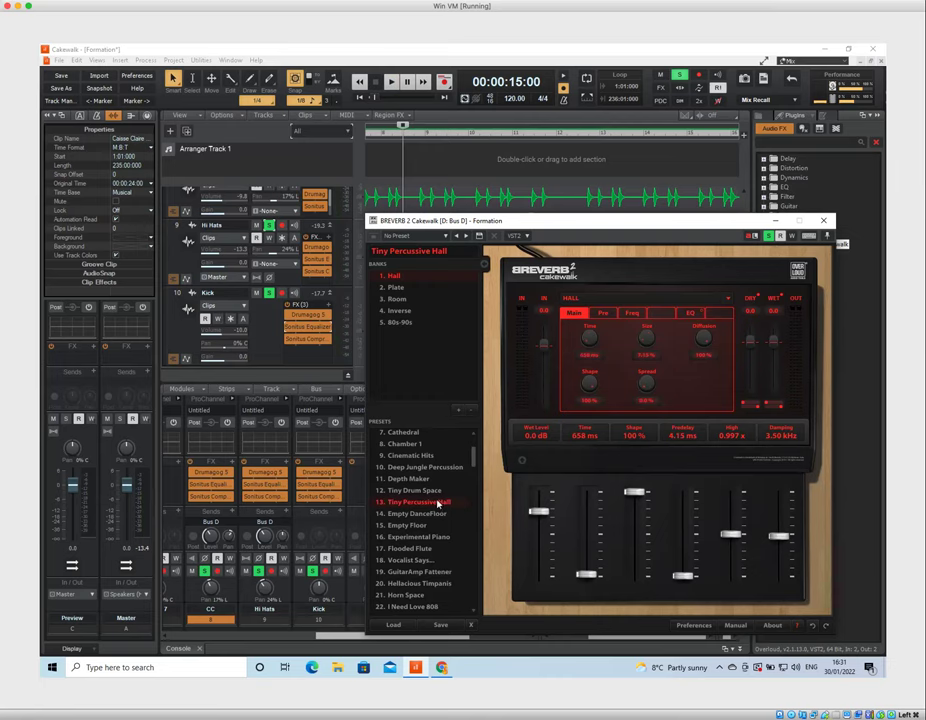
key(space)
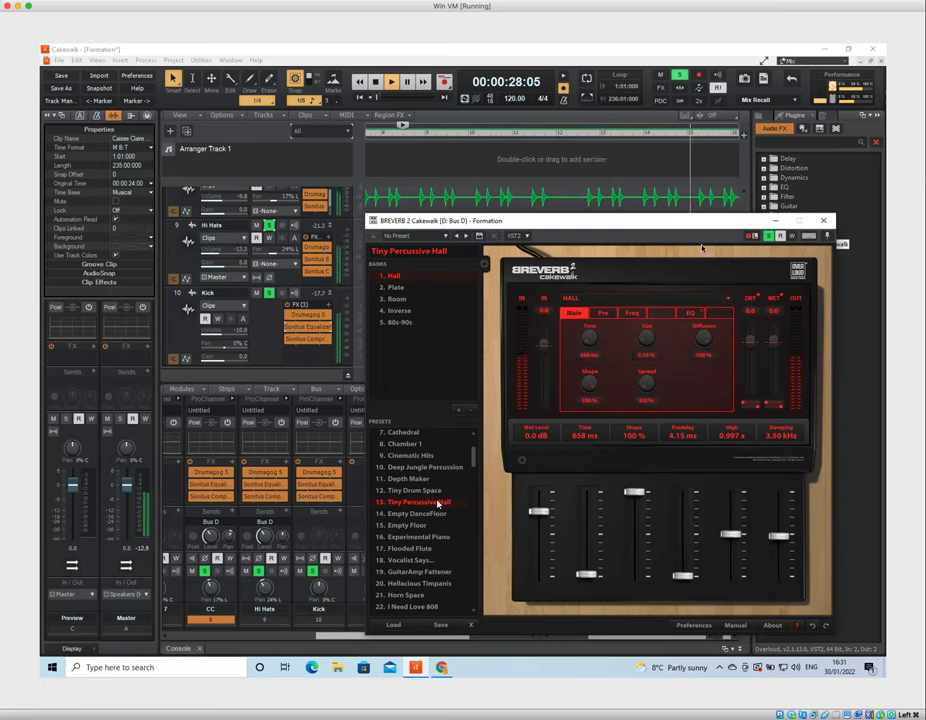
key(space)
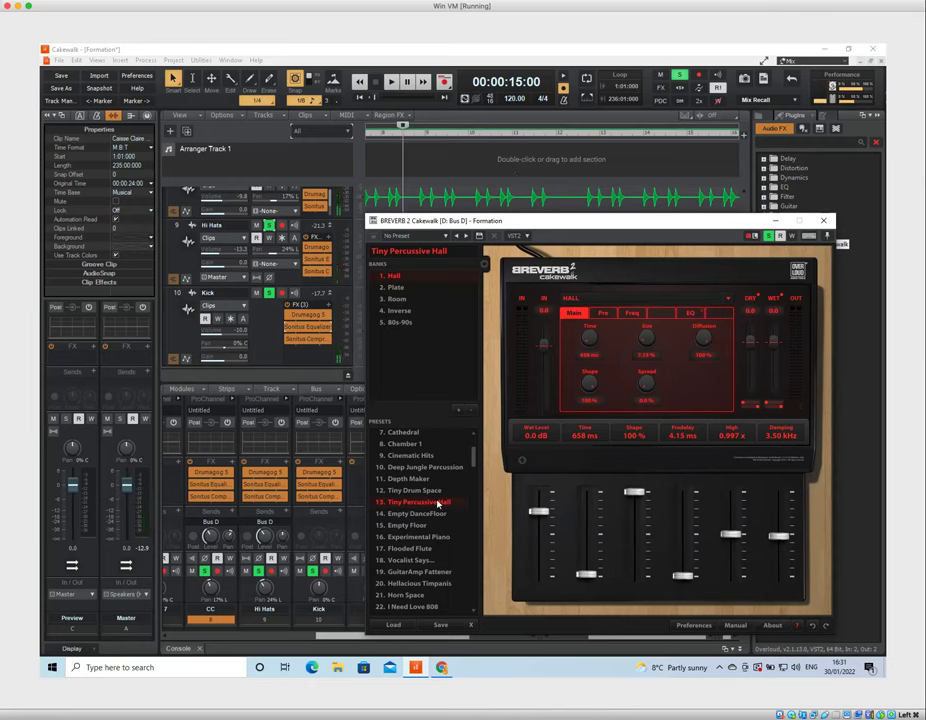
key(space)
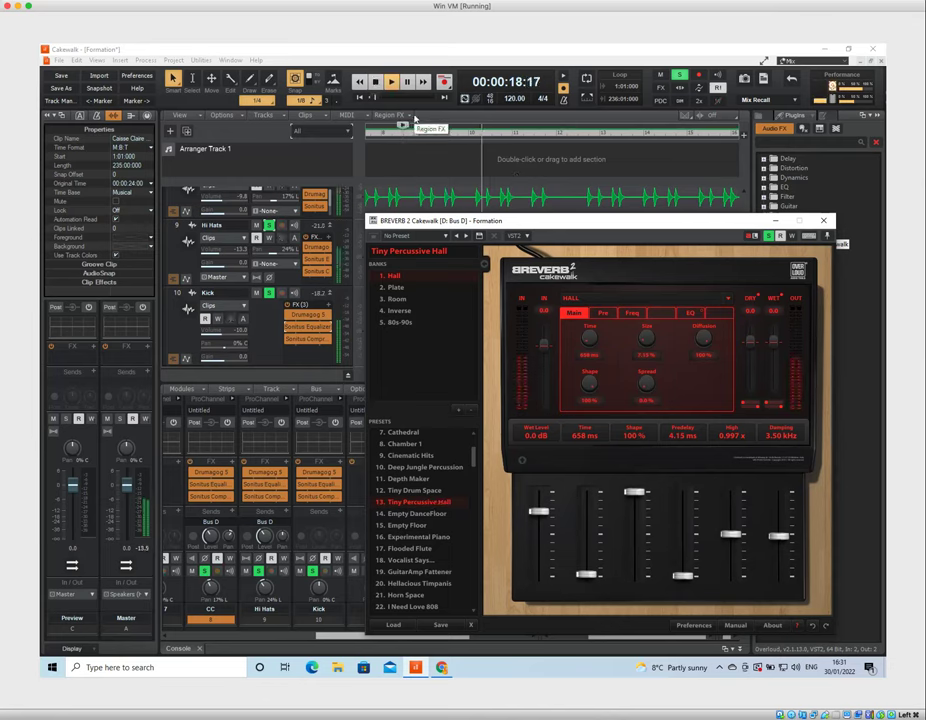
key(space)
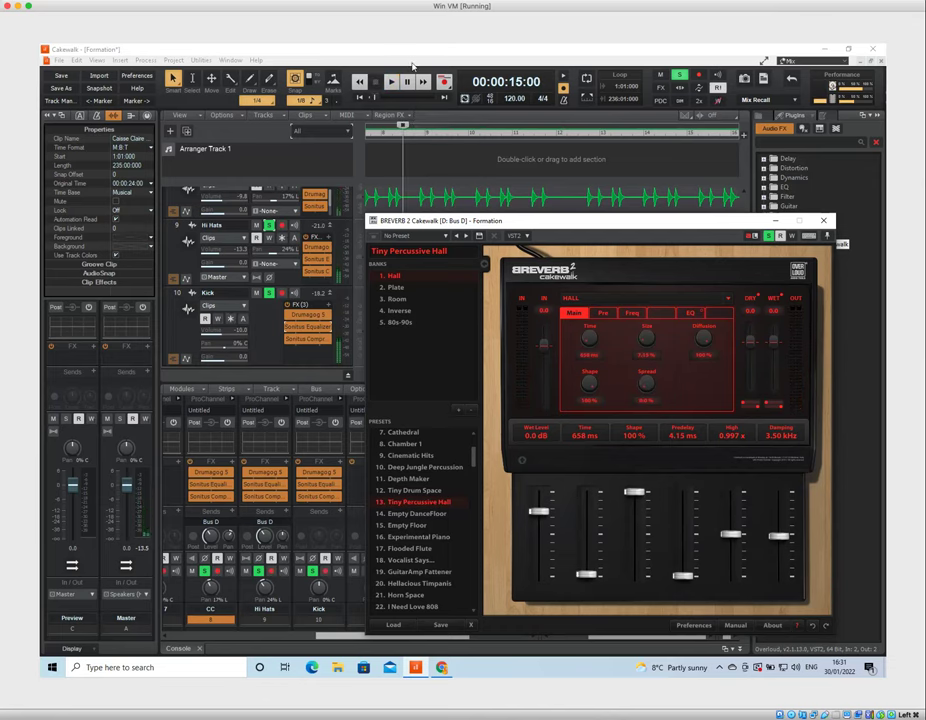
click(823, 220)
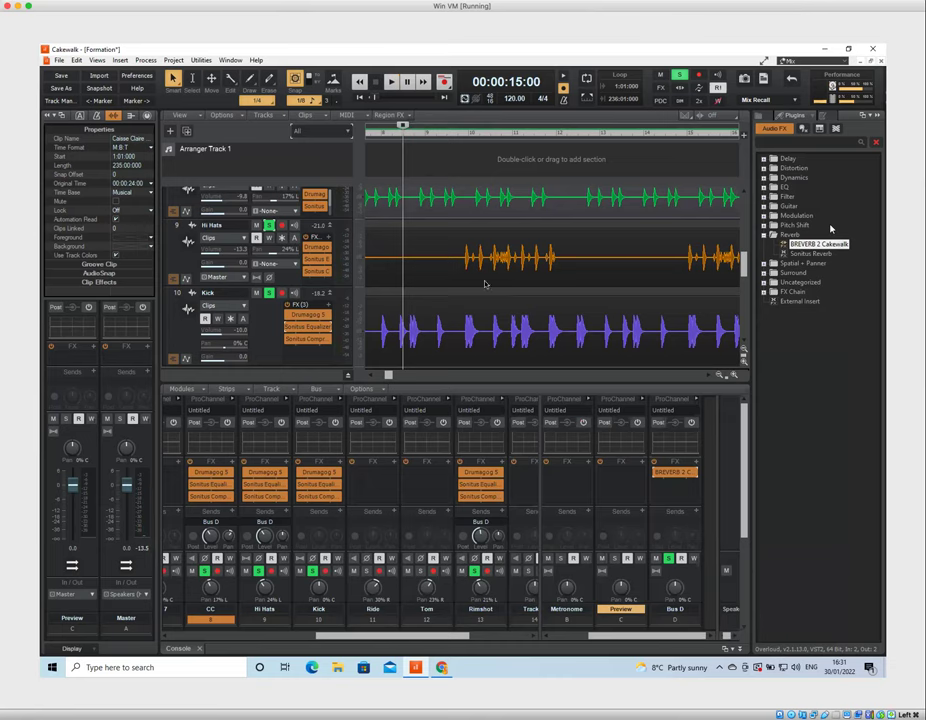
Save the project and clear the solos on Bus D and the CC, Hi Hats, Kick and Rimshot tracks
key(super+s)
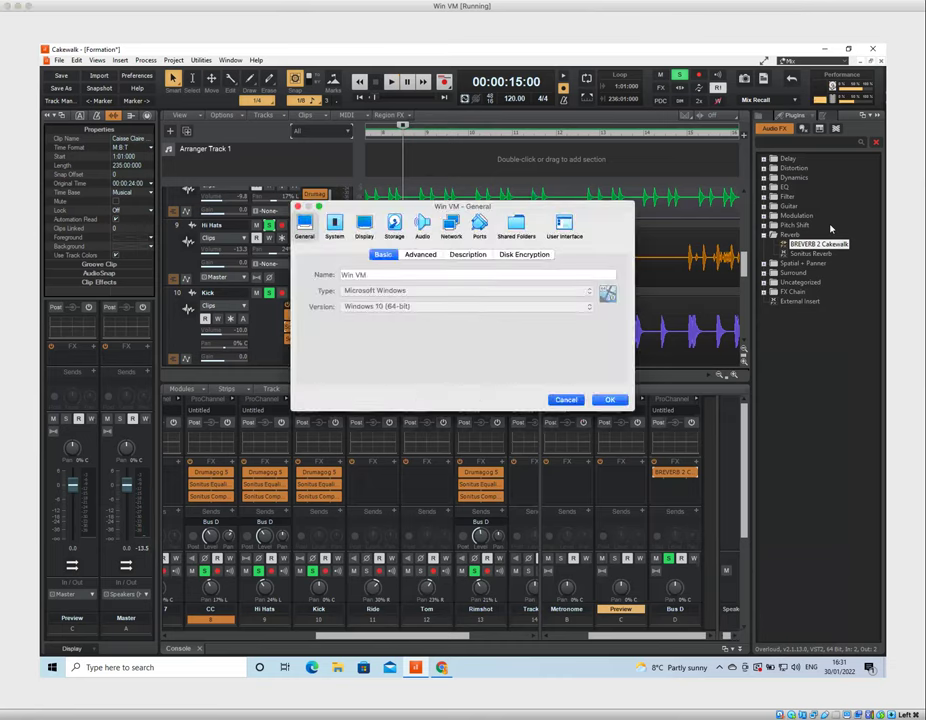
click(574, 397)
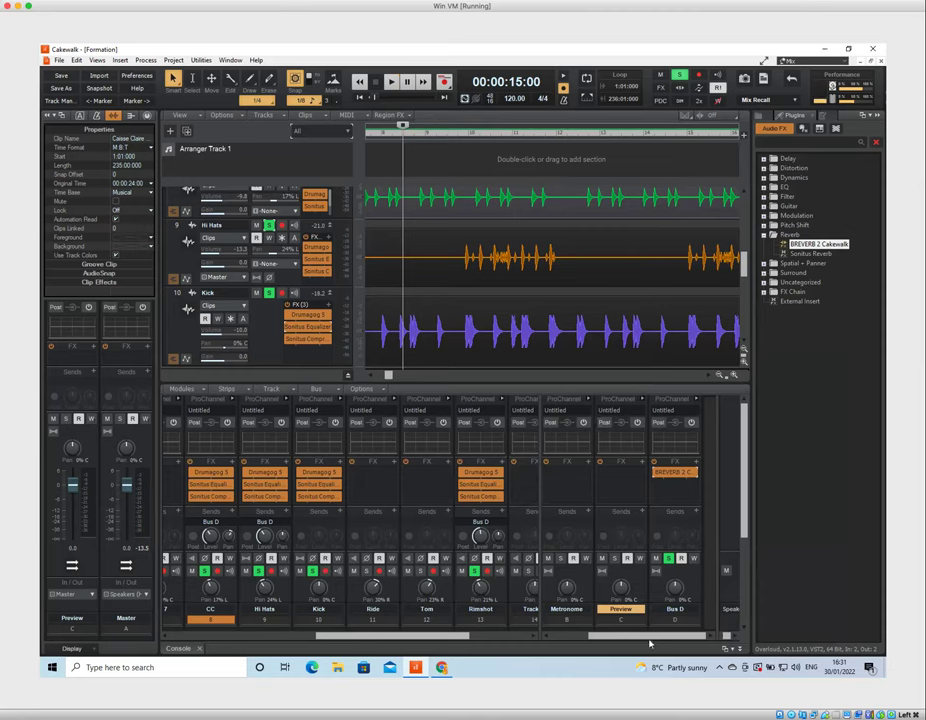
drag(649, 641, 645, 641)
click(673, 557)
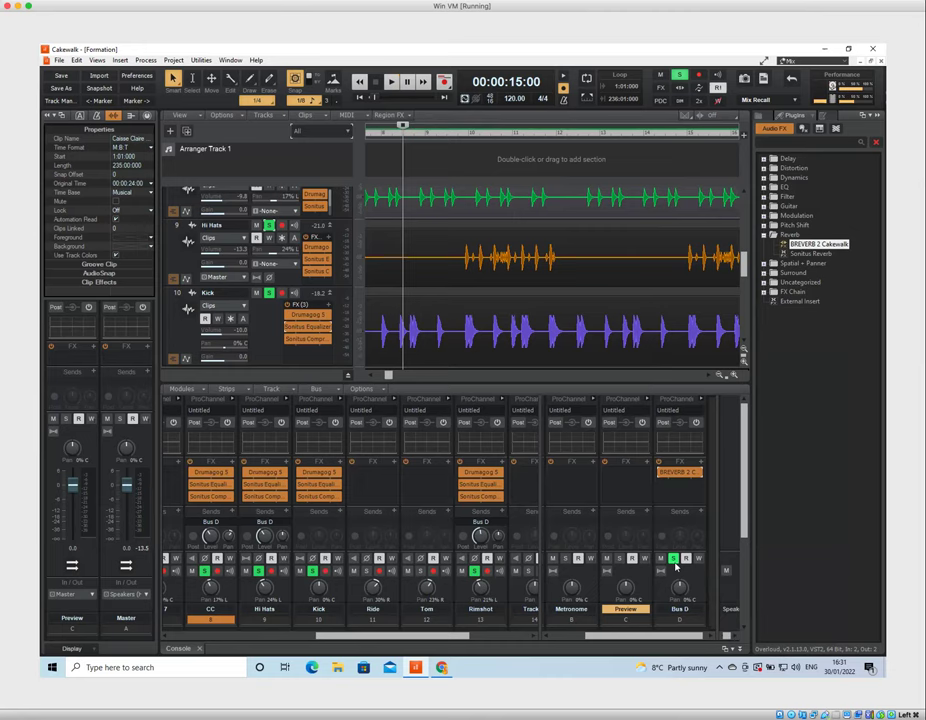
drag(668, 644, 632, 645)
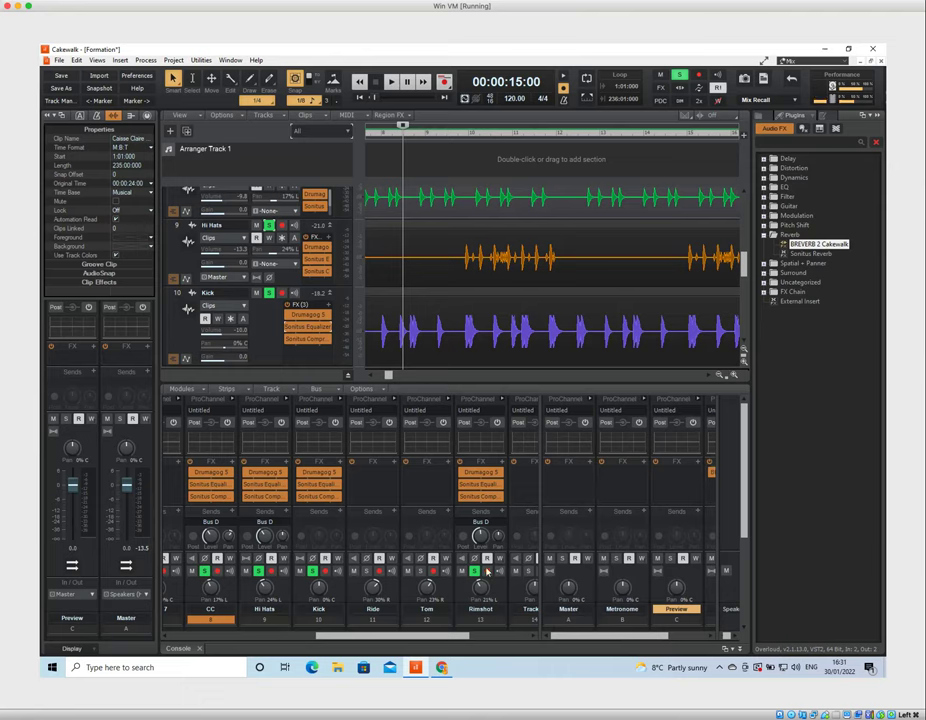
click(372, 571)
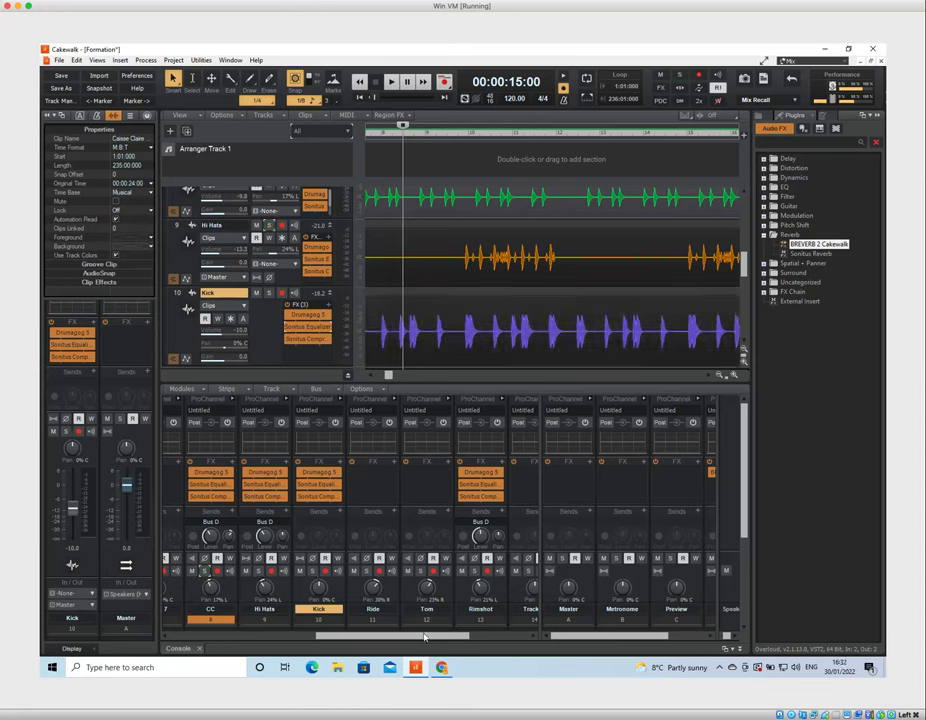
Audition the full mix without solos from 00:00:15:00, with the console showing the Alto tracks
drag(420, 638, 215, 632)
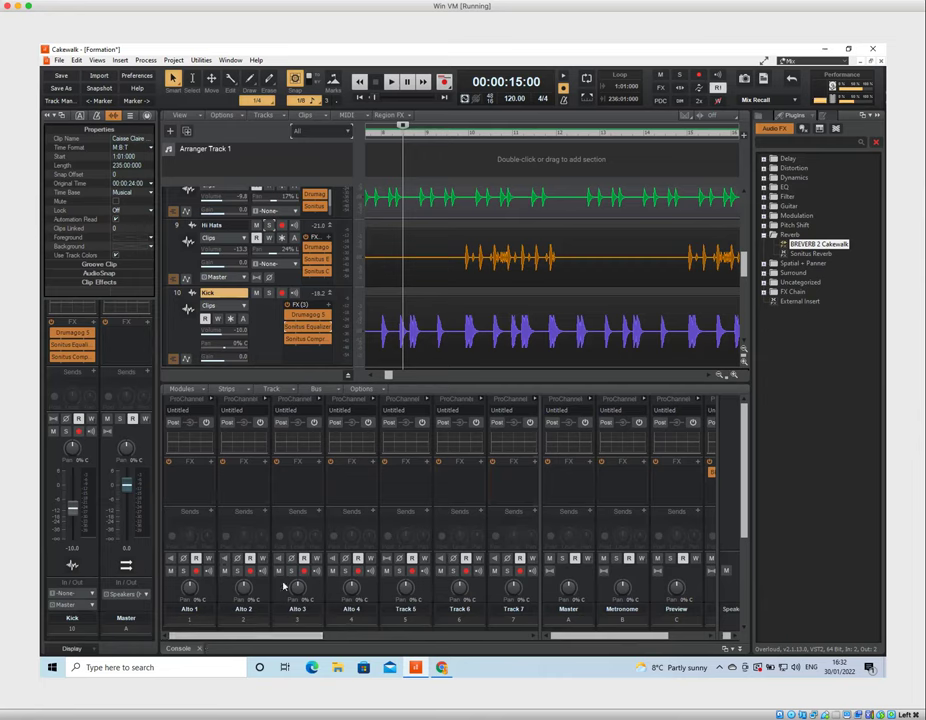
key(space)
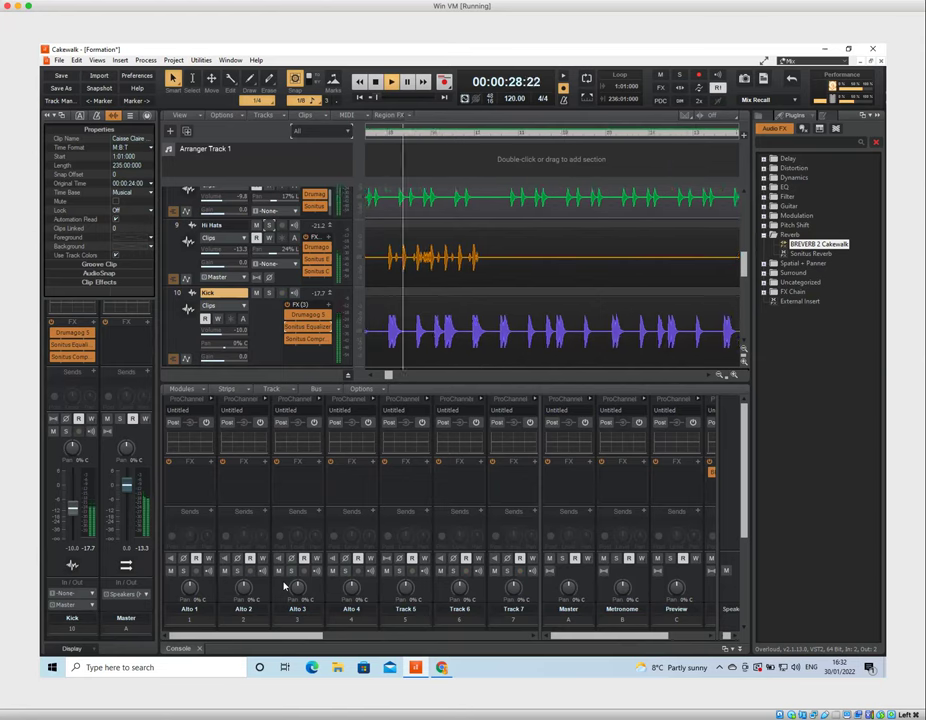
key(space)
key(space)
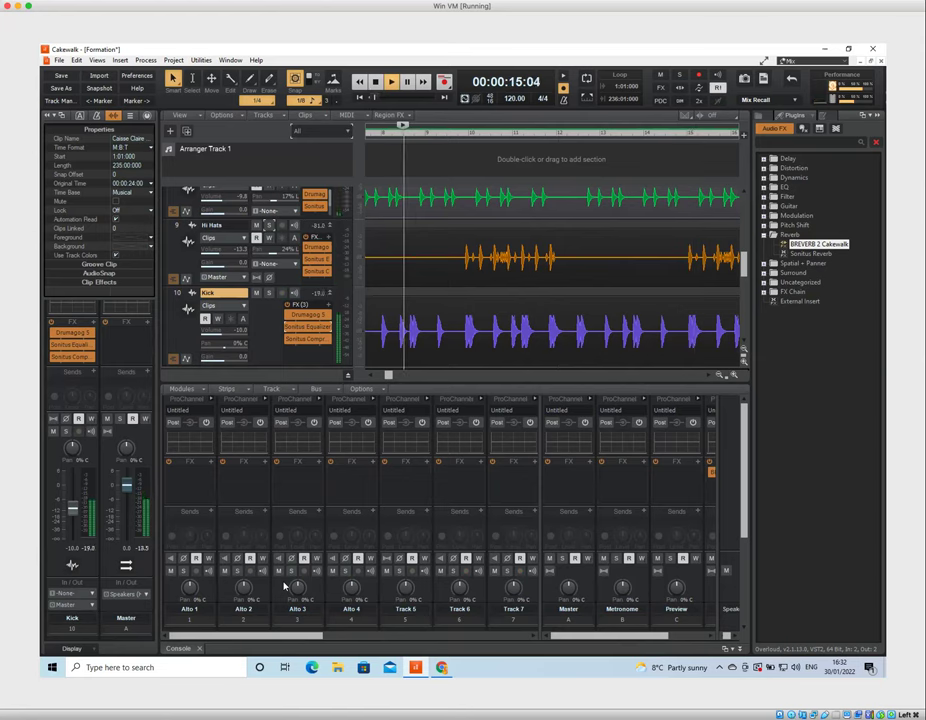
key(space)
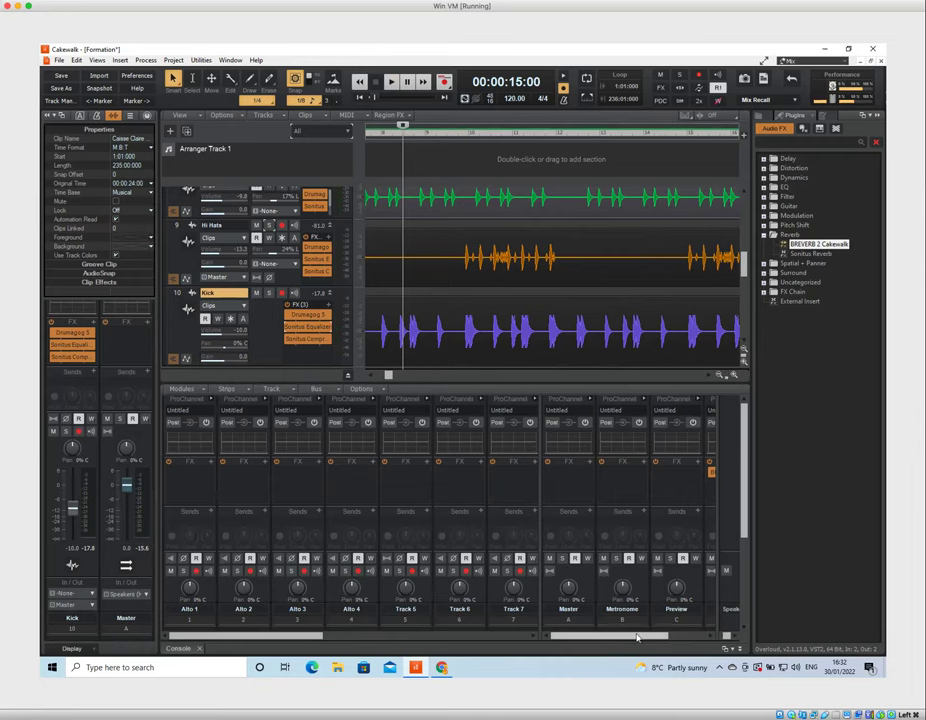
Replay the mix from 00:00:15:00 and check the Bus D reverb level against the track and bus meters
drag(657, 636, 682, 637)
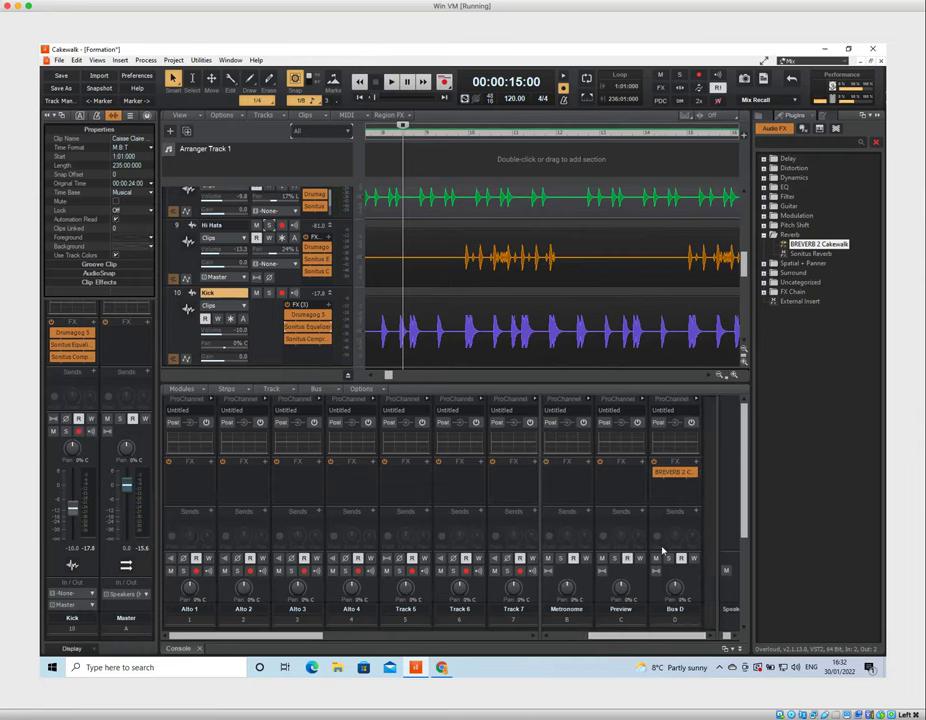
key(space)
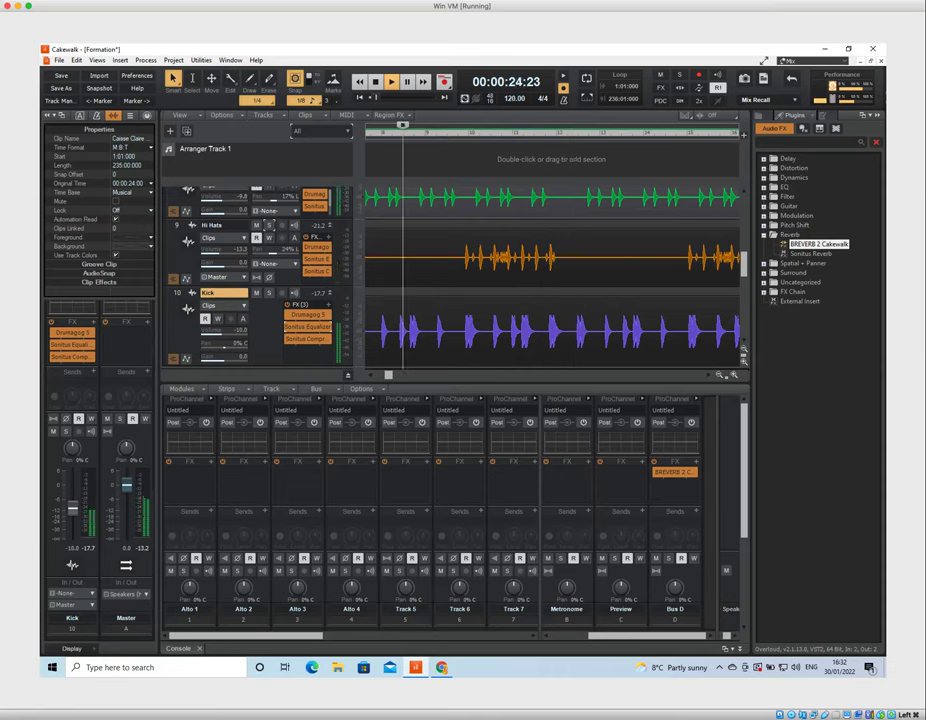
key(space)
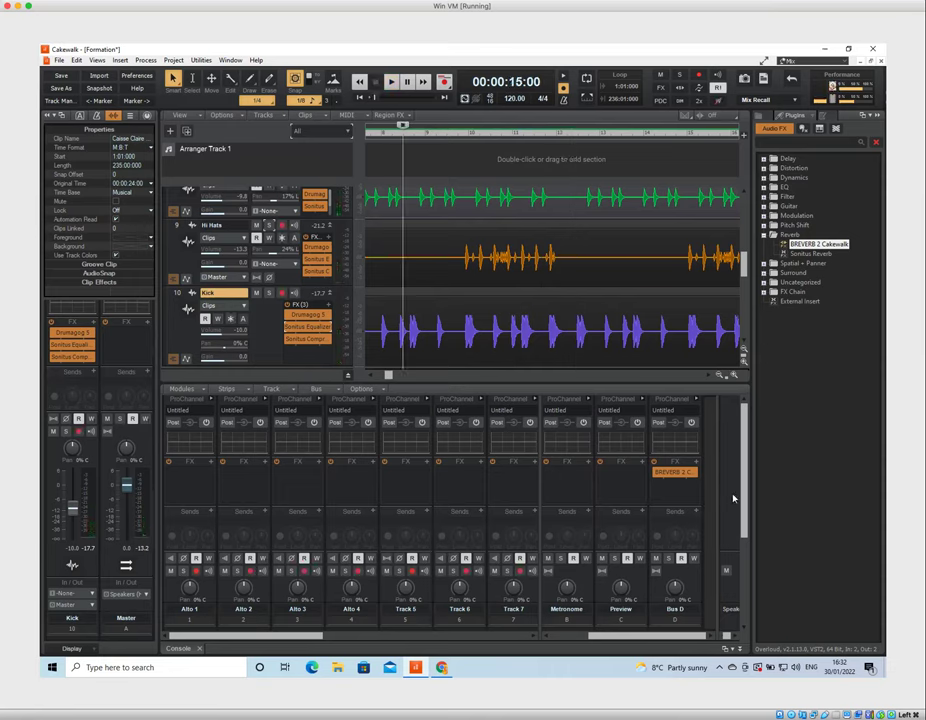
scroll(671, 485, down, 5)
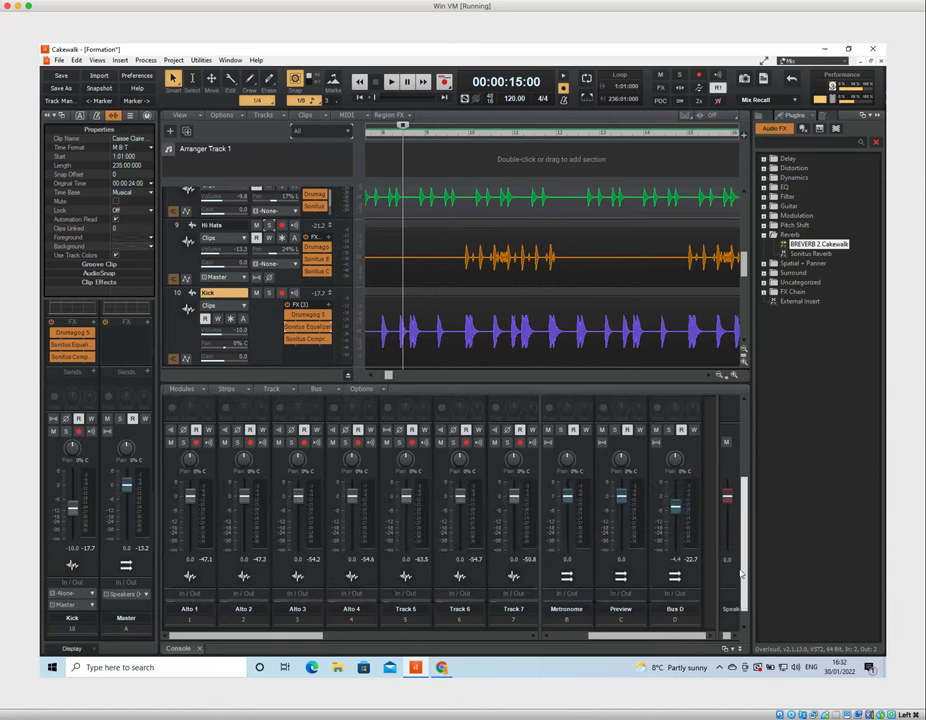
key(space)
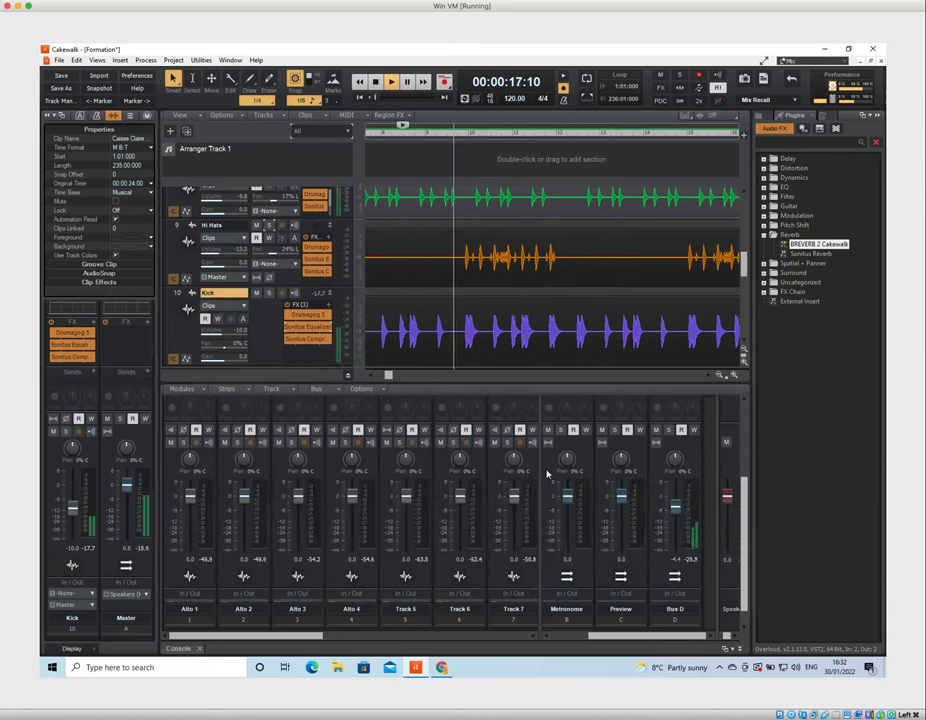
key(space)
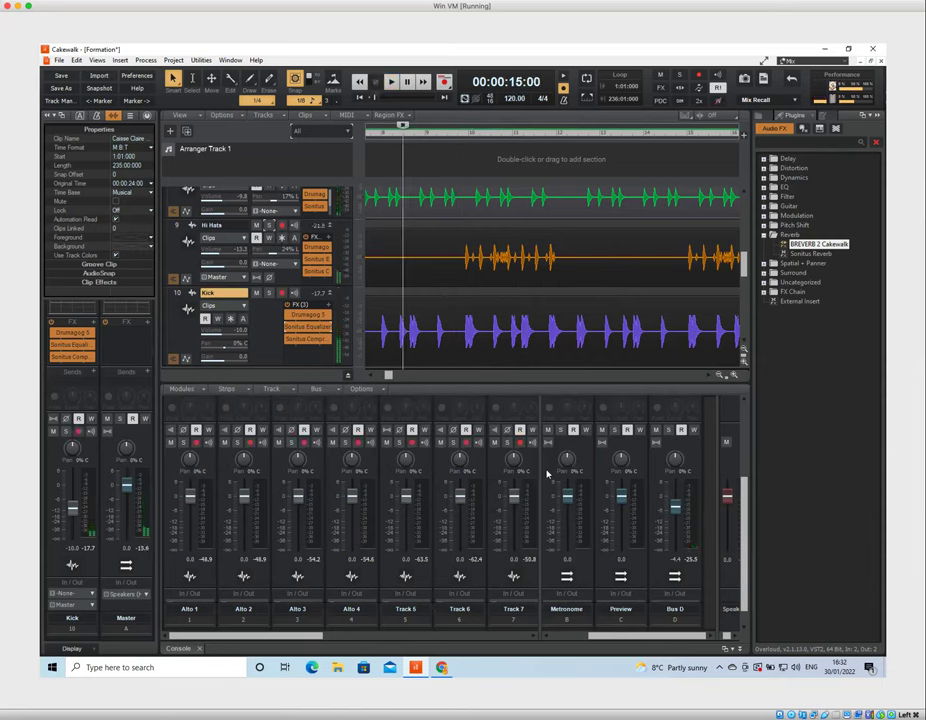